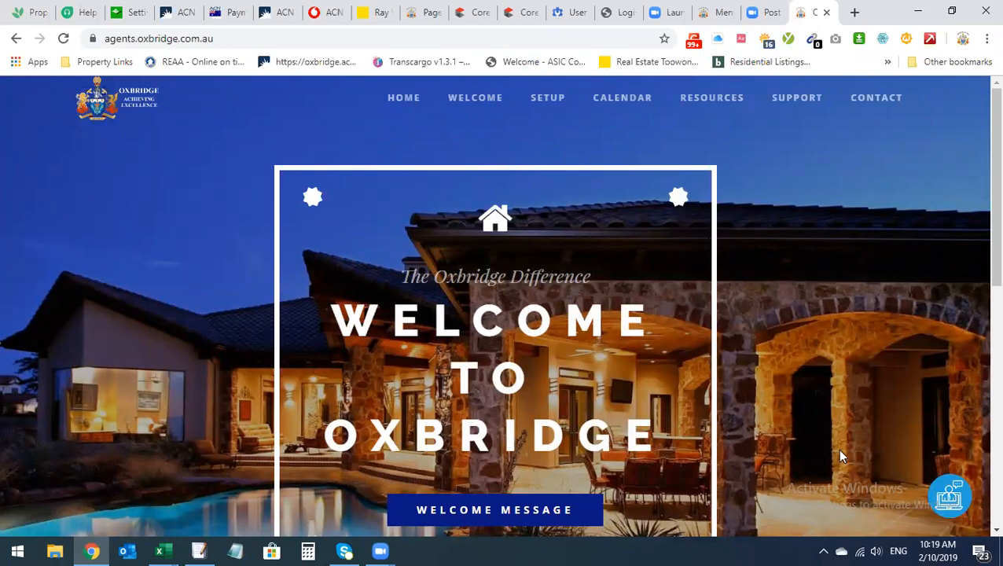
# Raise the system sound volume to 80, then load the portal's Resources section
pyautogui.click(876, 551)
pyautogui.moveTo(862, 515); pyautogui.dragTo(922, 515)
pyautogui.click(818, 352)
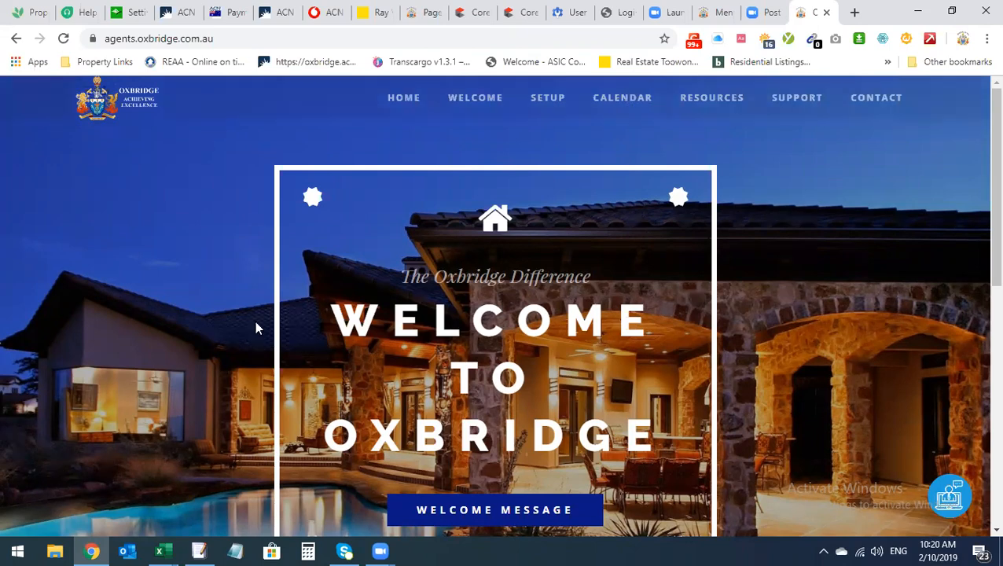
pyautogui.click(716, 102)
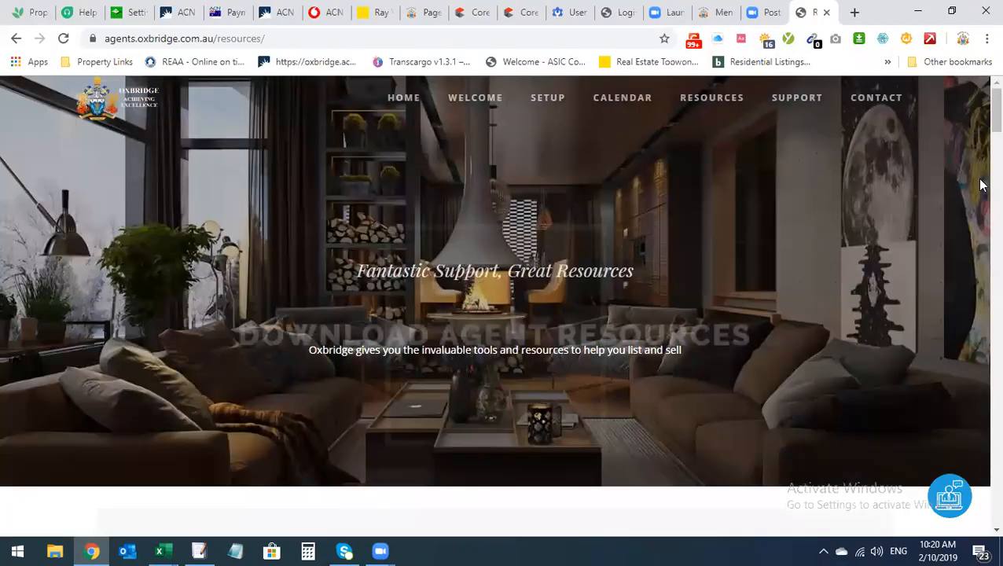
# Scroll down the Resources page to the Property Management category box
pyautogui.scroll(-12, 981, 183)
pyautogui.moveTo(981, 183); pyautogui.dragTo(983, 293)
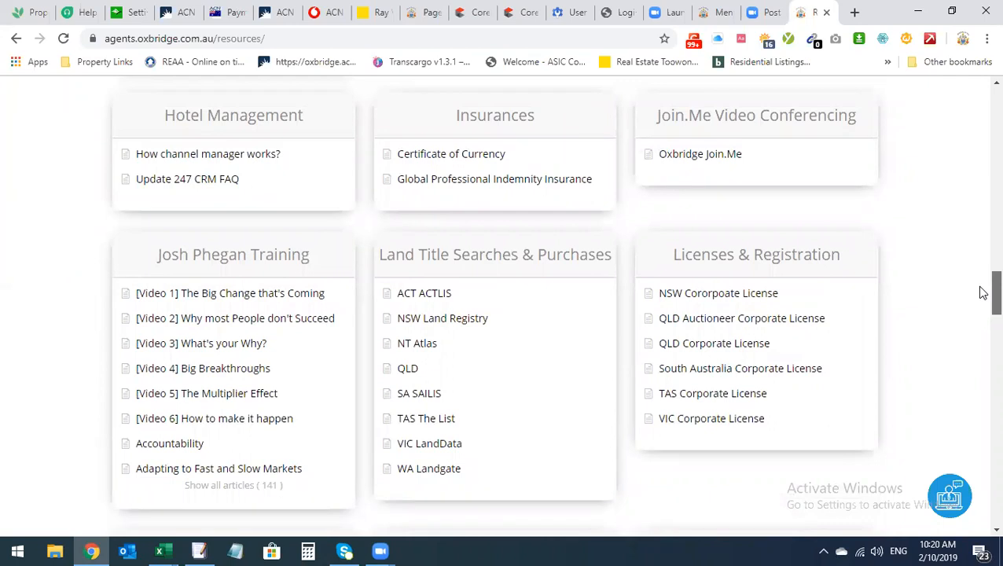
pyautogui.moveTo(982, 293); pyautogui.dragTo(980, 304)
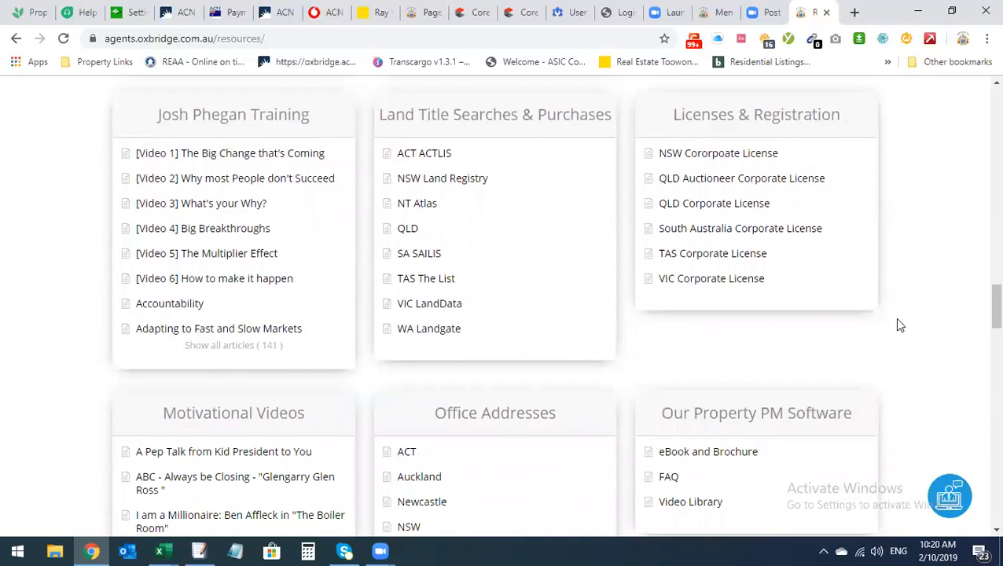
pyautogui.scroll(-2, 896, 321)
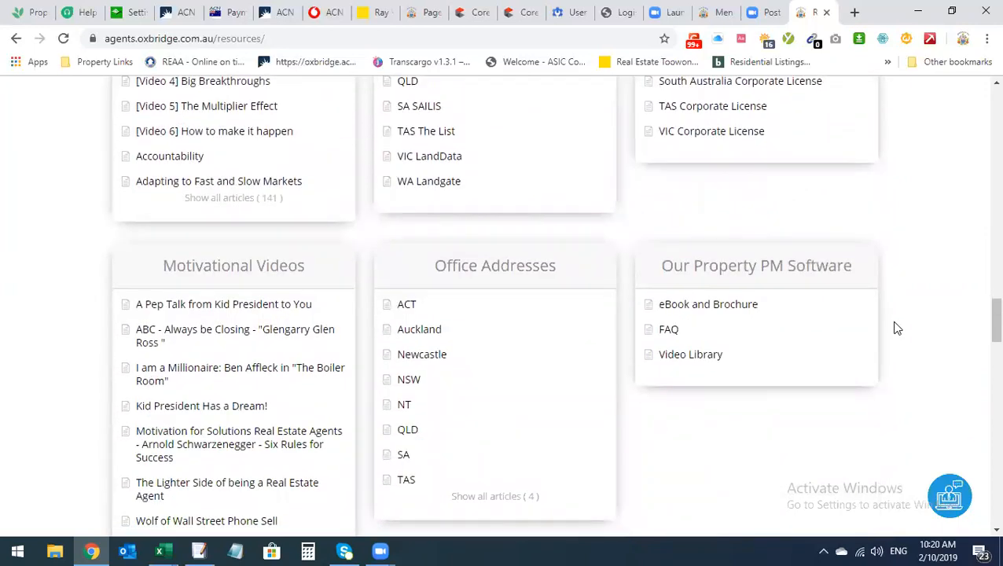
pyautogui.moveTo(981, 317)
pyautogui.mouseDown()
pyautogui.moveTo(983, 343)
pyautogui.moveTo(982, 328)
pyautogui.mouseUp()
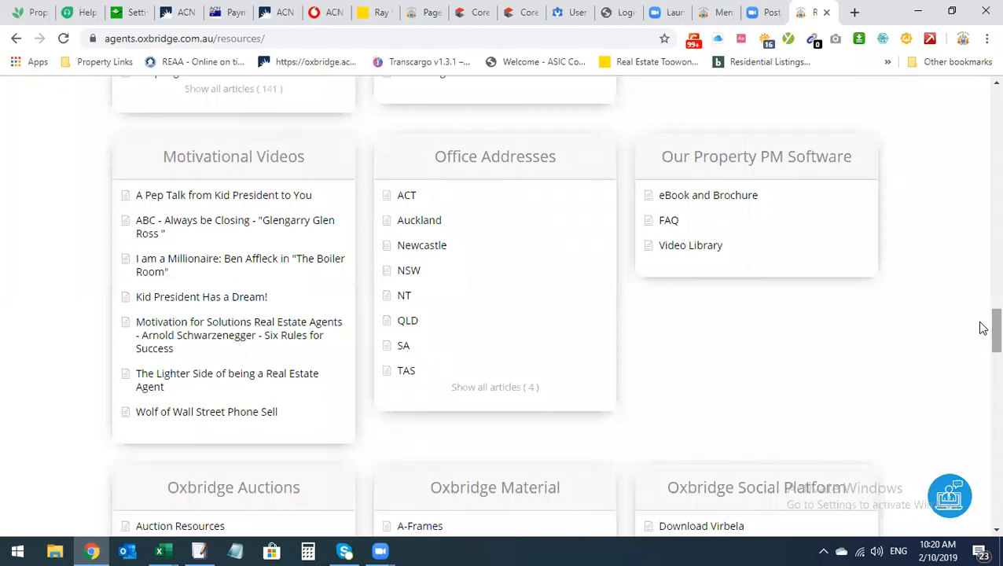
pyautogui.scroll(-1, 818, 373)
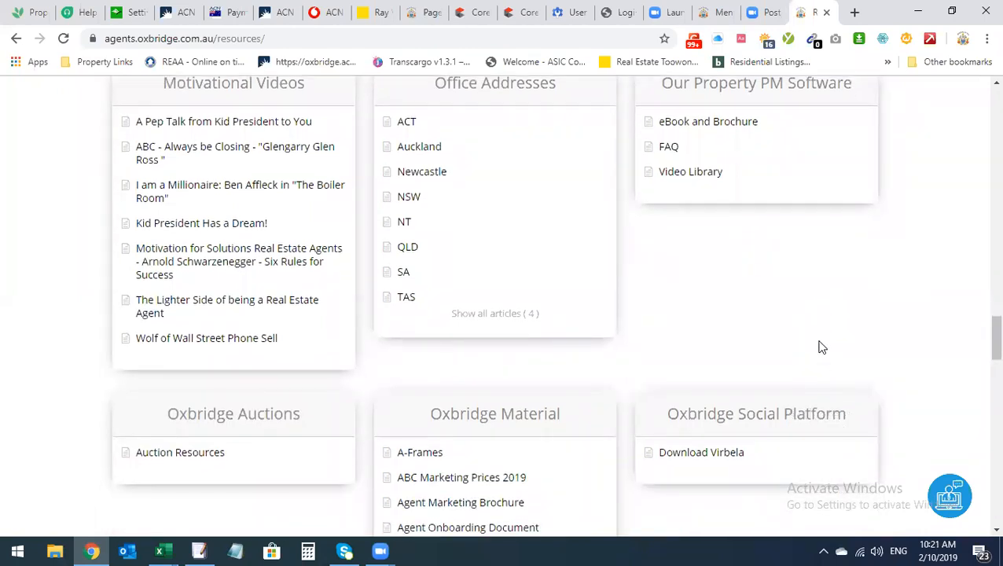
pyautogui.scroll(-5, 819, 347)
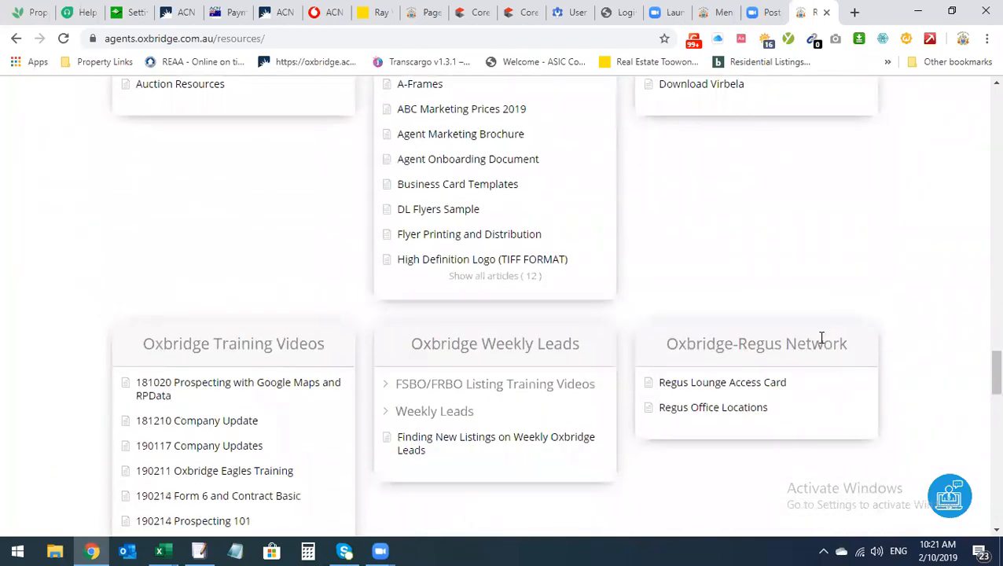
pyautogui.scroll(4, 818, 340)
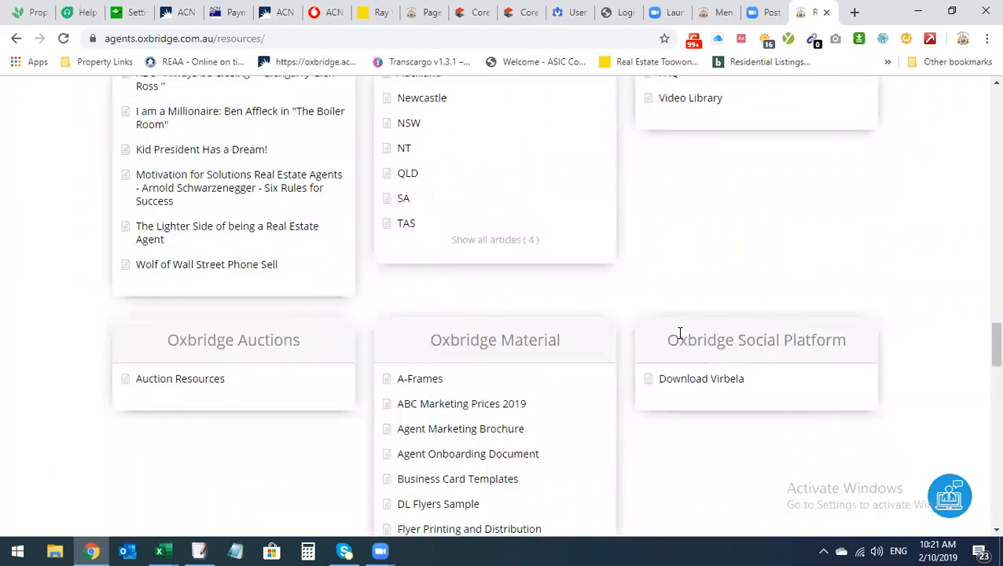
pyautogui.scroll(8, 681, 334)
pyautogui.scroll(-12, 681, 340)
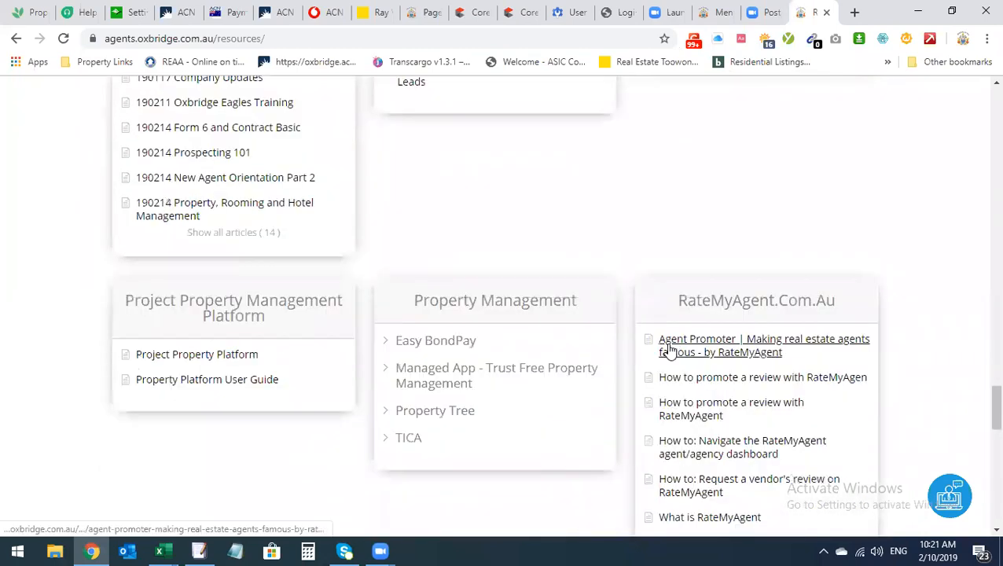
# Expand Property Tree under Property Management and preview the Property Tree Online Walkthrough article
pyautogui.moveTo(416, 291); pyautogui.dragTo(583, 307)
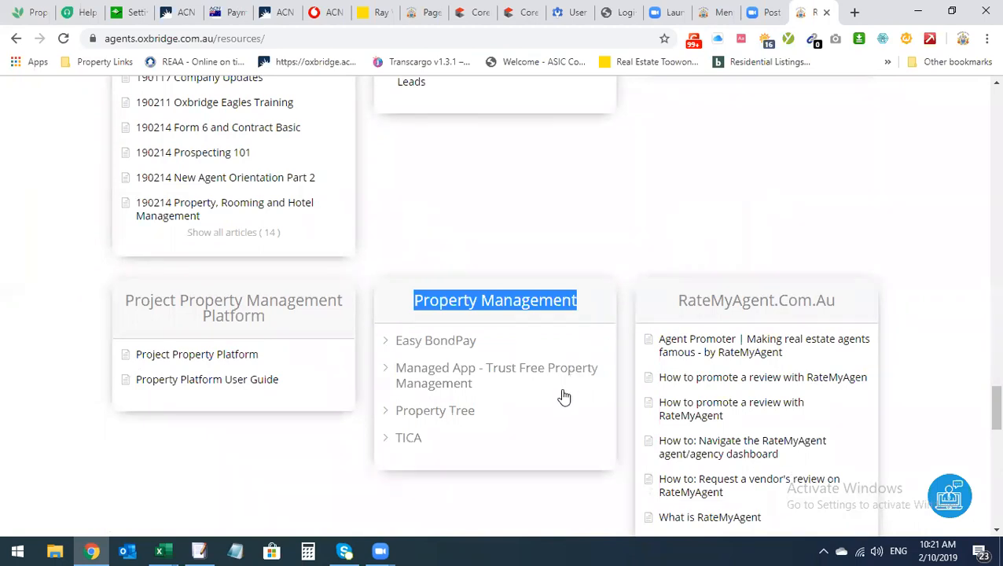
pyautogui.click(523, 413)
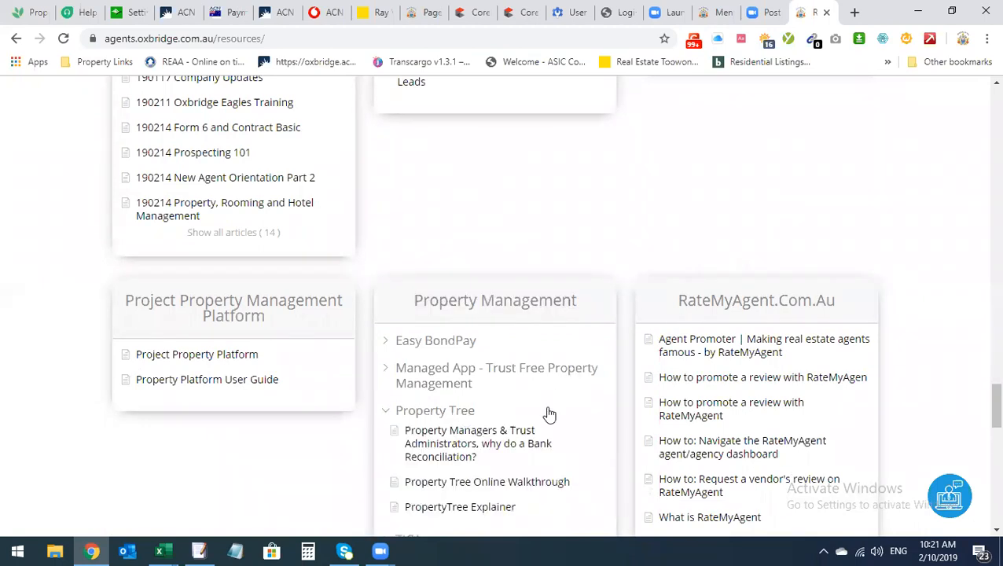
pyautogui.scroll(-1, 546, 413)
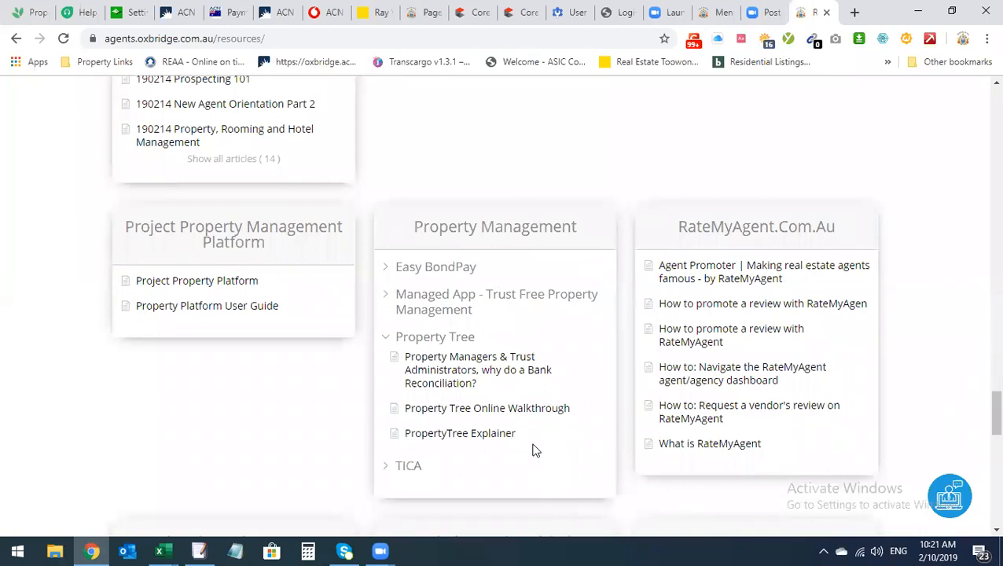
pyautogui.click(464, 411)
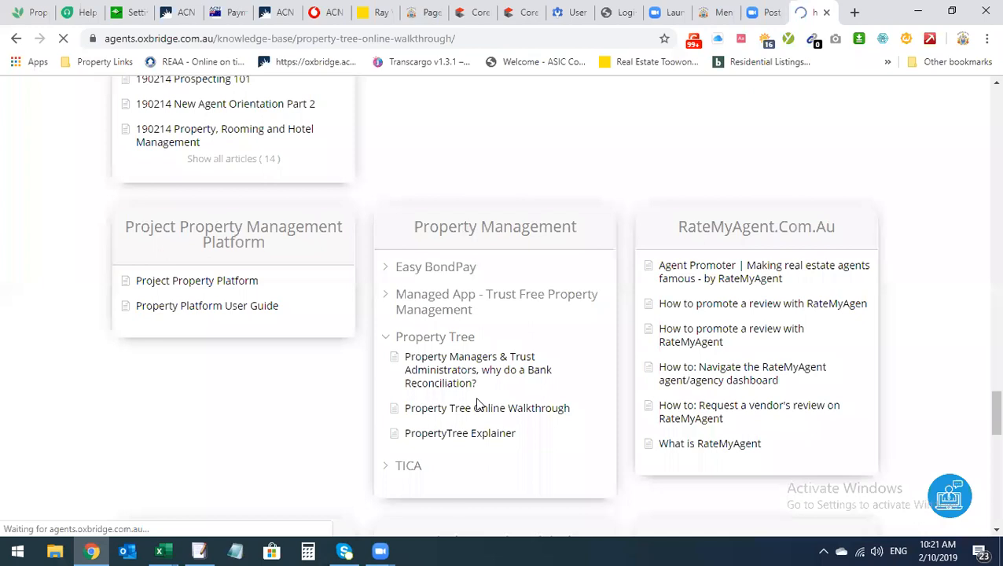
pyautogui.scroll(-2, 285, 344)
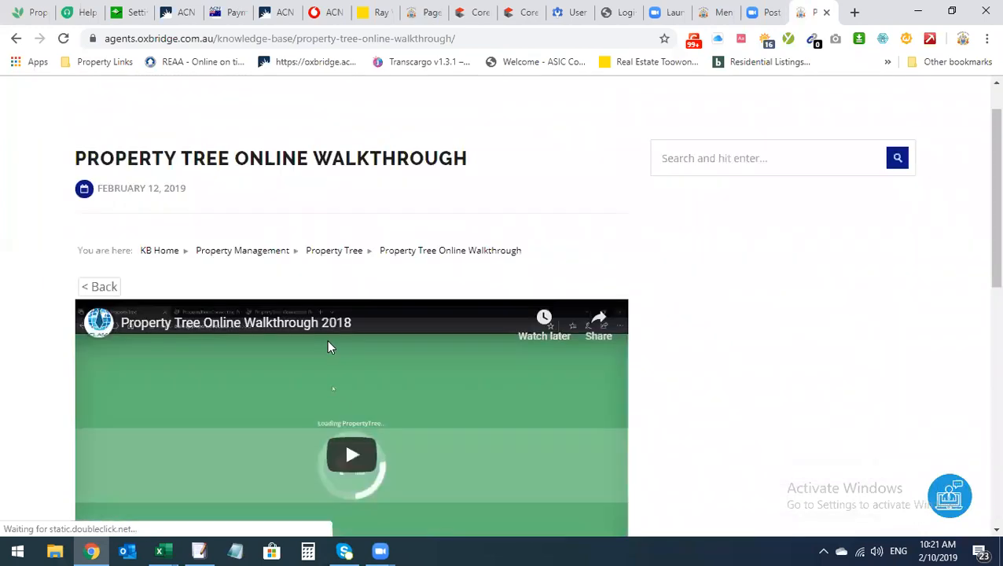
pyautogui.click(15, 40)
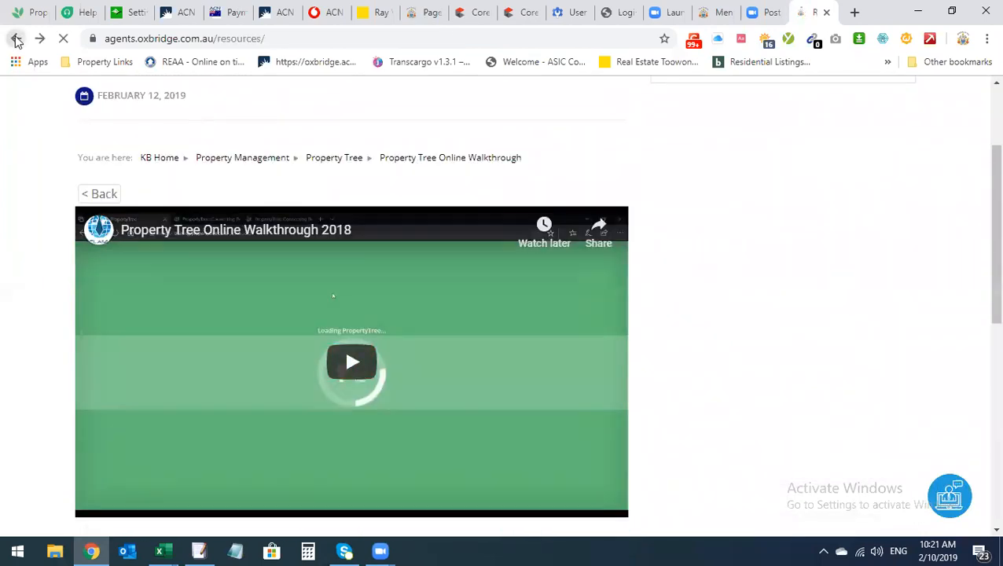
# Back on Resources, expand the Property Tree and TICA article lists
pyautogui.click(442, 339)
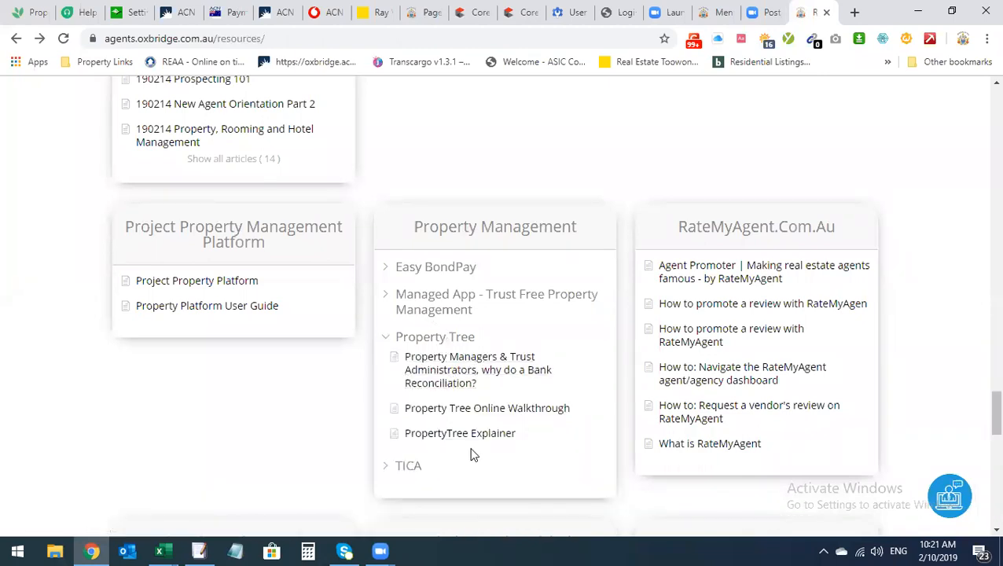
pyautogui.click(438, 464)
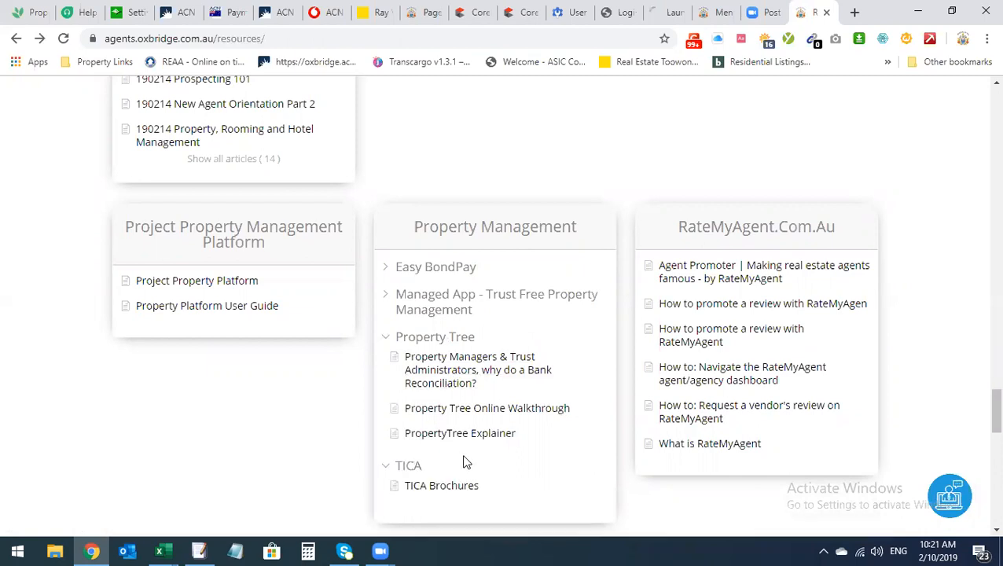
pyautogui.scroll(-1, 466, 462)
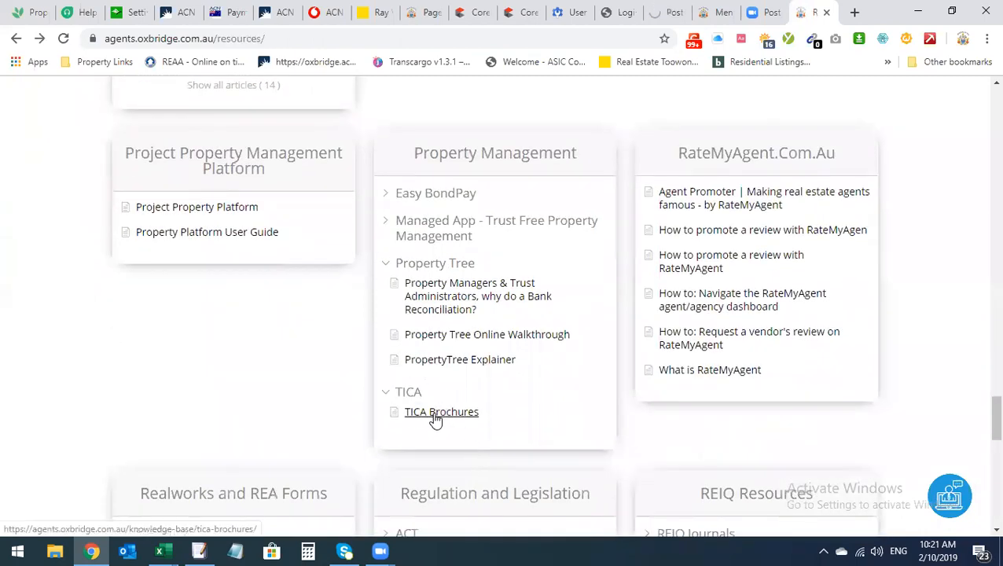
pyautogui.click(18, 12)
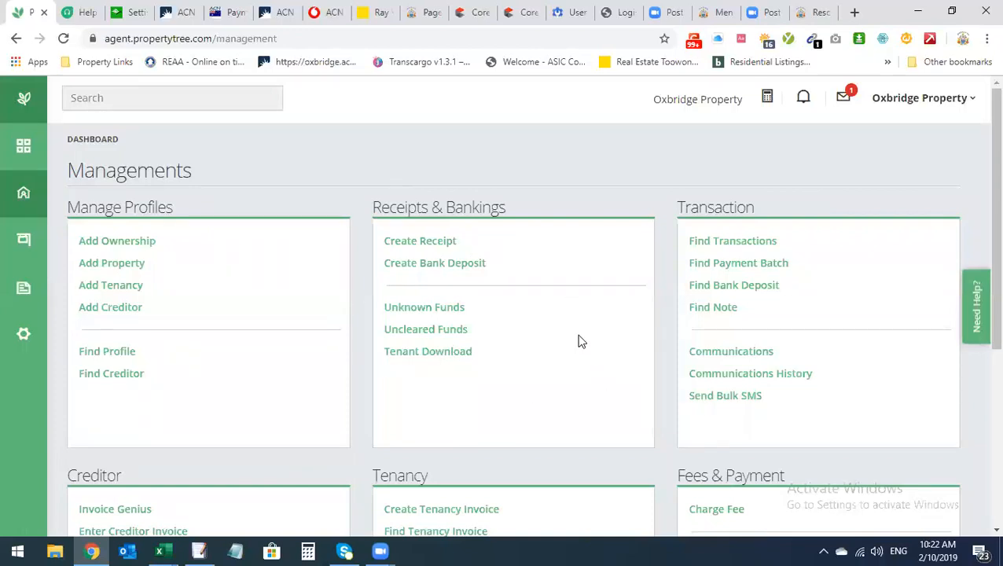
# Switch to PropertyTree and open the Arrears dashboard for the QLD Trust Account
pyautogui.scroll(-2, 581, 341)
pyautogui.scroll(2, 581, 341)
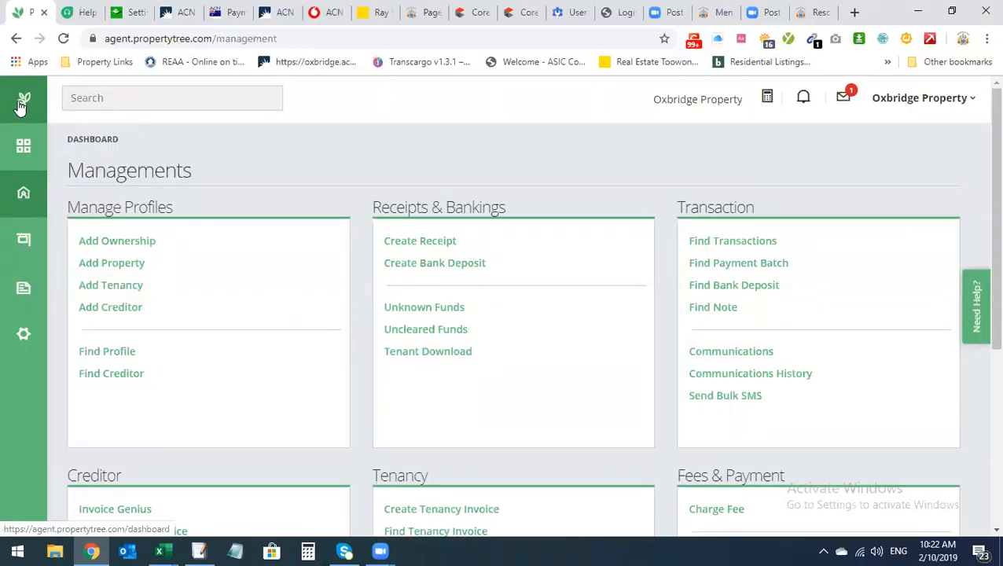
pyautogui.click(22, 141)
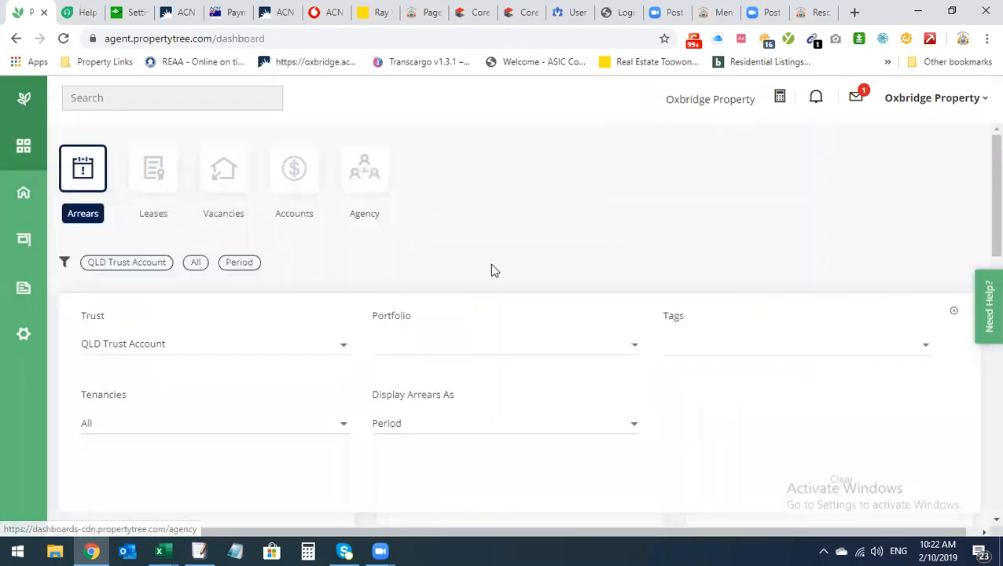
# Review the $6,622.44 arrears split ($5,994.00 rent, $628.44 fees), then go to Managements
pyautogui.scroll(-10, 568, 256)
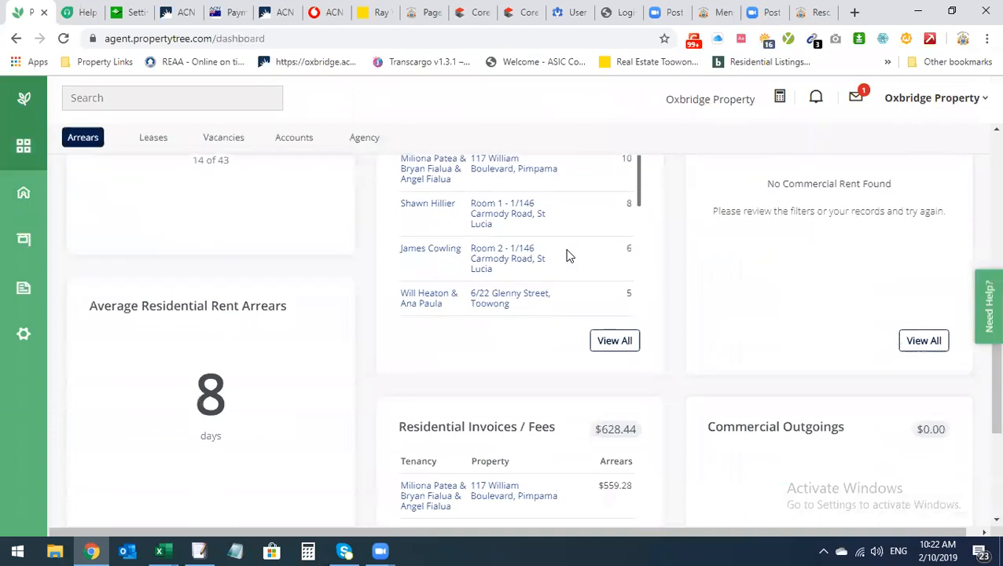
pyautogui.scroll(10, 564, 260)
pyautogui.scroll(-4, 558, 269)
pyautogui.scroll(2, 558, 270)
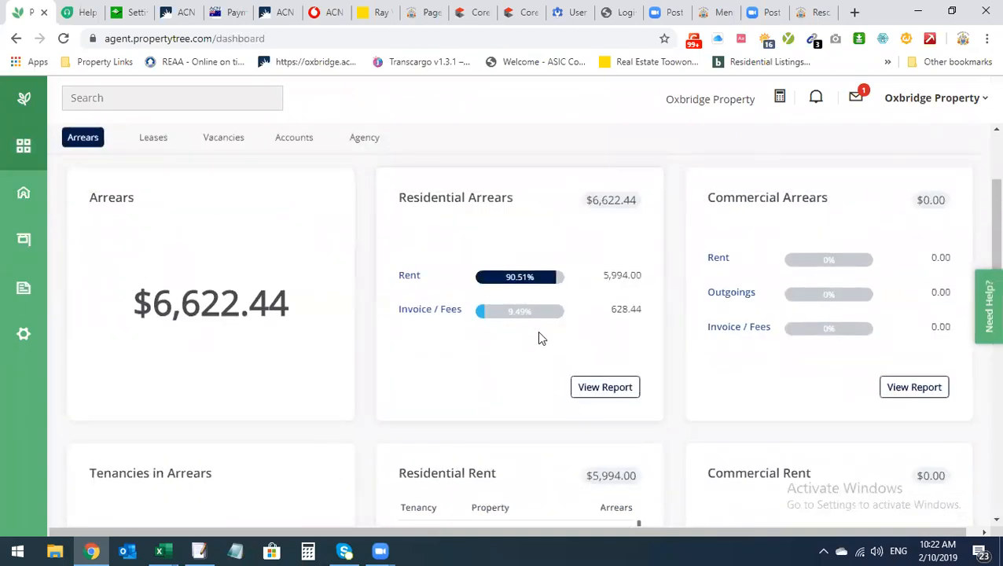
pyautogui.scroll(-5, 537, 338)
pyautogui.scroll(-1, 375, 294)
pyautogui.scroll(-1, 262, 430)
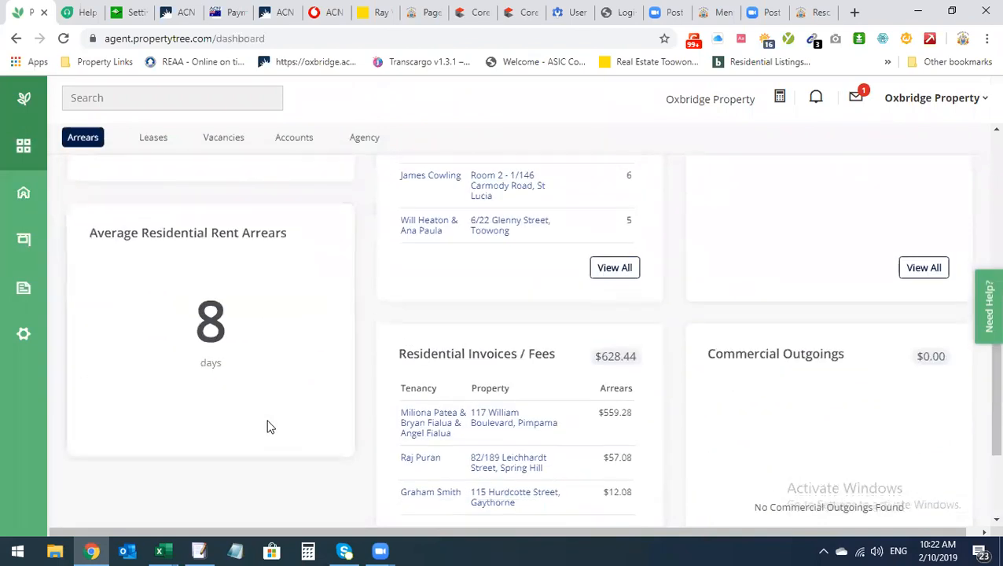
pyautogui.scroll(1, 267, 427)
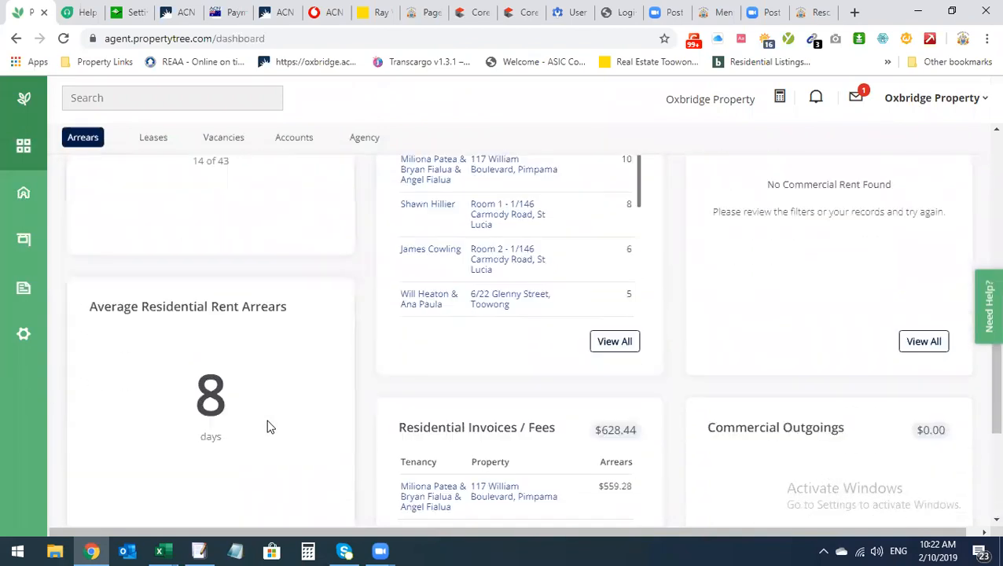
pyautogui.scroll(1, 267, 427)
pyautogui.scroll(1, 268, 427)
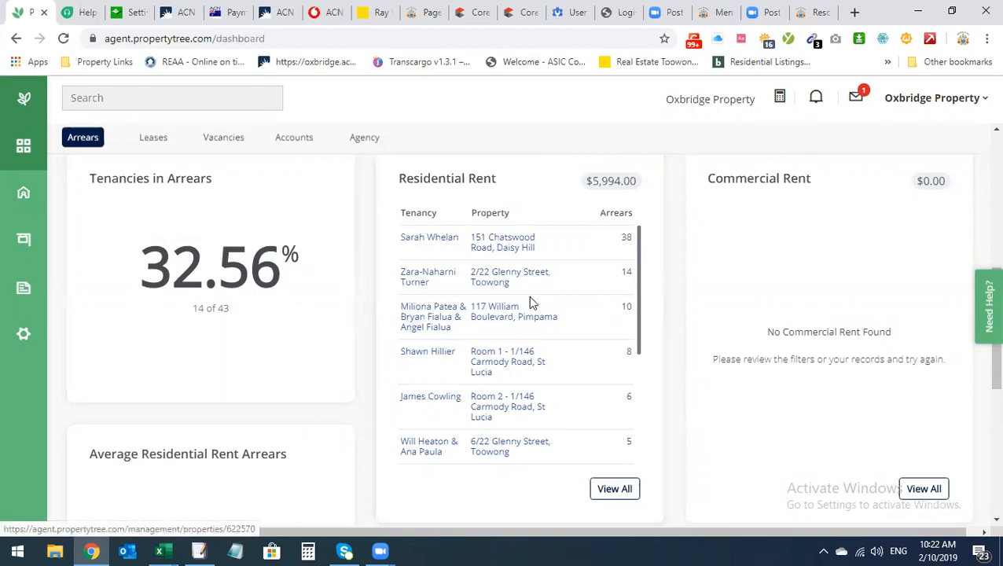
pyautogui.scroll(1, 530, 301)
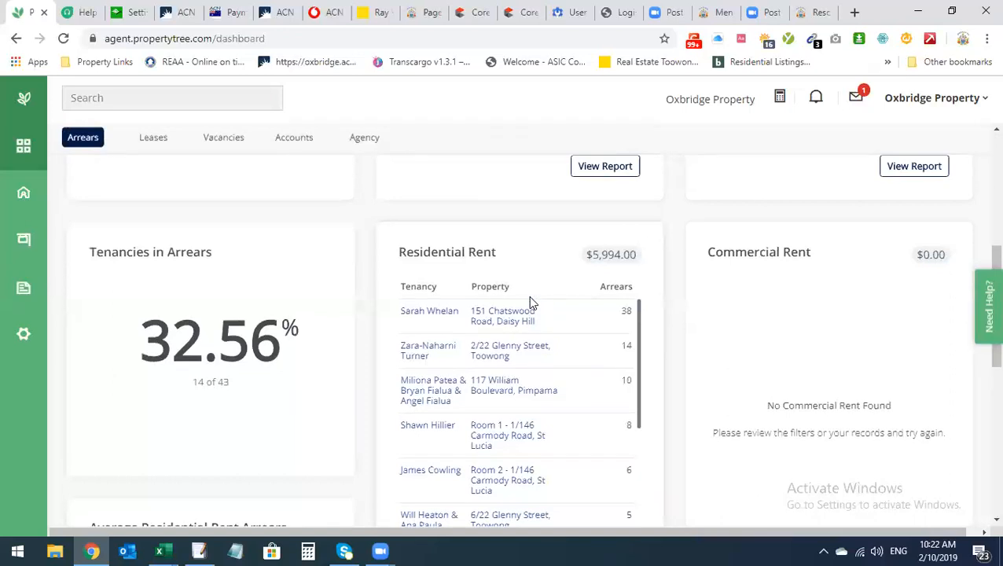
pyautogui.scroll(1, 504, 346)
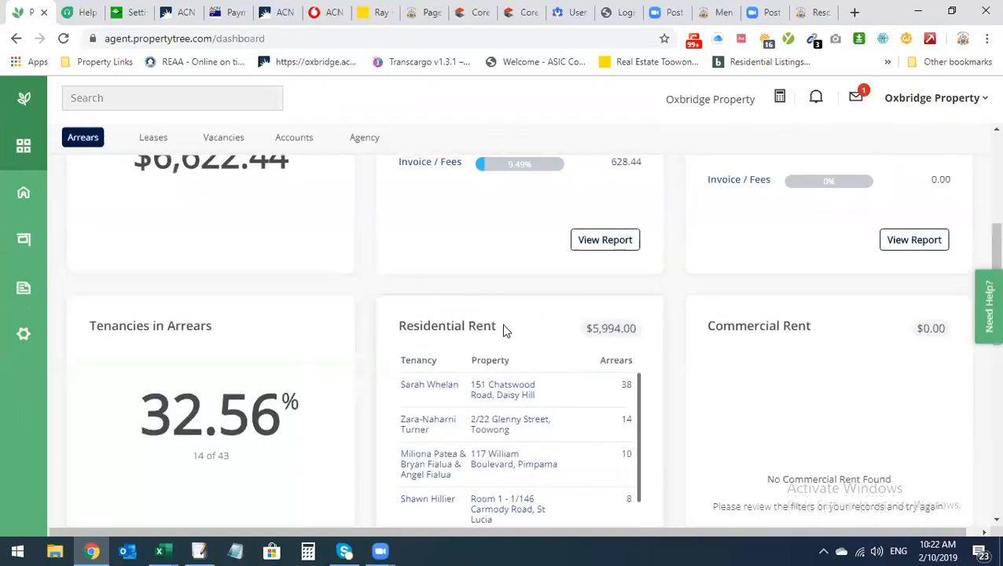
pyautogui.scroll(1, 476, 328)
pyautogui.scroll(-1, 472, 327)
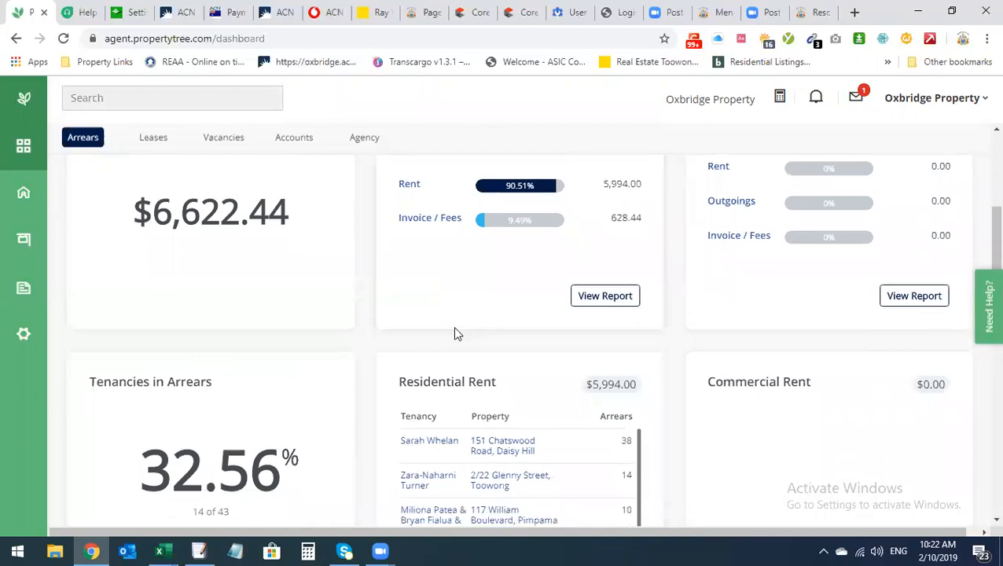
pyautogui.scroll(1, 262, 448)
pyautogui.scroll(-1, 264, 451)
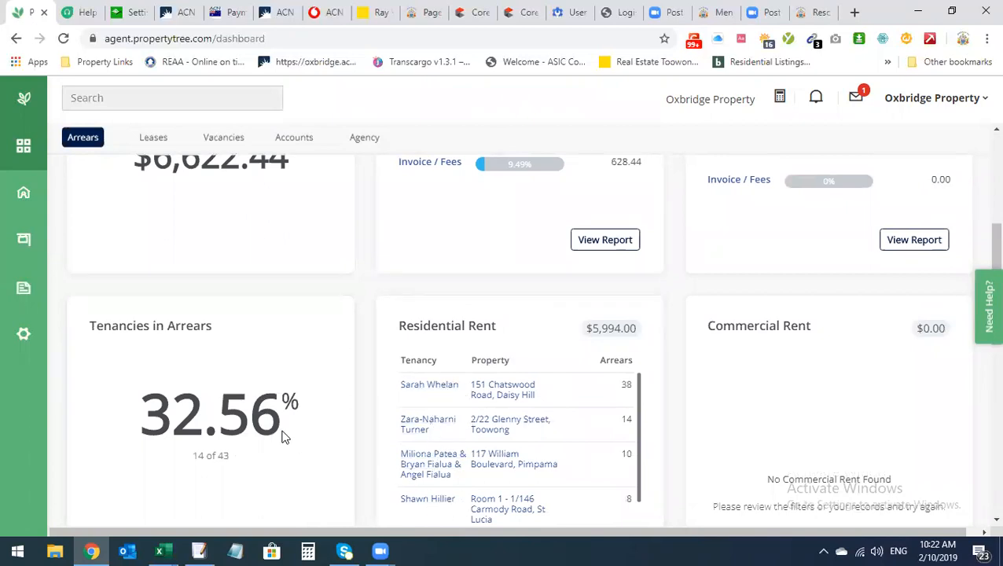
pyautogui.scroll(1, 287, 437)
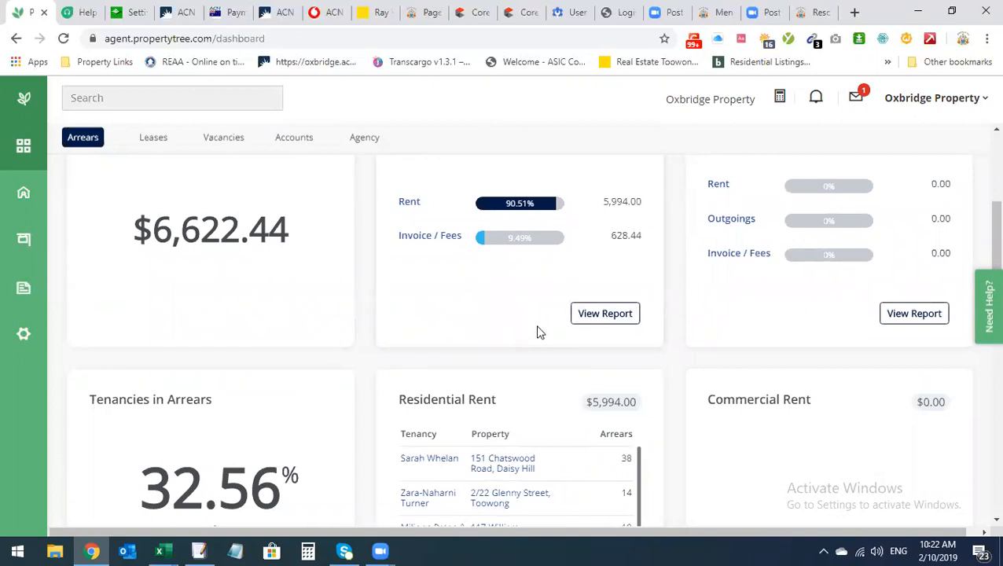
pyautogui.scroll(2, 249, 336)
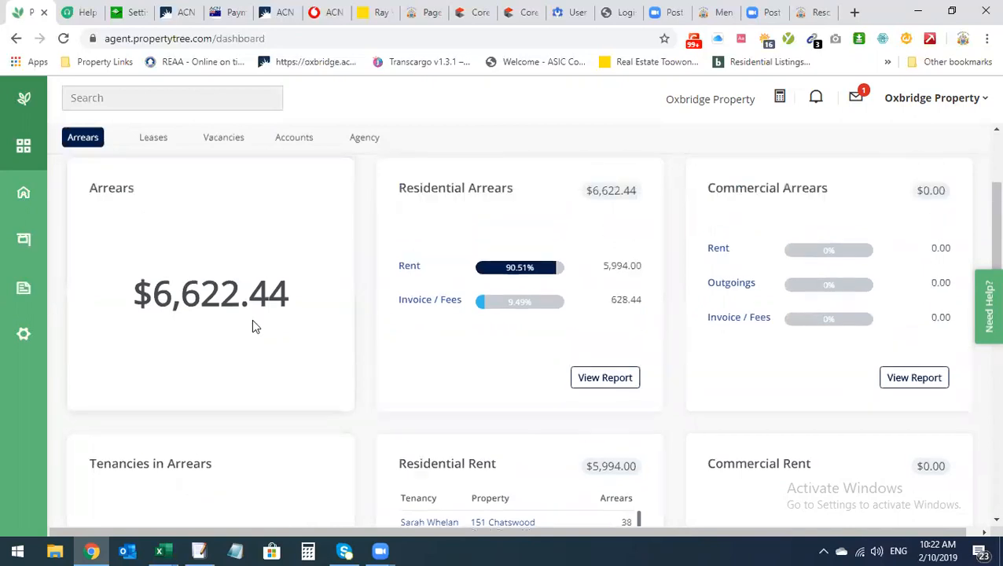
pyautogui.scroll(-2, 300, 436)
pyautogui.scroll(-2, 198, 427)
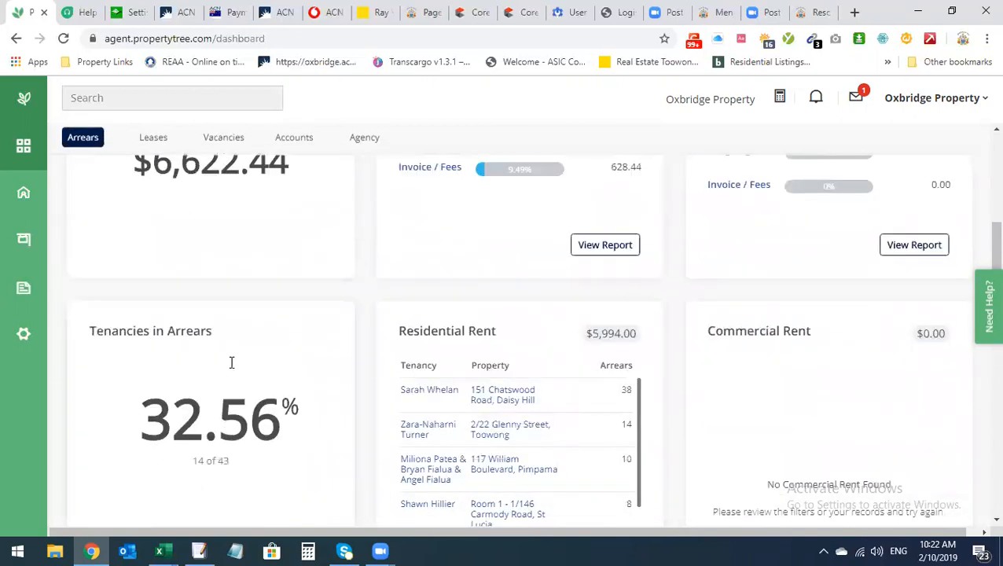
pyautogui.scroll(-3, 187, 377)
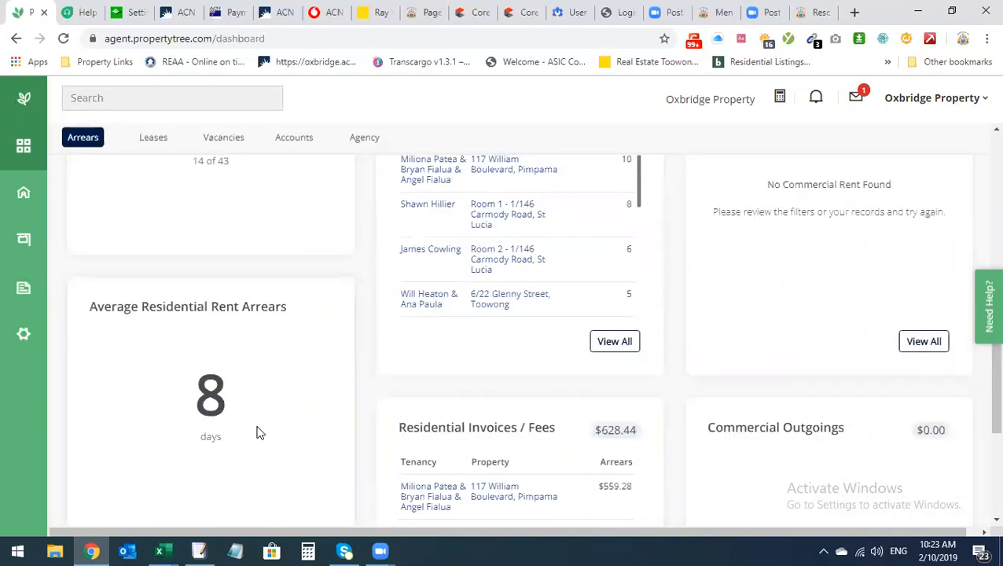
pyautogui.scroll(-2, 255, 433)
pyautogui.scroll(4, 287, 434)
pyautogui.scroll(5, 569, 306)
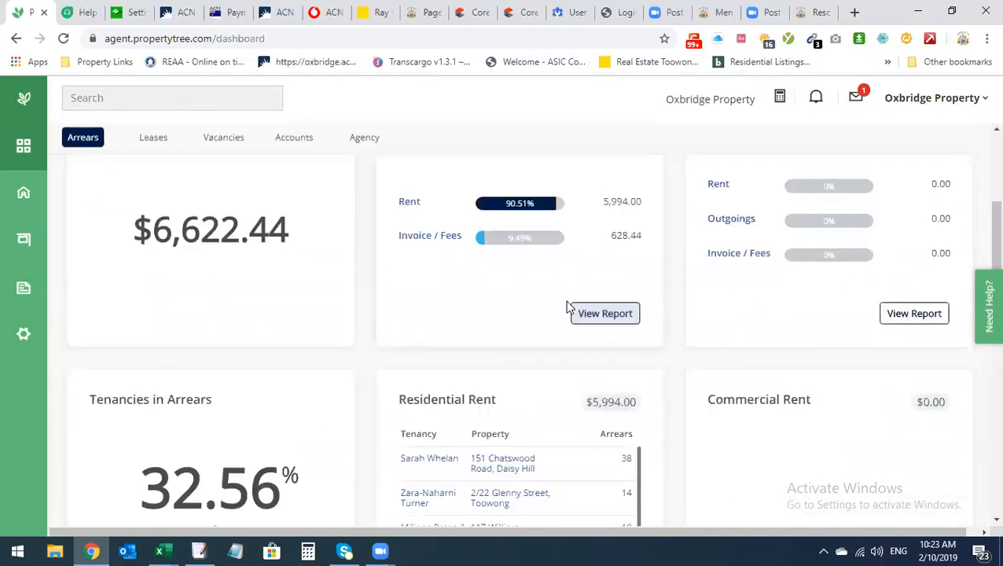
pyautogui.click(31, 196)
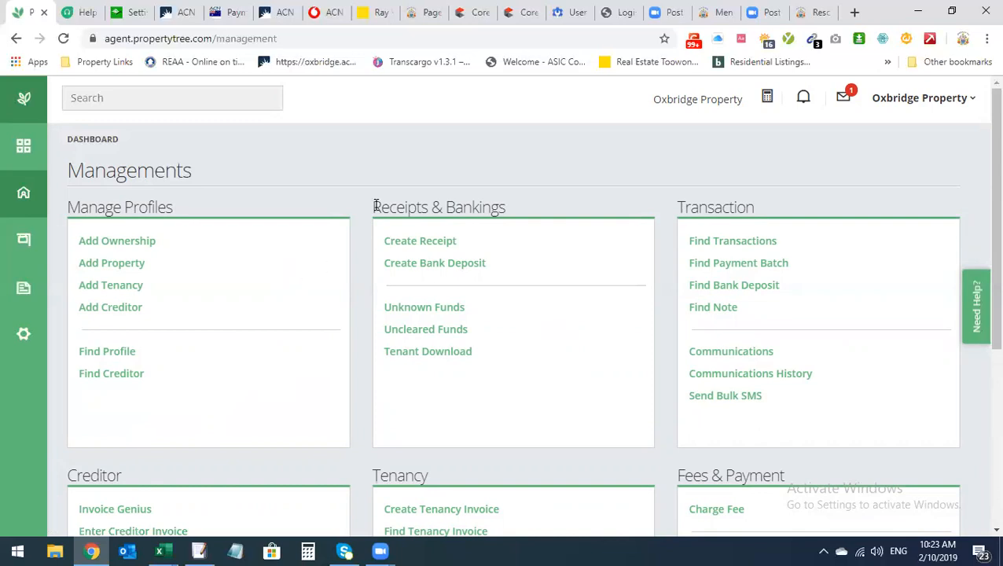
# Under Manage Profiles on the Managements page, start a new ownership with Add Ownership
pyautogui.scroll(-2, 277, 302)
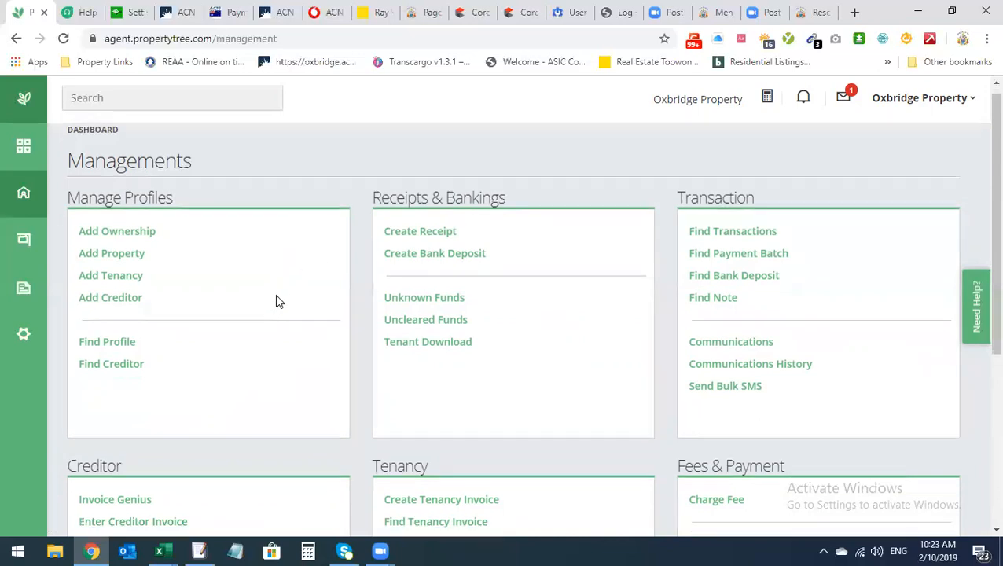
pyautogui.scroll(2, 277, 301)
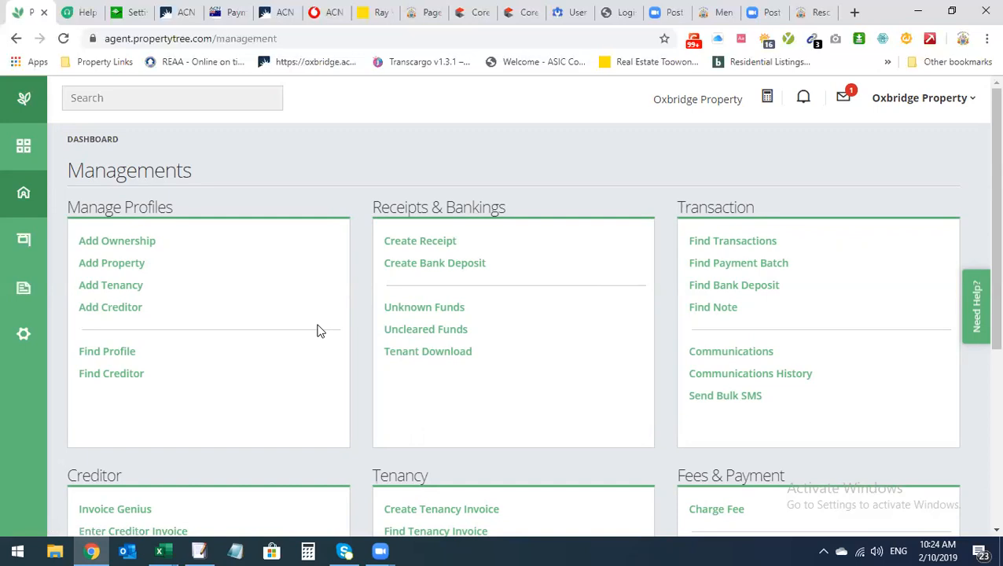
pyautogui.click(107, 243)
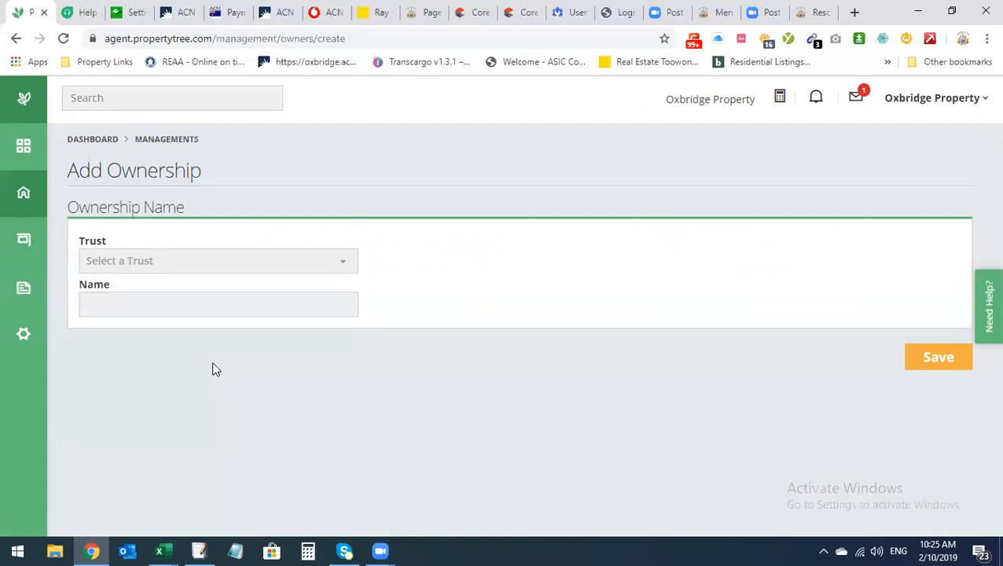
# Set the ownership trust to QLD Trust Account and name it 'Test Property'
pyautogui.click(173, 271)
pyautogui.click(183, 324)
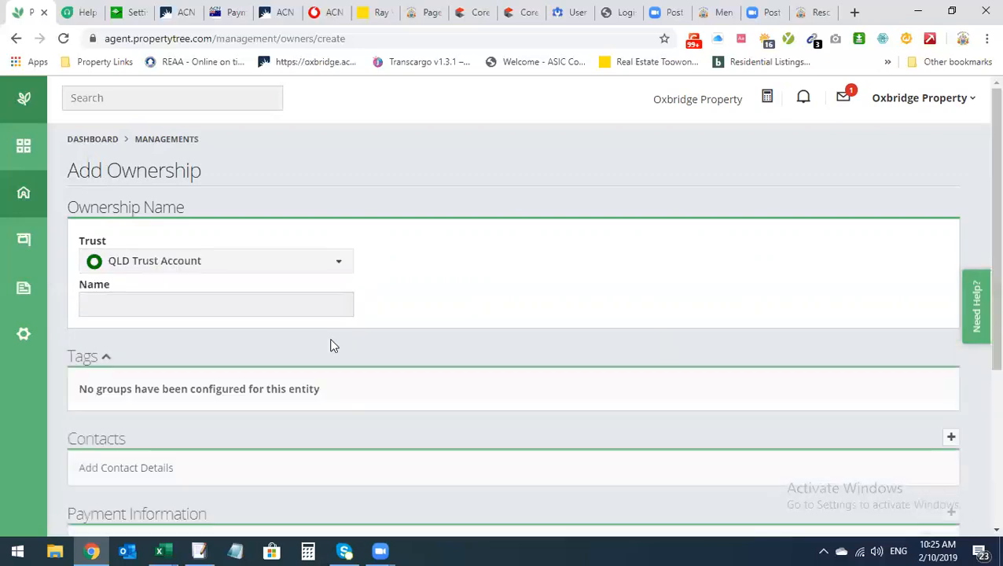
pyautogui.click(302, 307)
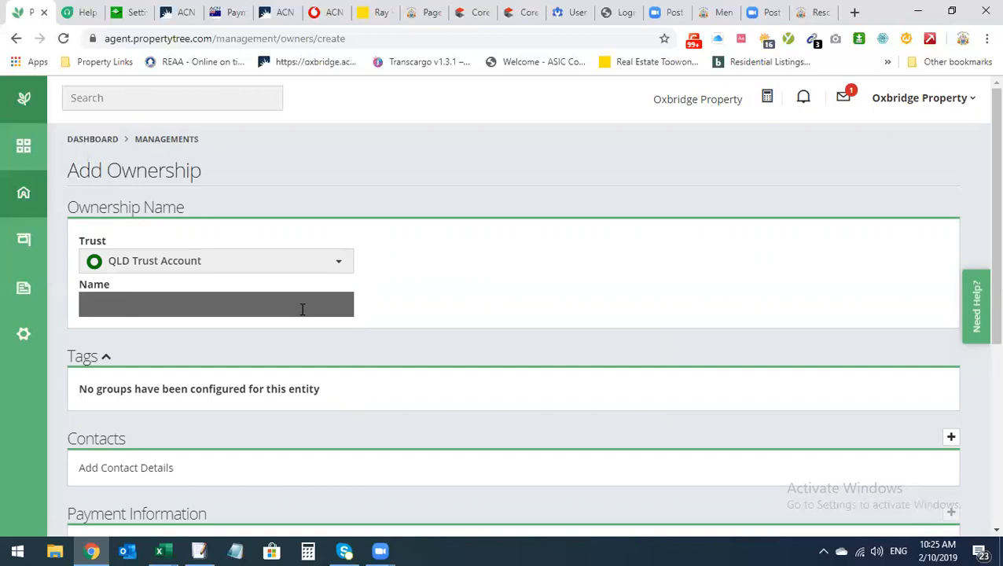
pyautogui.write('Test Property')
pyautogui.scroll(-2, 394, 342)
pyautogui.scroll(2, 589, 328)
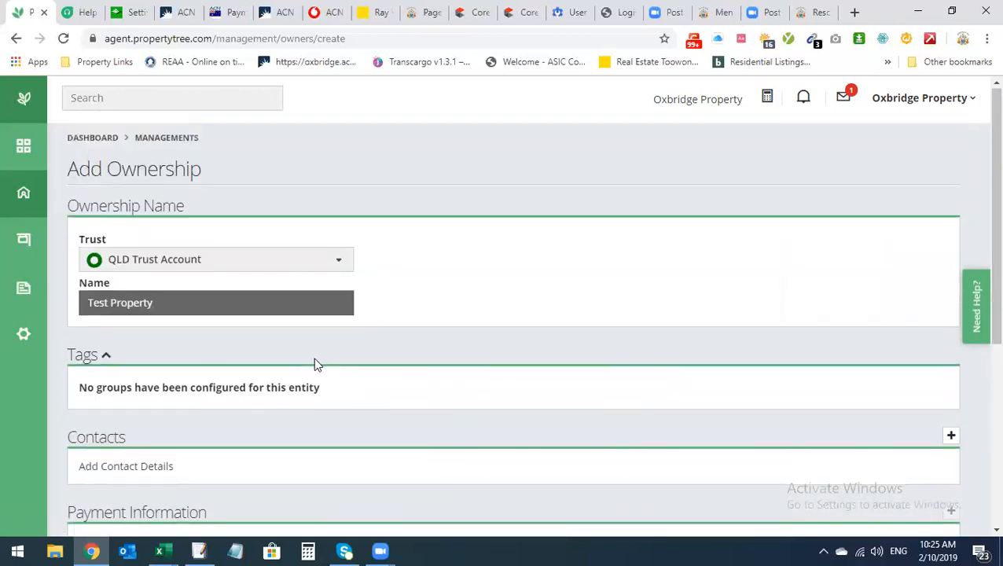
pyautogui.scroll(-2, 298, 425)
pyautogui.scroll(1, 299, 425)
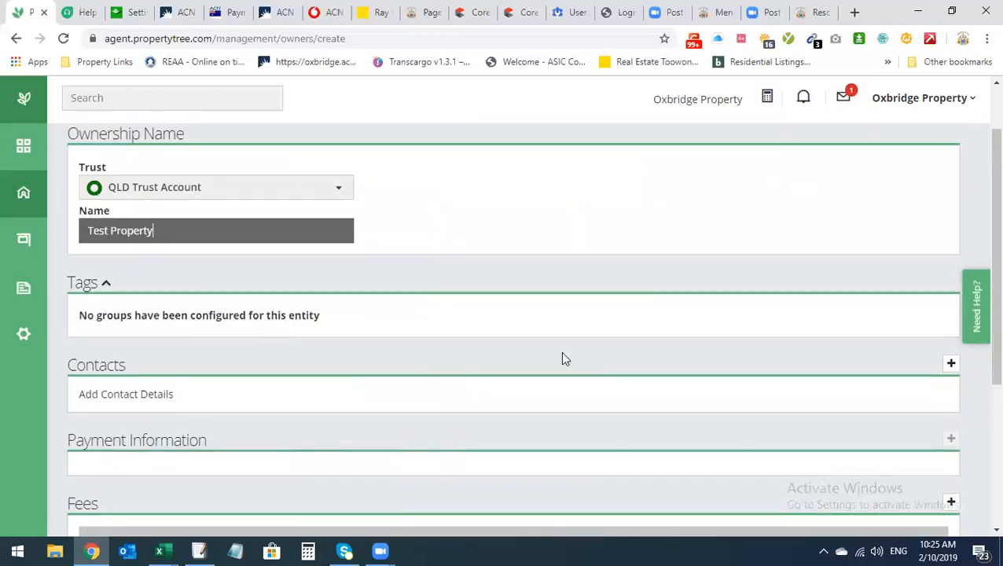
# Add a contact with given and family name and select their Milton street address from the lookup
pyautogui.click(951, 363)
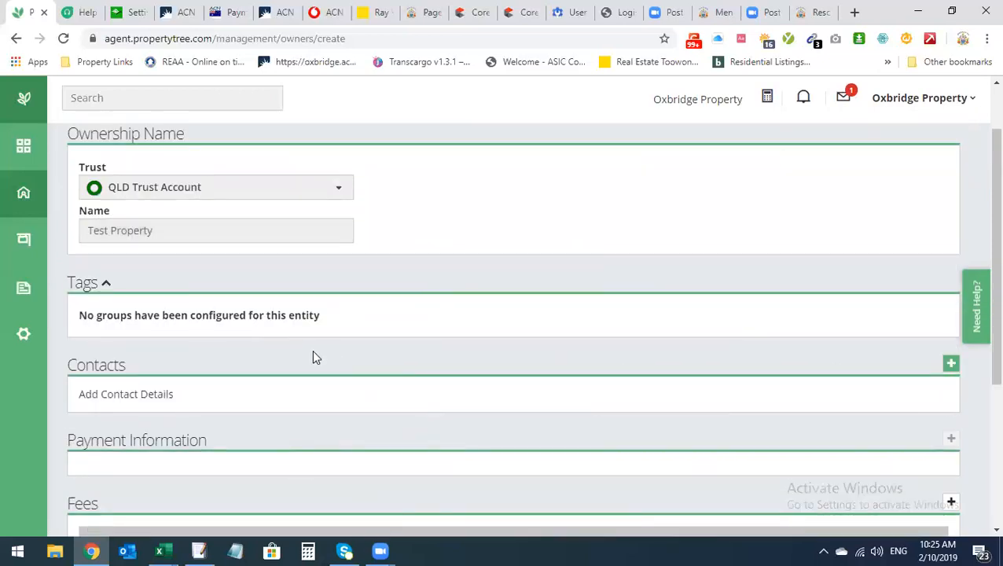
pyautogui.click(347, 264)
pyautogui.write('Test')
pyautogui.click(356, 308)
pyautogui.write('Contact')
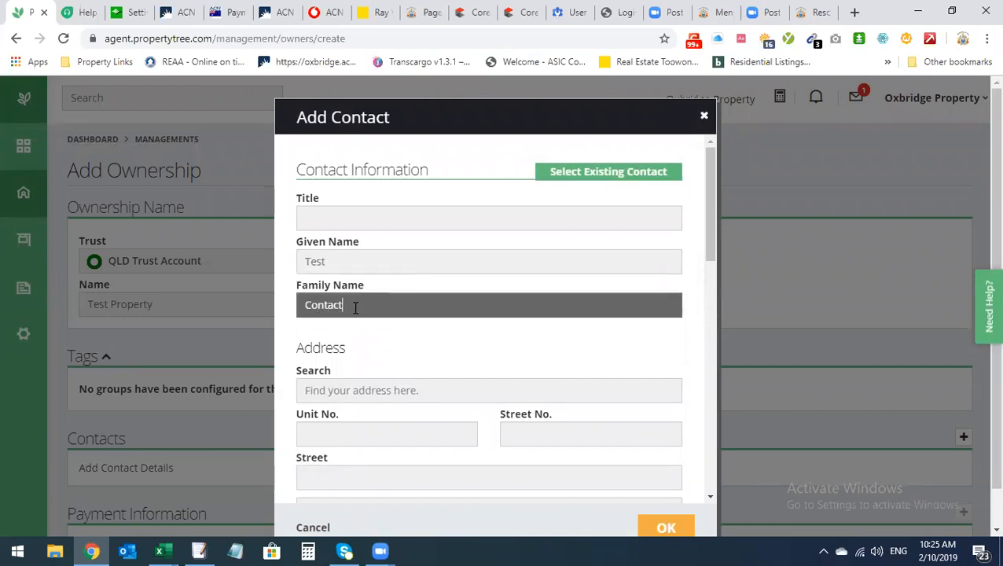
pyautogui.click(380, 391)
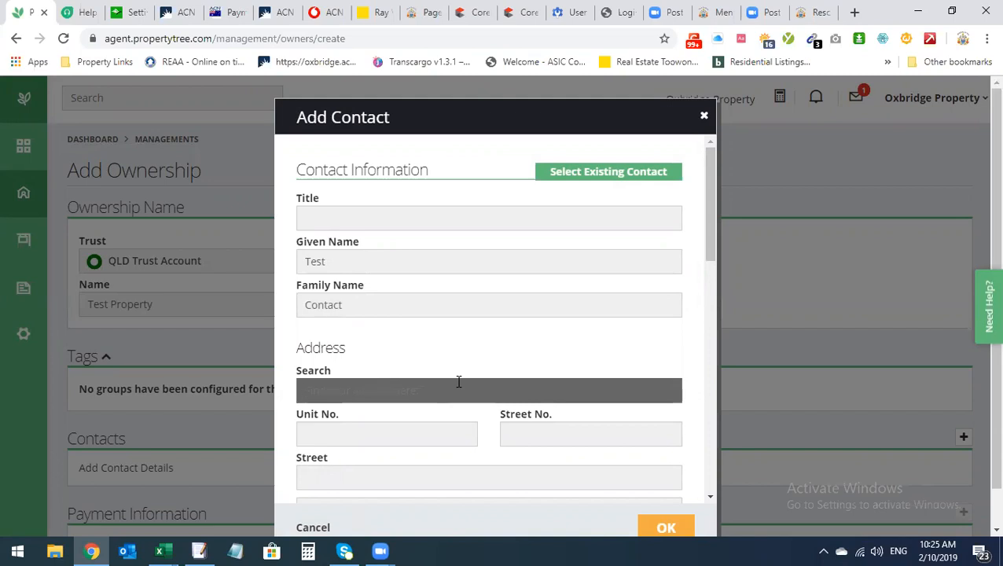
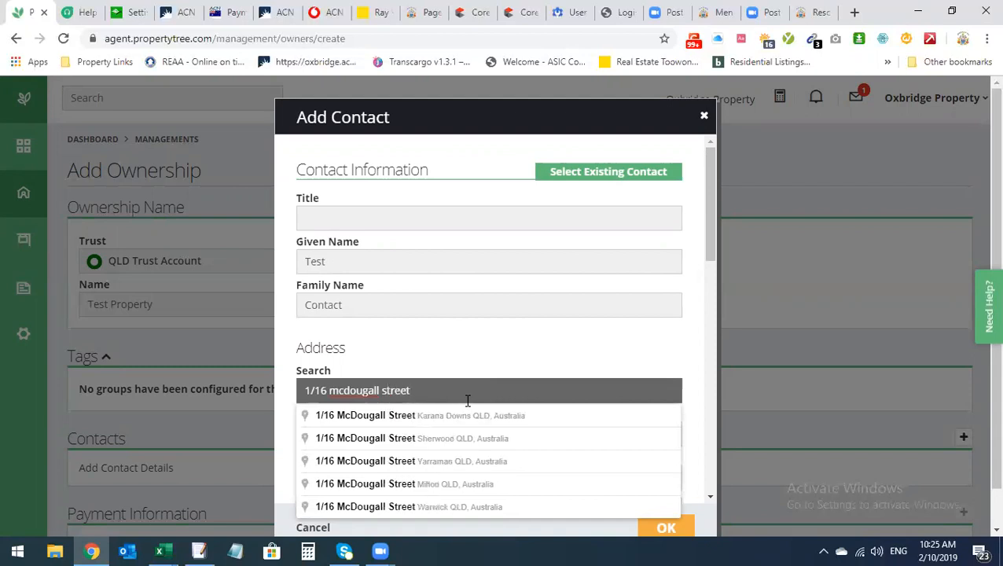
pyautogui.click(457, 483)
pyautogui.scroll(-2, 472, 476)
# Add the contact's mobile number and email address as preferred contact details
pyautogui.scroll(-1, 477, 468)
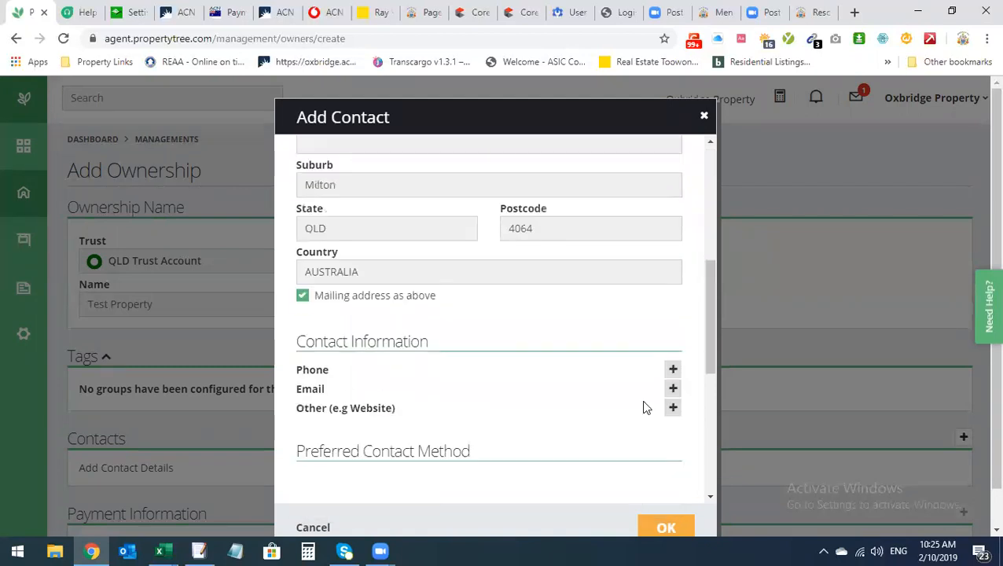
pyautogui.click(672, 370)
pyautogui.click(477, 383)
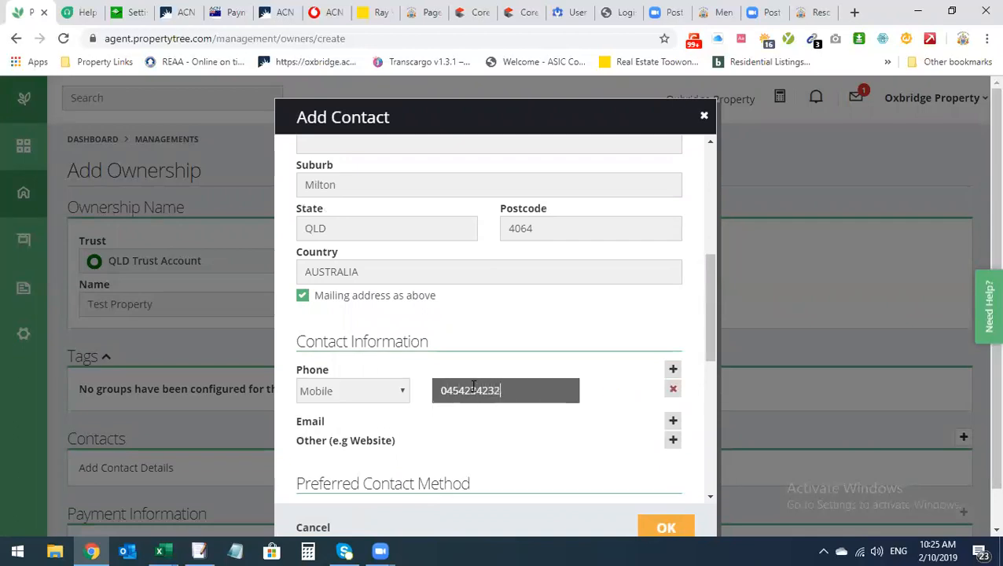
pyautogui.click(672, 422)
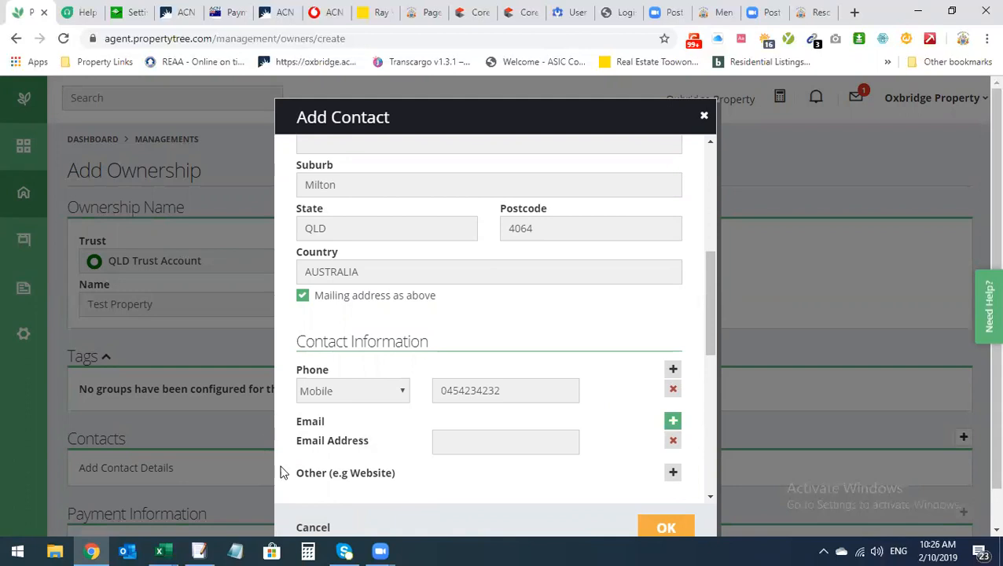
pyautogui.click(497, 448)
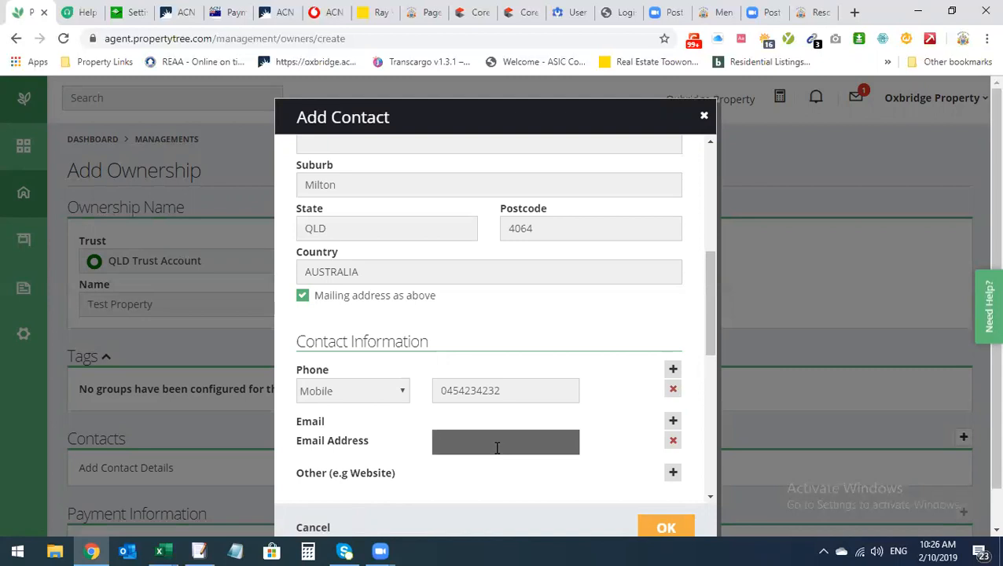
pyautogui.write('test@')
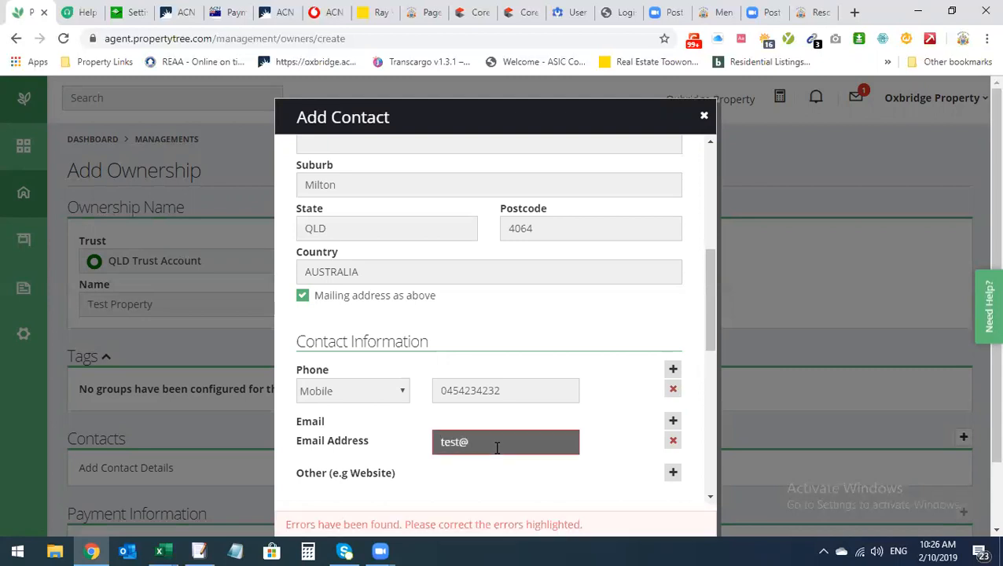
pyautogui.write('test.com')
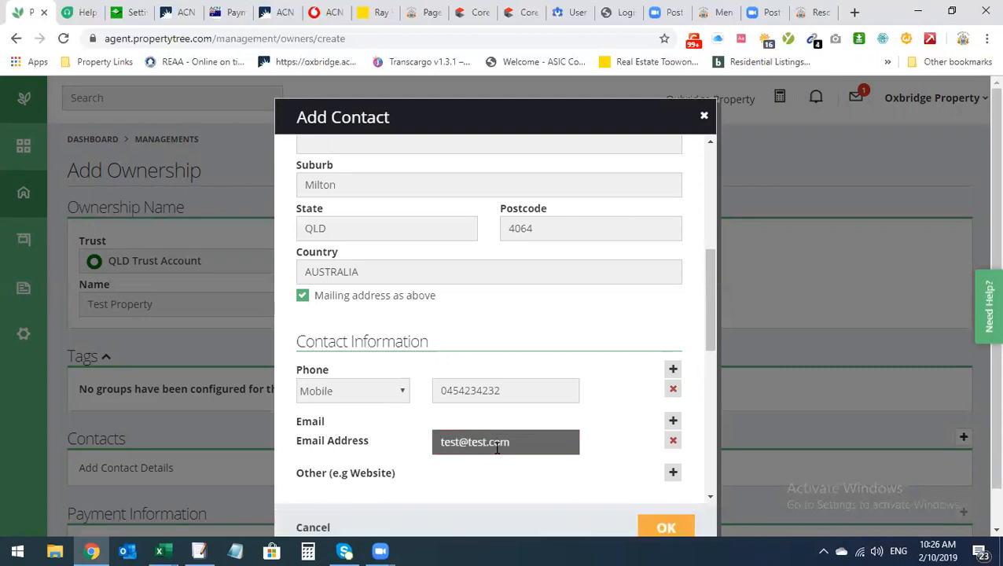
pyautogui.scroll(-3, 497, 448)
pyautogui.scroll(-1, 449, 380)
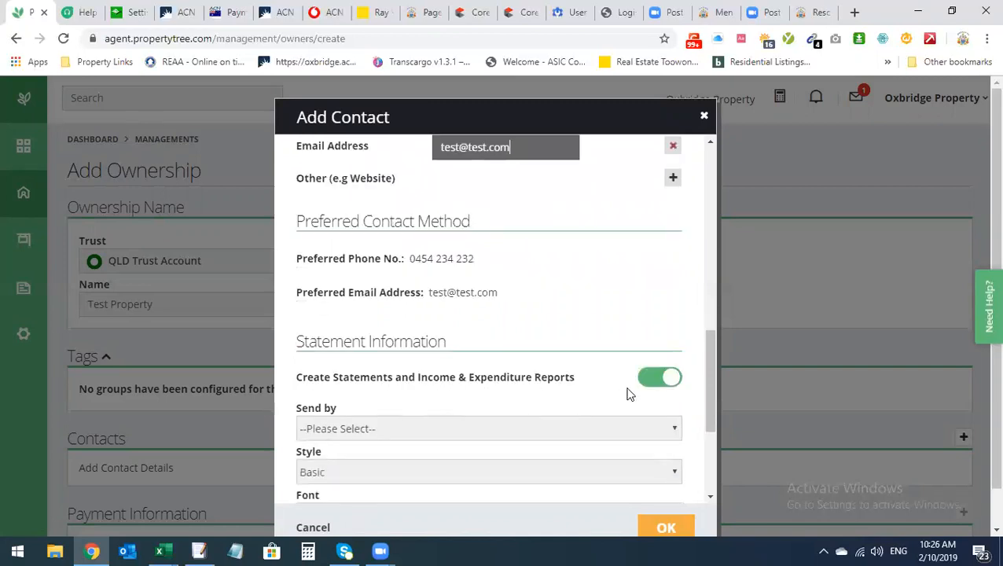
# Choose Email as the Send by option under Statement Information
pyautogui.click(417, 428)
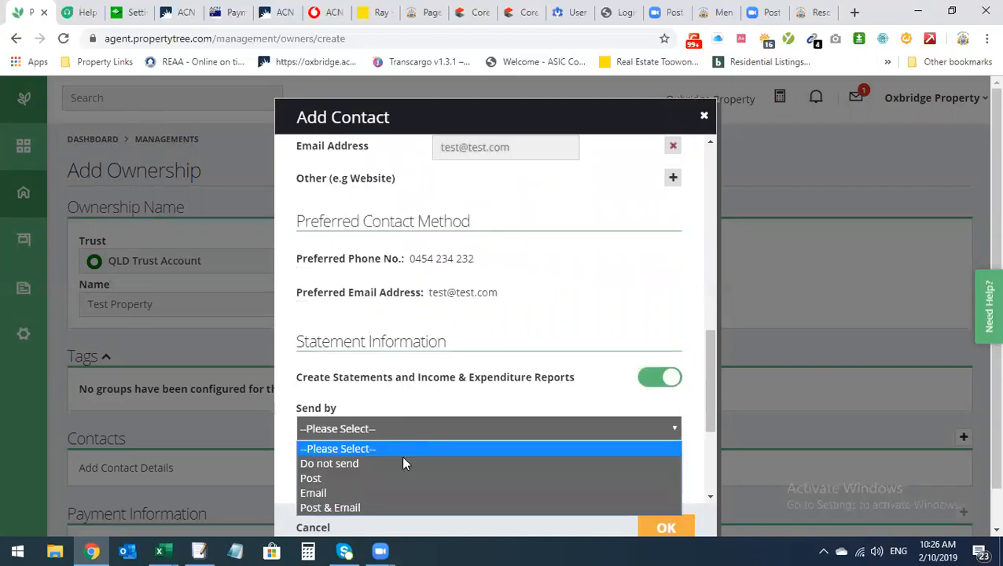
pyautogui.click(378, 493)
pyautogui.scroll(-2, 392, 491)
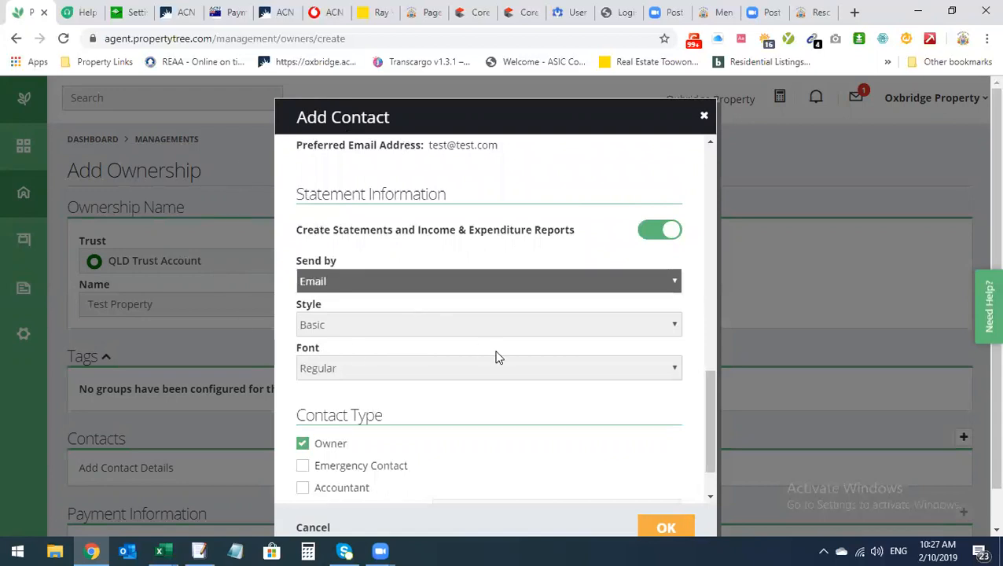
pyautogui.scroll(1, 533, 370)
pyautogui.scroll(-1, 533, 369)
pyautogui.scroll(-3, 602, 412)
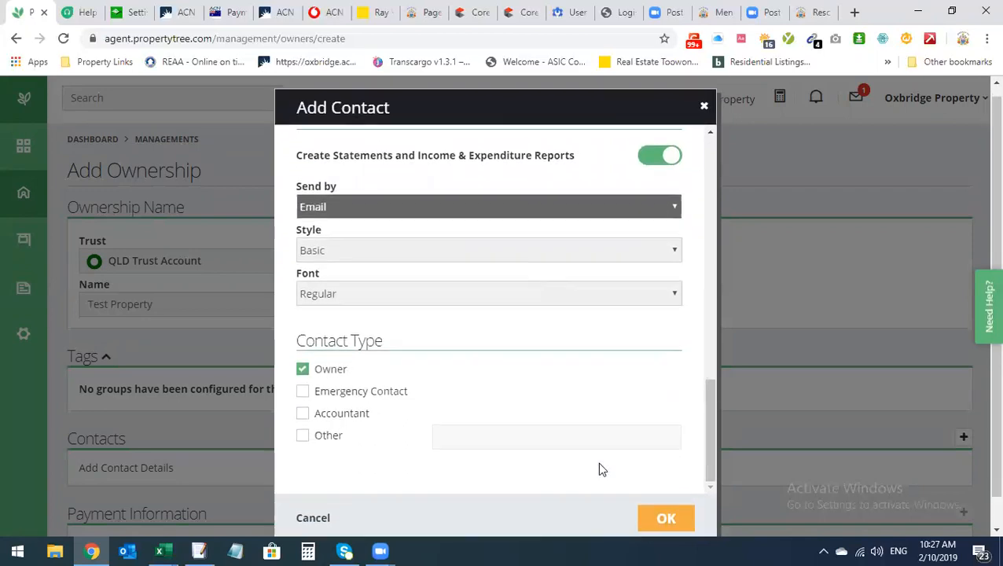
pyautogui.scroll(5, 598, 461)
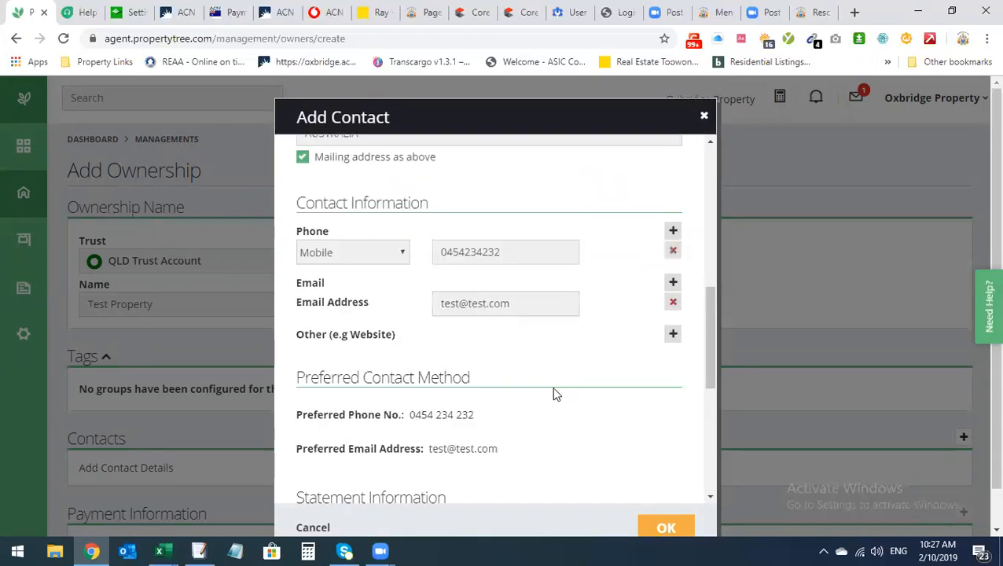
pyautogui.scroll(-5, 403, 457)
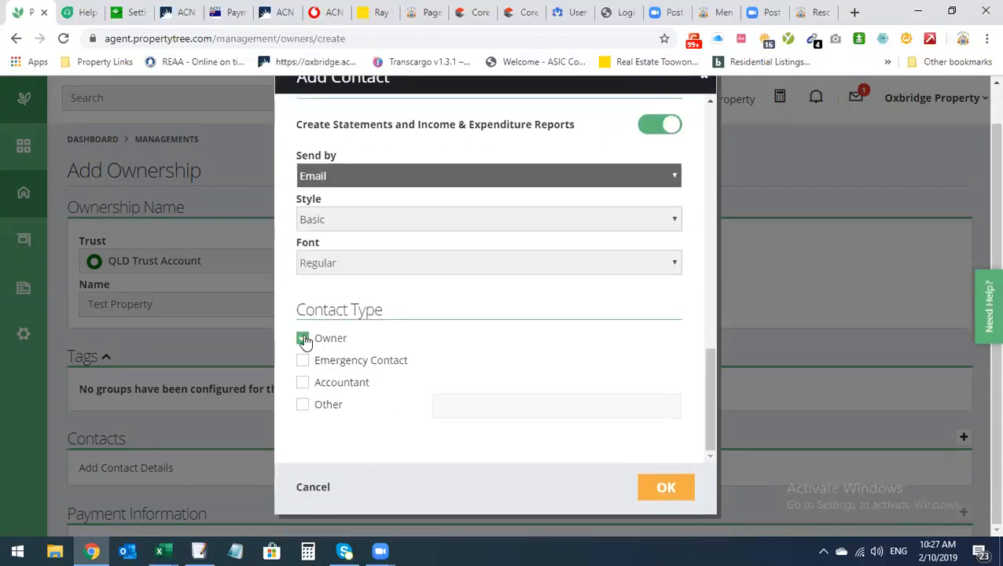
pyautogui.click(304, 405)
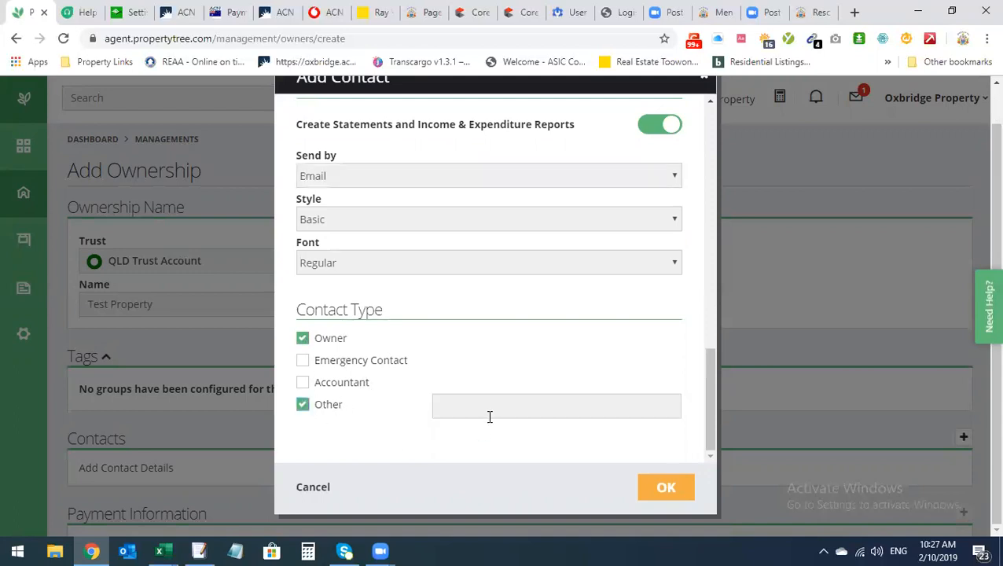
pyautogui.click(489, 406)
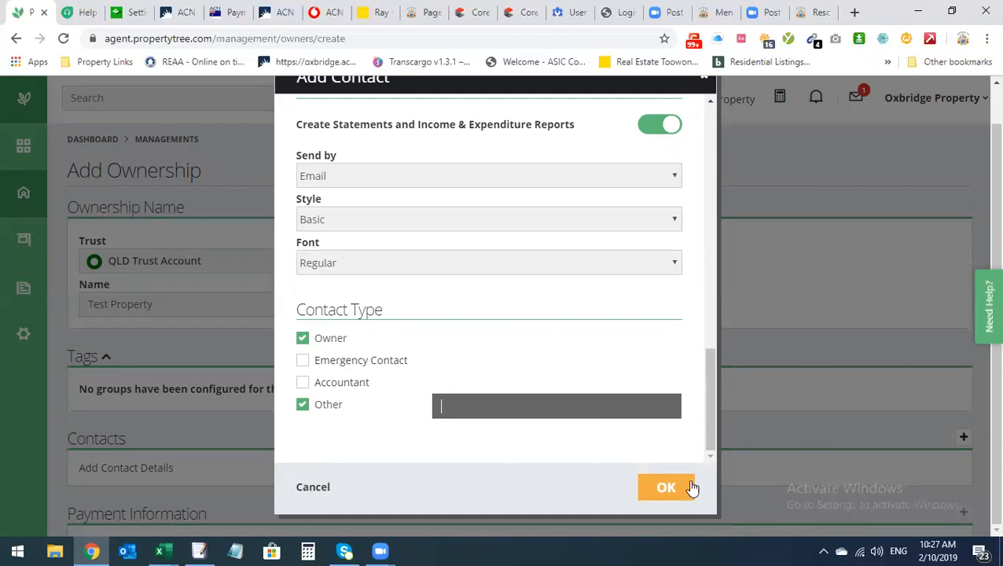
pyautogui.write('gail')
pyautogui.press('BackSpace')
pyautogui.press('BackSpace')
pyautogui.press('BackSpace')
pyautogui.press('BackSpace')
pyautogui.scroll(2, 526, 413)
pyautogui.scroll(-2, 441, 448)
pyautogui.click(303, 404)
# Confirm the owner contact with OK and open the Payment Information add form
pyautogui.click(666, 486)
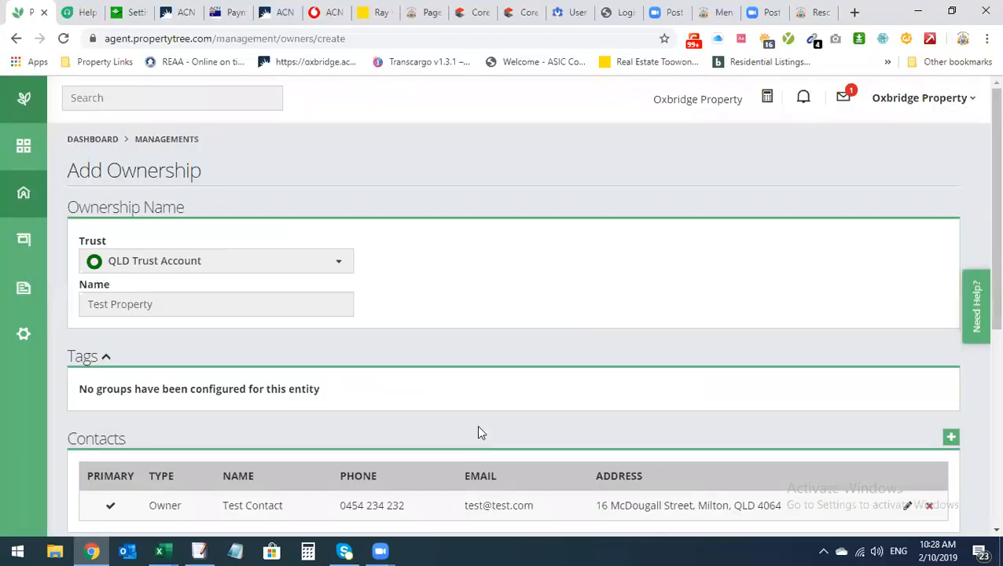
pyautogui.scroll(-2, 481, 432)
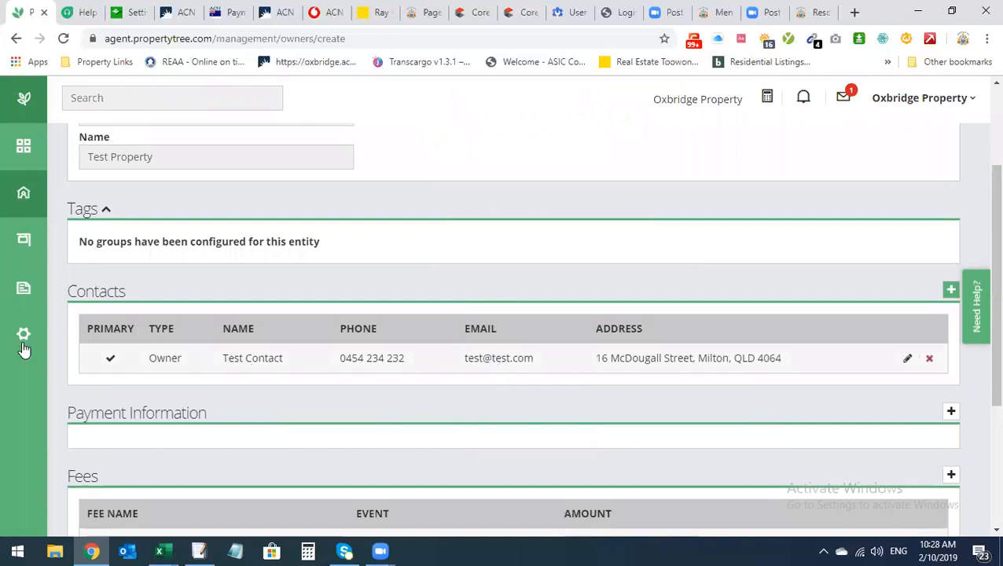
pyautogui.scroll(-1, 767, 372)
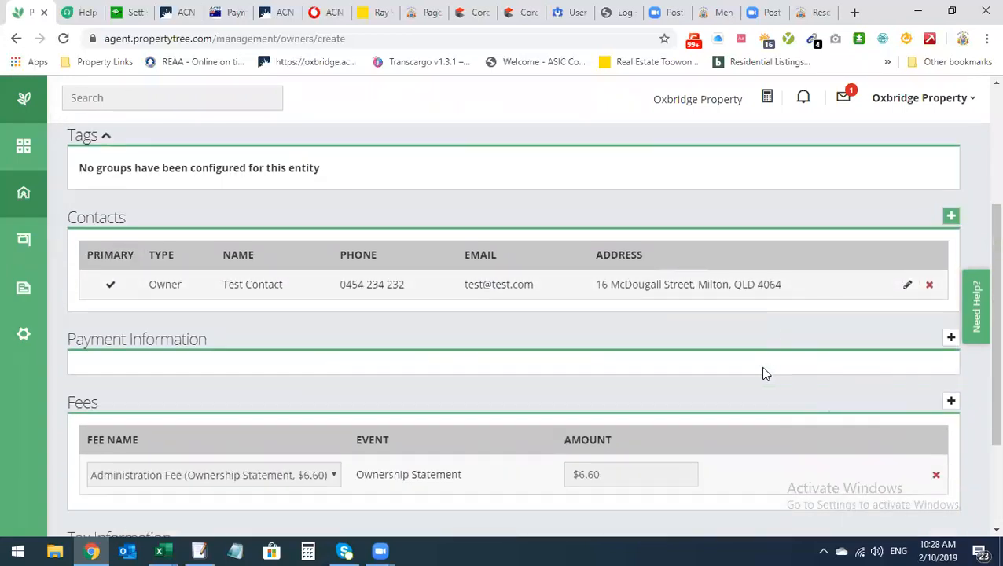
pyautogui.click(951, 339)
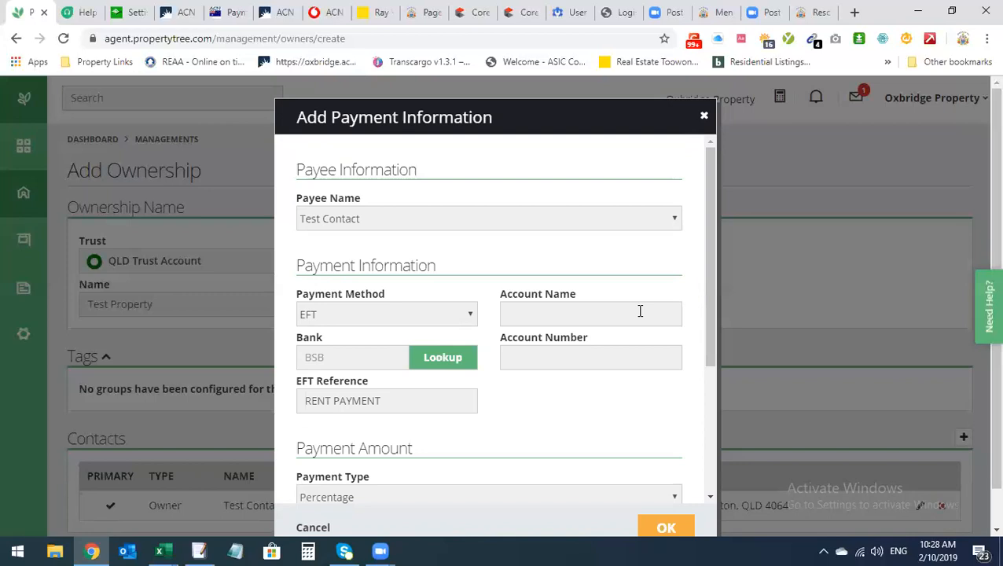
pyautogui.scroll(-2, 621, 330)
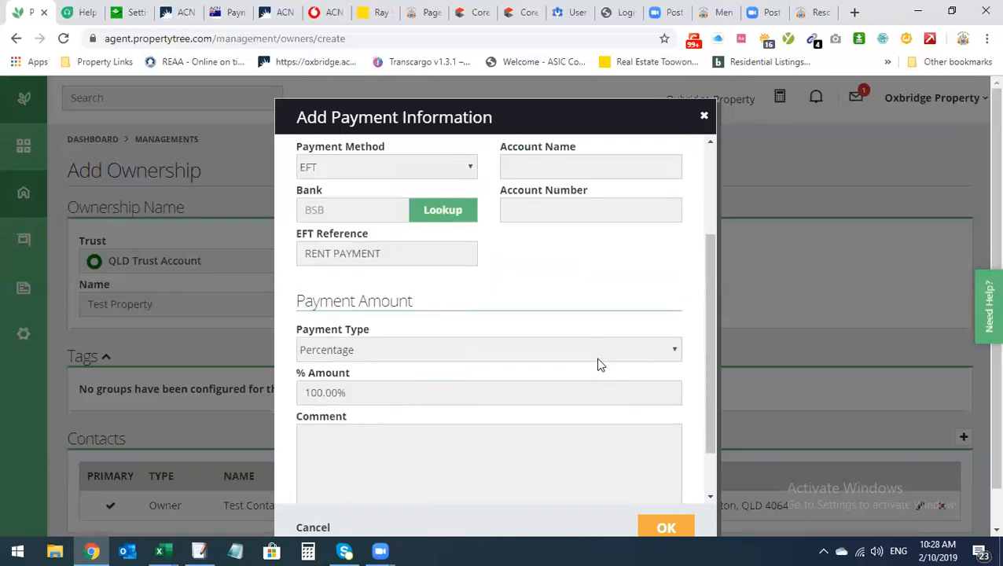
pyautogui.click(556, 355)
pyautogui.click(552, 344)
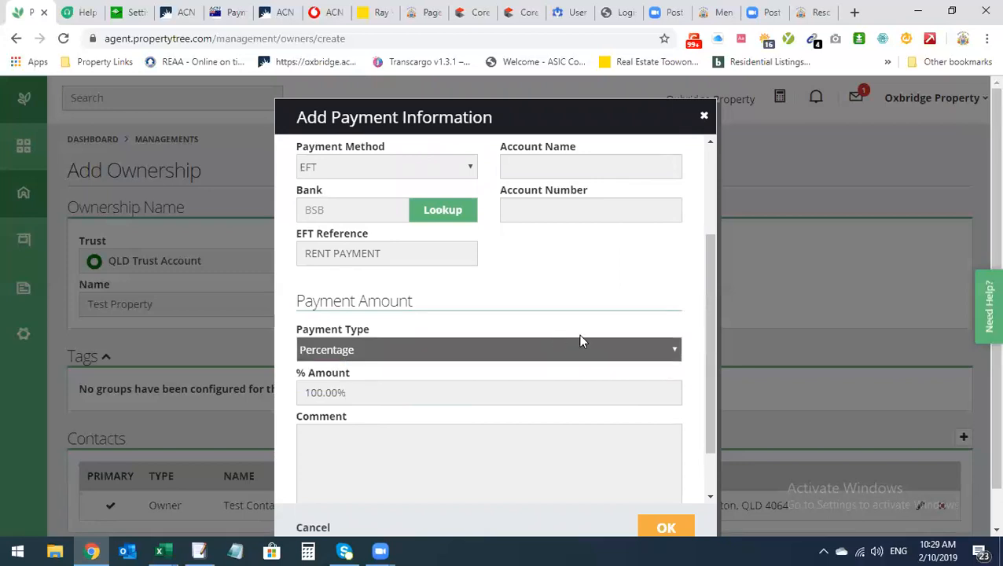
pyautogui.scroll(2, 513, 383)
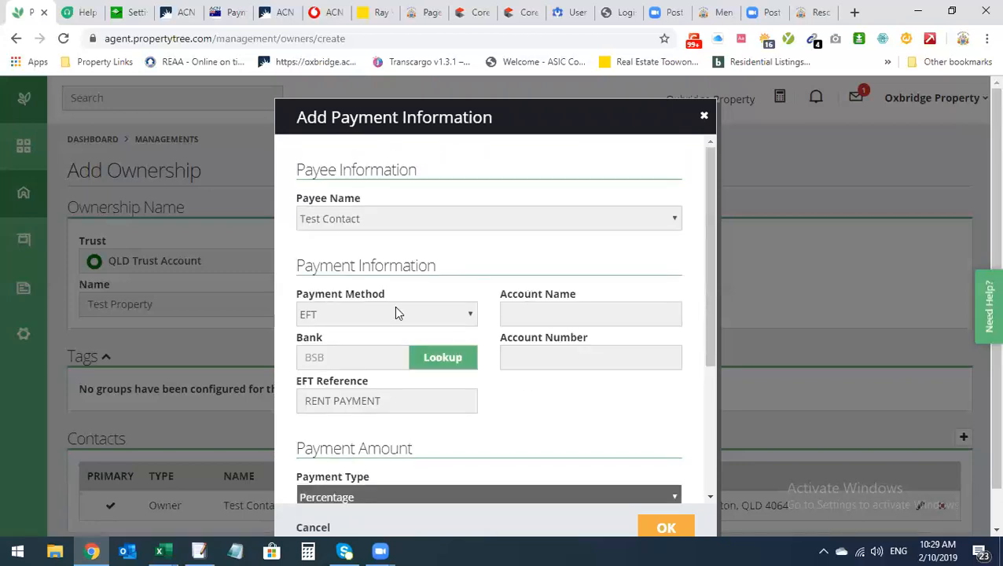
pyautogui.click(321, 359)
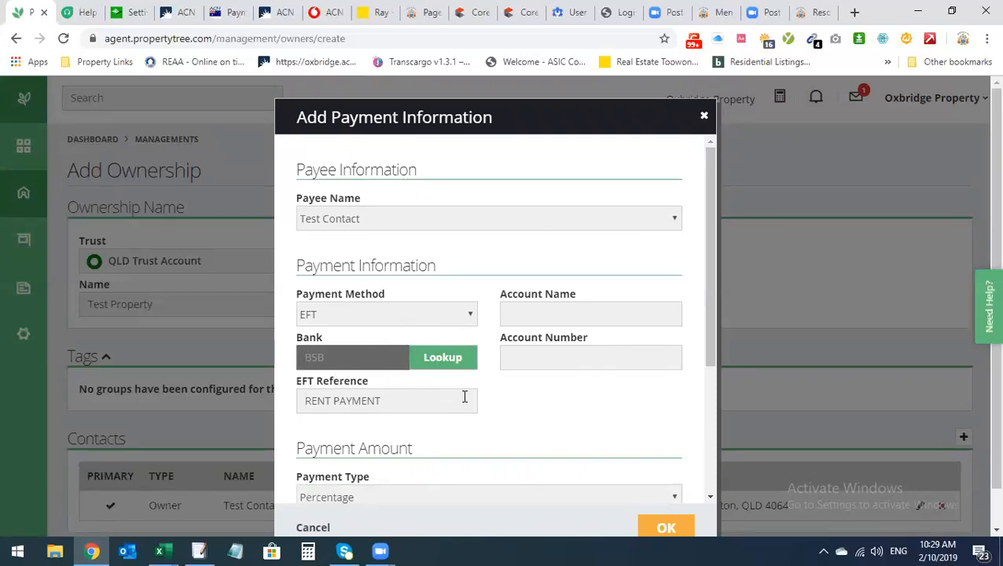
pyautogui.scroll(-2, 475, 421)
pyautogui.scroll(2, 474, 421)
pyautogui.click(705, 120)
# Try adding extra fee rows, then delete them, keeping only the $6.60 Administration Fee
pyautogui.scroll(-2, 363, 327)
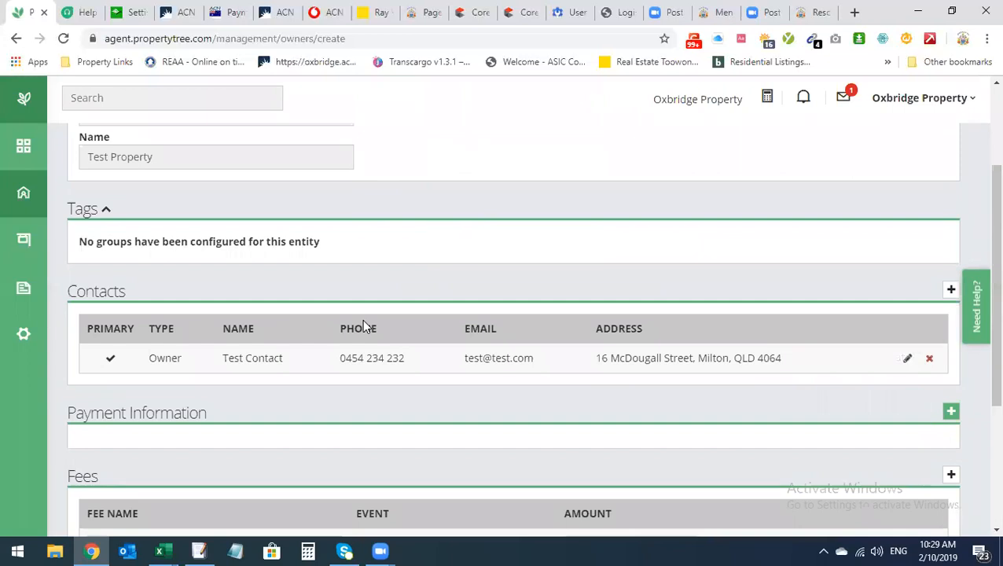
pyautogui.scroll(-3, 363, 328)
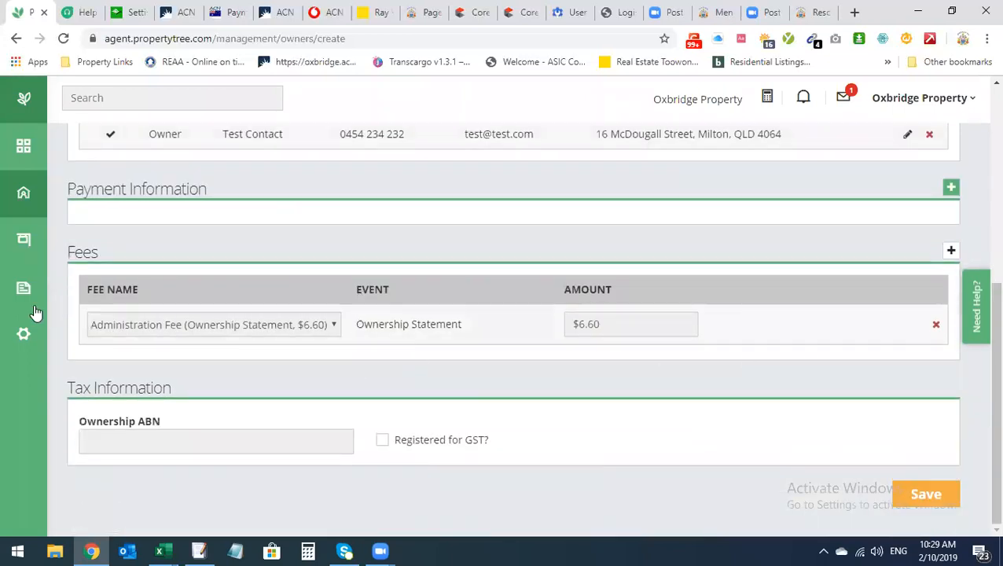
pyautogui.click(952, 252)
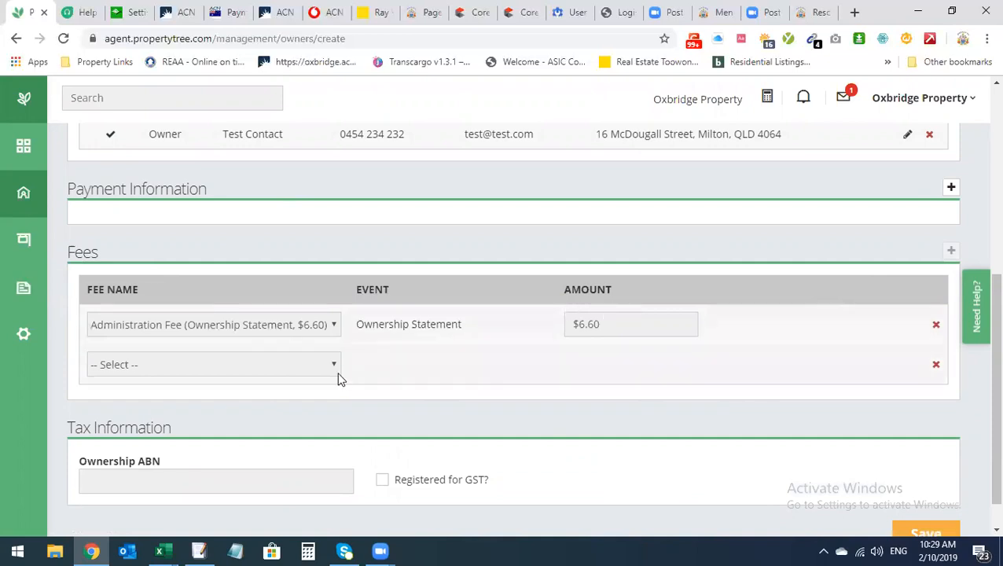
pyautogui.click(936, 364)
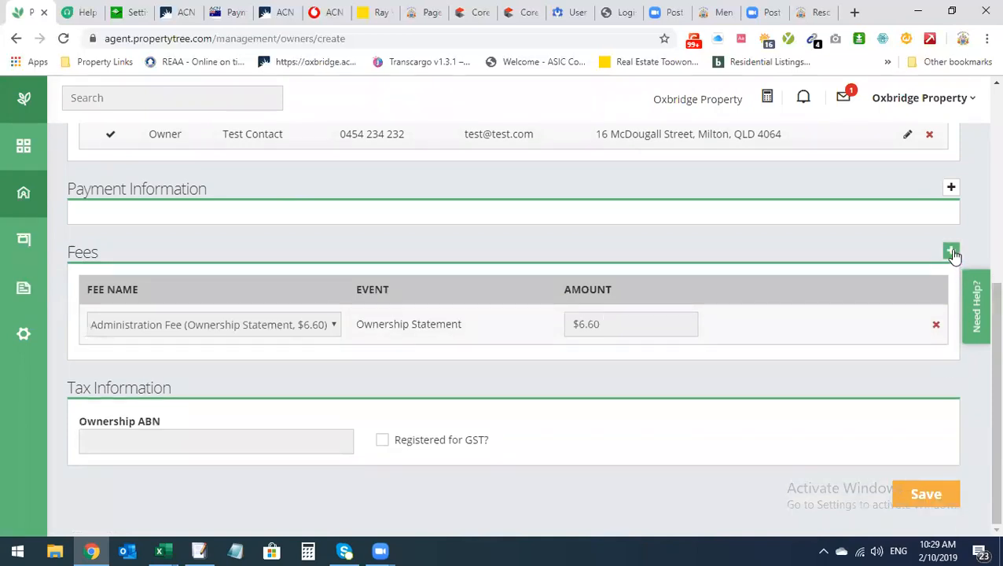
pyautogui.click(952, 252)
pyautogui.click(244, 366)
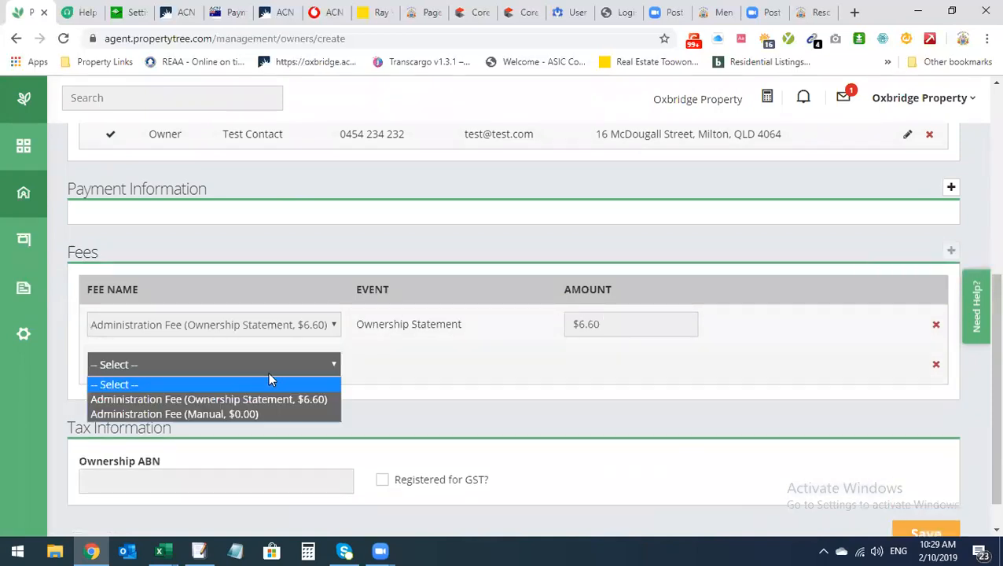
pyautogui.click(389, 370)
pyautogui.click(327, 369)
pyautogui.click(395, 367)
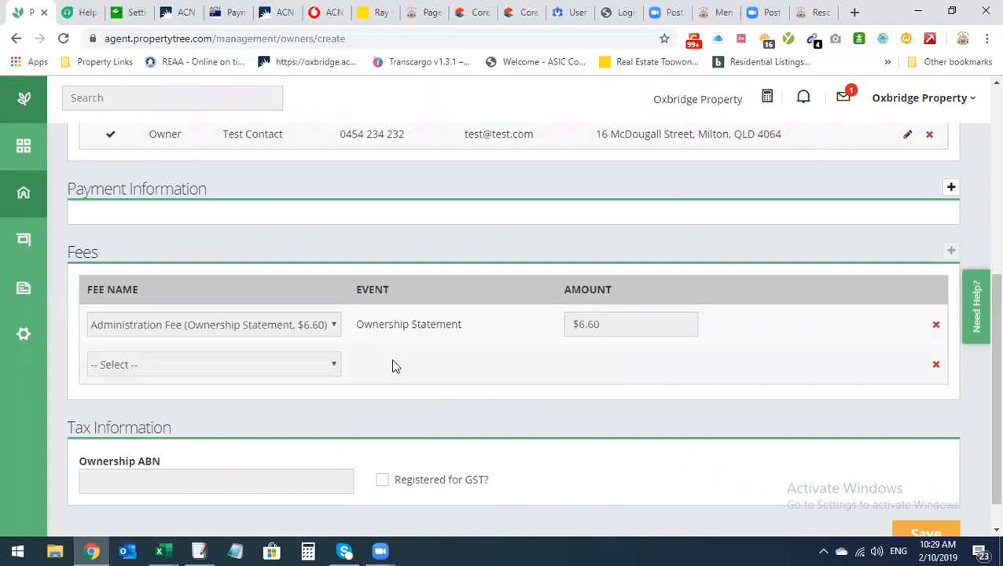
pyautogui.click(936, 366)
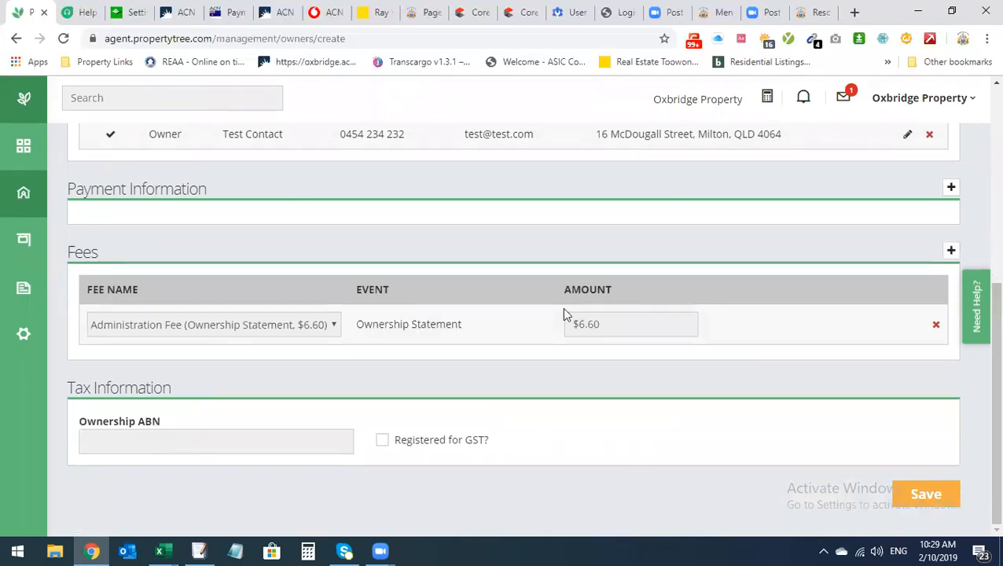
# Leave the ownership ABN blank and GST unticked, then save the Test Property ownership
pyautogui.click(149, 445)
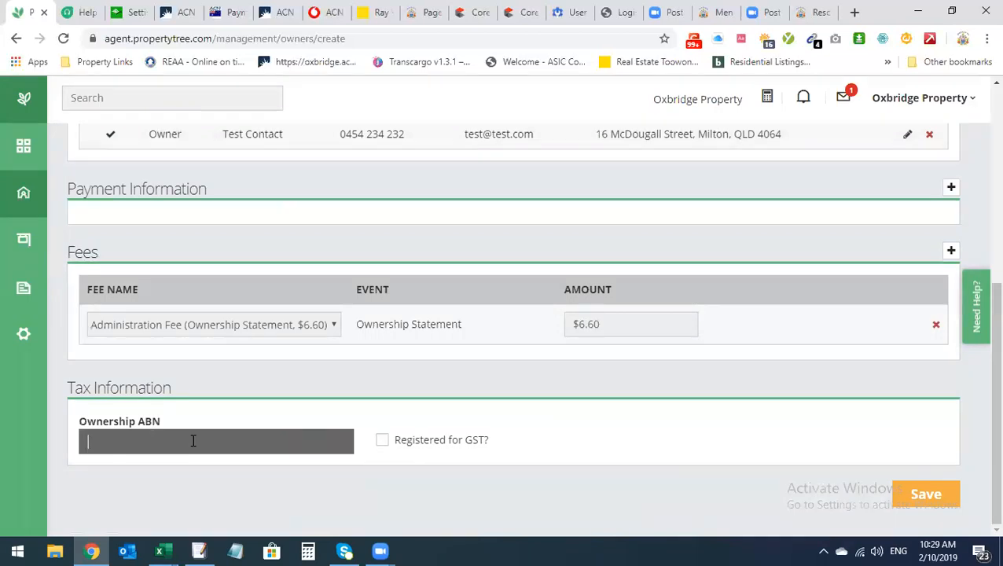
pyautogui.click(382, 441)
pyautogui.click(382, 441)
pyautogui.scroll(5, 492, 428)
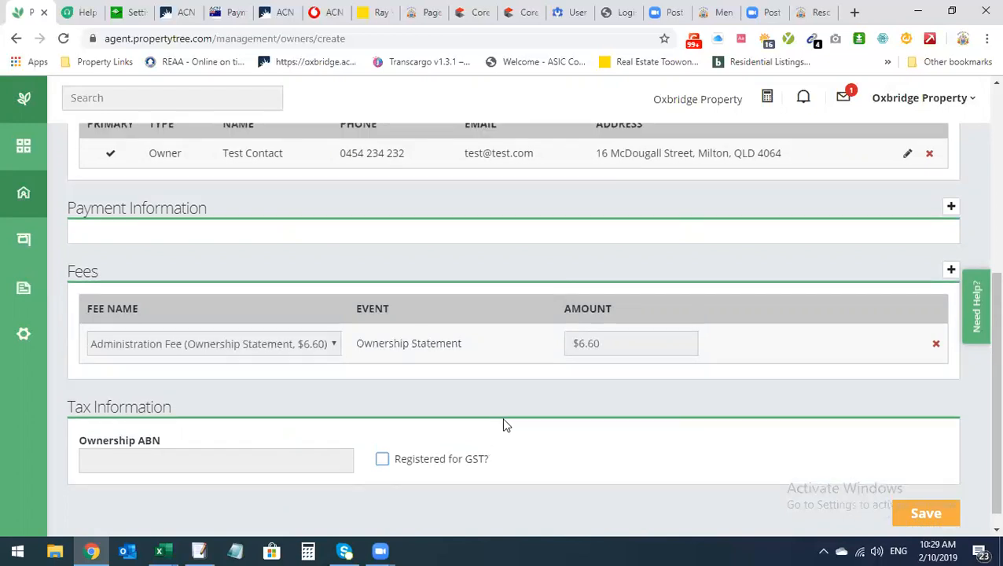
pyautogui.scroll(-5, 583, 459)
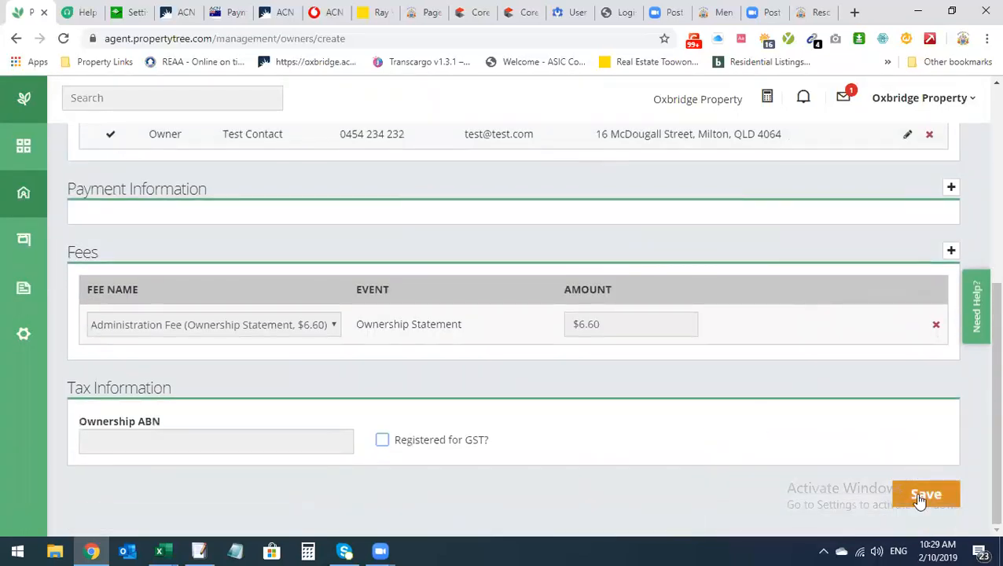
pyautogui.click(920, 501)
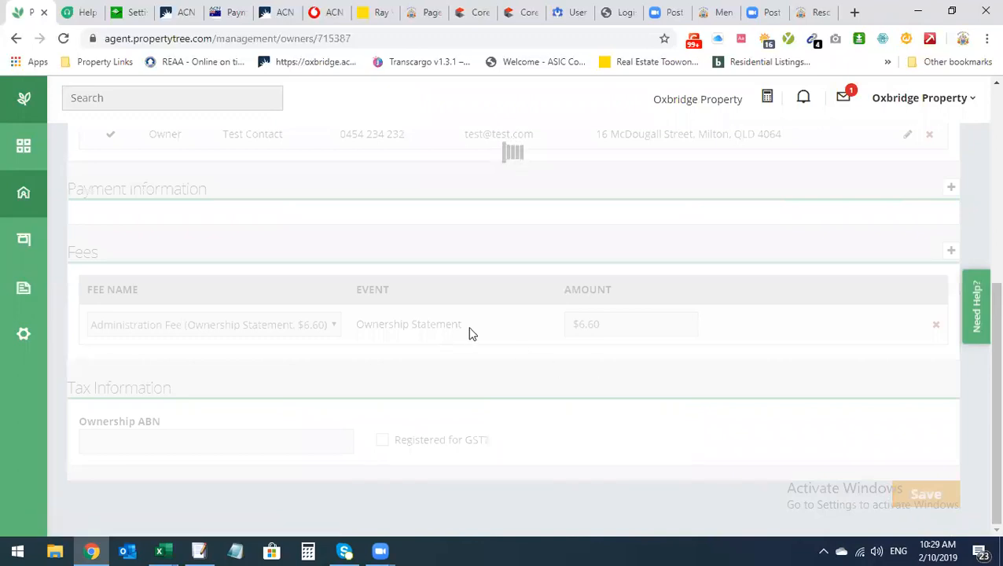
# Start a new property from the Properties section of ownership 401
pyautogui.scroll(4, 473, 338)
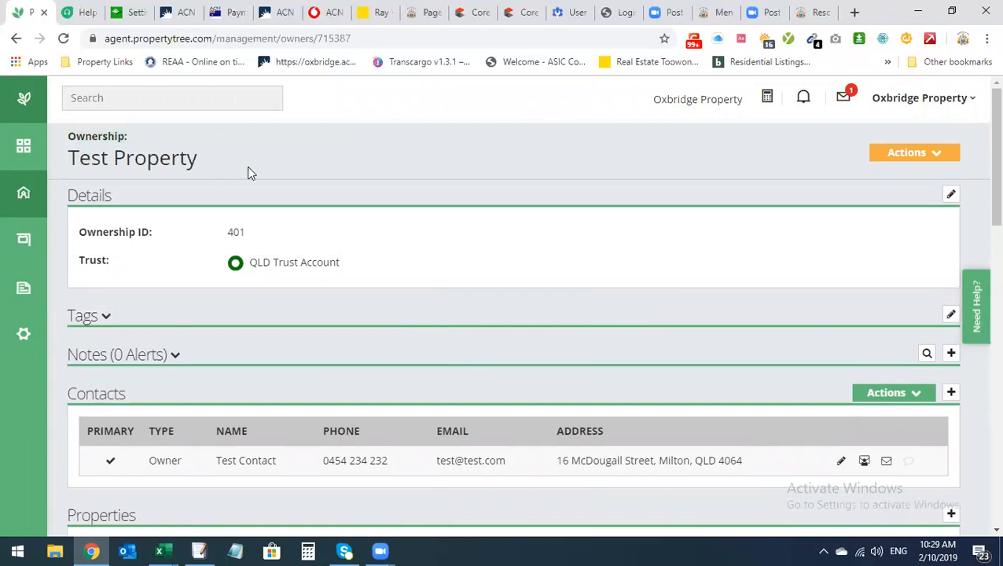
pyautogui.scroll(-3, 346, 262)
pyautogui.scroll(1, 567, 361)
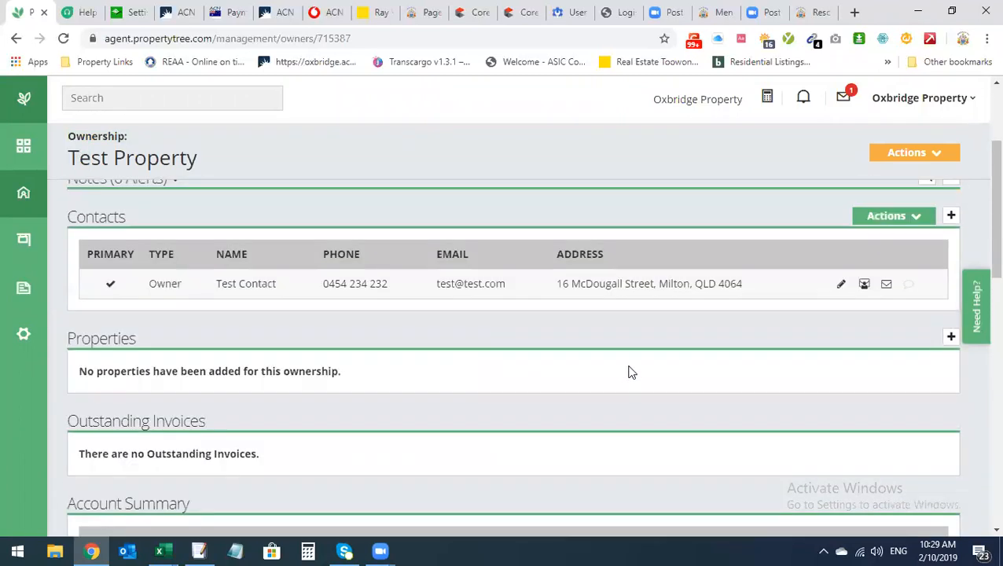
pyautogui.click(951, 367)
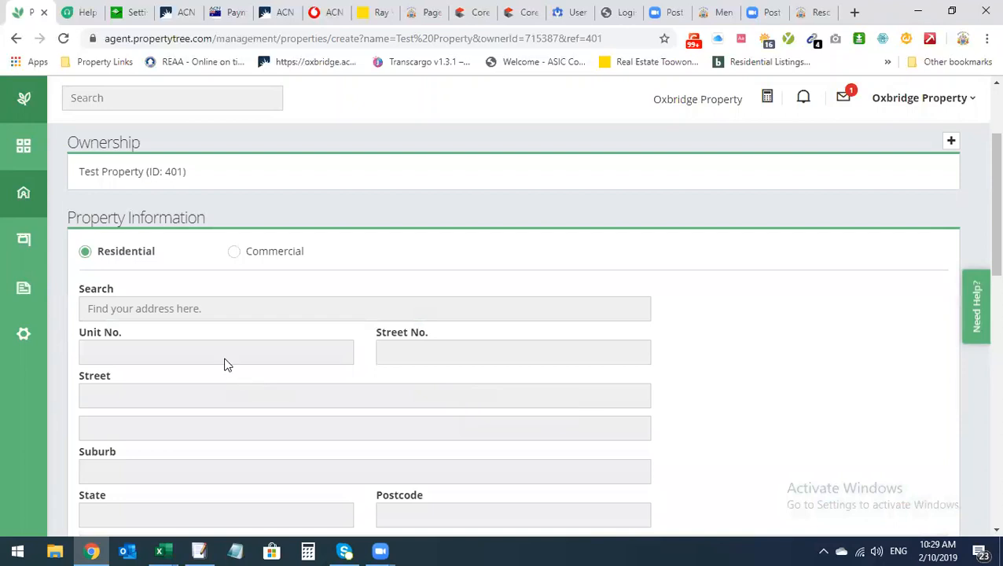
pyautogui.click(199, 310)
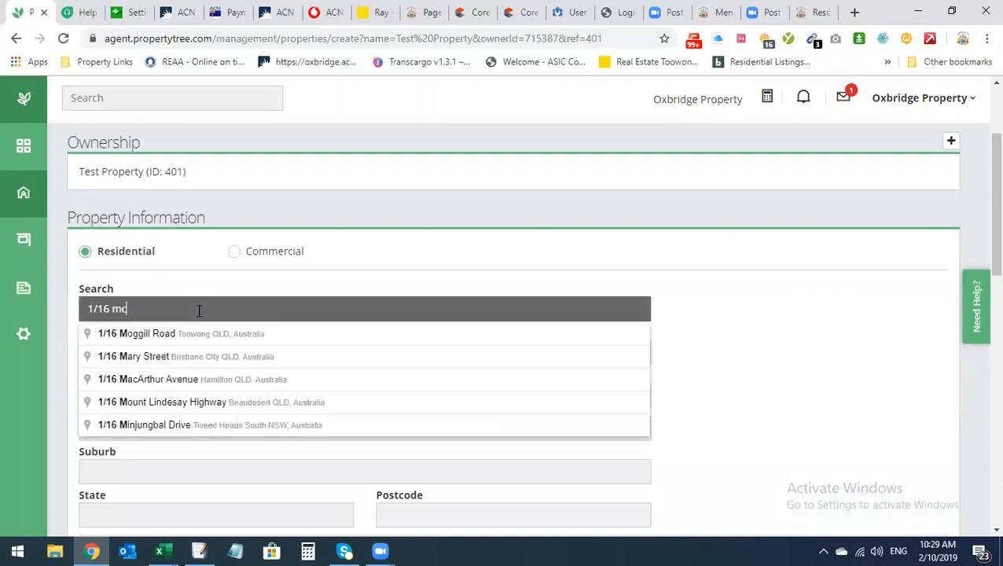
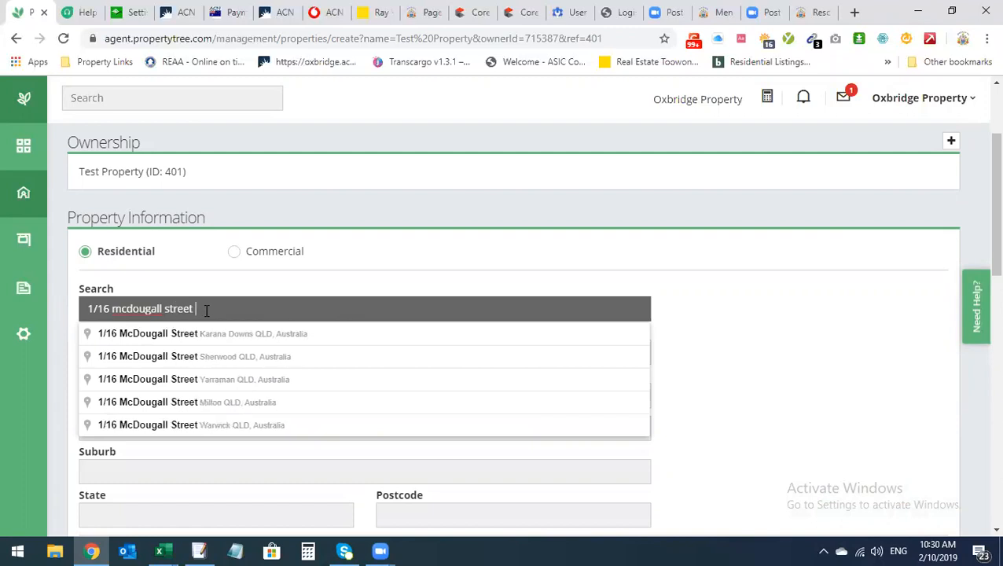
pyautogui.click(259, 402)
# Make the property an Apartment with 2 bedrooms, 1 bathroom and 1 car space
pyautogui.scroll(-4, 571, 403)
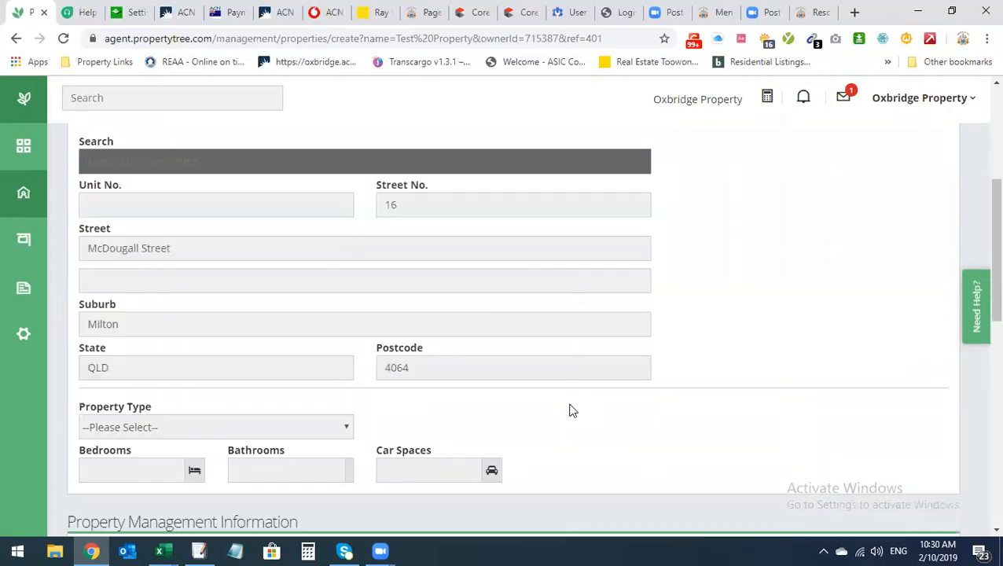
pyautogui.click(157, 280)
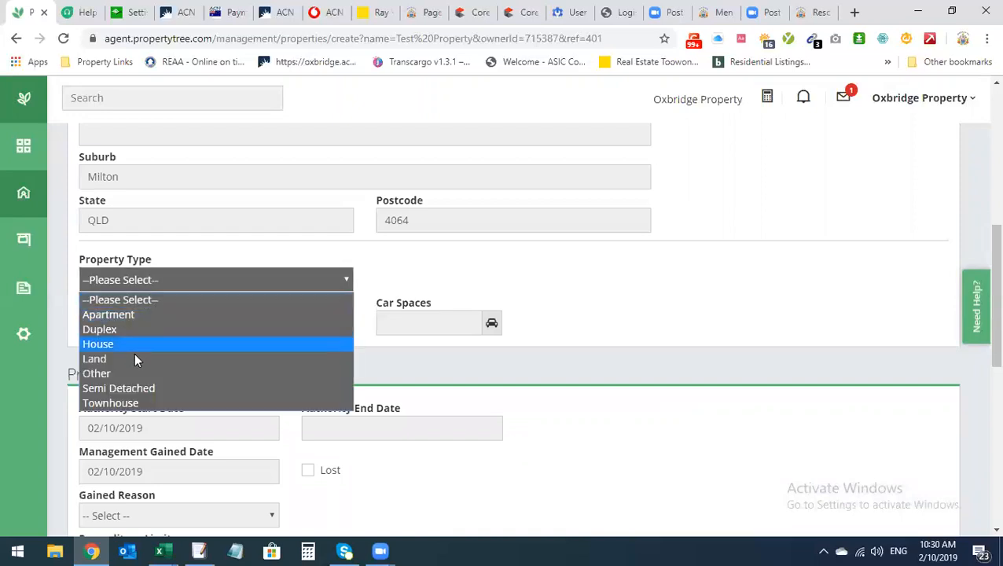
pyautogui.click(125, 315)
pyautogui.click(117, 322)
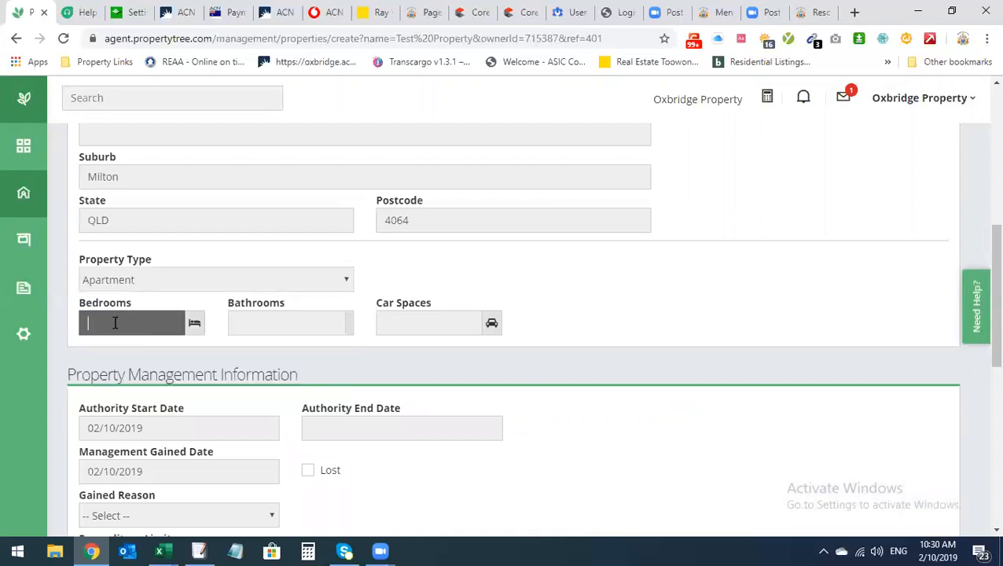
pyautogui.write('2')
pyautogui.click(304, 315)
pyautogui.write('1')
pyautogui.click(438, 323)
pyautogui.write('1')
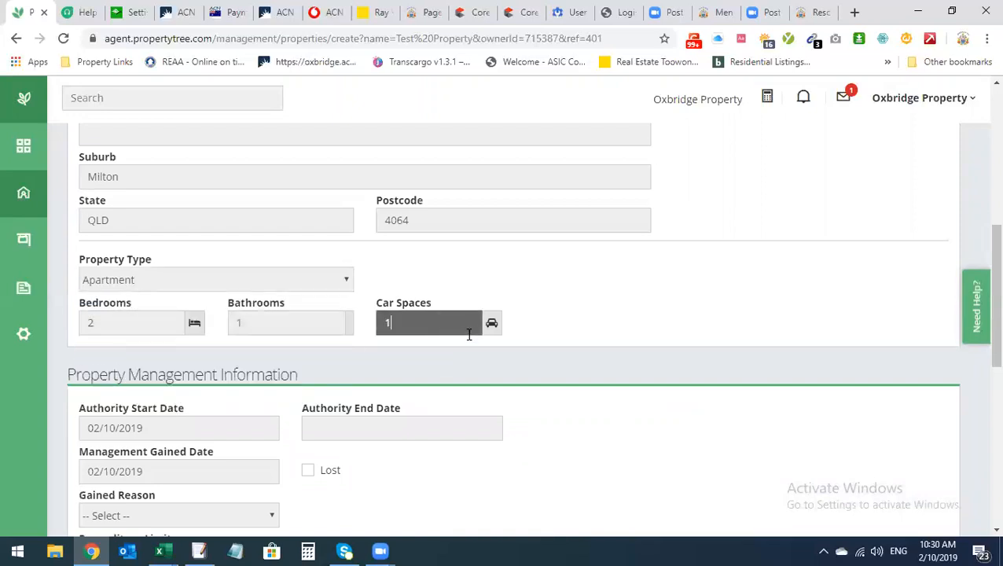
pyautogui.scroll(-2, 404, 352)
pyautogui.click(130, 281)
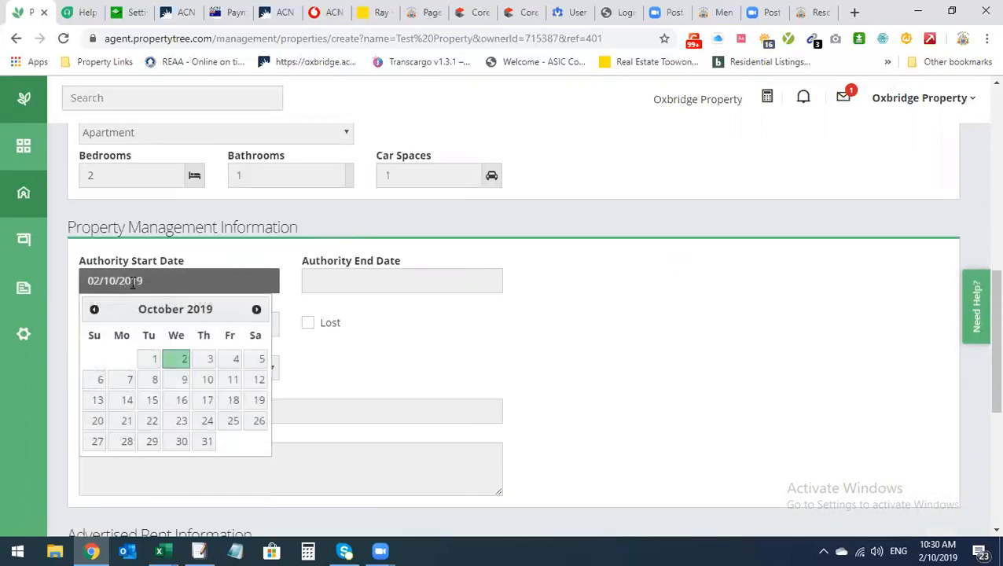
# Set authority dates 01/09/2019 to 04/04/2020 and management gained date 30/09/2019
pyautogui.click(94, 310)
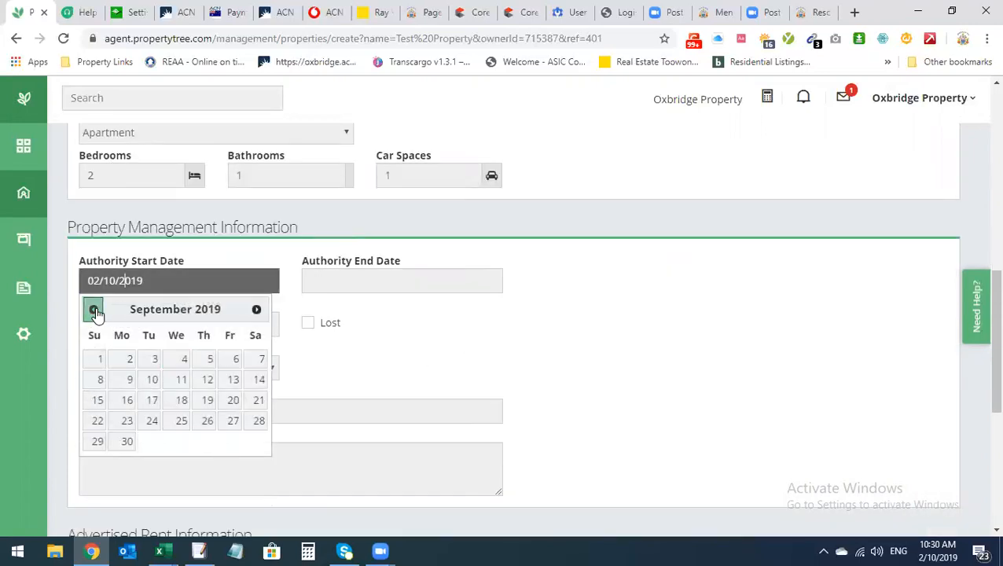
pyautogui.click(100, 358)
pyautogui.click(338, 283)
pyautogui.click(479, 310)
pyautogui.click(479, 310)
pyautogui.click(479, 310)
pyautogui.click(479, 310)
pyautogui.click(479, 310)
pyautogui.click(479, 310)
pyautogui.click(478, 359)
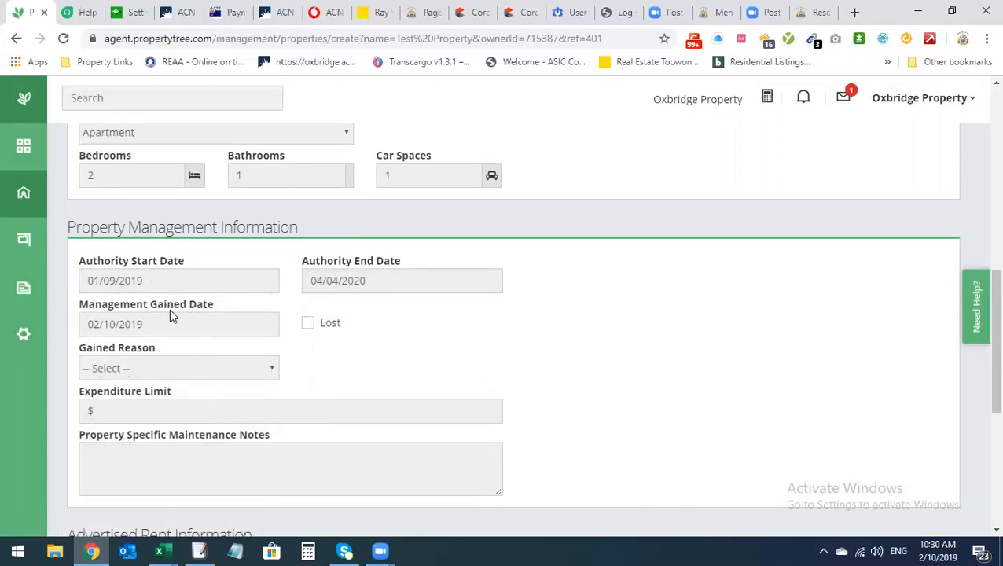
pyautogui.click(122, 324)
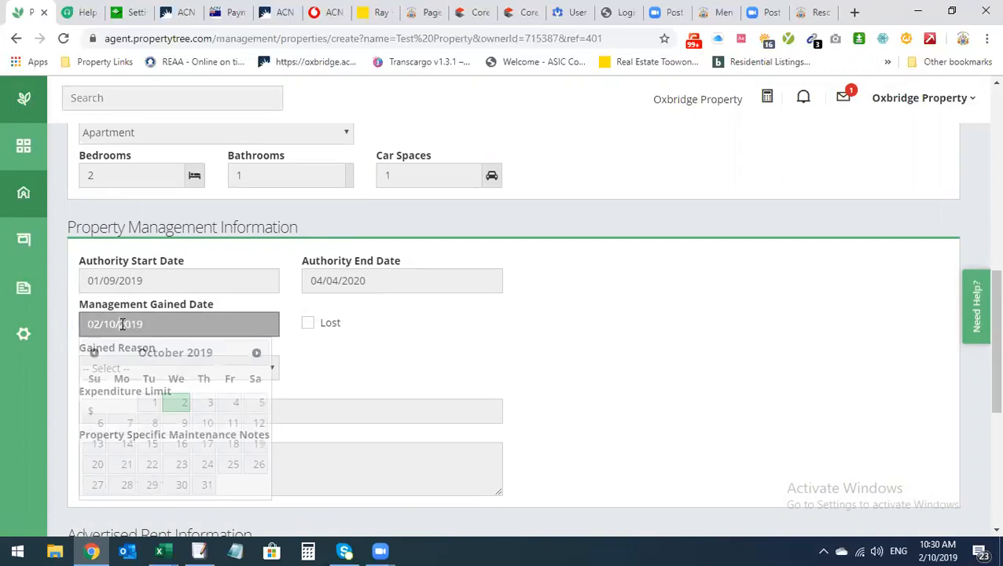
pyautogui.click(93, 354)
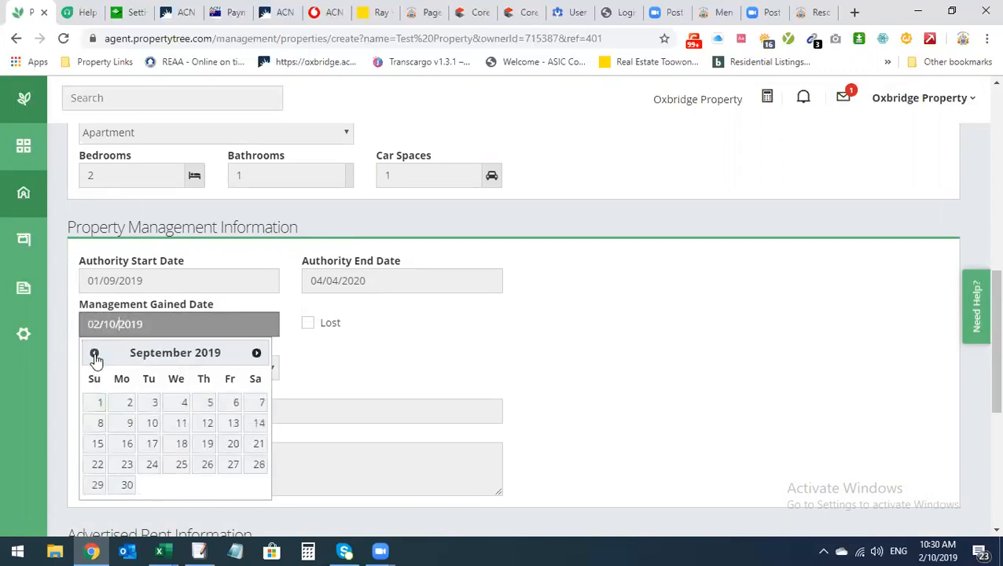
pyautogui.click(126, 485)
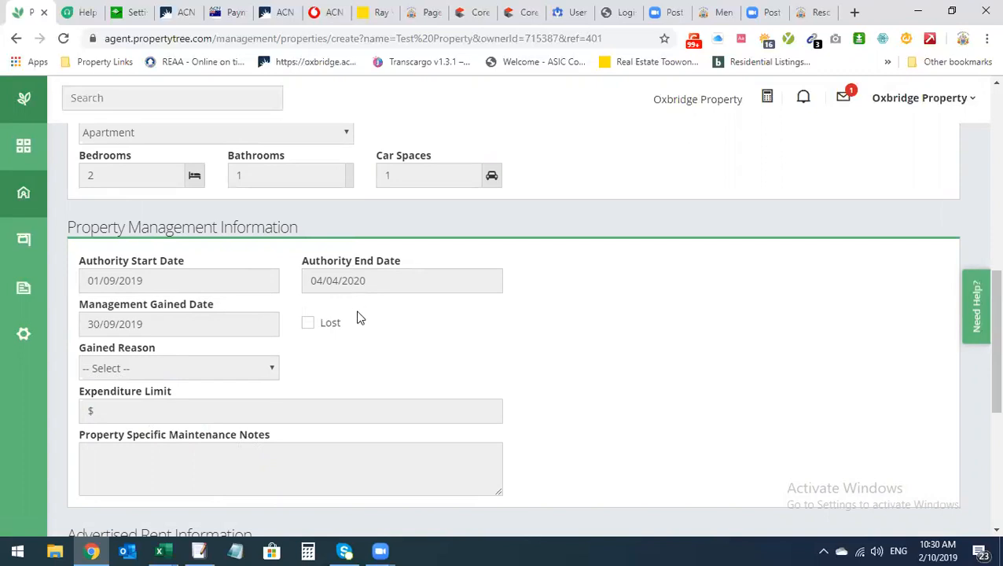
# Set the Gained Reason to Walk-in and enter an expenditure limit of 1000
pyautogui.scroll(-1, 296, 342)
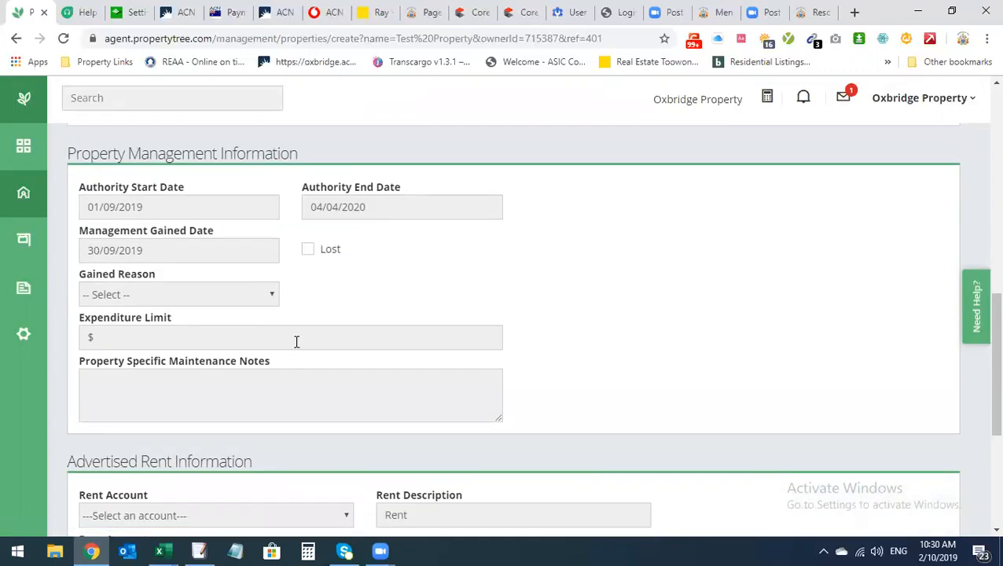
pyautogui.scroll(1, 297, 342)
pyautogui.click(196, 368)
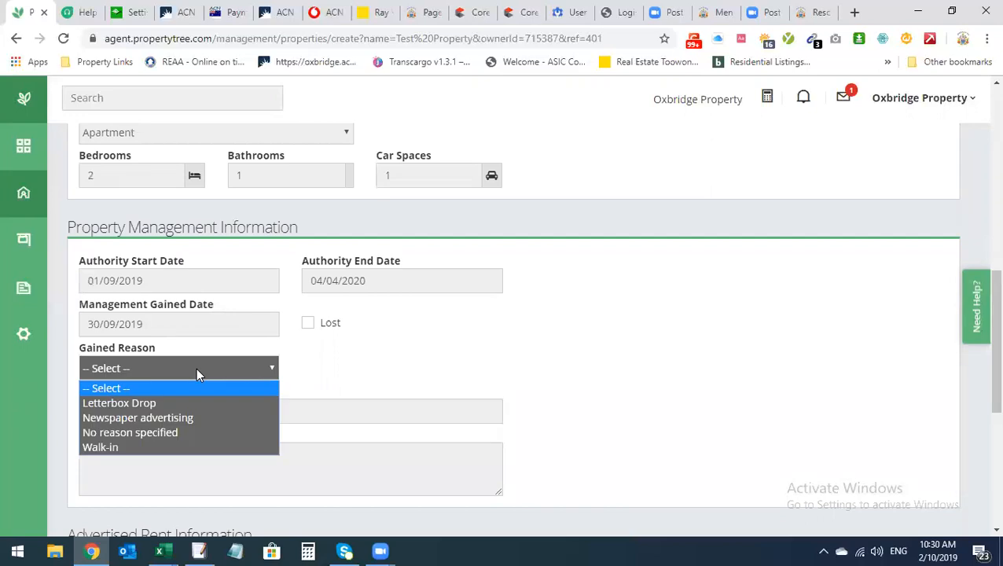
pyautogui.click(157, 447)
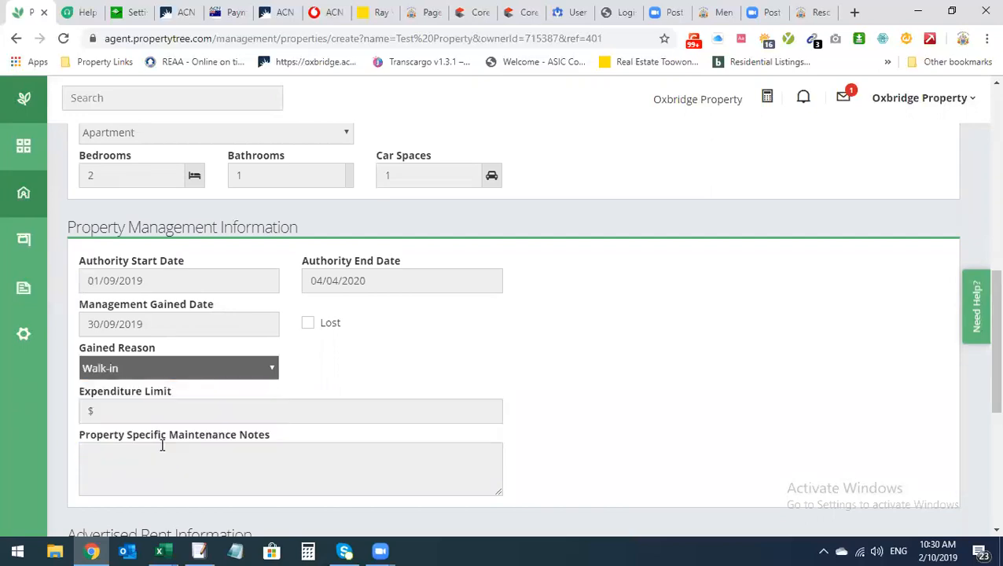
pyautogui.scroll(-1, 170, 421)
pyautogui.scroll(-1, 170, 421)
pyautogui.click(148, 338)
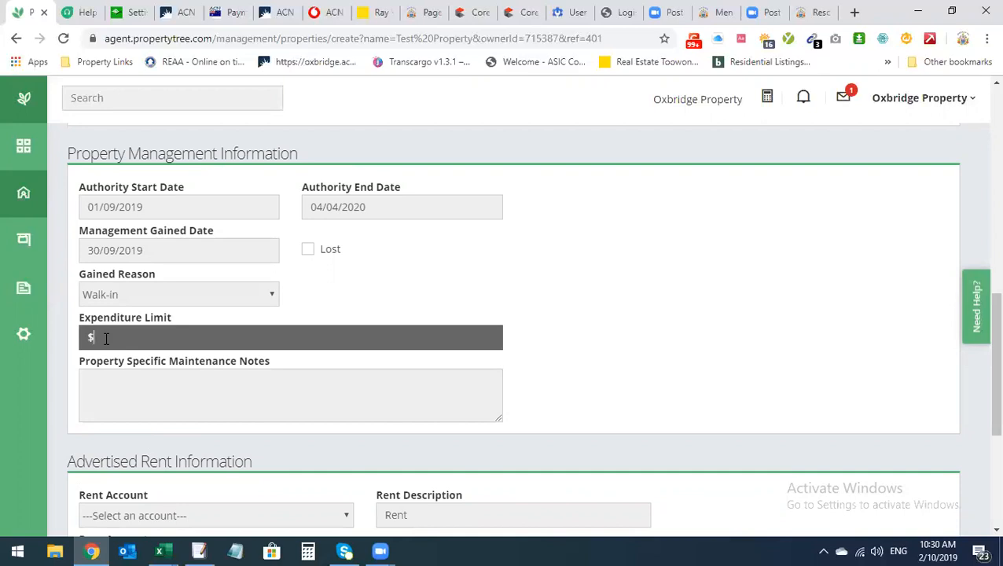
pyautogui.scroll(1, 148, 368)
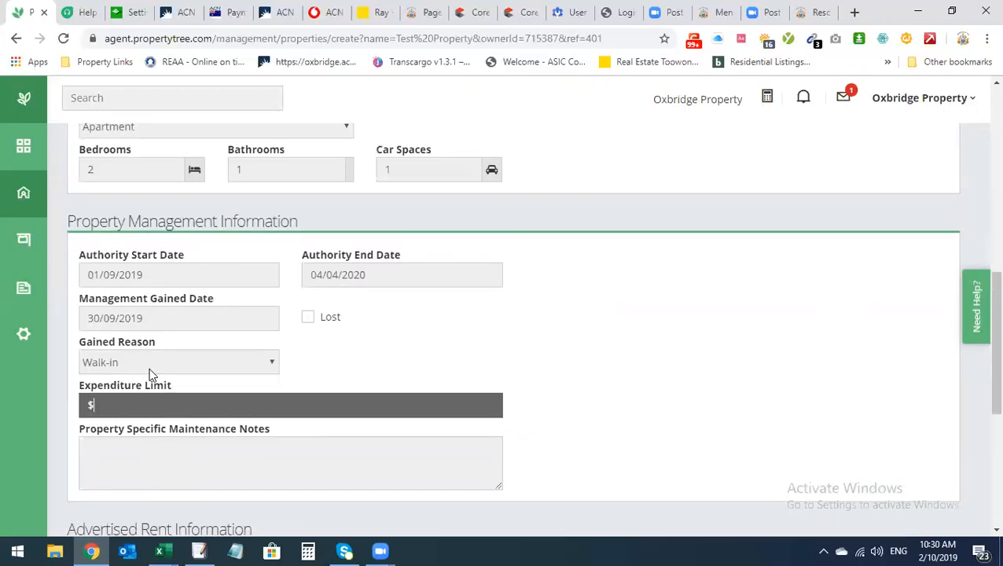
pyautogui.scroll(-1, 150, 368)
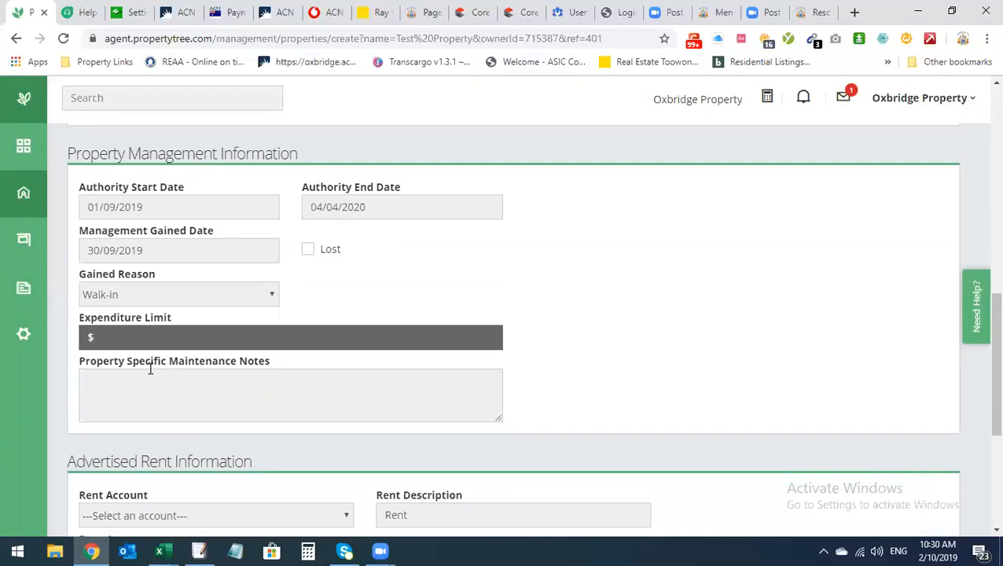
pyautogui.write('1000')
# Choose Residential Rent as the rent account with a weekly base amount of 500
pyautogui.scroll(-2, 263, 376)
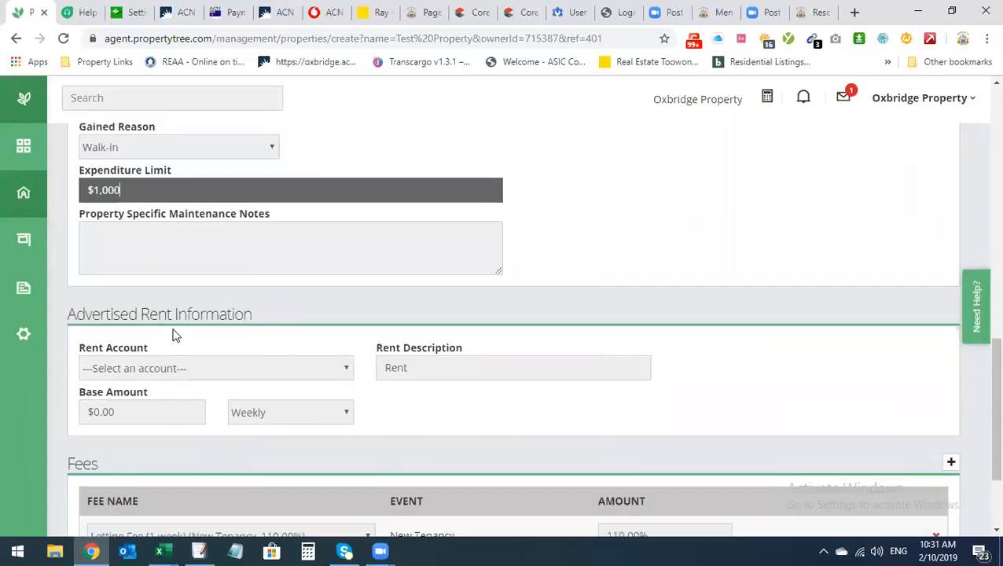
pyautogui.click(184, 374)
pyautogui.click(189, 422)
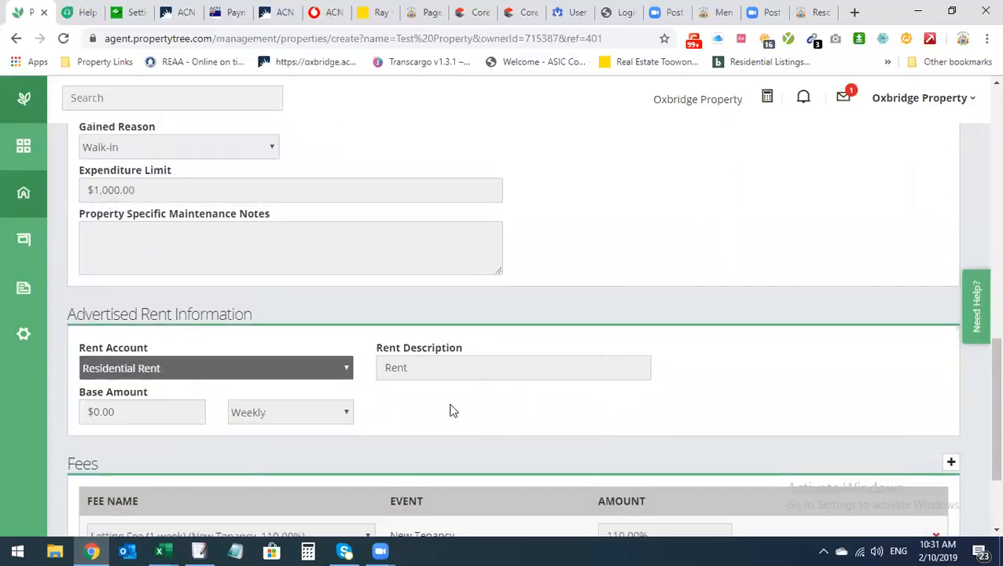
pyautogui.click(146, 413)
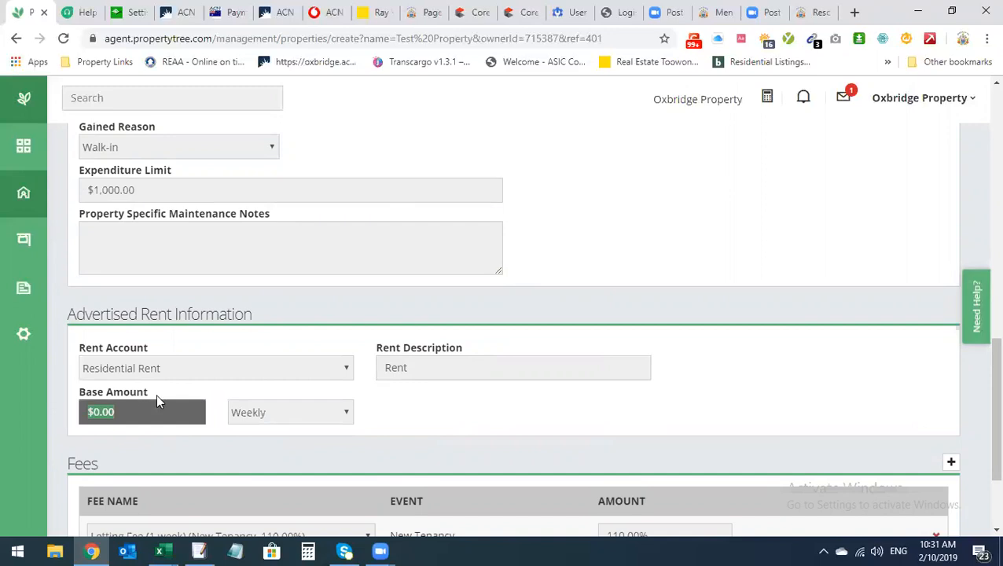
pyautogui.scroll(-1, 156, 390)
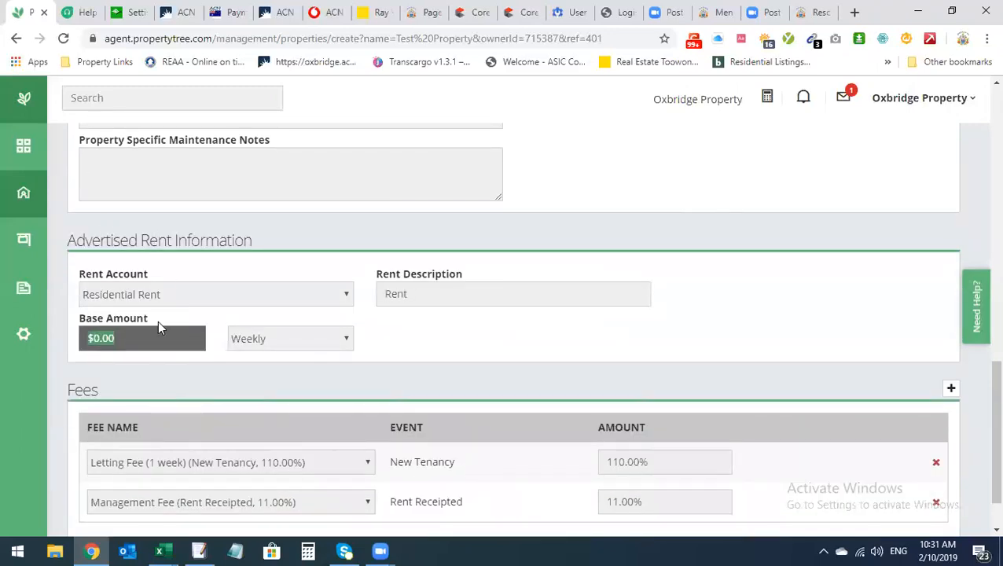
pyautogui.write('500')
pyautogui.scroll(-1, 470, 320)
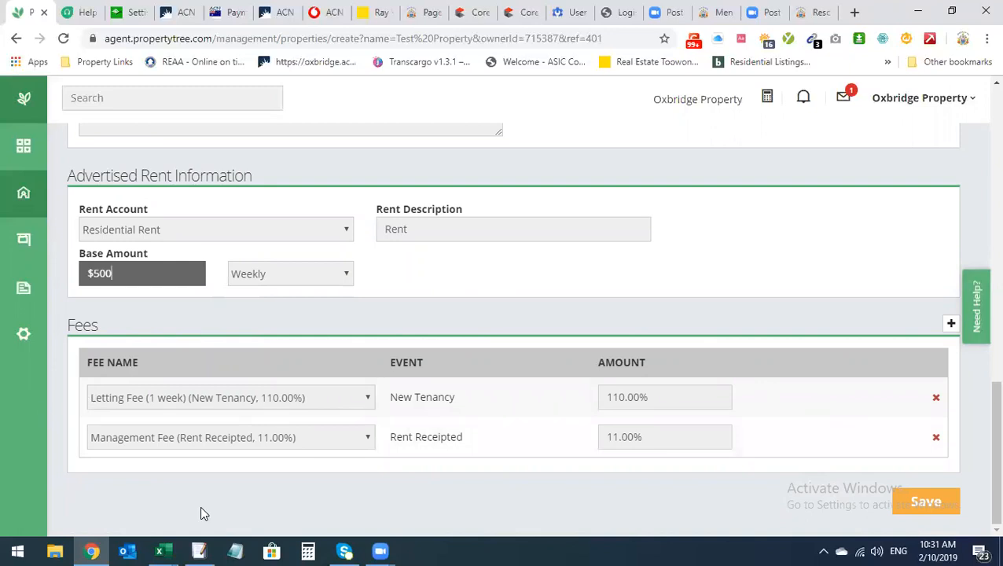
pyautogui.click(645, 441)
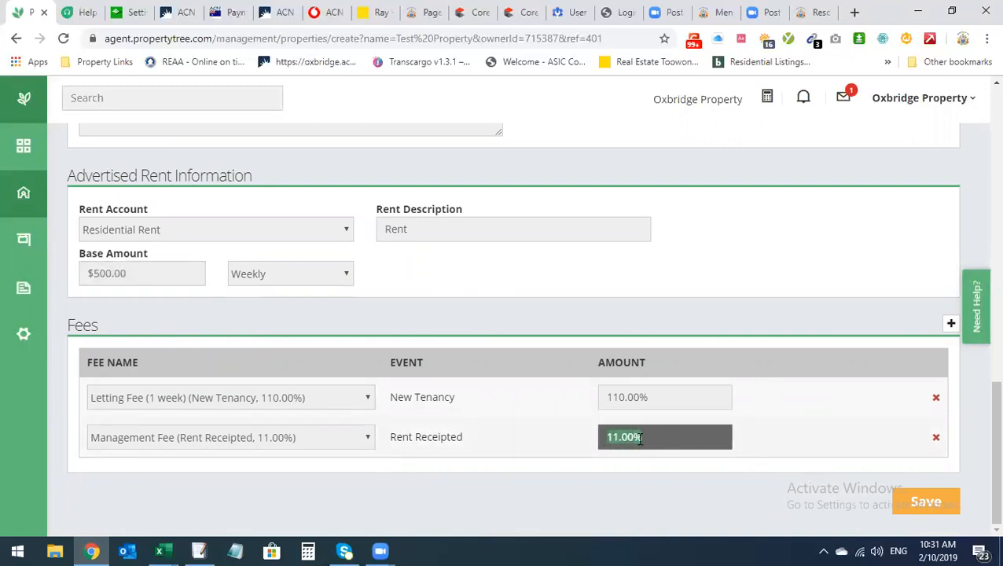
pyautogui.click(670, 430)
# Set the unit number to 'Room 1 - 1'
pyautogui.scroll(15, 669, 430)
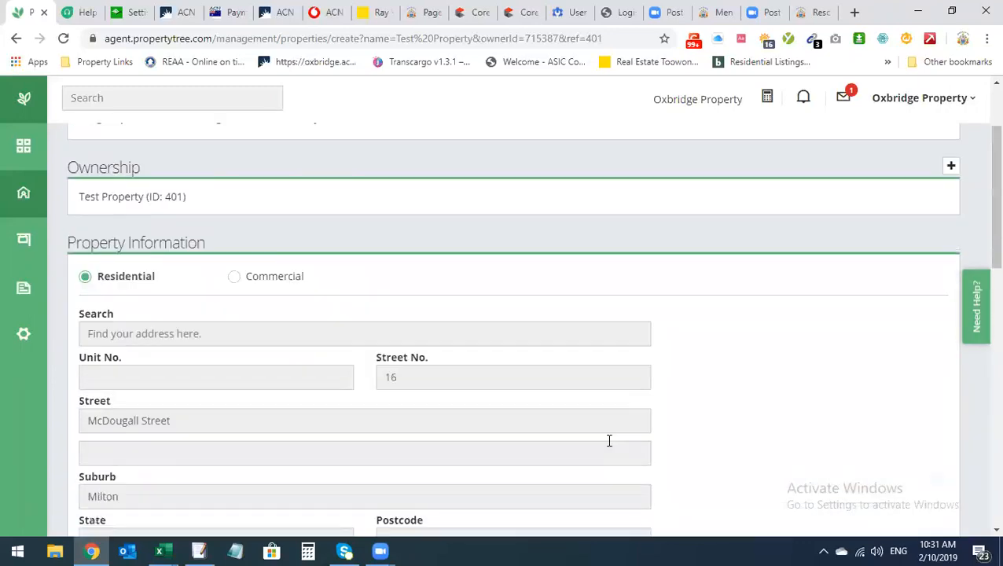
pyautogui.scroll(-1, 609, 440)
pyautogui.click(204, 359)
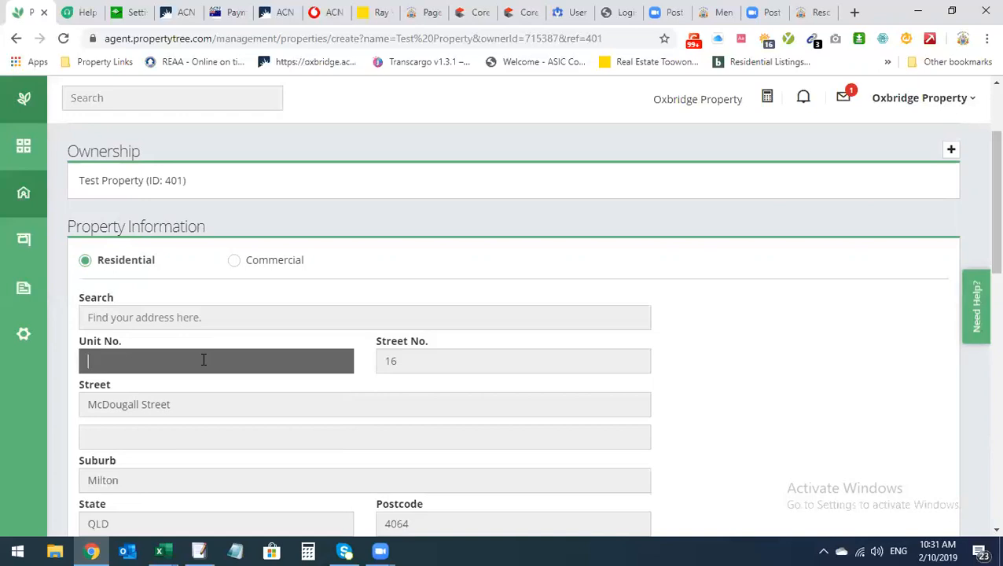
pyautogui.write('1')
pyautogui.press('BackSpace')
pyautogui.write('Room 1 1')
pyautogui.click(130, 360)
pyautogui.write('-')
# Check the 11% management and 110% letting fees, then save, accepting the address warning
pyautogui.scroll(-2, 121, 302)
pyautogui.scroll(-3, 495, 502)
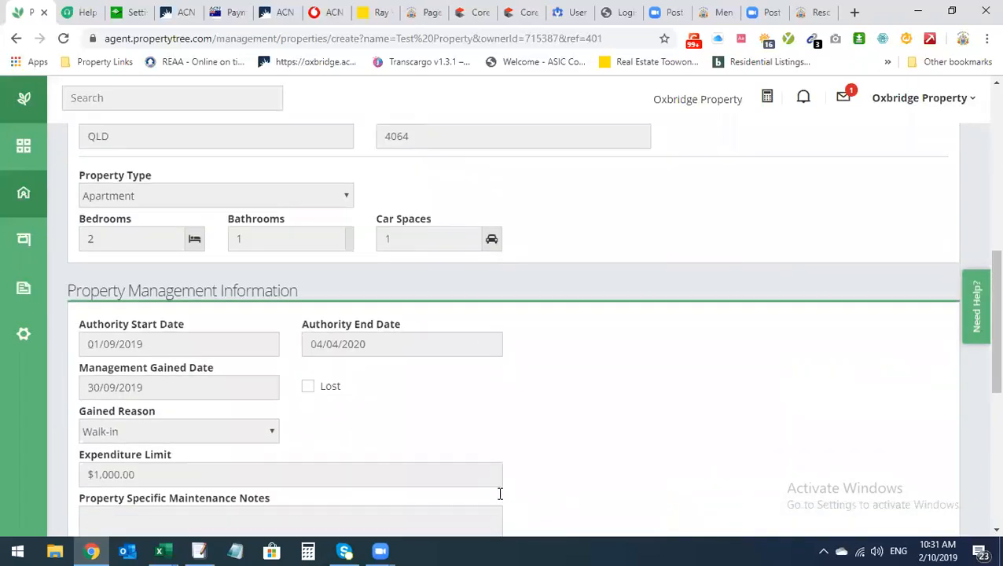
pyautogui.scroll(-5, 500, 496)
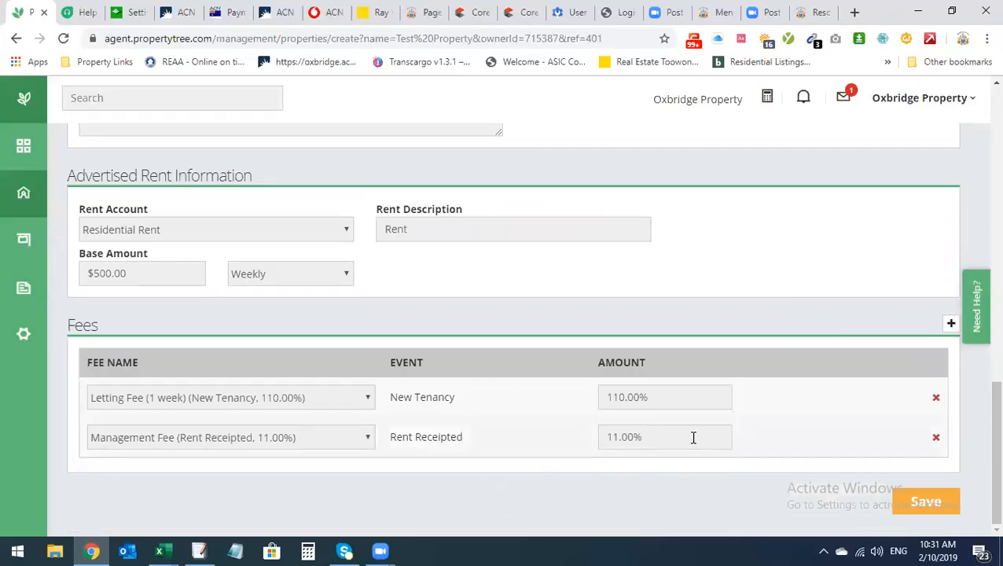
pyautogui.click(656, 436)
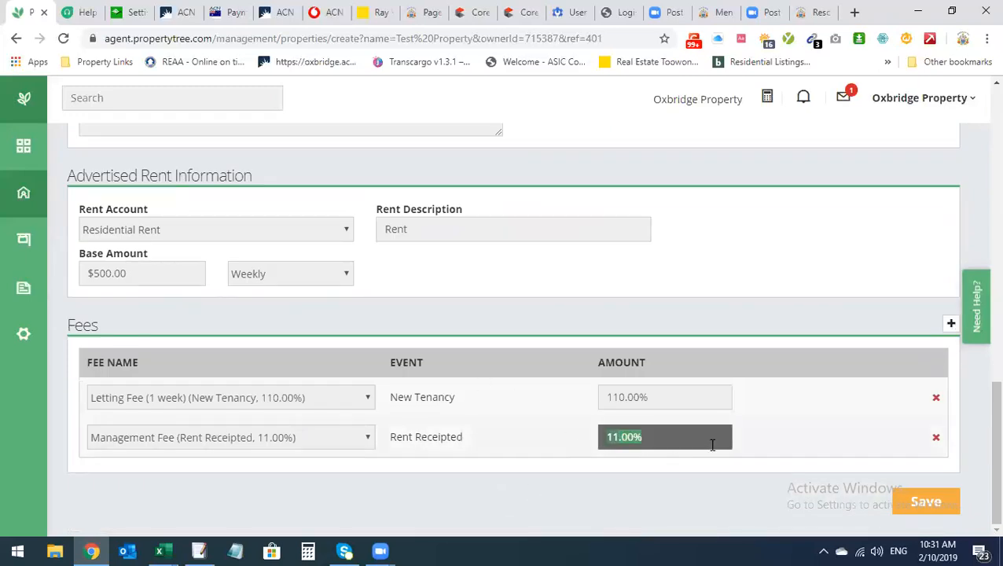
pyautogui.click(679, 399)
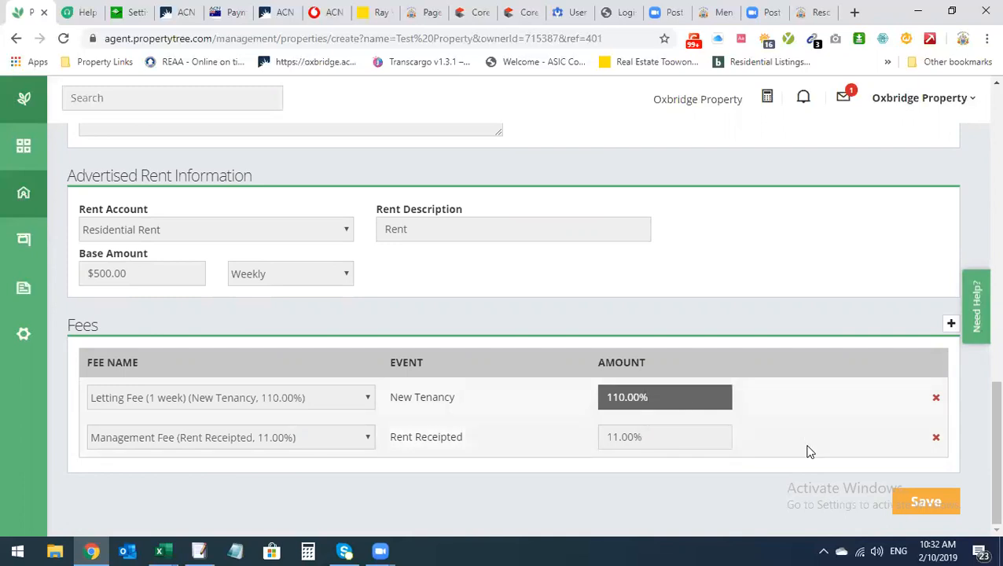
pyautogui.click(922, 505)
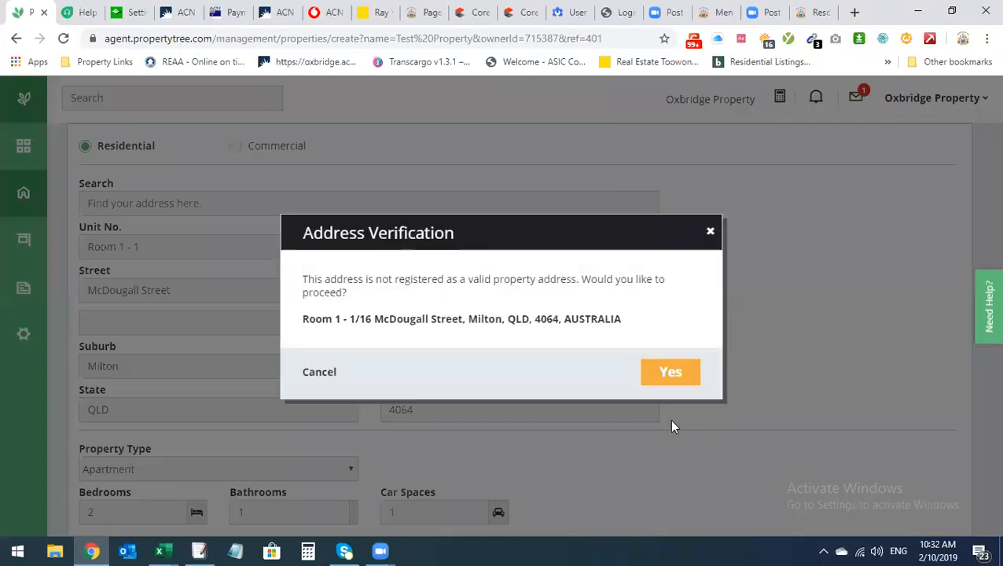
pyautogui.click(665, 372)
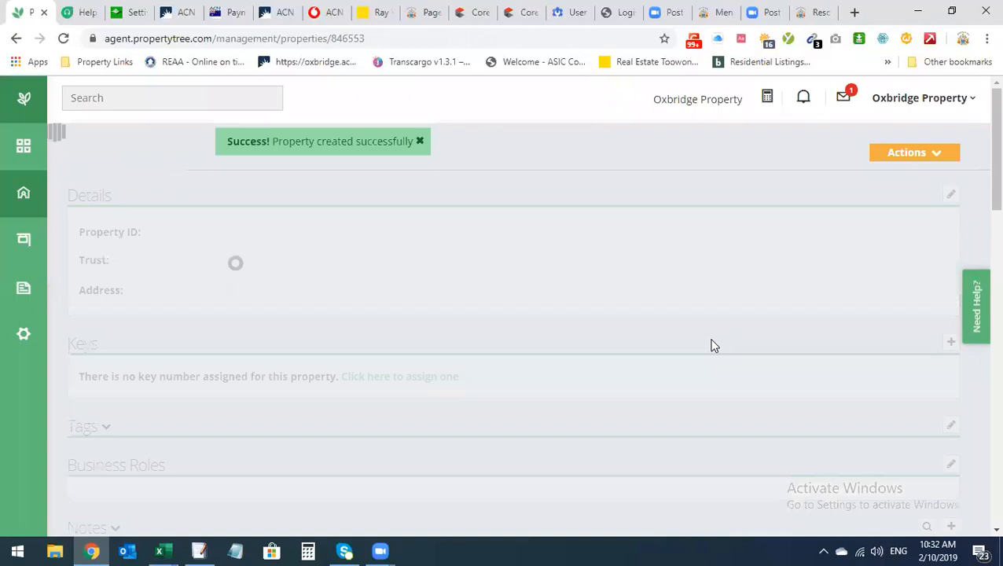
pyautogui.scroll(-10, 683, 338)
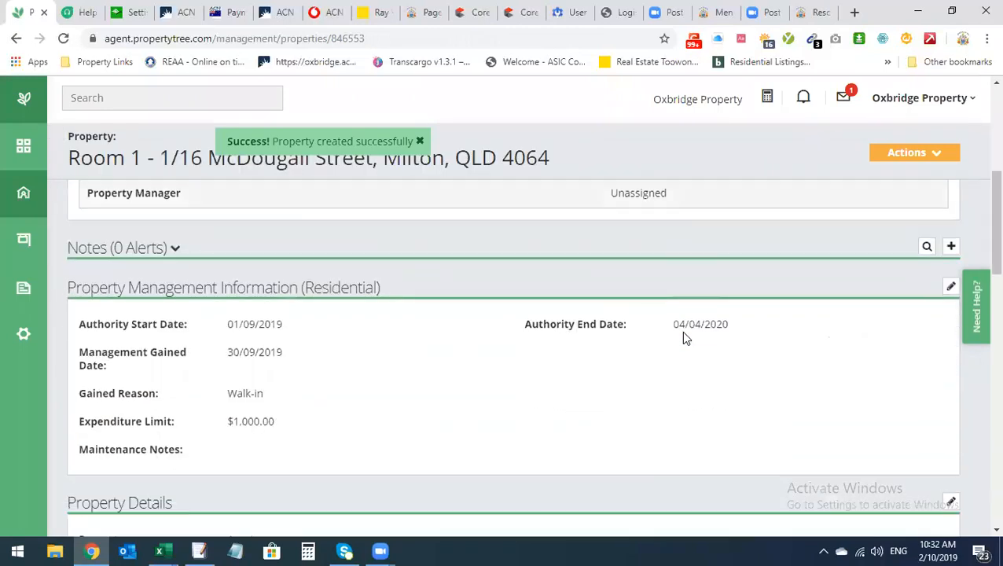
pyautogui.scroll(-3, 683, 338)
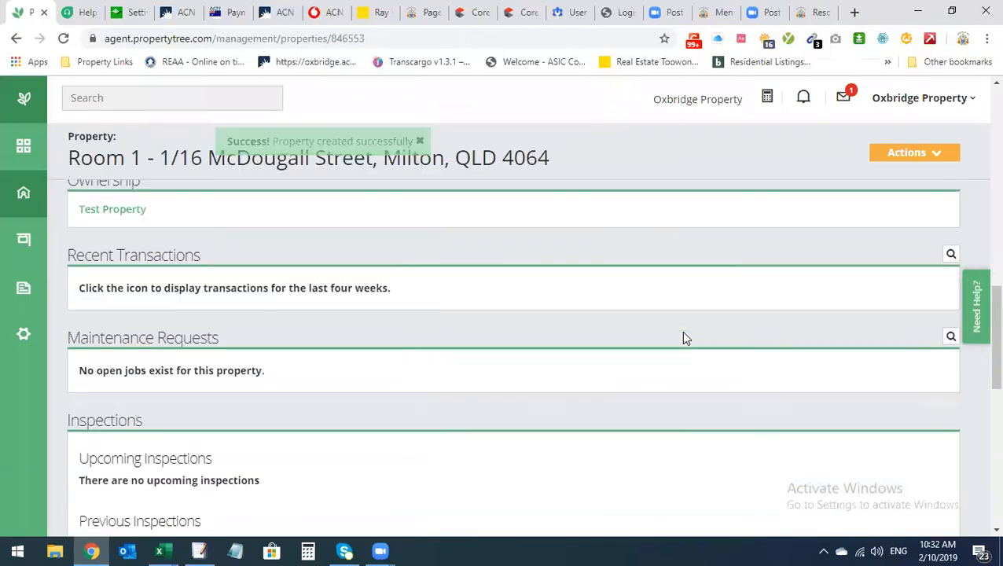
pyautogui.scroll(1, 683, 338)
pyautogui.scroll(-1, 764, 342)
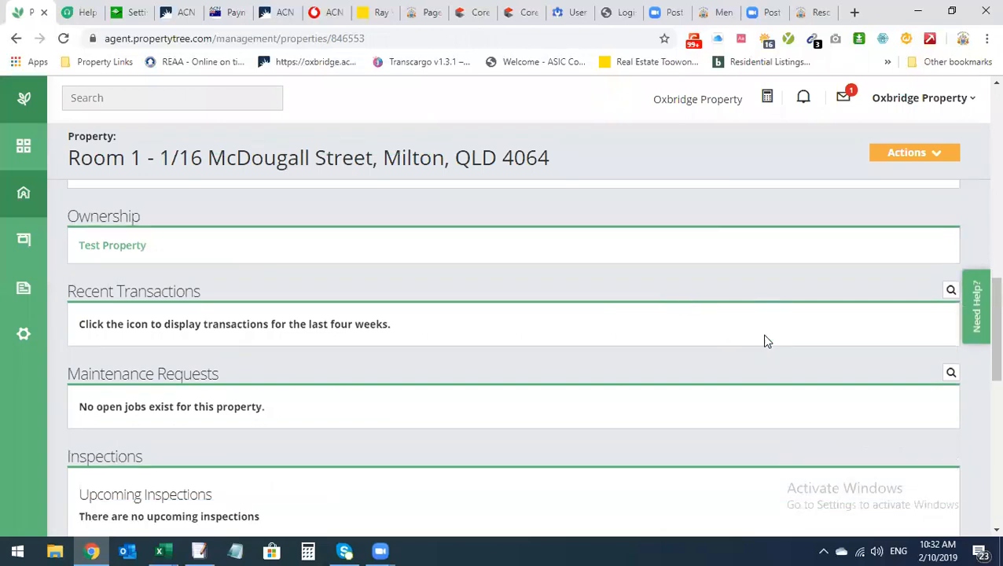
pyautogui.scroll(1, 561, 369)
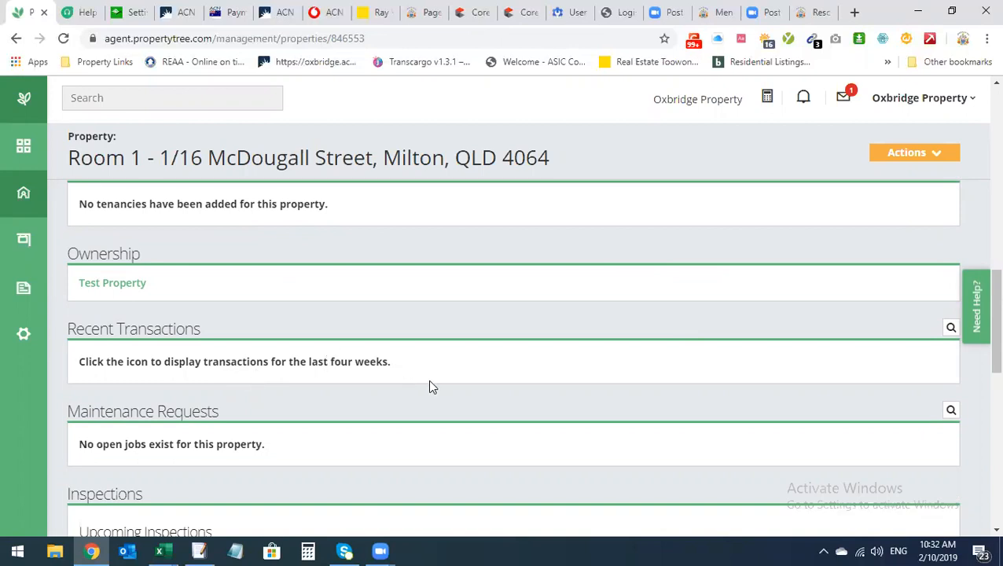
pyautogui.scroll(3, 431, 385)
pyautogui.scroll(-7, 441, 390)
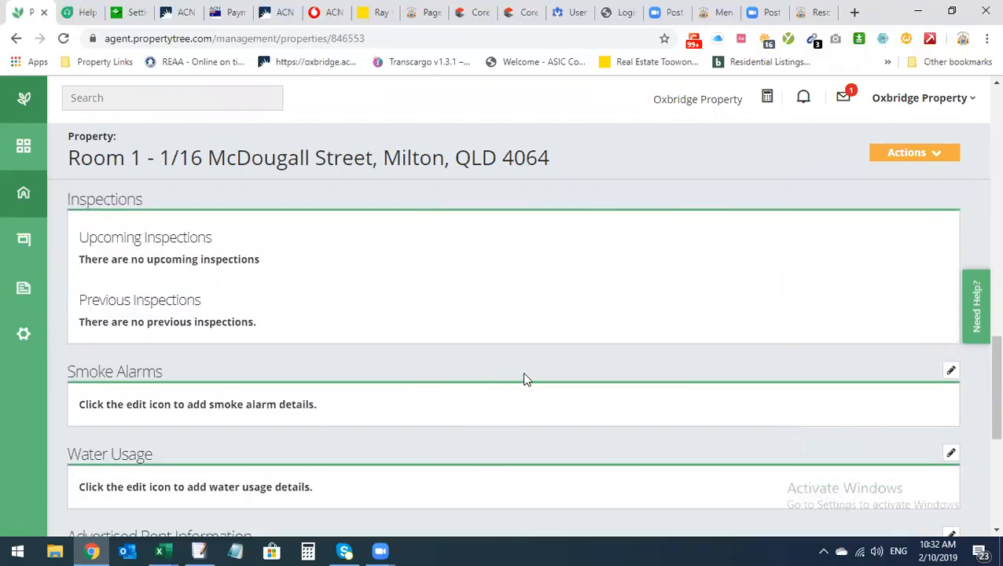
pyautogui.scroll(2, 524, 373)
pyautogui.scroll(2, 525, 379)
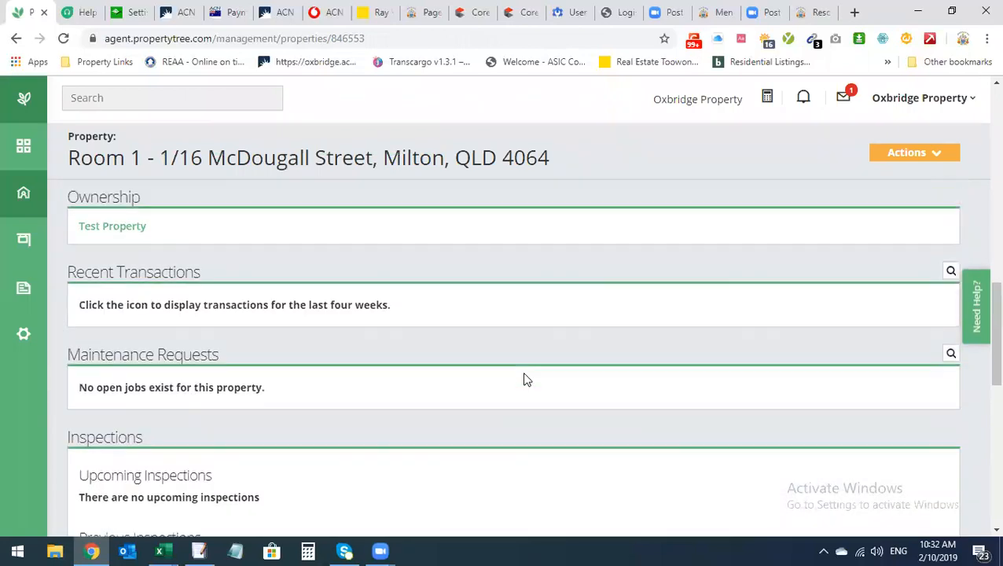
pyautogui.scroll(-2, 892, 389)
pyautogui.scroll(-6, 621, 363)
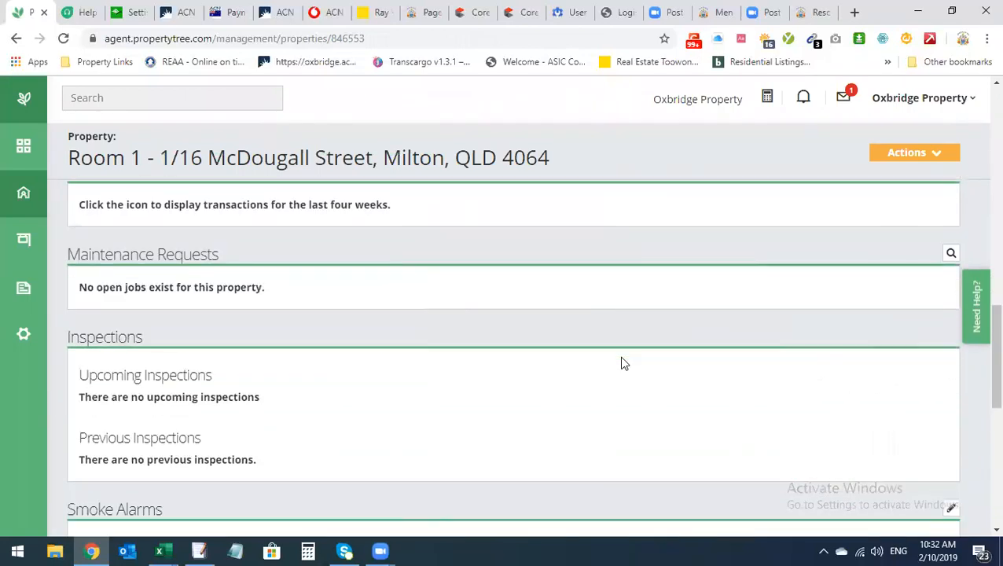
pyautogui.scroll(-1, 619, 360)
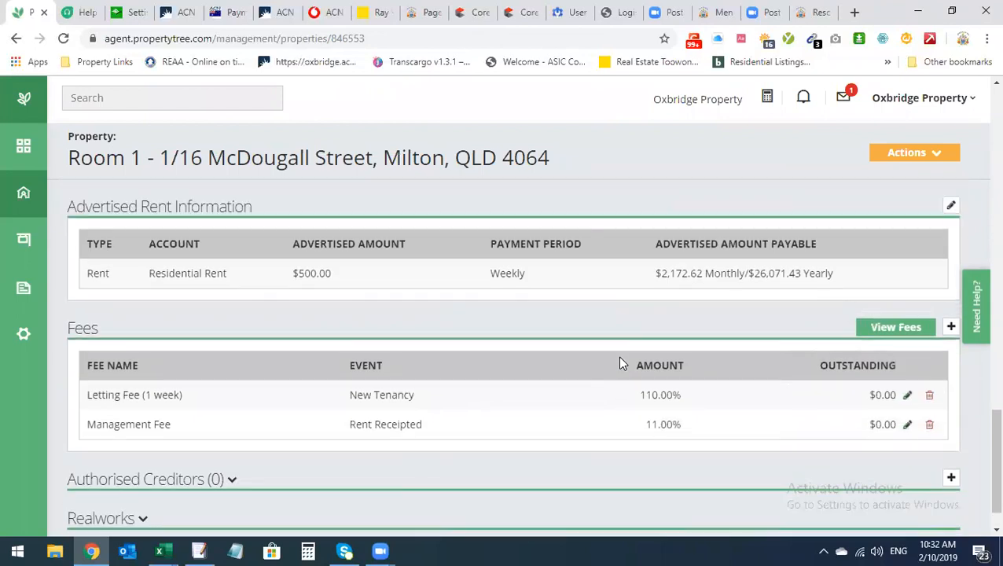
pyautogui.scroll(3, 618, 357)
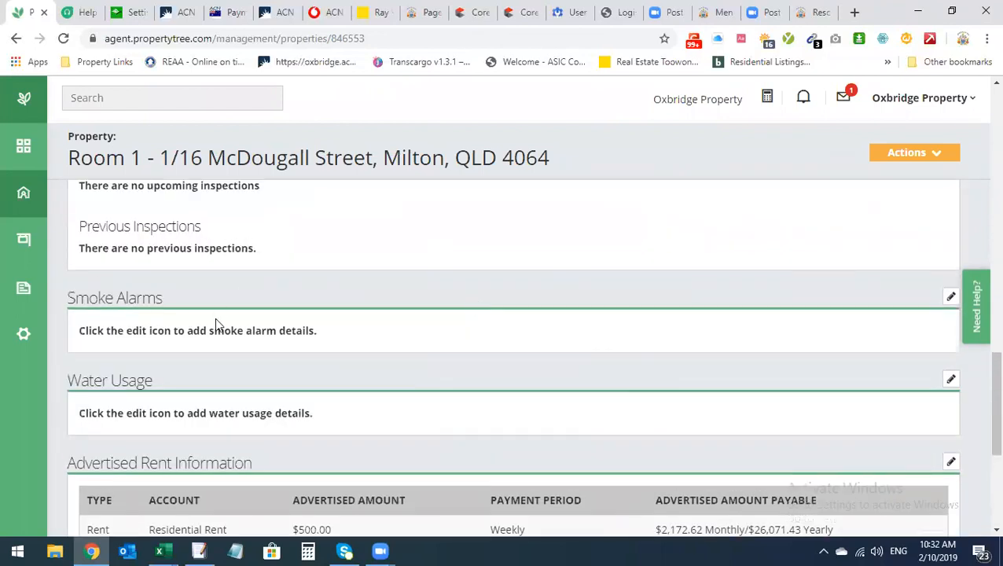
pyautogui.click(948, 299)
pyautogui.click(261, 286)
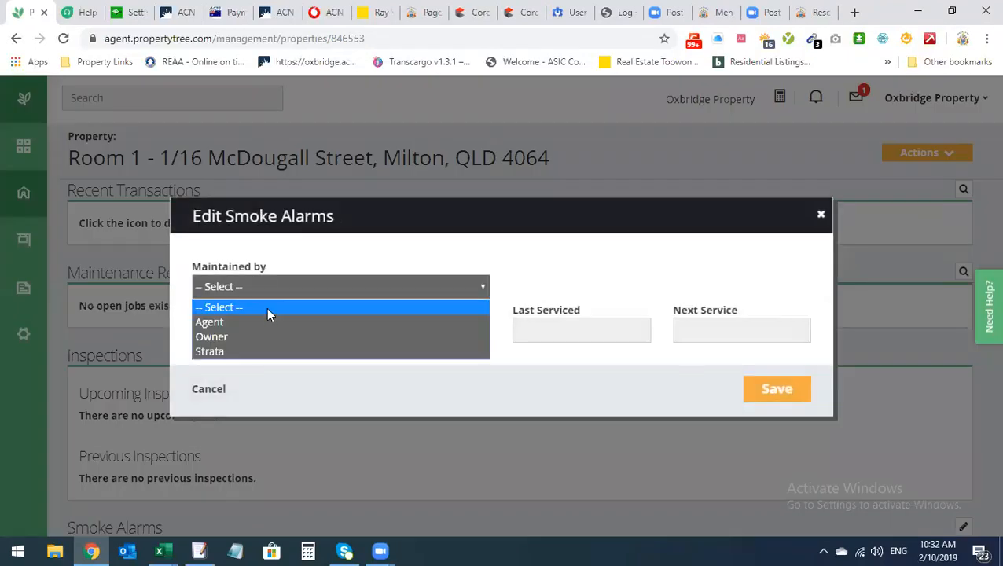
pyautogui.click(581, 359)
pyautogui.click(575, 330)
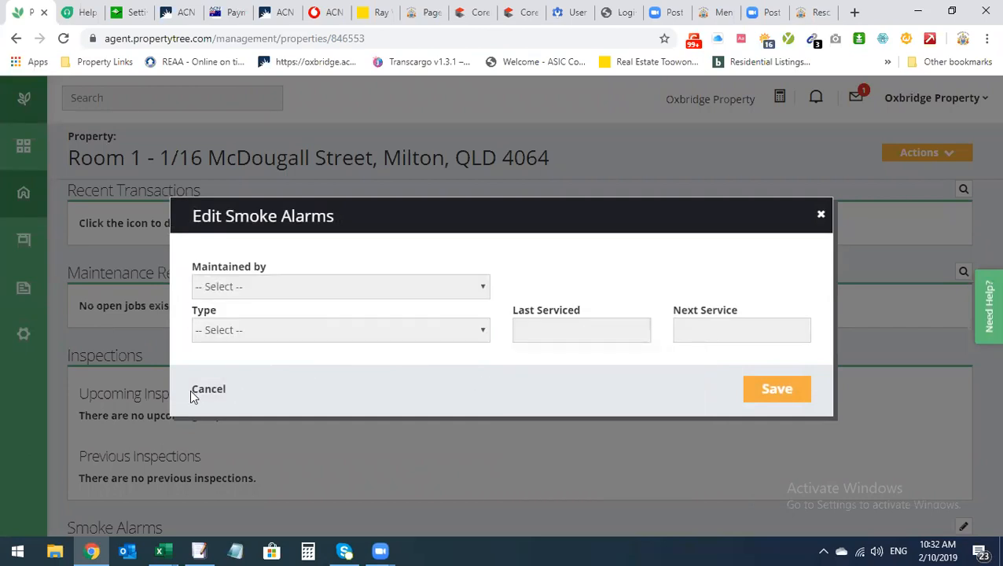
pyautogui.click(203, 391)
pyautogui.scroll(-10, 334, 359)
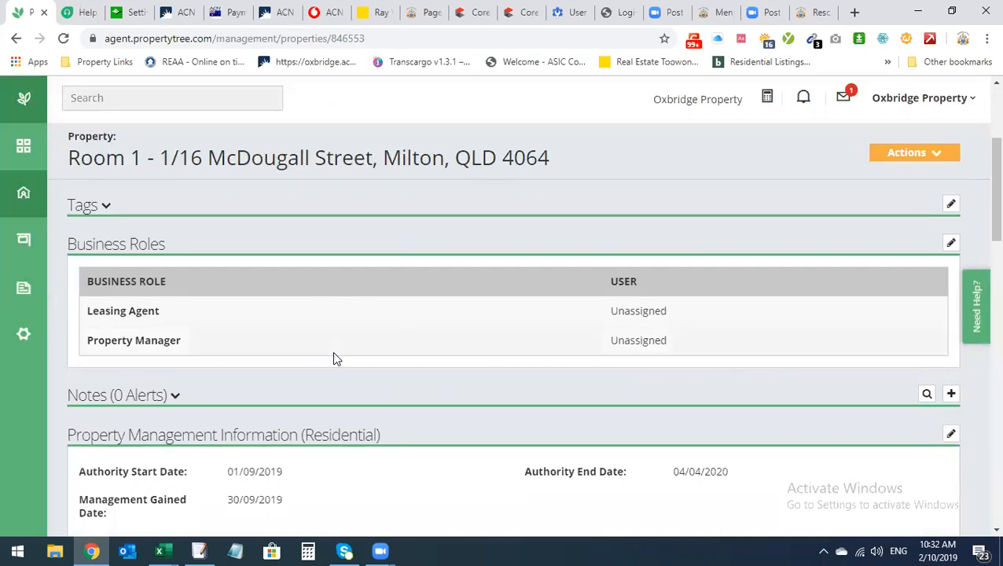
pyautogui.scroll(-1, 332, 359)
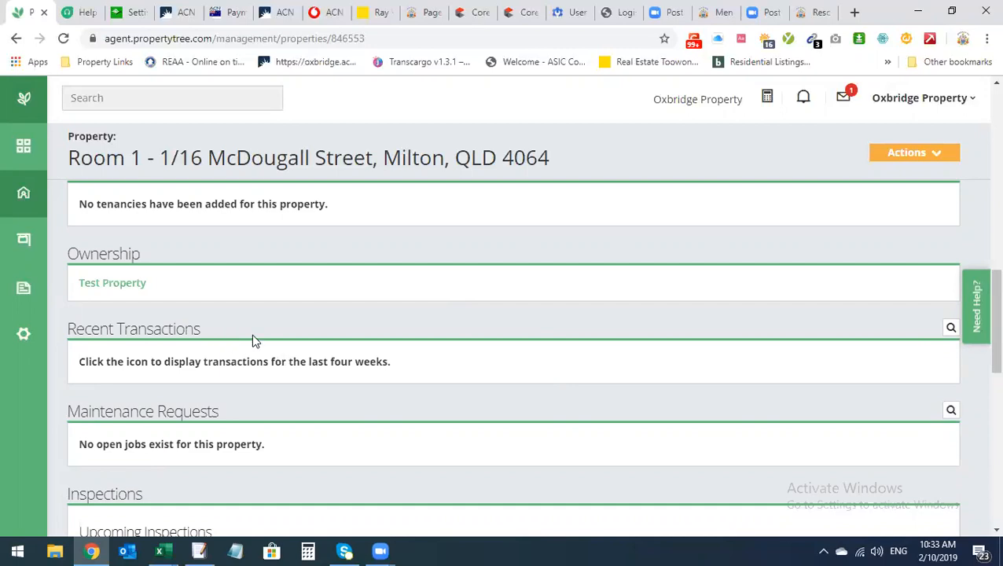
pyautogui.scroll(-3, 269, 331)
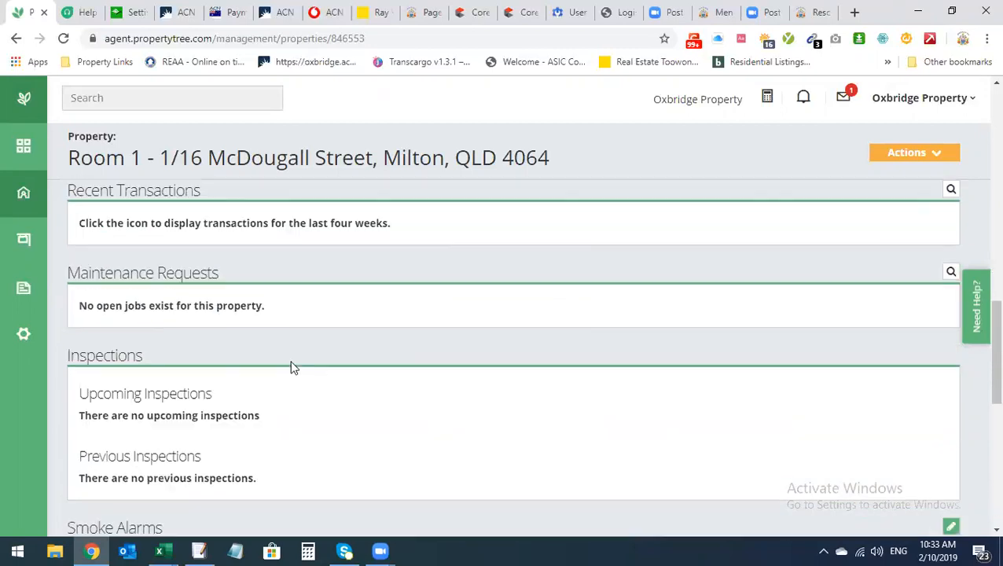
pyautogui.scroll(2, 369, 358)
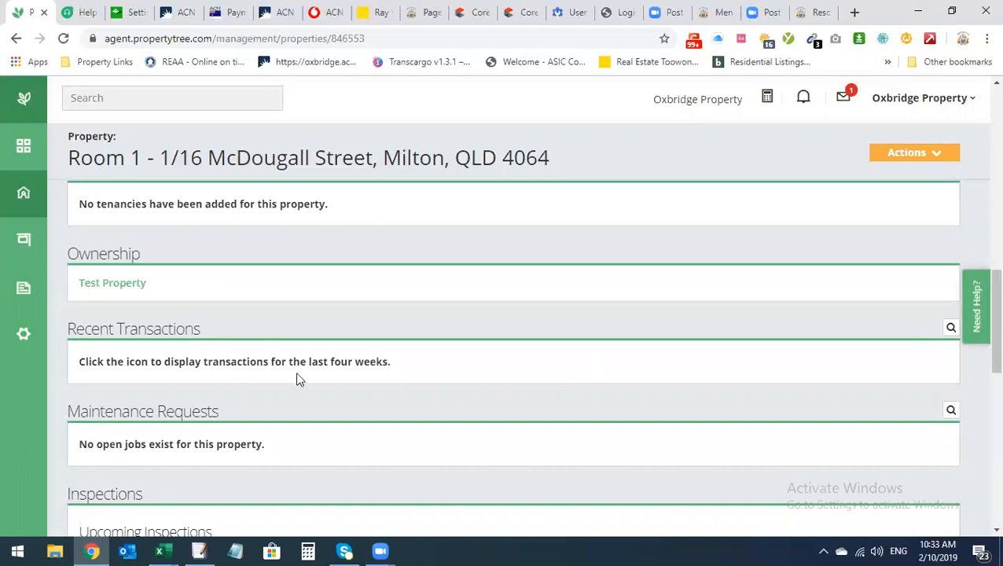
pyautogui.scroll(-3, 420, 386)
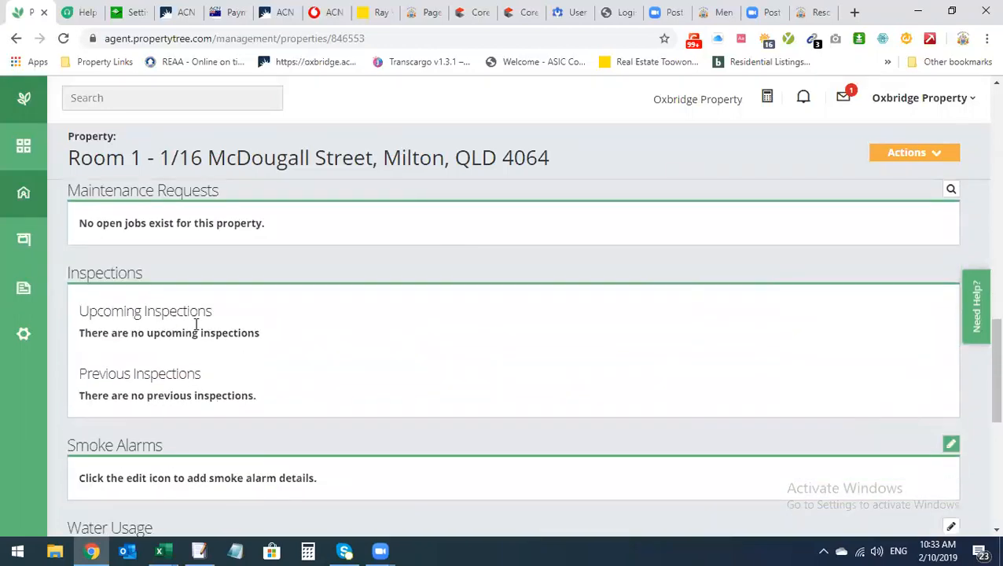
pyautogui.scroll(-6, 507, 383)
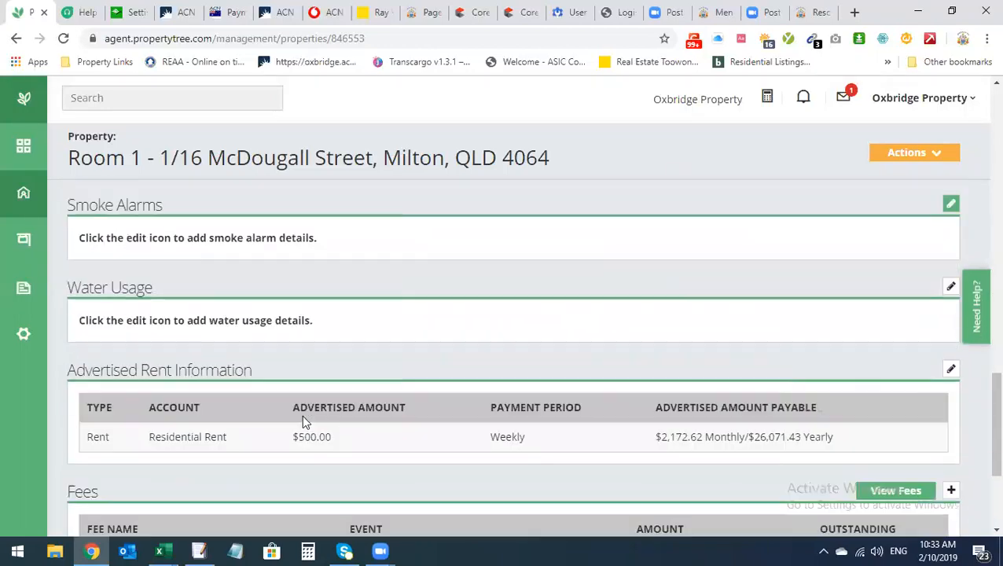
pyautogui.scroll(10, 336, 429)
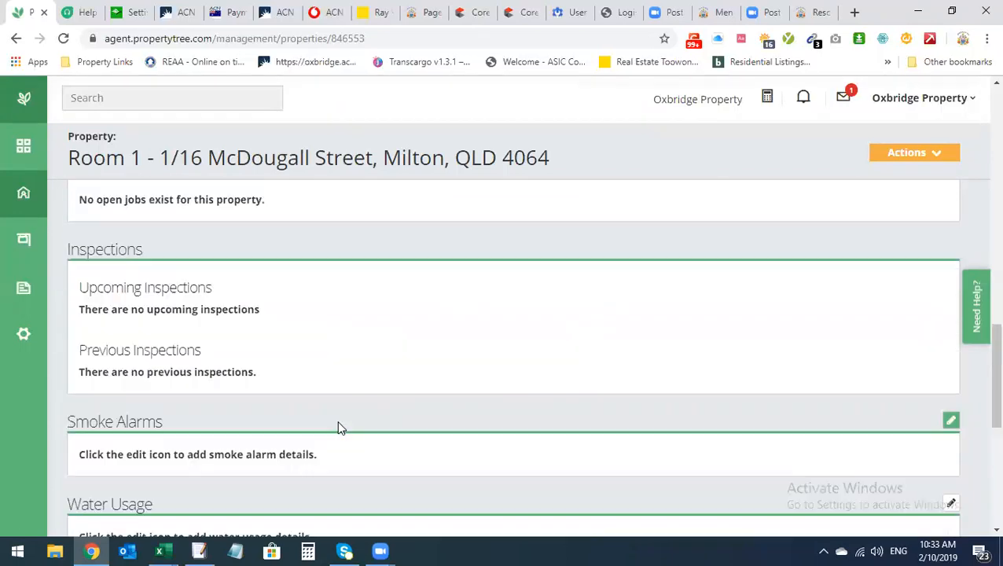
pyautogui.scroll(-2, 338, 425)
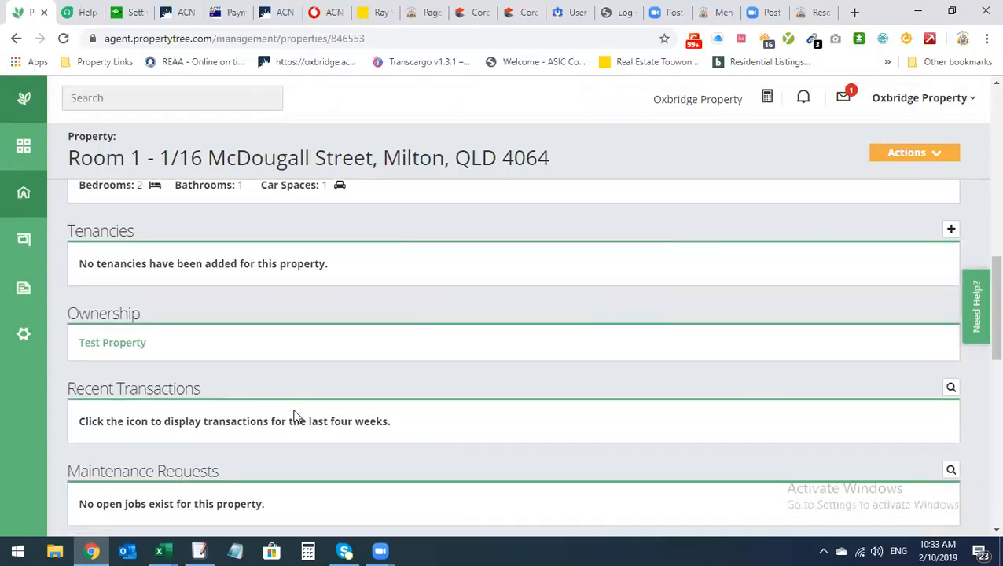
pyautogui.scroll(5, 296, 417)
pyautogui.scroll(5, 296, 416)
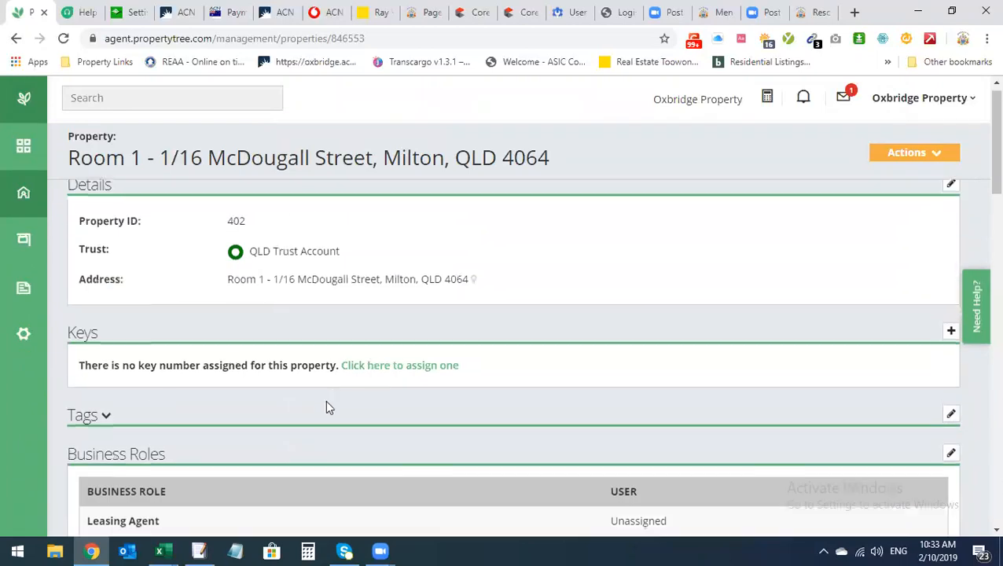
pyautogui.click(919, 152)
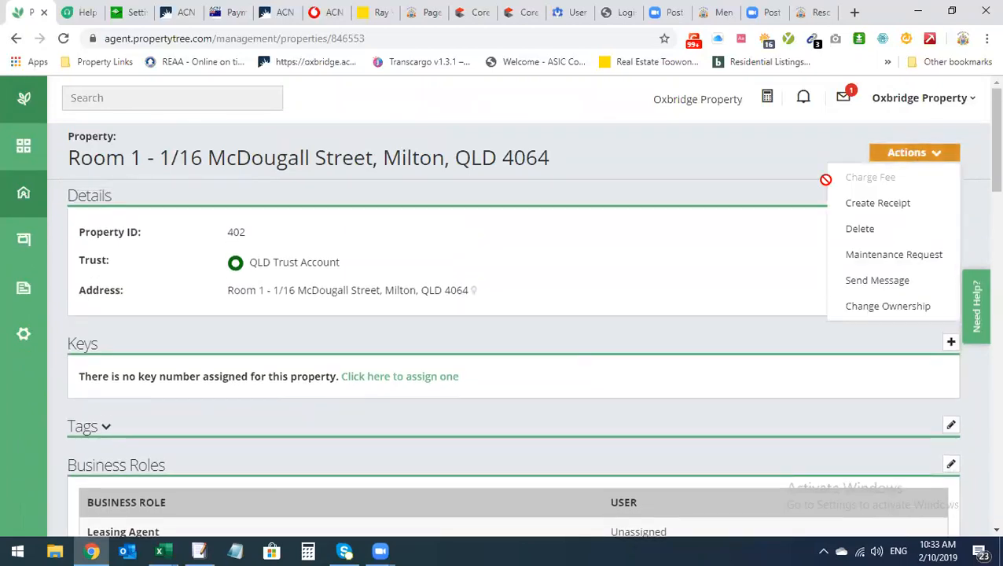
pyautogui.click(586, 282)
pyautogui.scroll(-10, 396, 282)
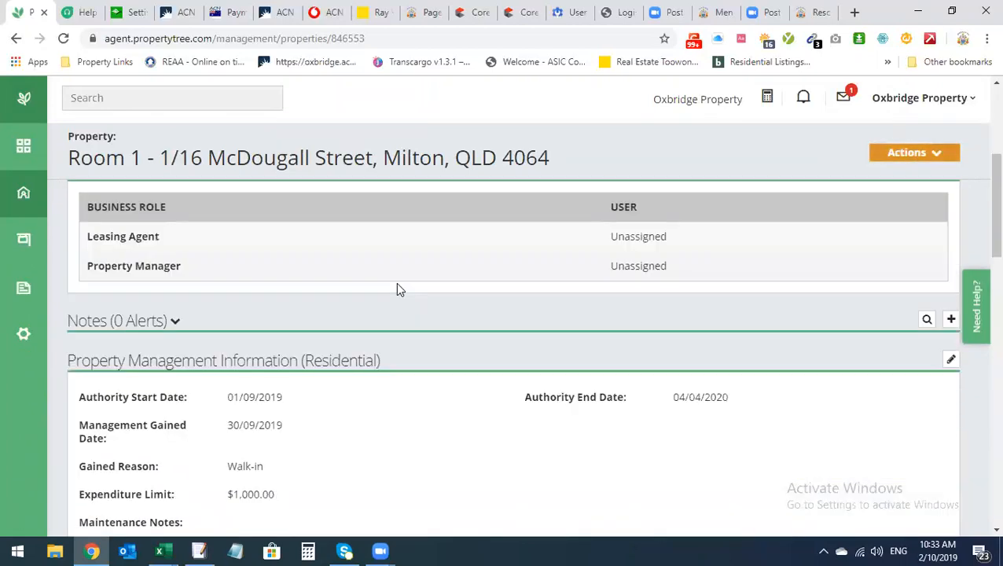
pyautogui.scroll(2, 398, 285)
pyautogui.scroll(-3, 401, 291)
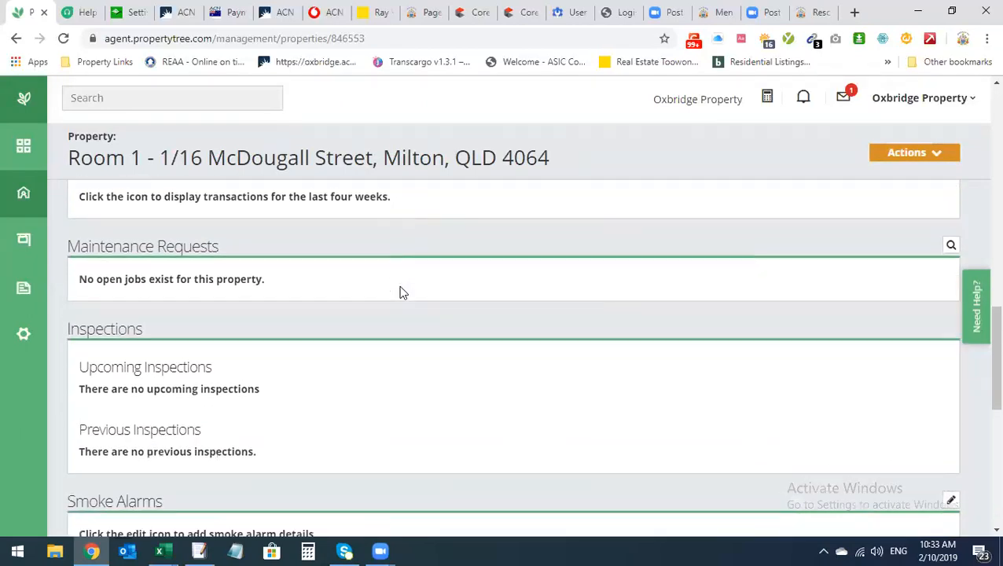
pyautogui.scroll(2, 420, 329)
pyautogui.scroll(5, 421, 330)
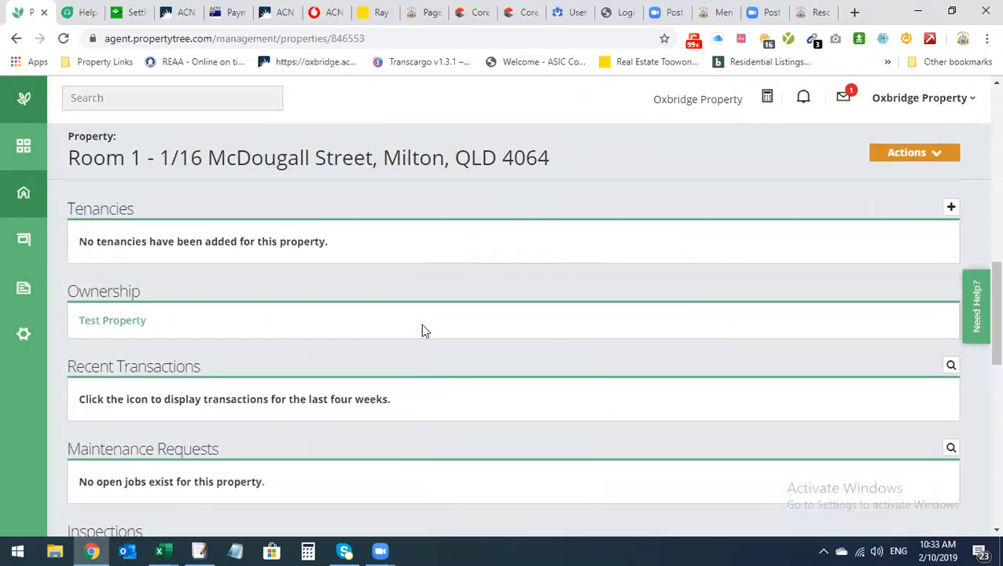
# Start a new tenancy marked lease signed and rent finalised, then begin adding a contact
pyautogui.click(951, 391)
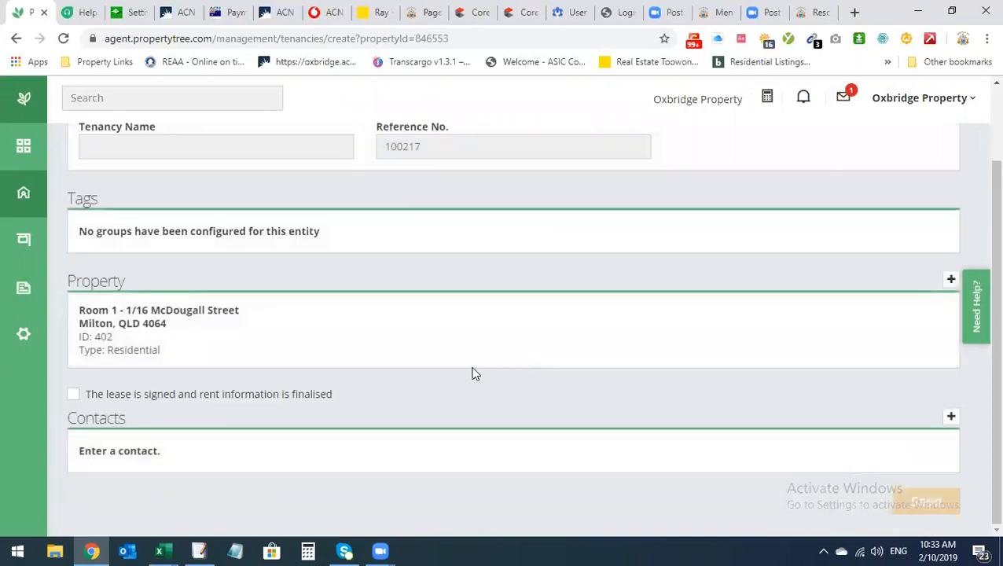
pyautogui.click(74, 394)
pyautogui.scroll(-5, 546, 395)
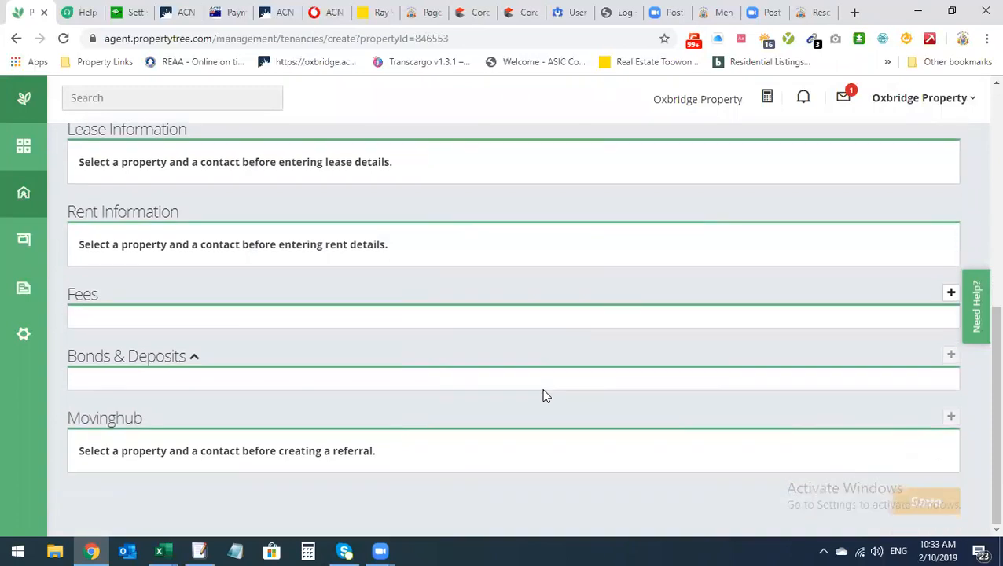
pyautogui.scroll(5, 544, 396)
pyautogui.scroll(-2, 543, 396)
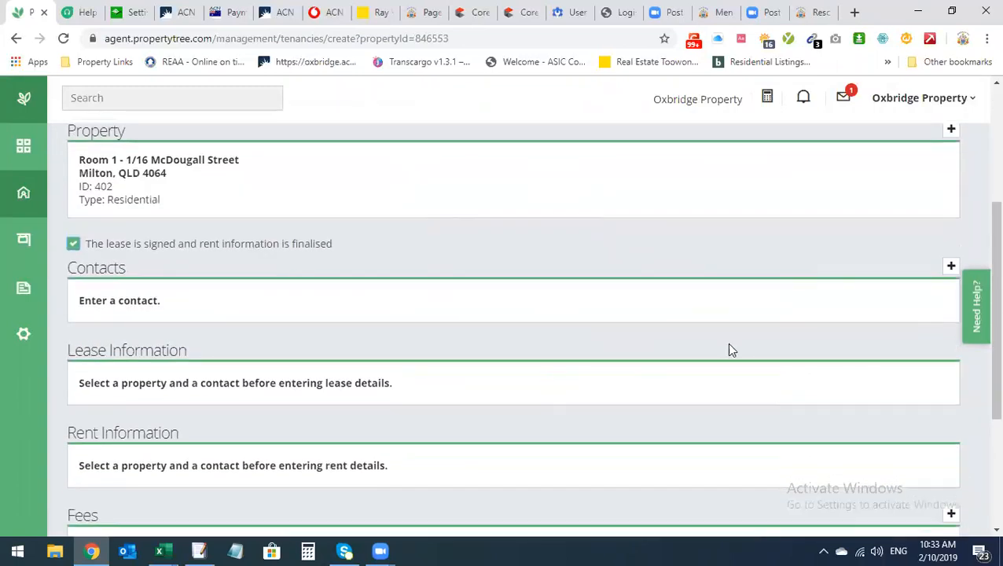
pyautogui.click(951, 267)
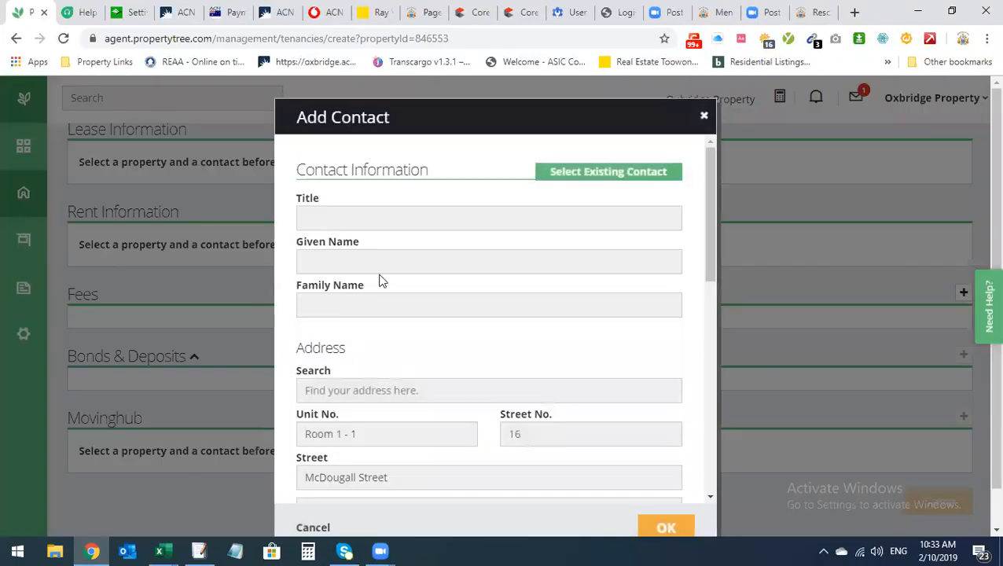
# Enter the tenant's given name and family name
pyautogui.click(355, 263)
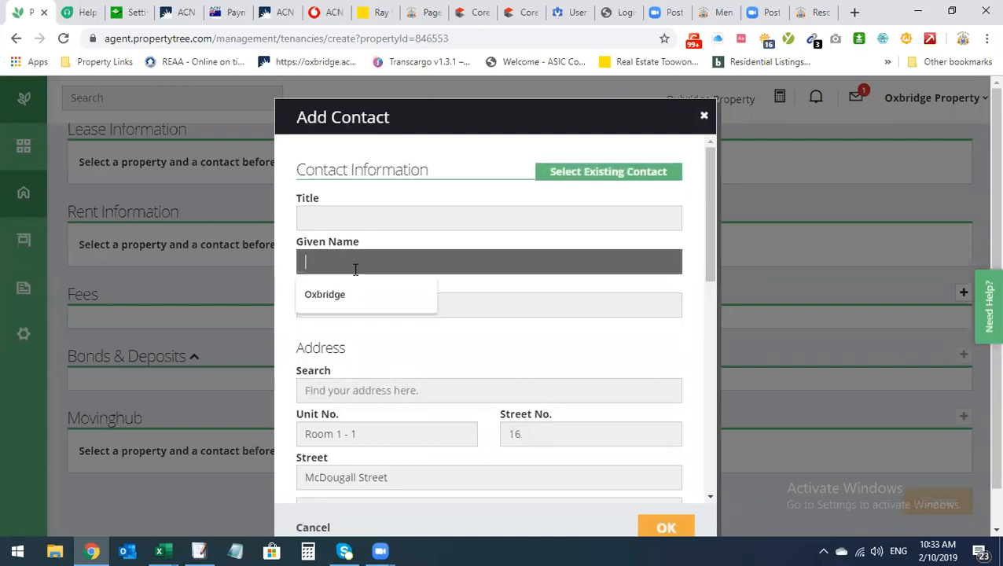
pyautogui.write('John')
pyautogui.press('Tab')
pyautogui.write('Smith')
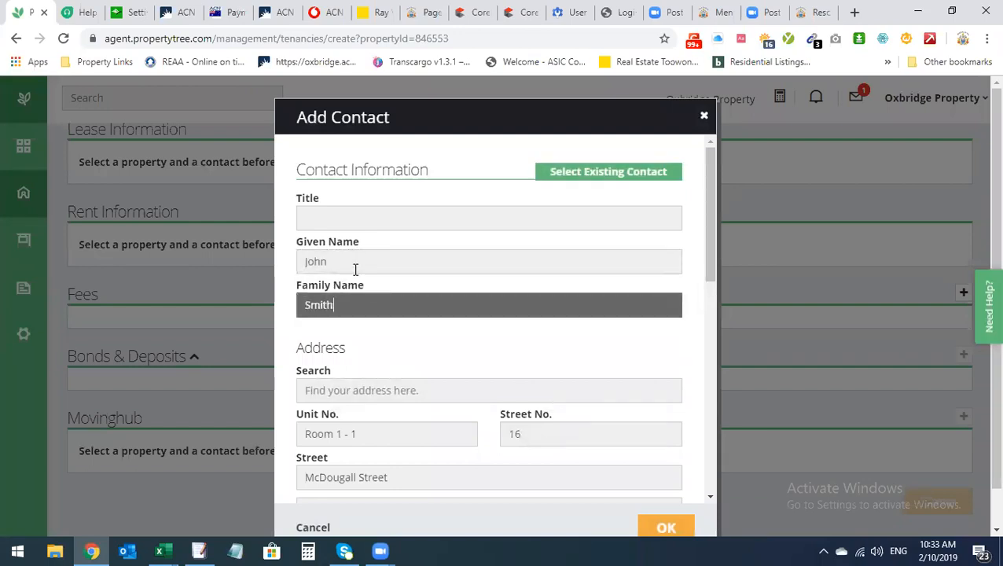
pyautogui.click(424, 433)
pyautogui.scroll(-3, 473, 377)
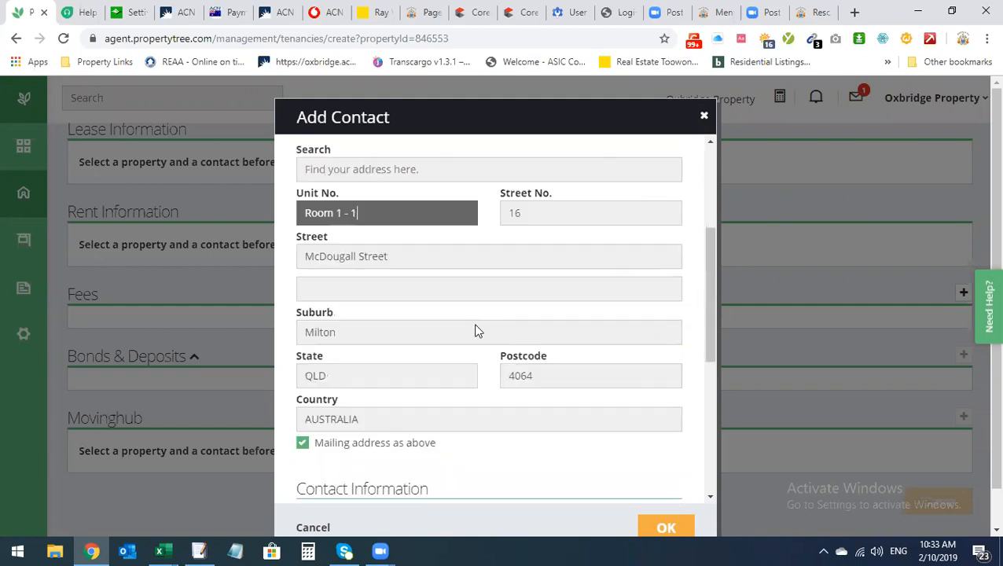
pyautogui.scroll(-2, 407, 370)
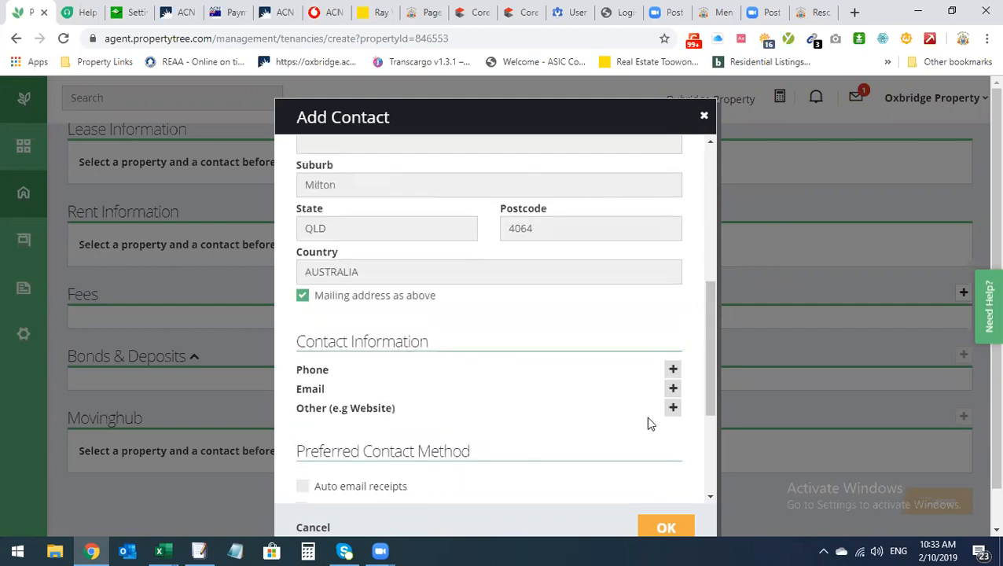
# Add the tenant's mobile phone number, replacing a mistyped entry
pyautogui.click(673, 369)
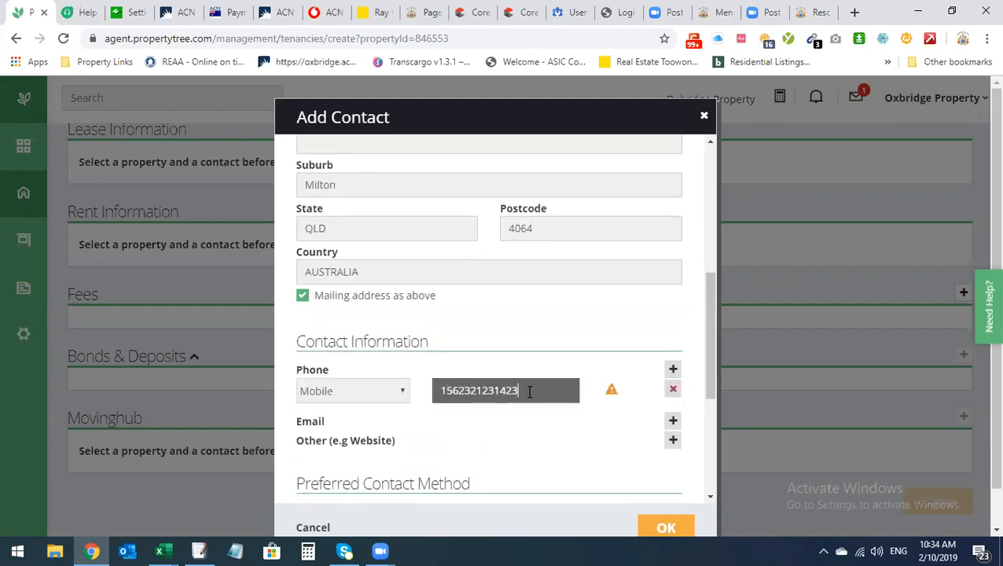
pyautogui.press('BackSpace')
pyautogui.press('BackSpace')
pyautogui.press('BackSpace')
pyautogui.press('BackSpace')
pyautogui.press('BackSpace')
pyautogui.press('BackSpace')
pyautogui.hotkey('ctrl', 'a')
# Add the tenant's email address, enable auto-emailed receipts and invoices, and save the contact
pyautogui.click(673, 420)
pyautogui.click(476, 433)
pyautogui.write('john@')
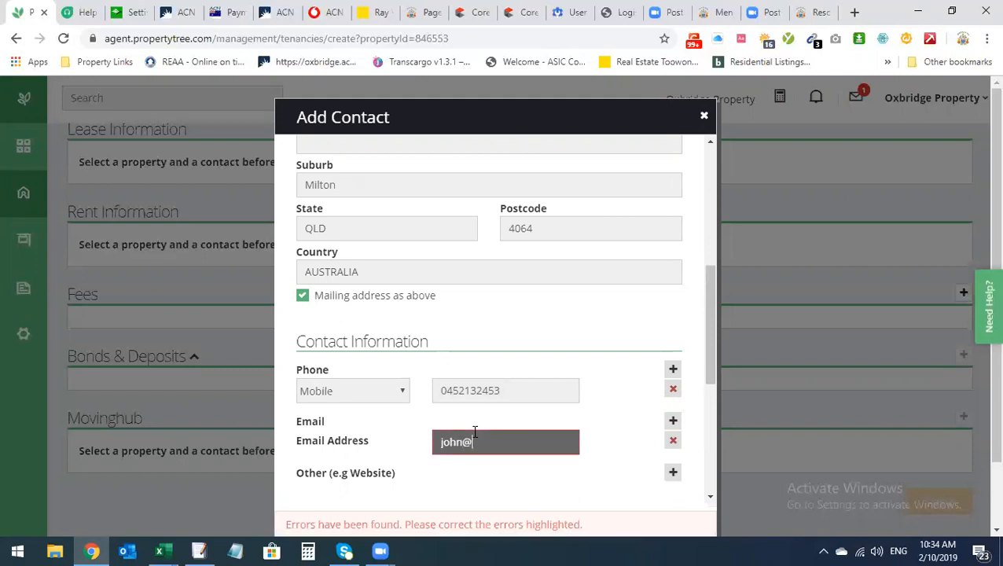
pyautogui.write('test.com')
pyautogui.scroll(-3, 504, 448)
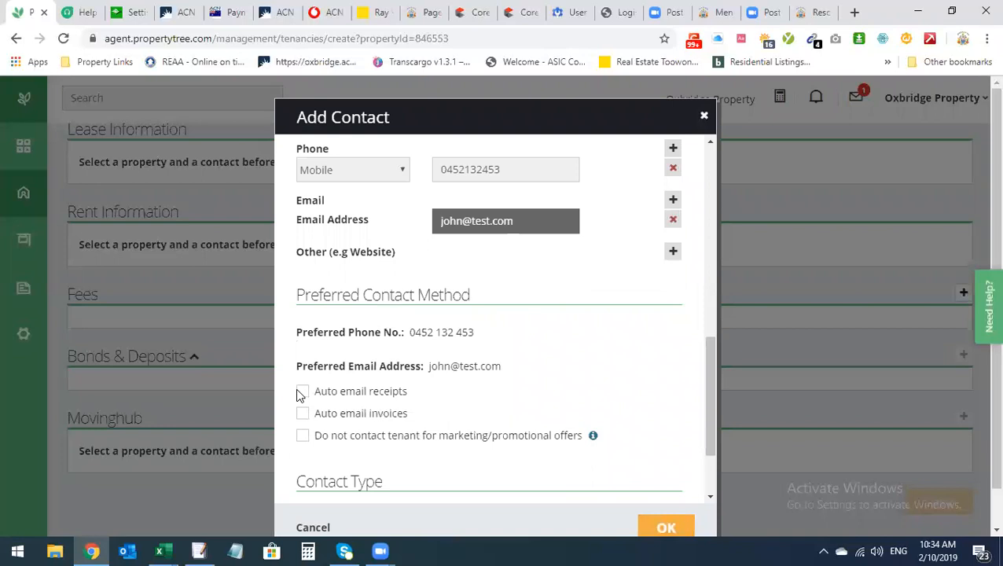
pyautogui.click(304, 392)
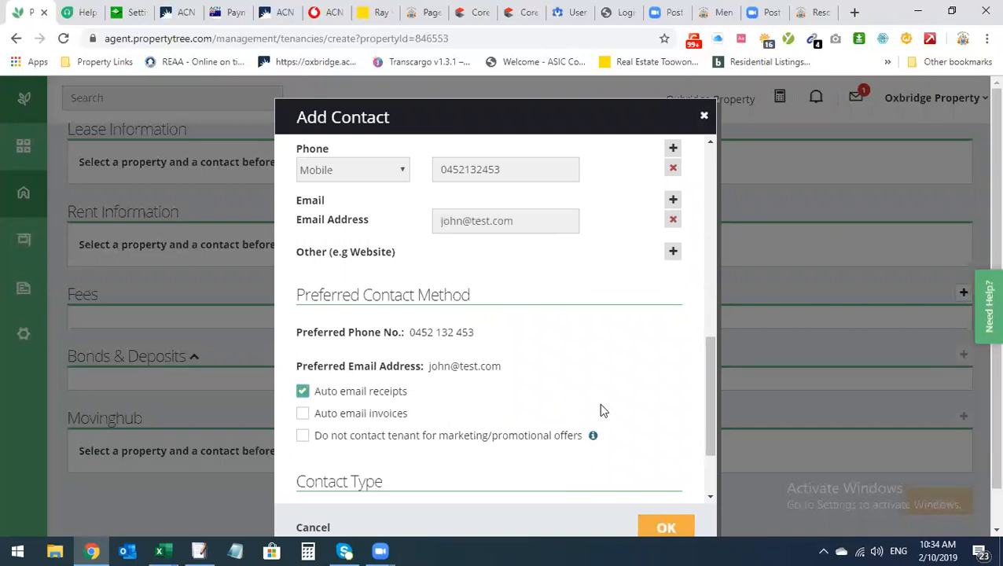
pyautogui.scroll(-1, 601, 403)
pyautogui.scroll(-1, 601, 402)
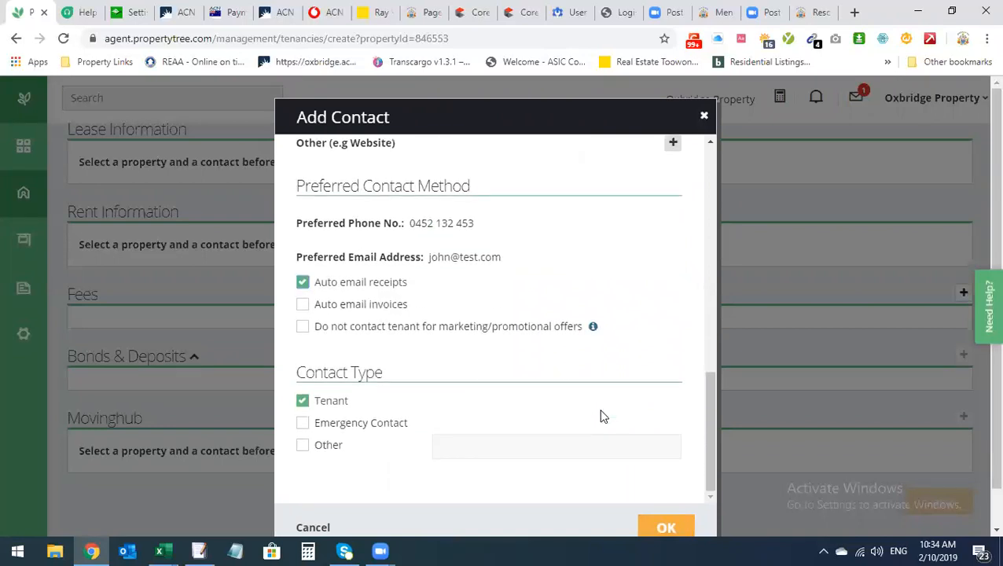
pyautogui.click(302, 304)
pyautogui.click(666, 527)
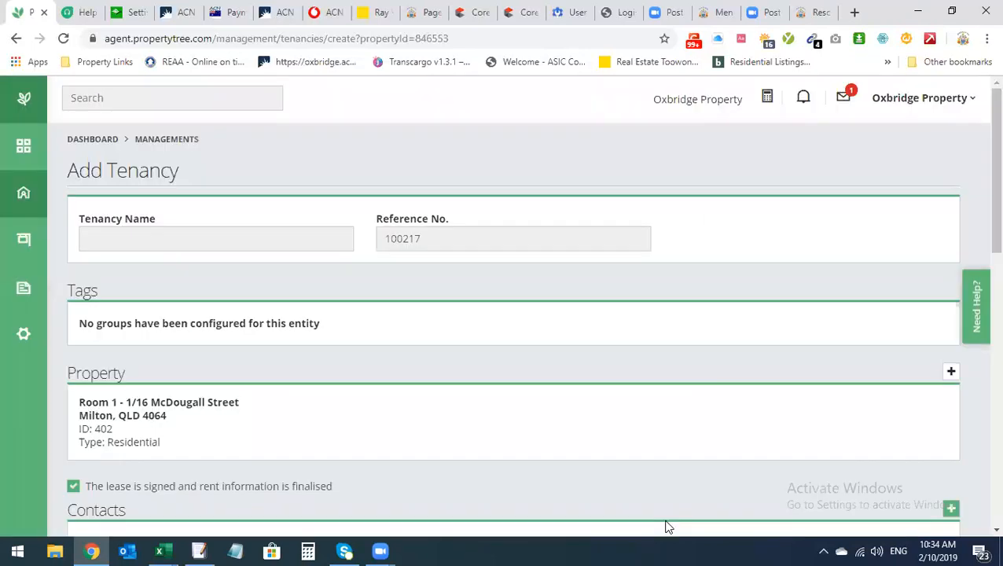
# Enter the tenant's full name as the Tenancy Name
pyautogui.click(191, 250)
pyautogui.write('John Smith')
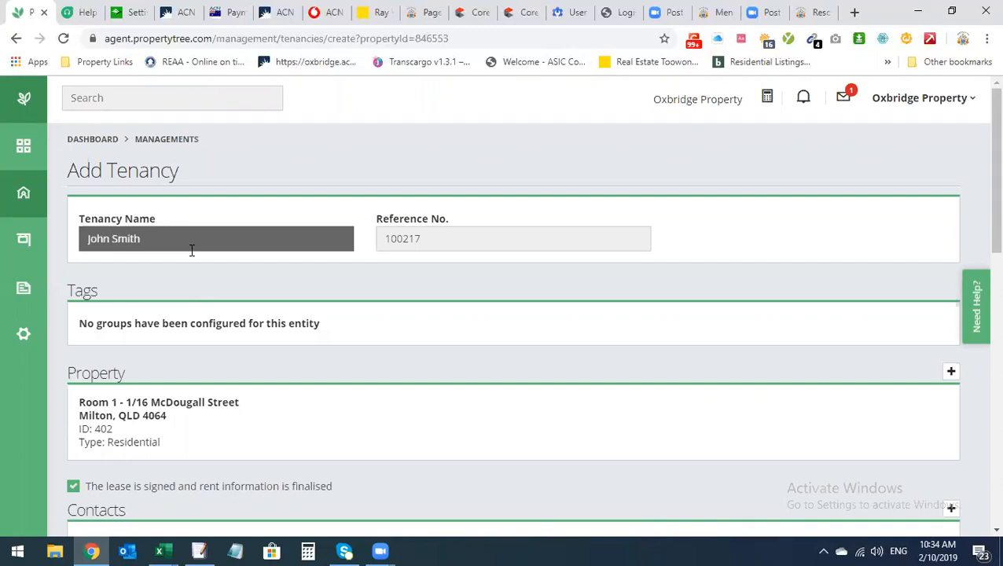
pyautogui.scroll(-1, 330, 347)
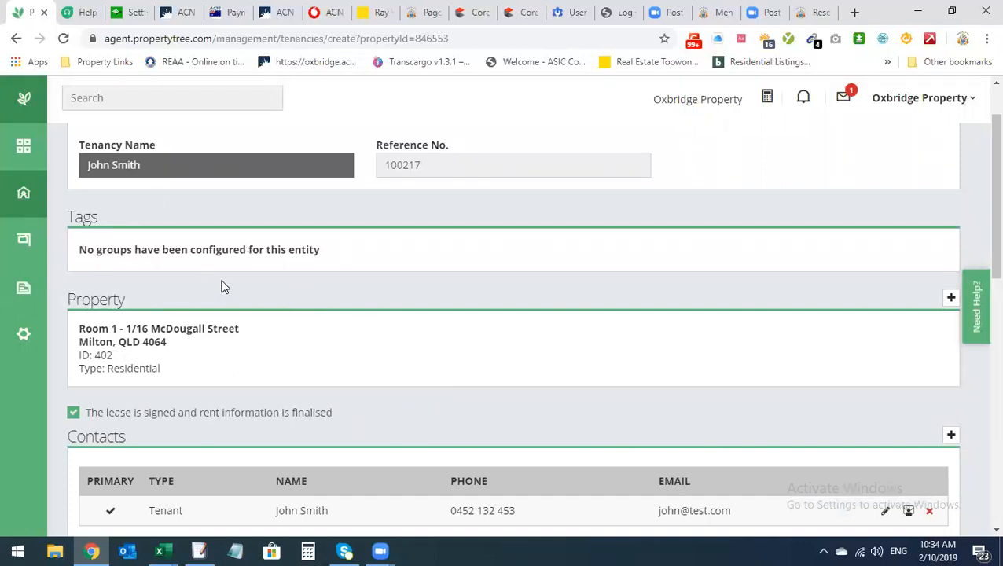
pyautogui.scroll(-1, 338, 367)
pyautogui.scroll(3, 339, 369)
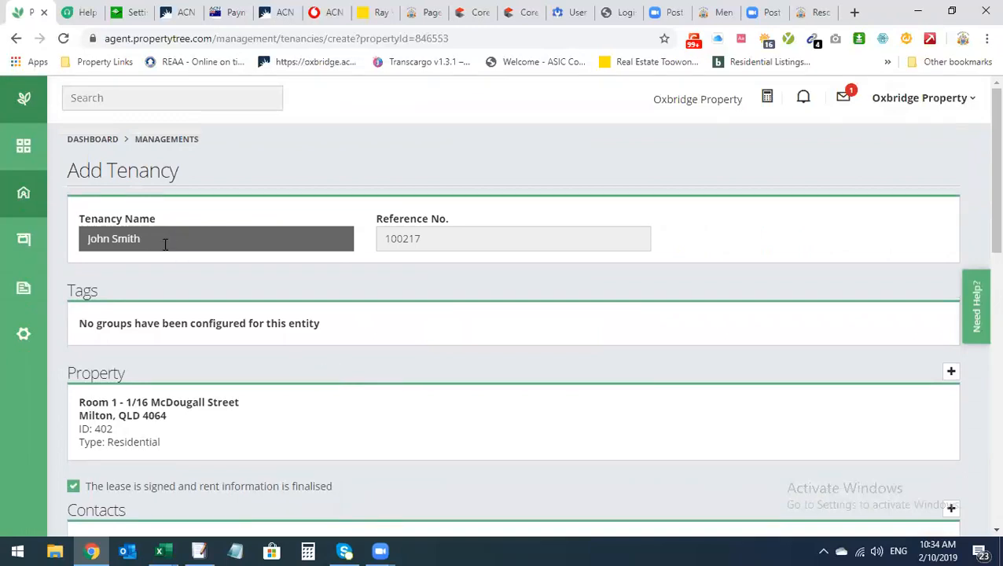
# Review the Contacts and Lease Information, showing reference 100217 and lease 02/10/2019–01/04/2020
pyautogui.moveTo(79, 220); pyautogui.dragTo(154, 221)
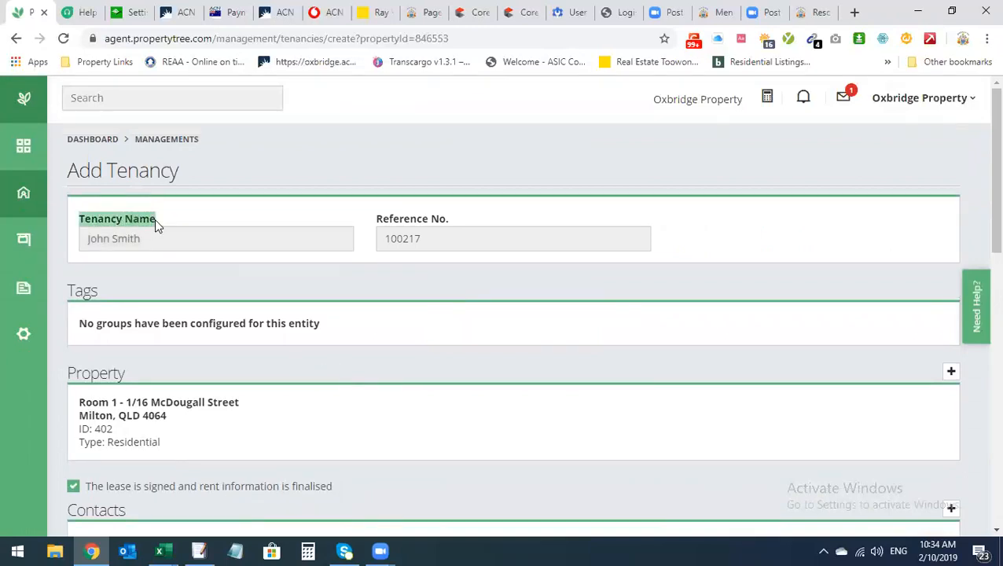
pyautogui.scroll(-2, 217, 413)
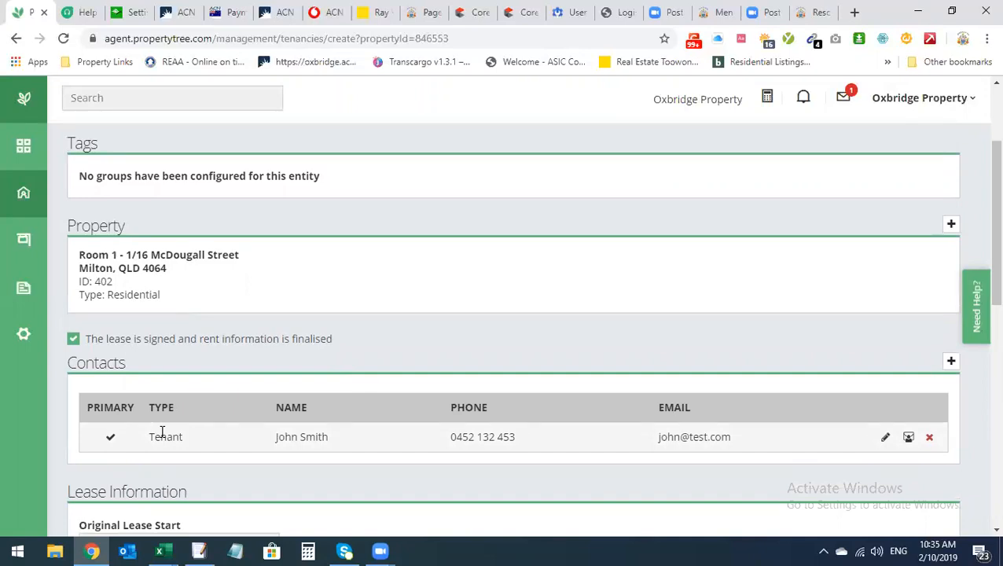
pyautogui.scroll(2, 158, 206)
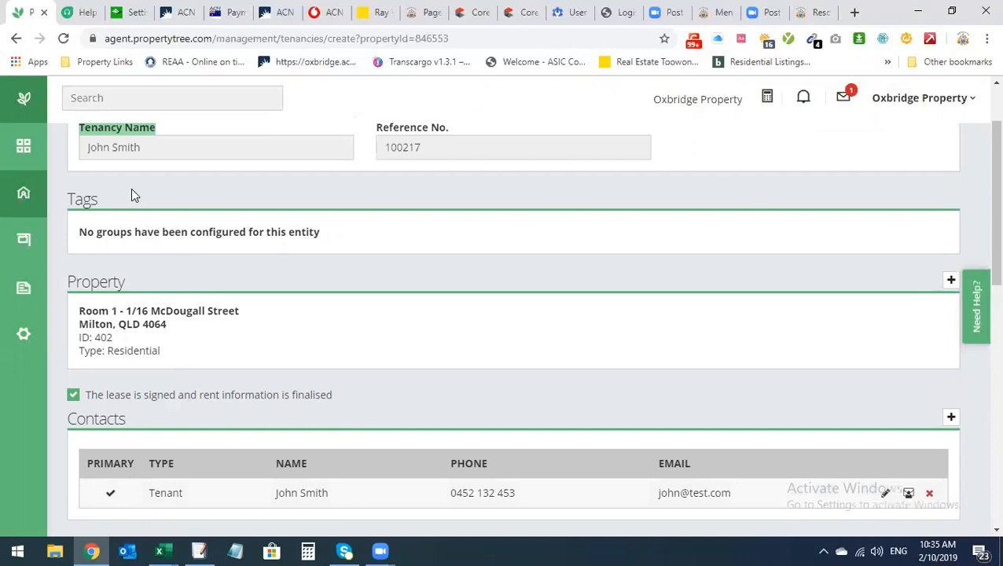
pyautogui.scroll(-3, 181, 335)
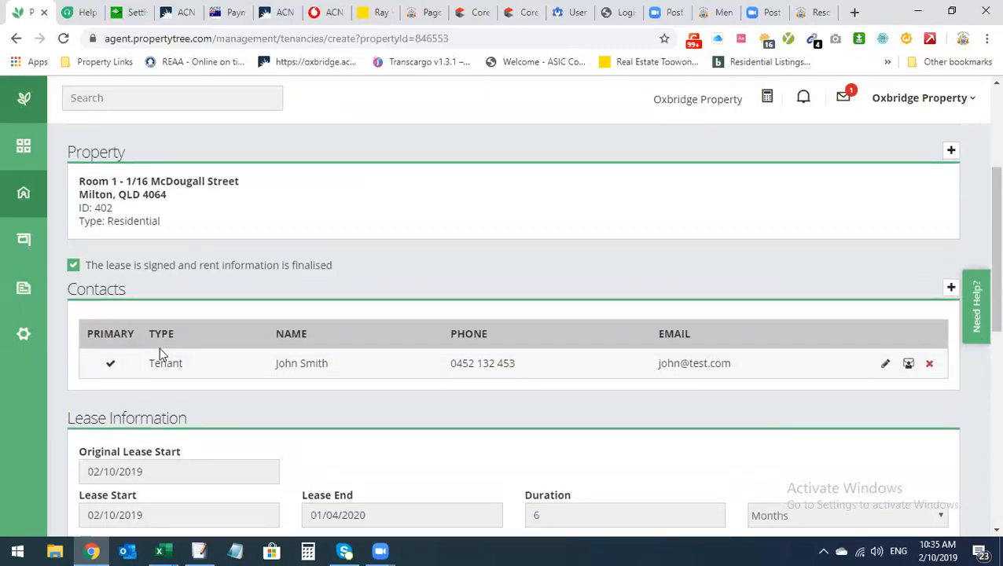
pyautogui.moveTo(67, 290); pyautogui.dragTo(124, 287)
pyautogui.click(126, 289)
pyautogui.scroll(3, 208, 346)
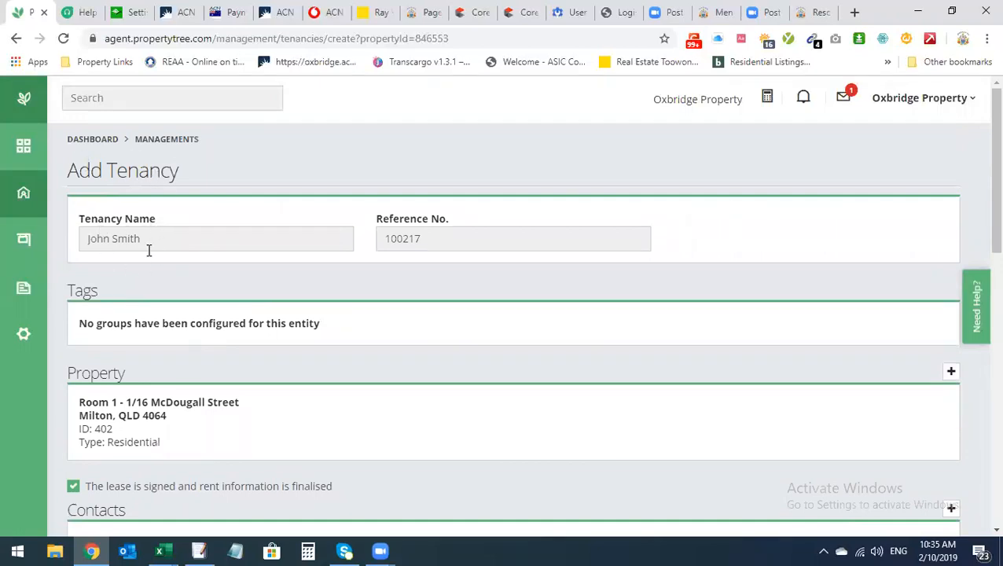
pyautogui.scroll(-3, 222, 272)
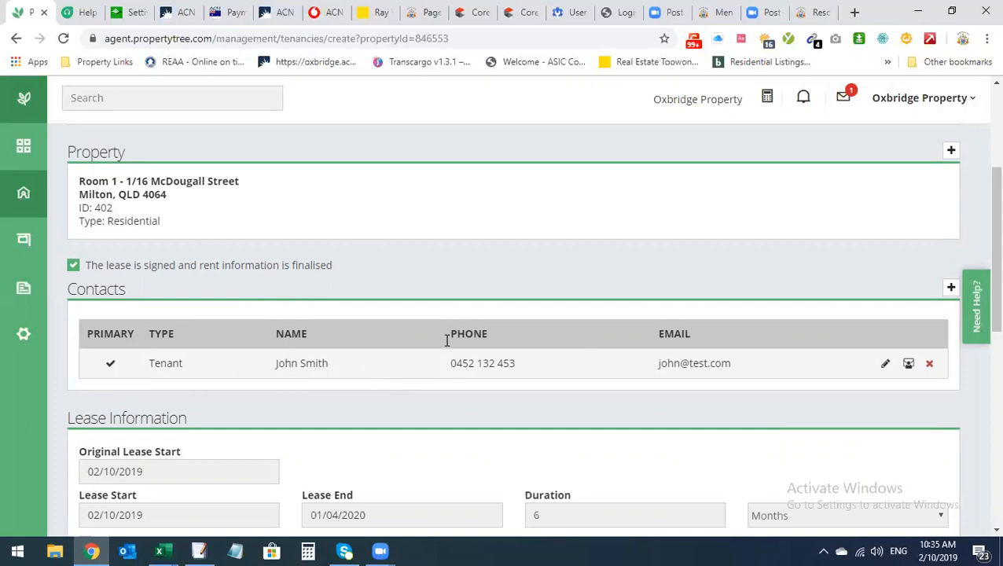
pyautogui.scroll(-1, 245, 368)
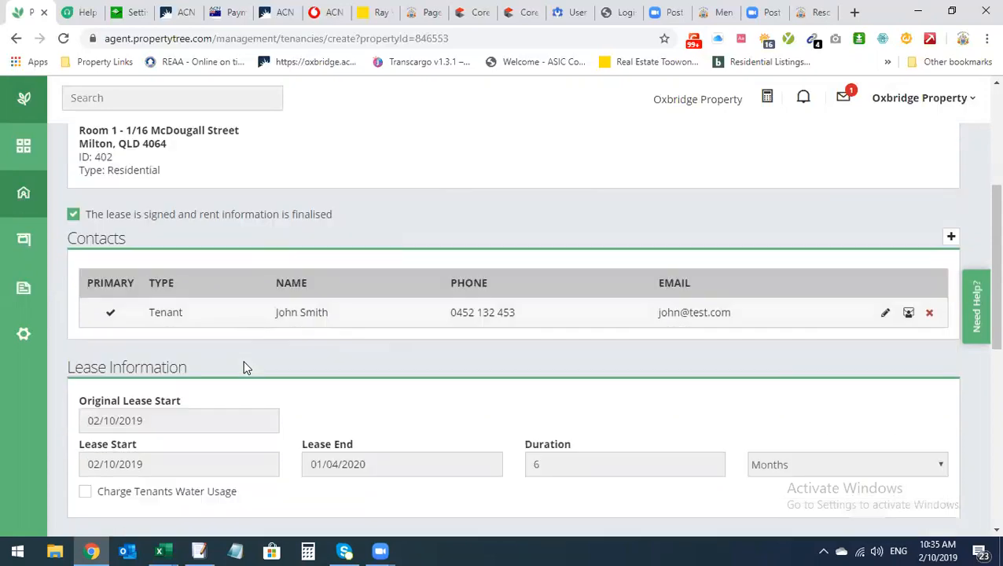
pyautogui.scroll(-2, 243, 367)
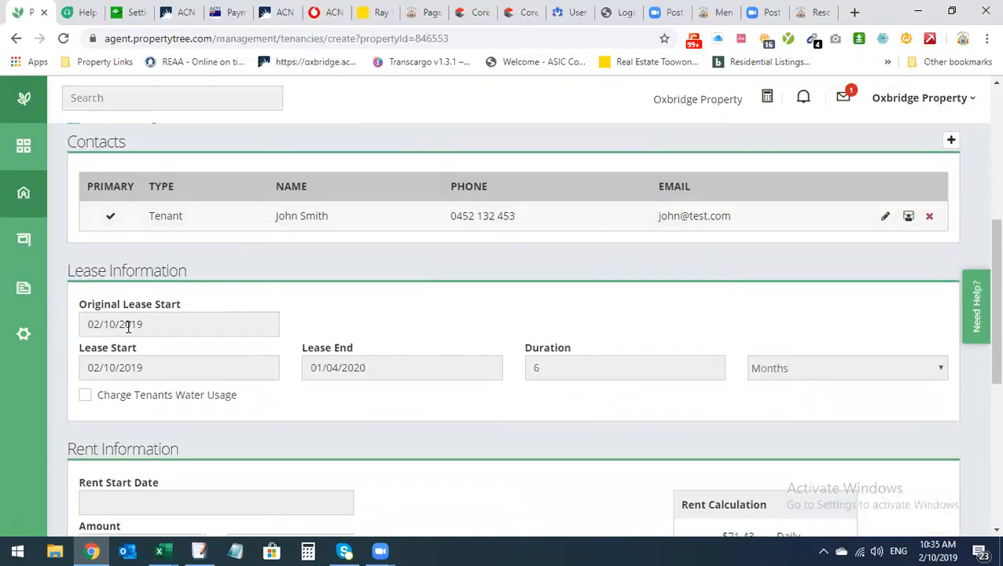
# Set the original lease start to 4 June 2019, keeping the lease start at 2 October 2019
pyautogui.click(128, 328)
pyautogui.click(179, 406)
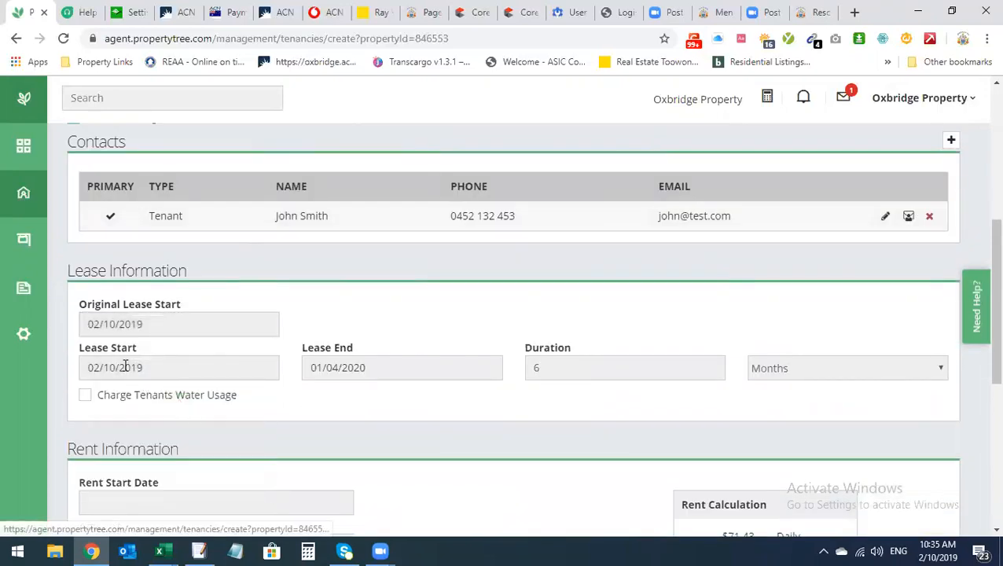
pyautogui.click(126, 367)
pyautogui.click(347, 317)
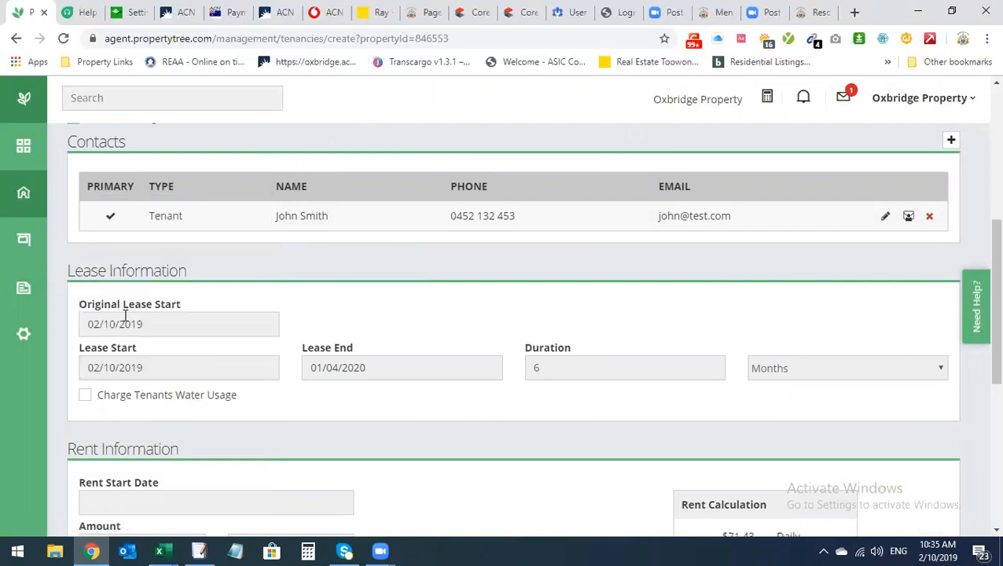
pyautogui.click(127, 324)
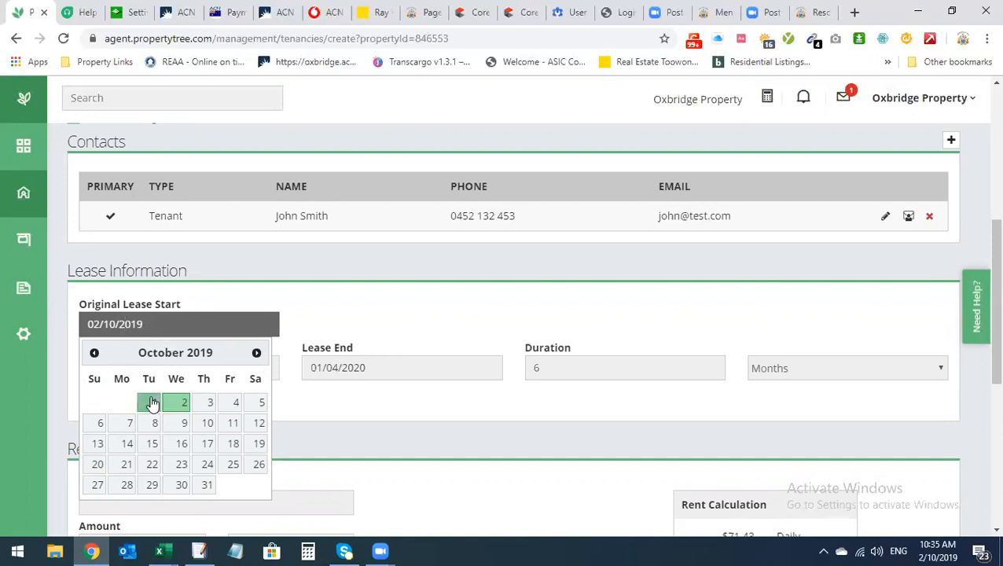
pyautogui.click(90, 352)
pyautogui.click(90, 353)
pyautogui.click(90, 352)
pyautogui.click(90, 353)
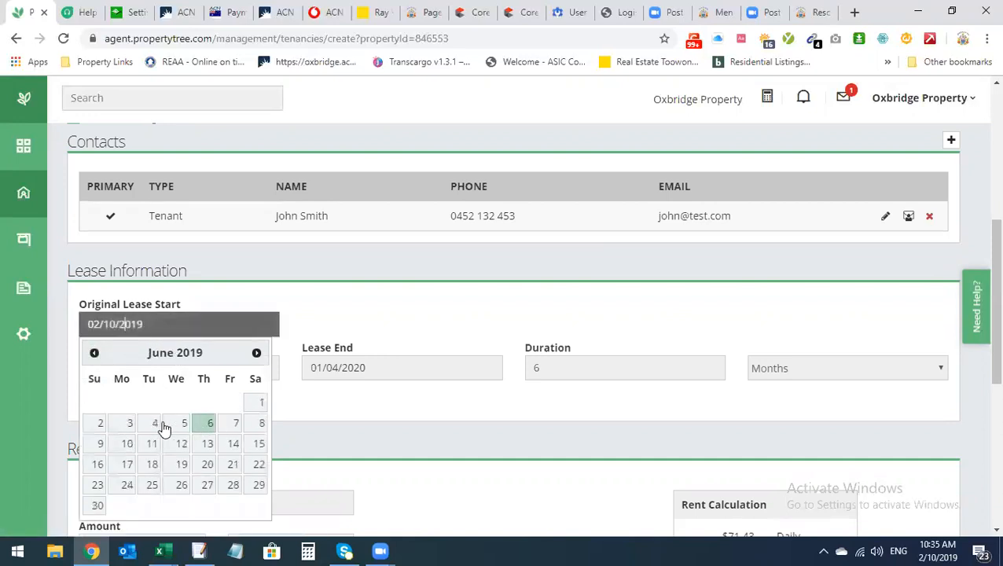
pyautogui.click(153, 423)
pyautogui.click(130, 368)
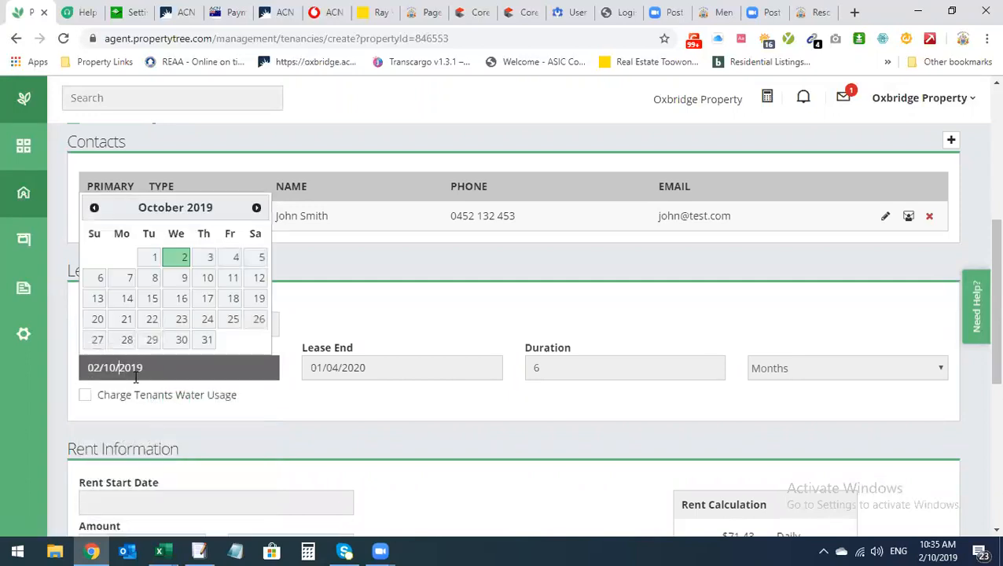
pyautogui.click(184, 259)
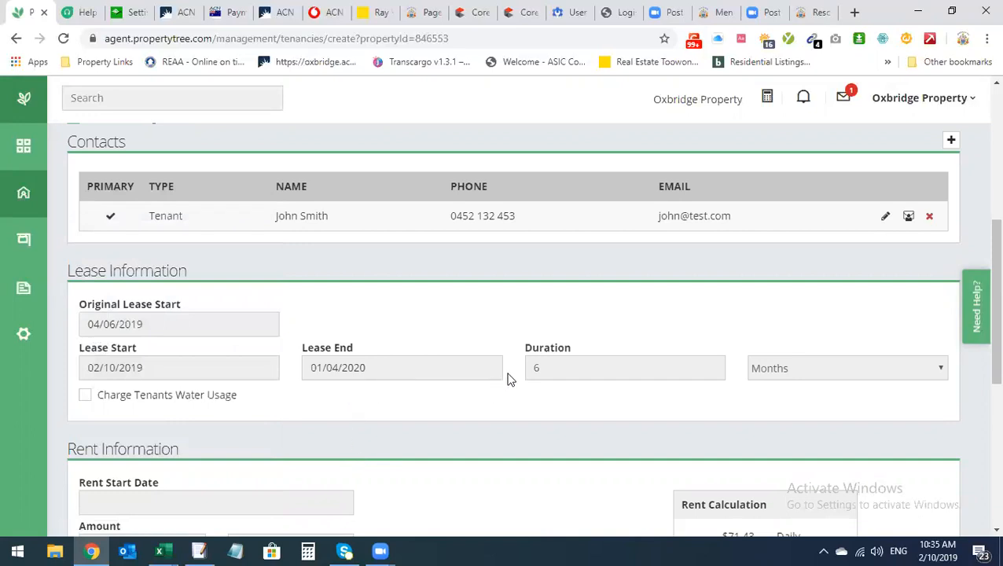
# Change the lease duration from 6 to 12 months so lease end becomes 01/10/2020
pyautogui.click(539, 368)
pyautogui.moveTo(558, 368); pyautogui.dragTo(411, 368)
pyautogui.click(548, 330)
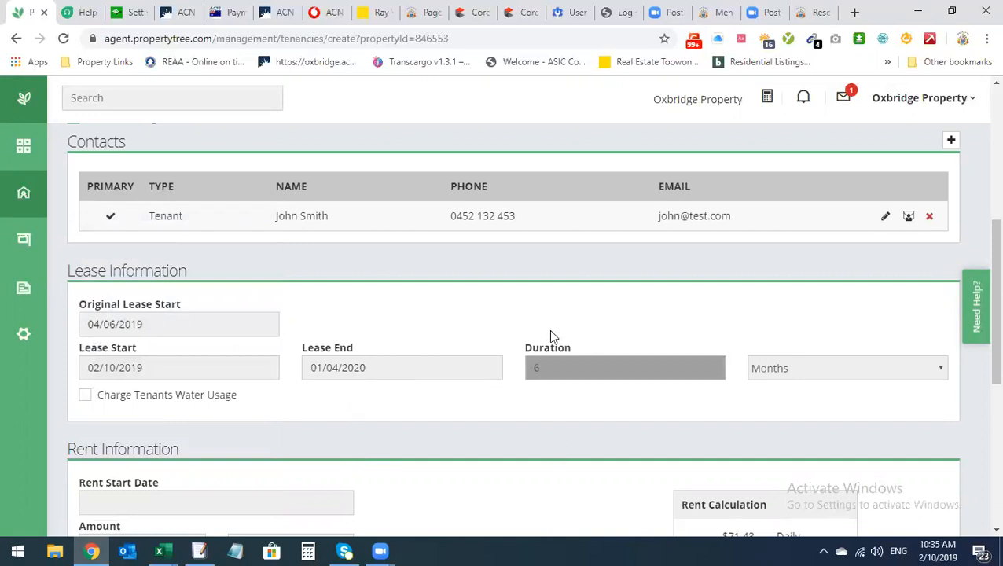
pyautogui.moveTo(561, 363); pyautogui.dragTo(502, 366)
pyautogui.write('12')
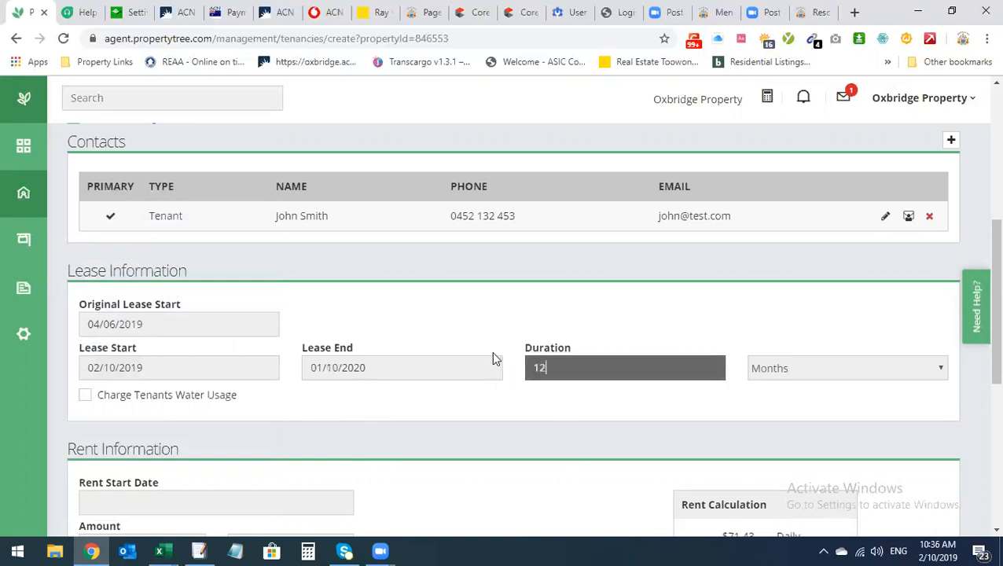
pyautogui.click(470, 325)
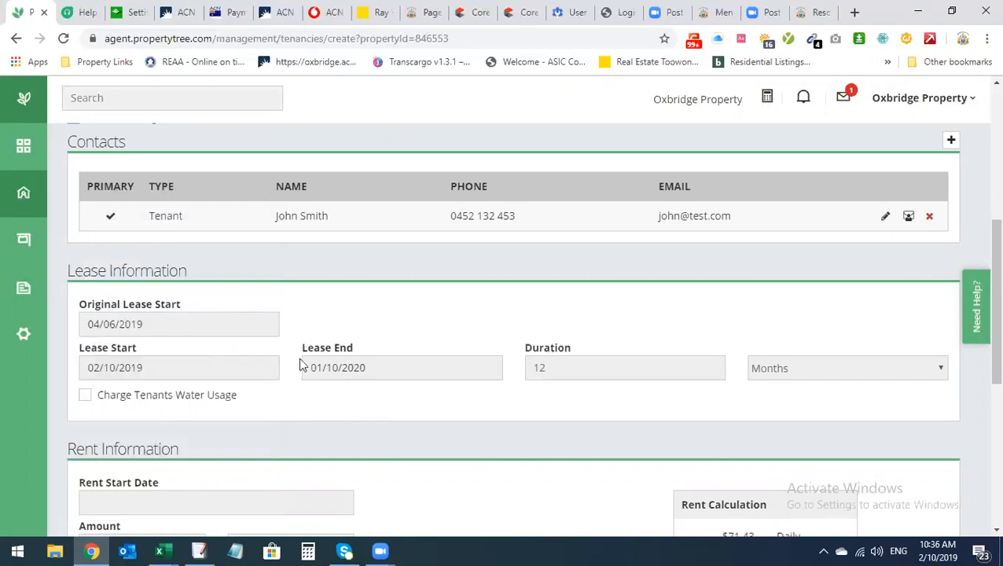
pyautogui.click(85, 368)
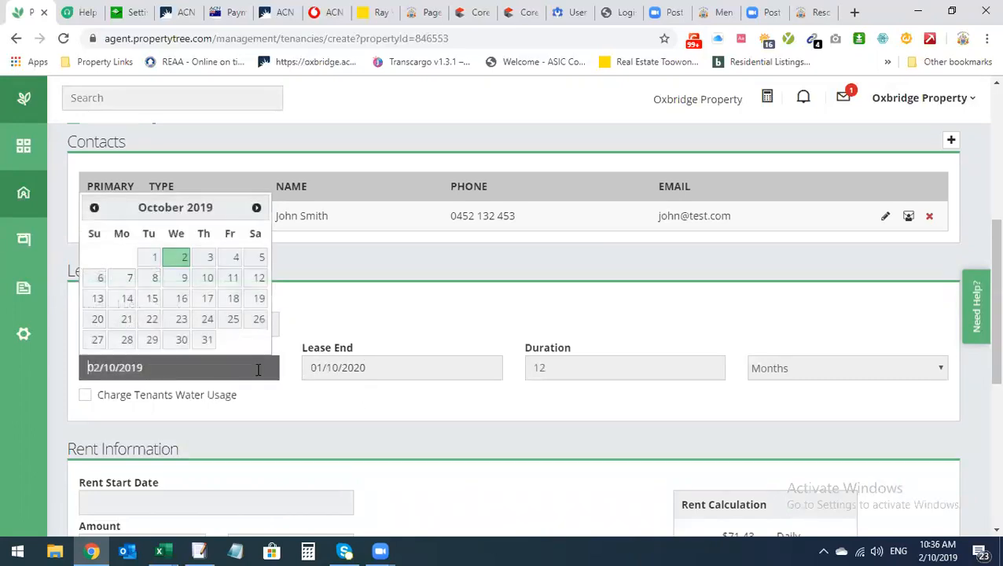
pyautogui.click(331, 365)
pyautogui.click(757, 309)
pyautogui.scroll(-2, 611, 416)
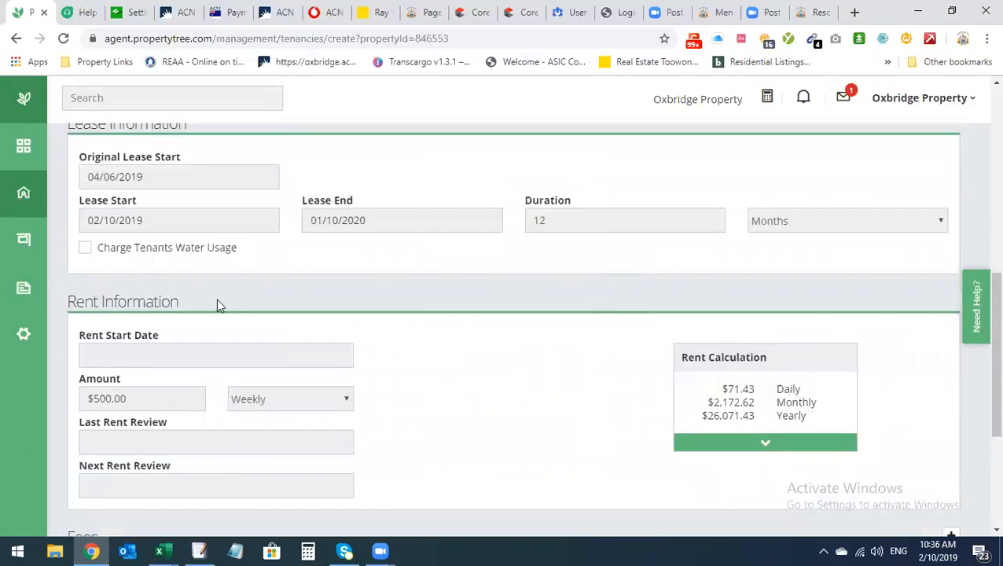
# Tick Charge Tenants Water Usage on the tenancy
pyautogui.click(85, 247)
pyautogui.scroll(2, 428, 318)
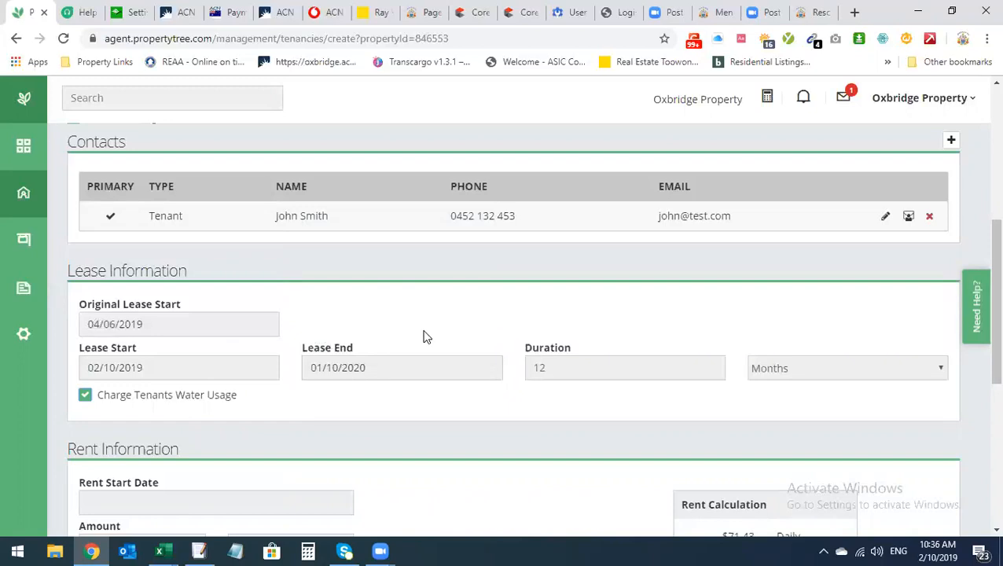
pyautogui.scroll(-1, 266, 404)
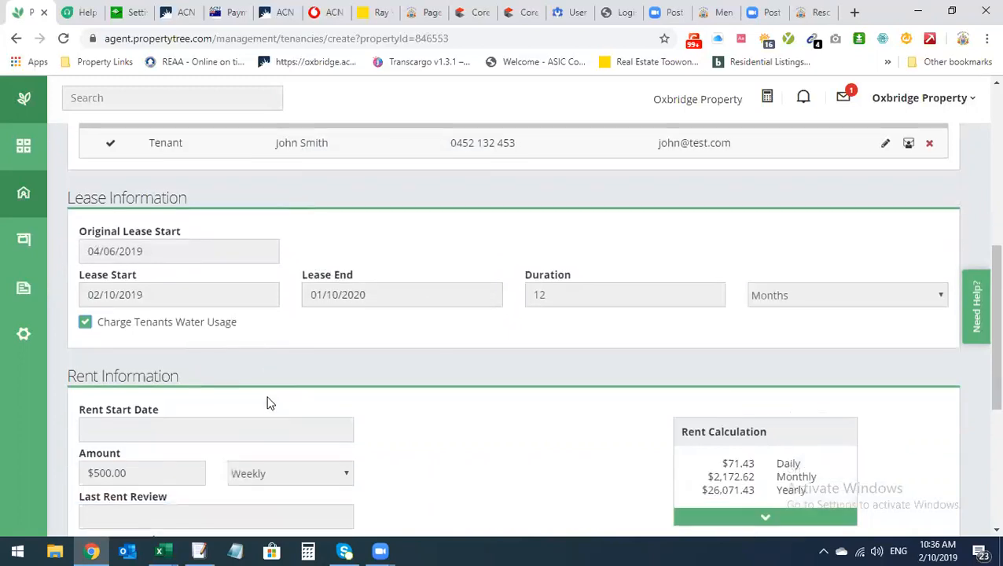
pyautogui.scroll(-1, 275, 405)
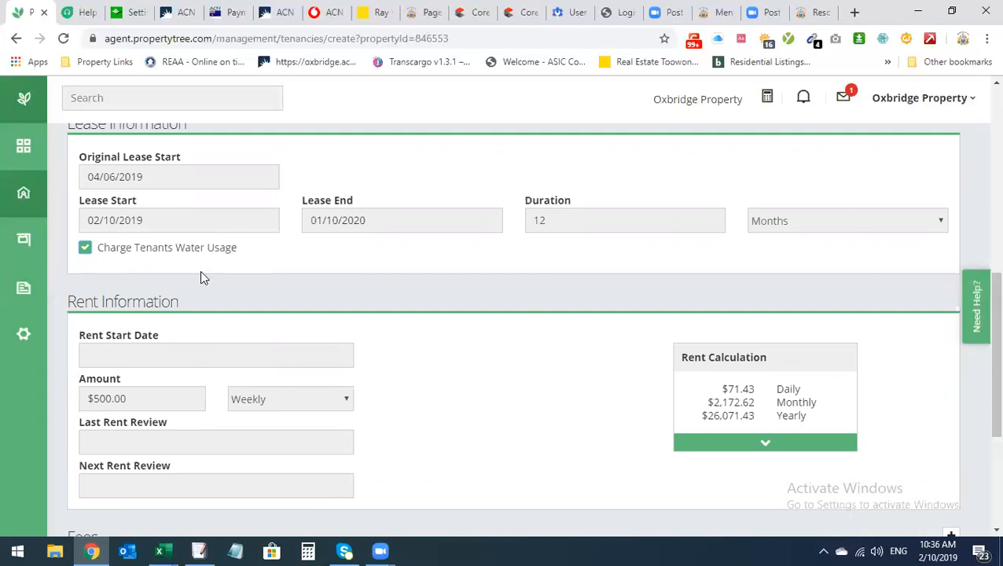
pyautogui.moveTo(97, 249); pyautogui.dragTo(236, 253)
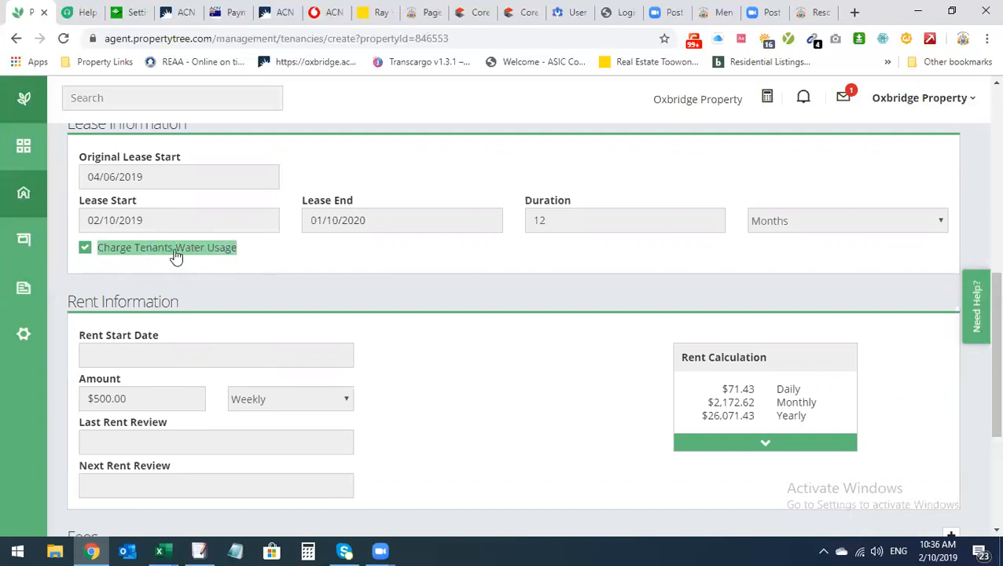
pyautogui.scroll(-1, 206, 306)
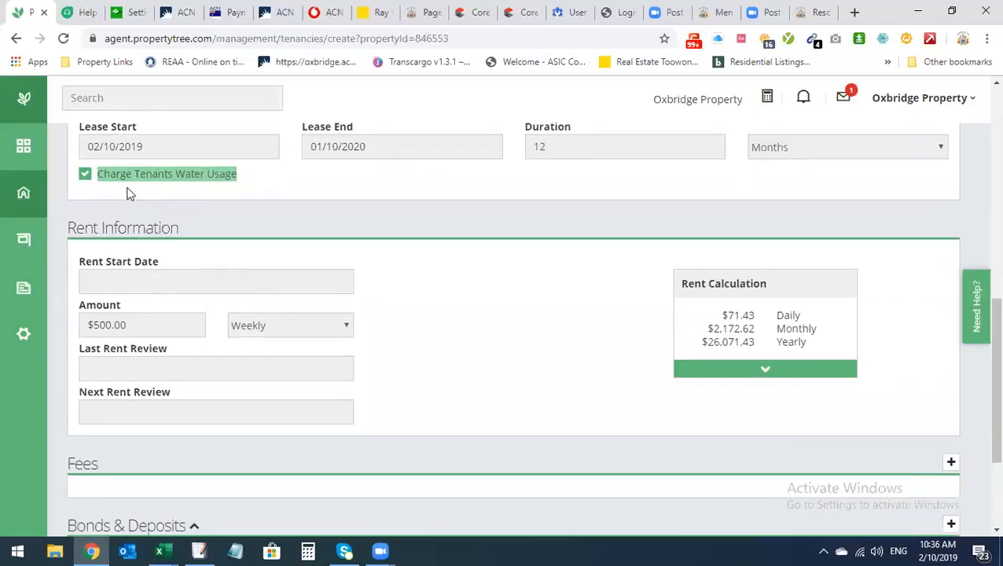
# Set the rent start date to 02/10/2019
pyautogui.click(187, 288)
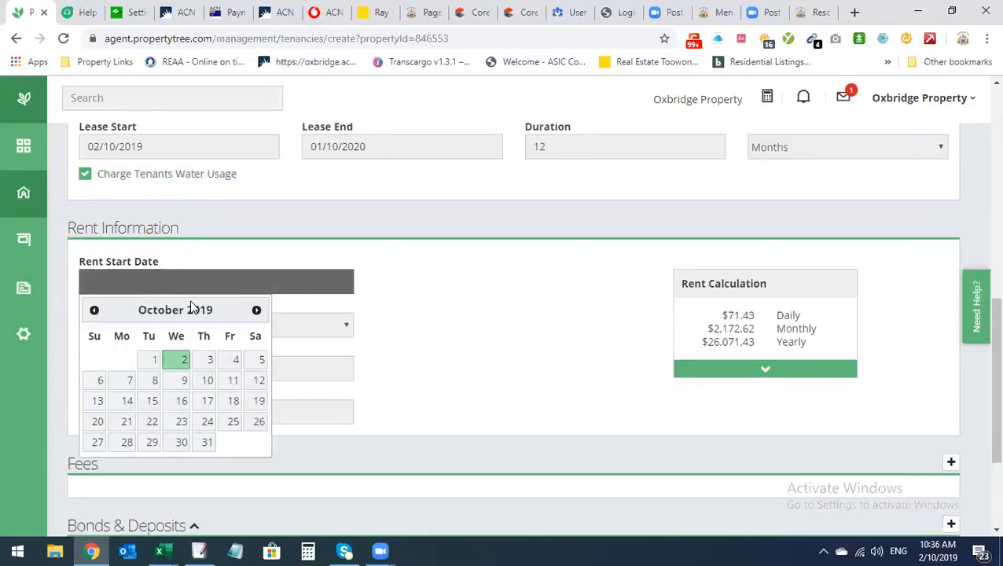
pyautogui.click(550, 348)
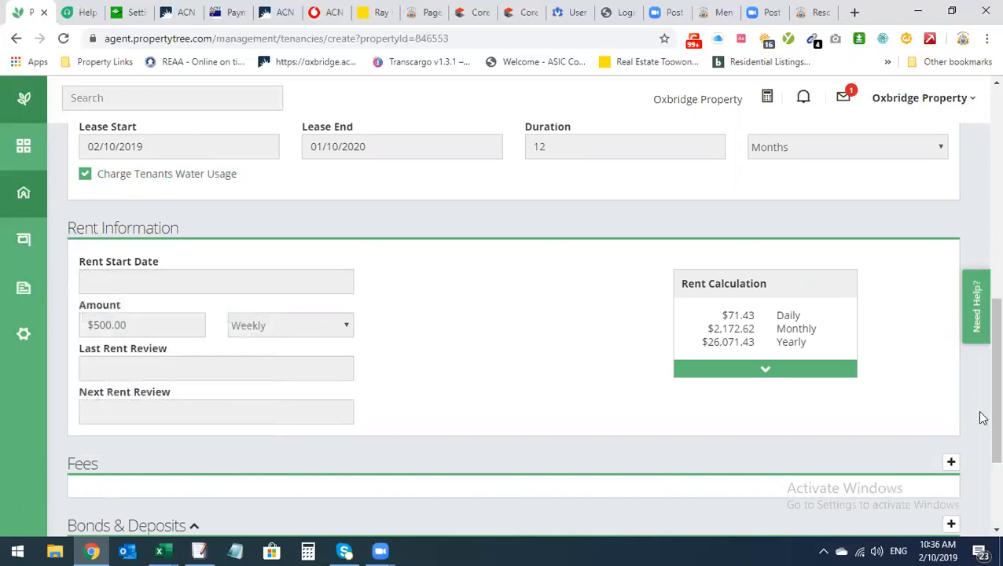
pyautogui.scroll(2, 267, 491)
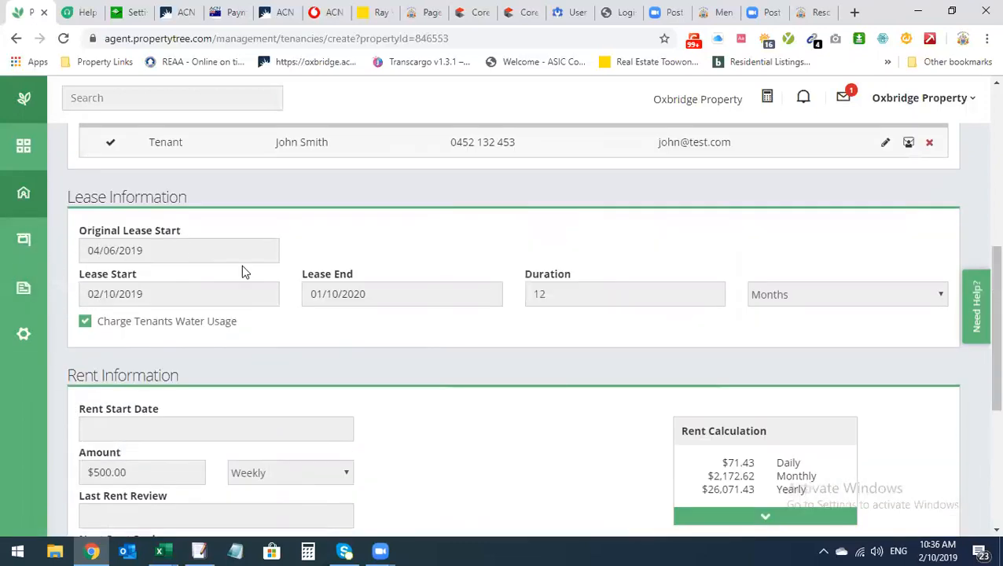
pyautogui.scroll(-1, 91, 362)
pyautogui.click(114, 353)
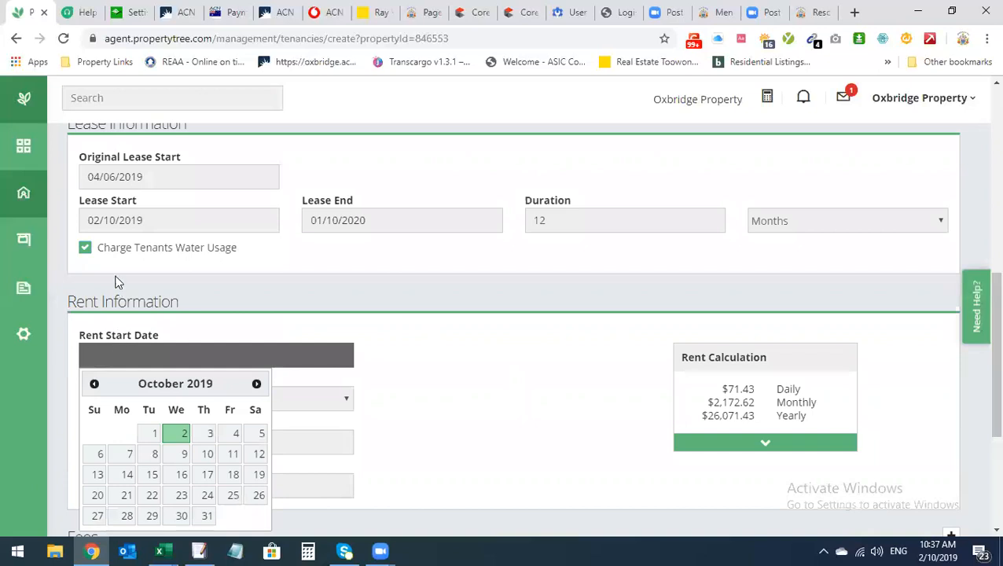
pyautogui.click(178, 443)
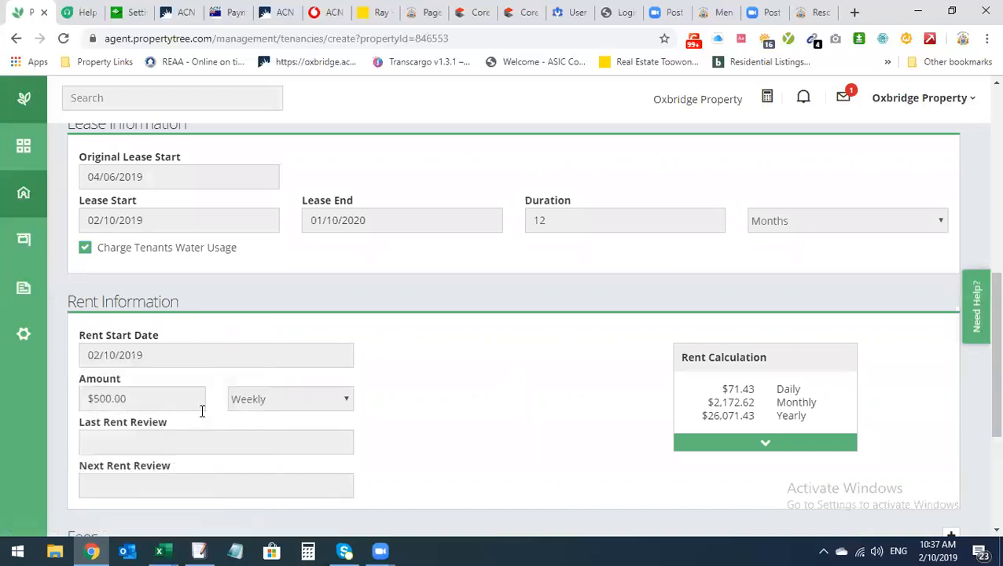
pyautogui.scroll(-1, 224, 441)
# Set the last rent review date to 02/07/2019
pyautogui.click(164, 367)
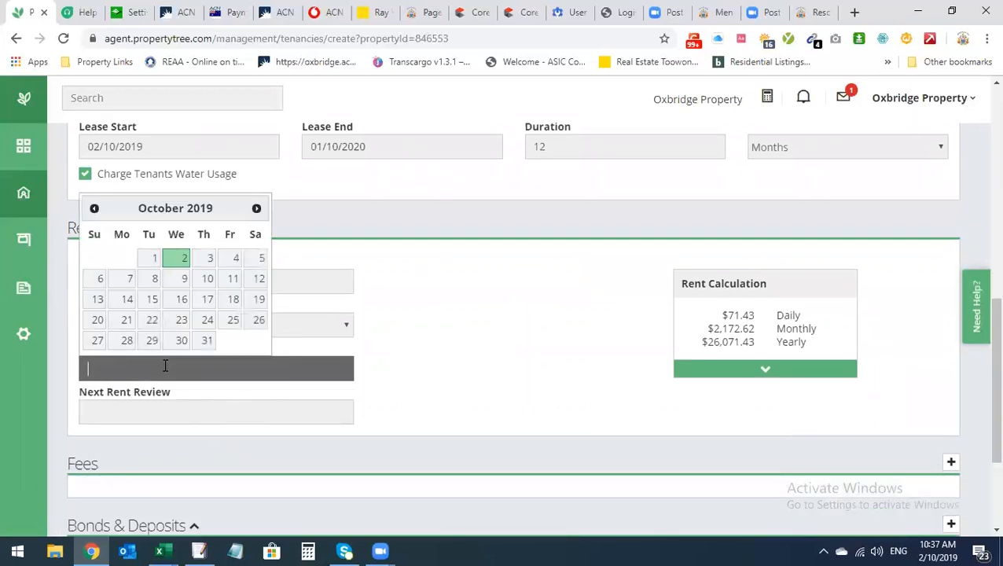
pyautogui.click(257, 209)
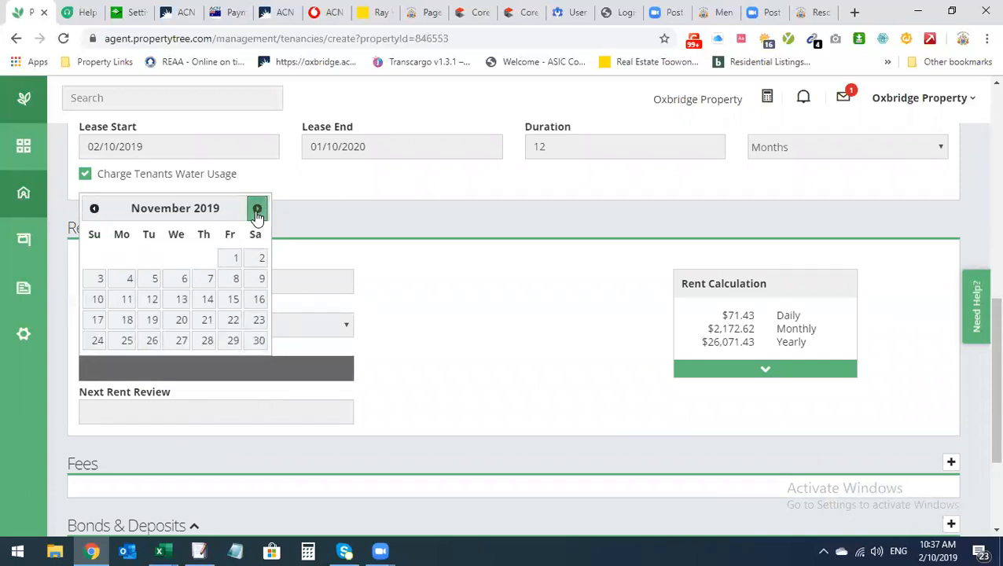
pyautogui.click(257, 209)
pyautogui.click(257, 210)
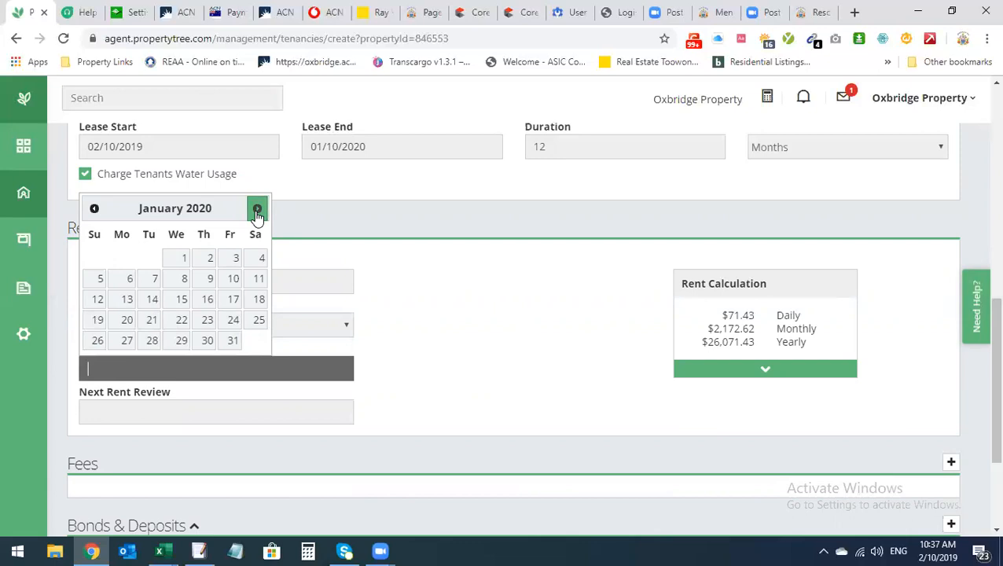
pyautogui.click(234, 281)
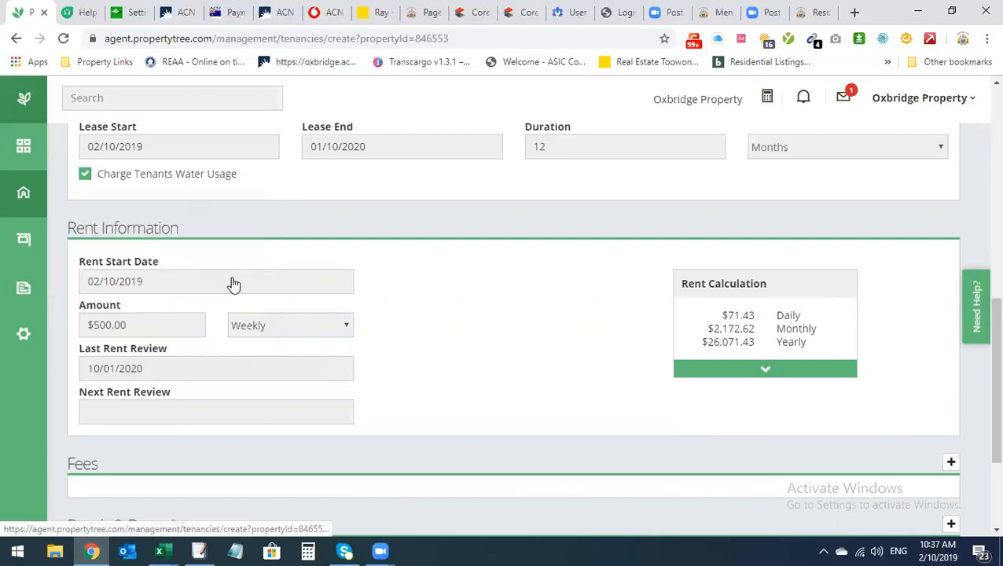
pyautogui.click(156, 368)
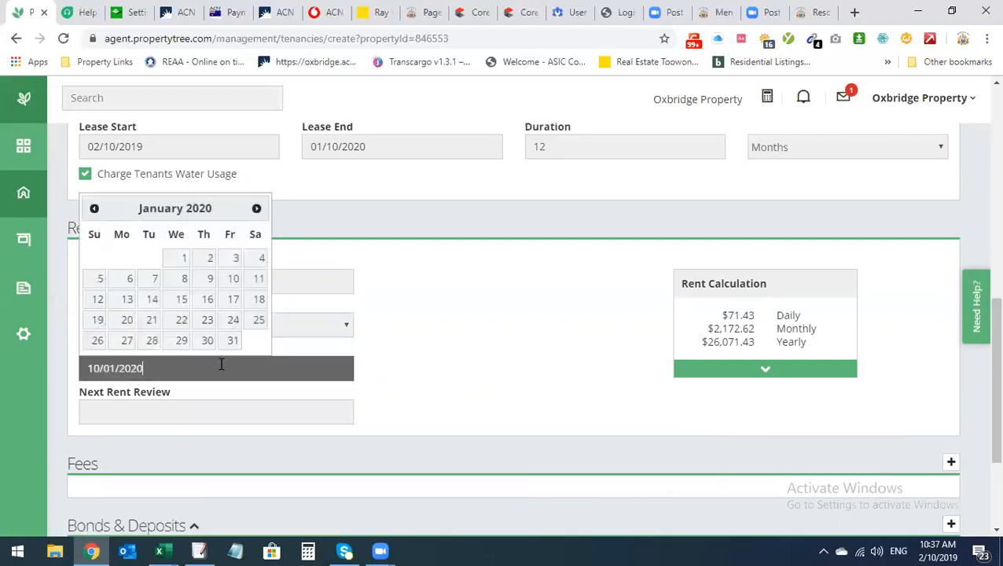
pyautogui.click(166, 281)
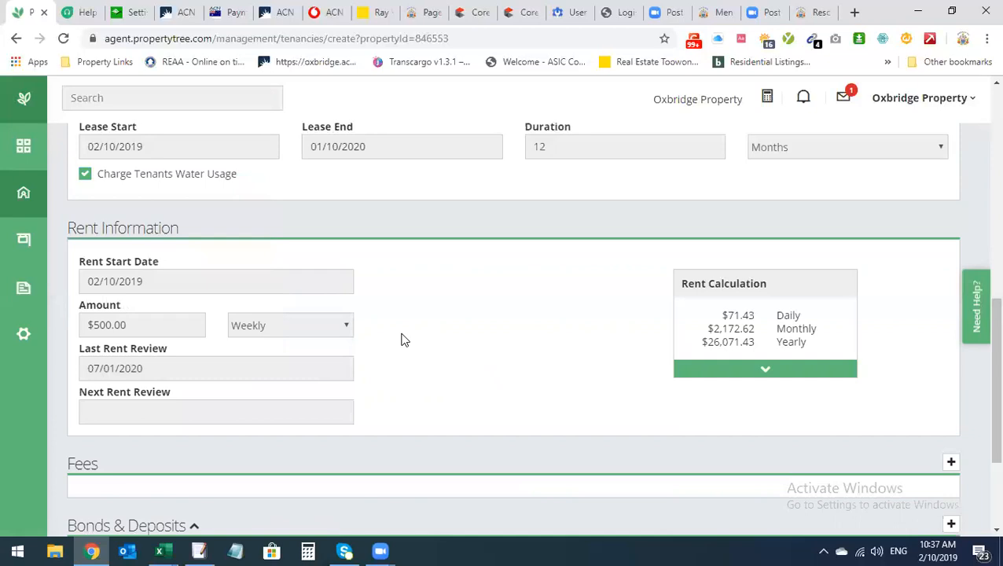
pyautogui.click(218, 410)
pyautogui.click(490, 355)
pyautogui.click(117, 361)
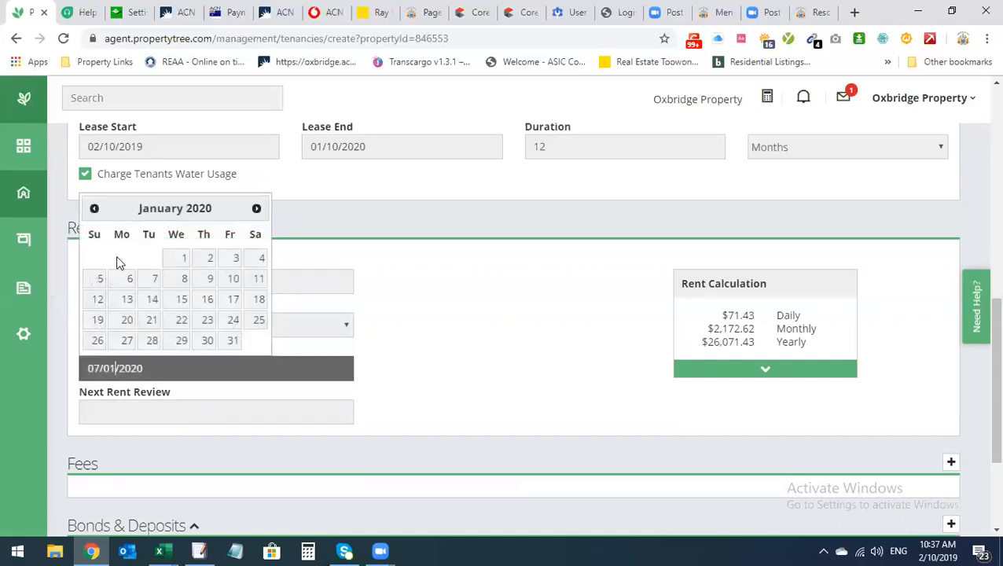
pyautogui.click(93, 209)
pyautogui.click(93, 209)
pyautogui.click(92, 209)
pyautogui.click(93, 209)
pyautogui.click(93, 209)
pyautogui.click(92, 210)
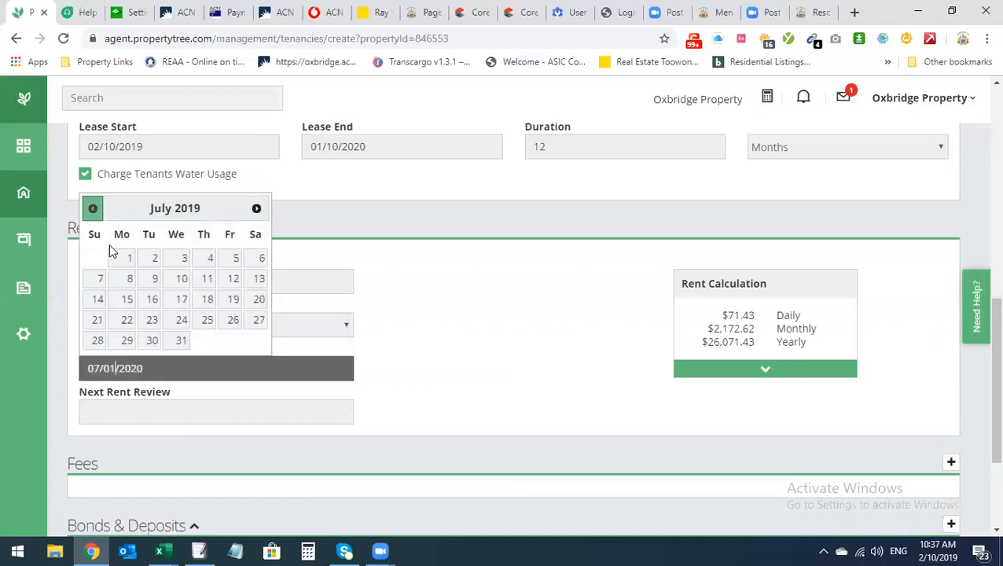
pyautogui.click(149, 259)
# Set the next rent review date to 06/01/2020
pyautogui.click(163, 402)
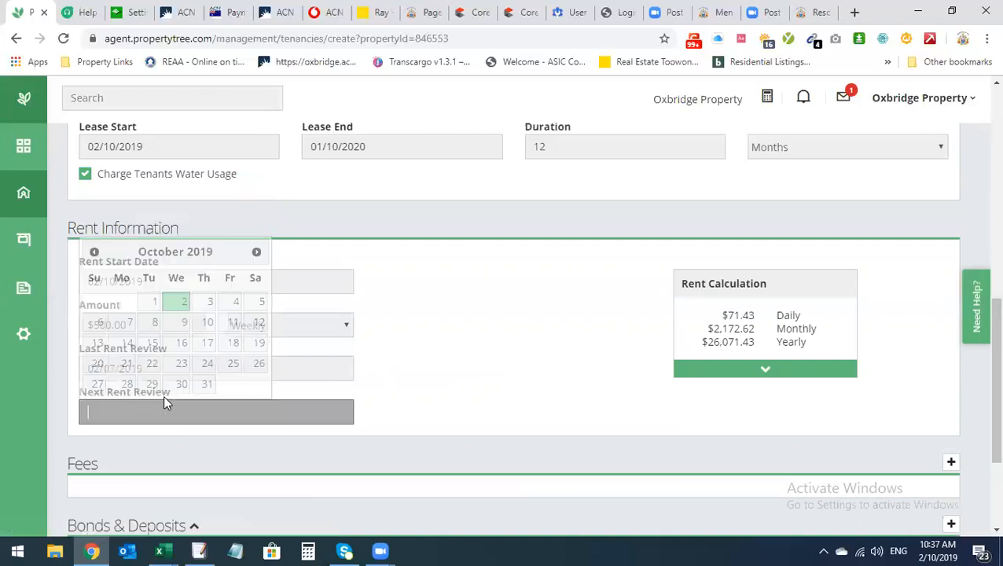
pyautogui.click(256, 252)
pyautogui.click(256, 251)
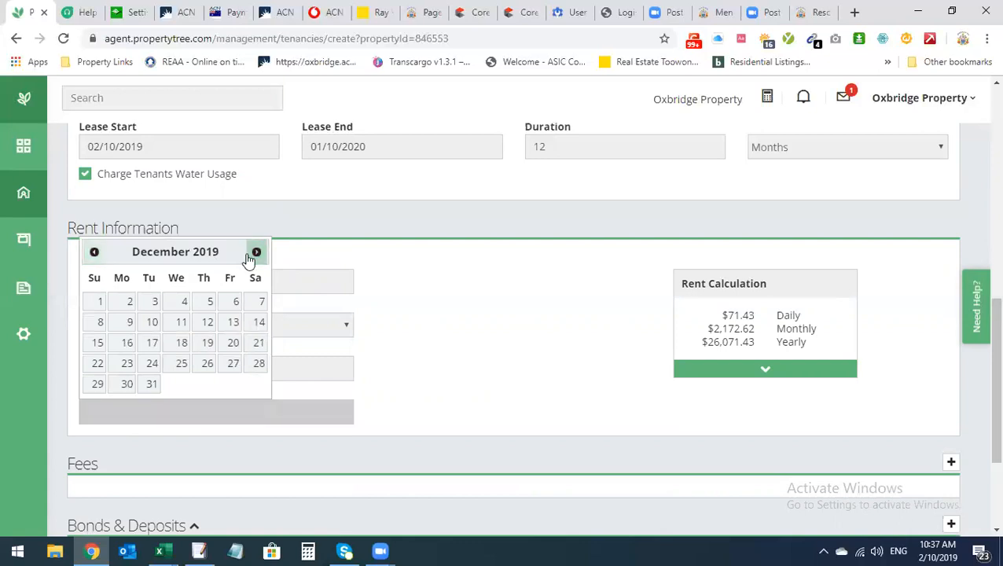
pyautogui.click(256, 252)
pyautogui.click(134, 324)
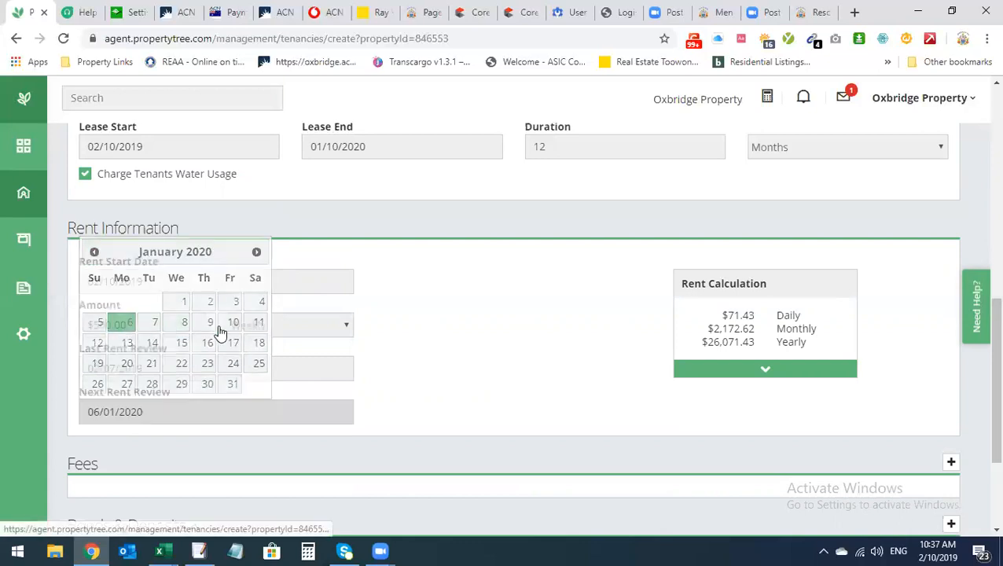
pyautogui.scroll(-2, 497, 369)
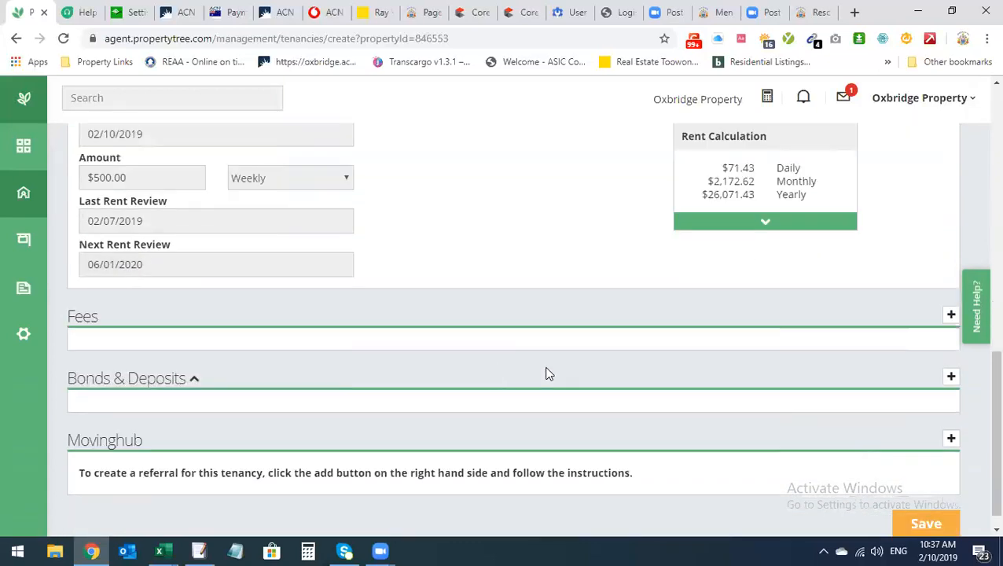
# Delete the blank fee row without choosing a fee name, leaving the tenancy fee-free
pyautogui.click(950, 314)
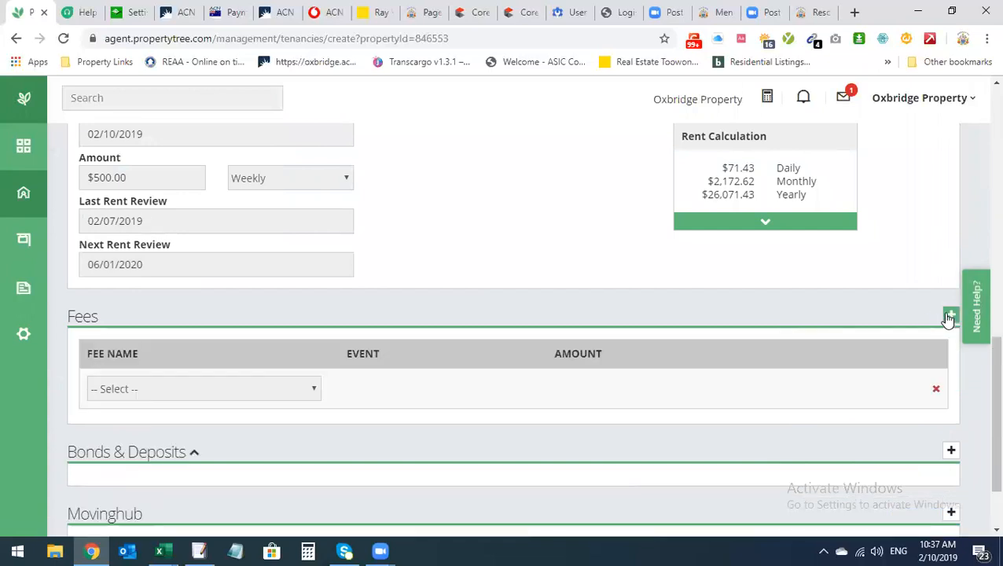
pyautogui.click(285, 395)
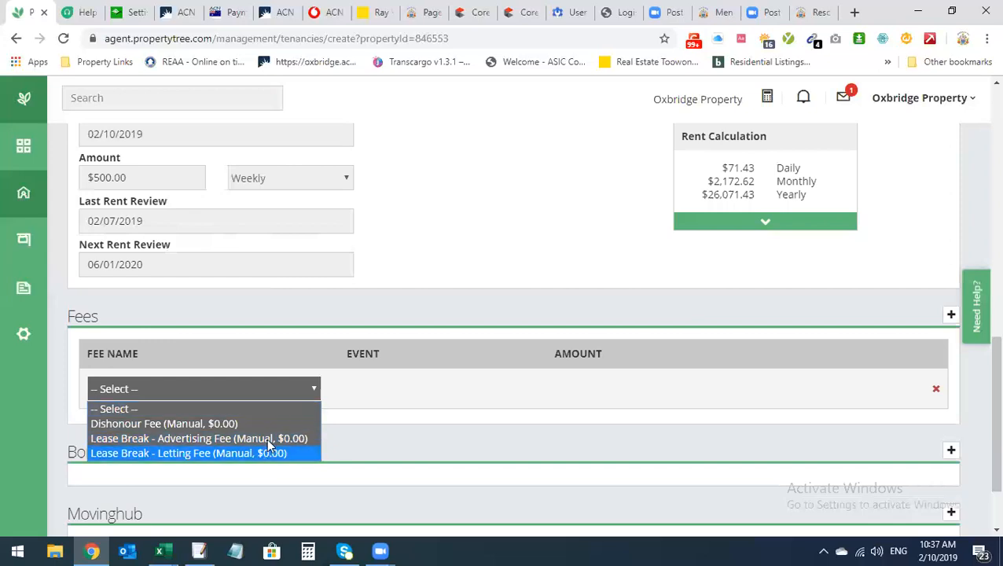
pyautogui.click(371, 320)
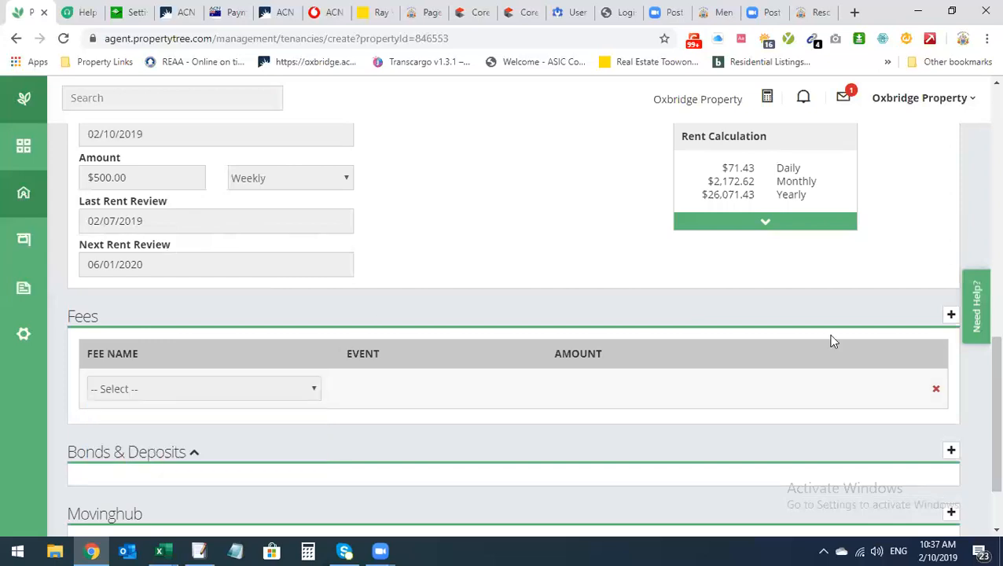
pyautogui.click(936, 391)
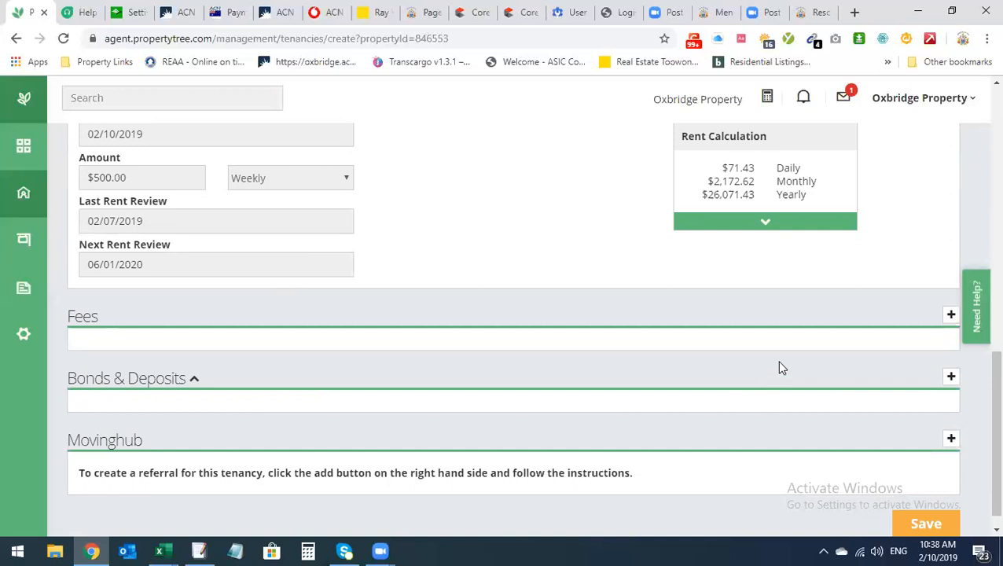
# Add a Bonds & Deposits row with type Residential Bond
pyautogui.scroll(-1, 745, 388)
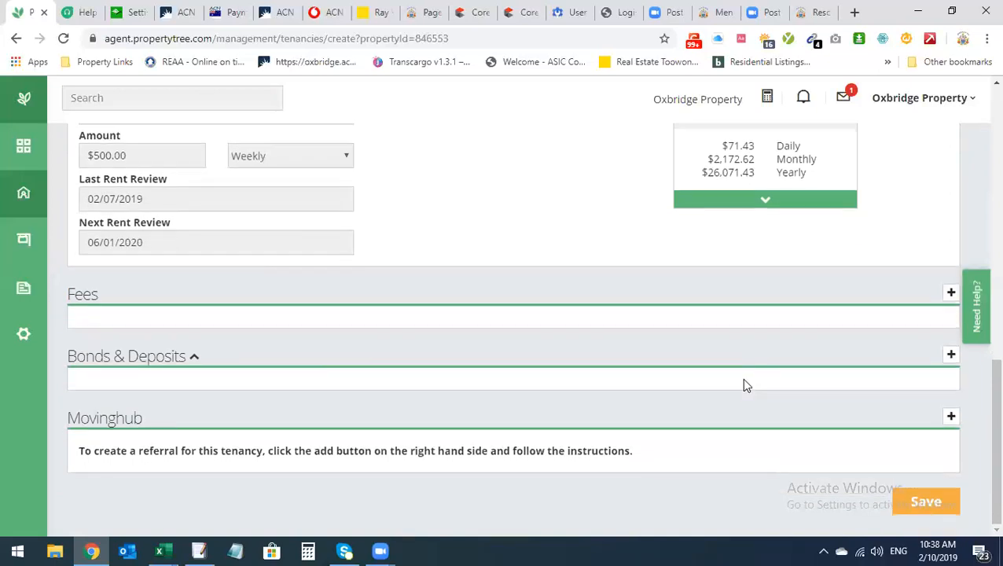
pyautogui.click(951, 357)
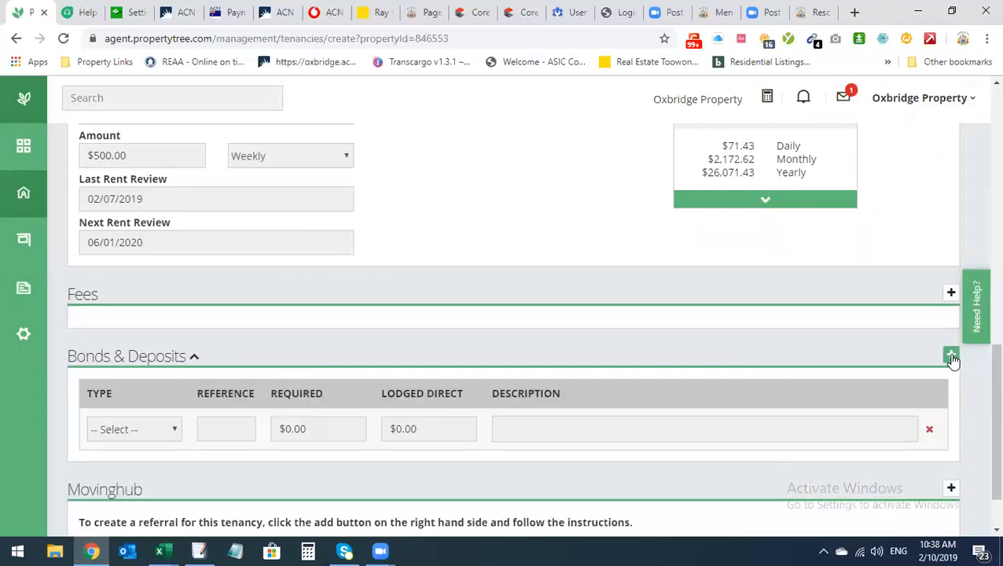
pyautogui.click(157, 429)
pyautogui.click(131, 479)
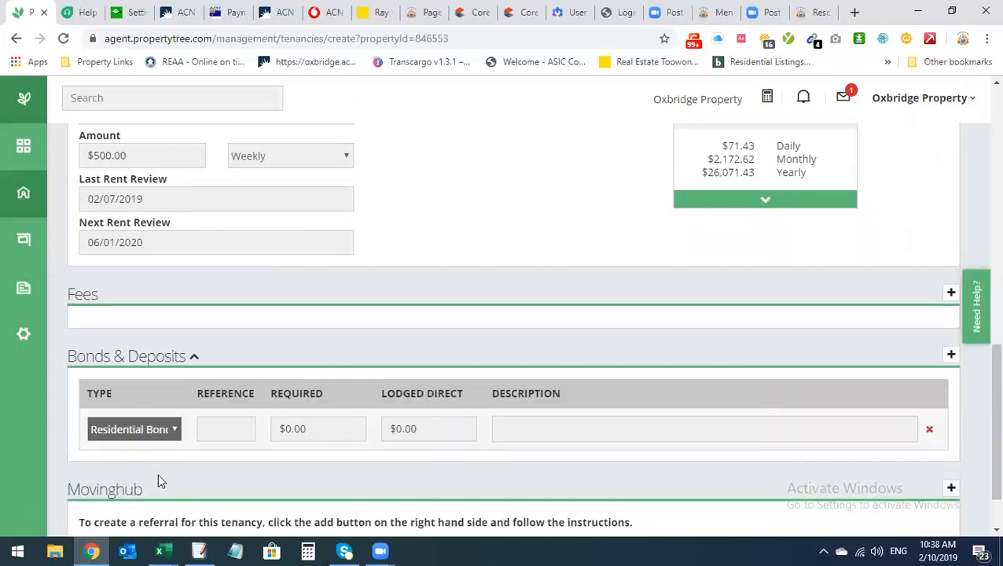
pyautogui.click(110, 430)
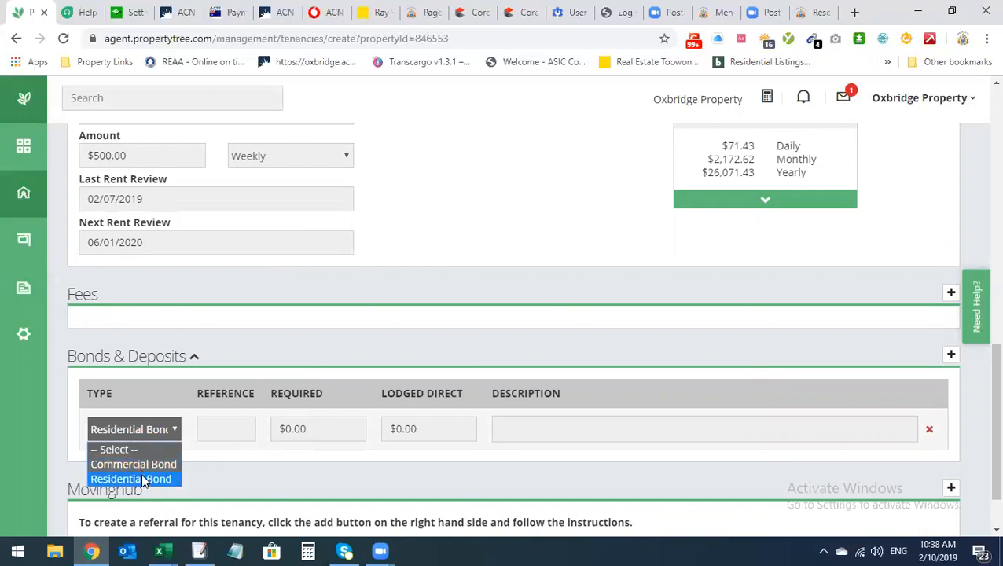
pyautogui.click(142, 478)
# Enter required 2,000, description '4 Weeks Rent', and lodged direct $0.00 for the bond
pyautogui.click(286, 435)
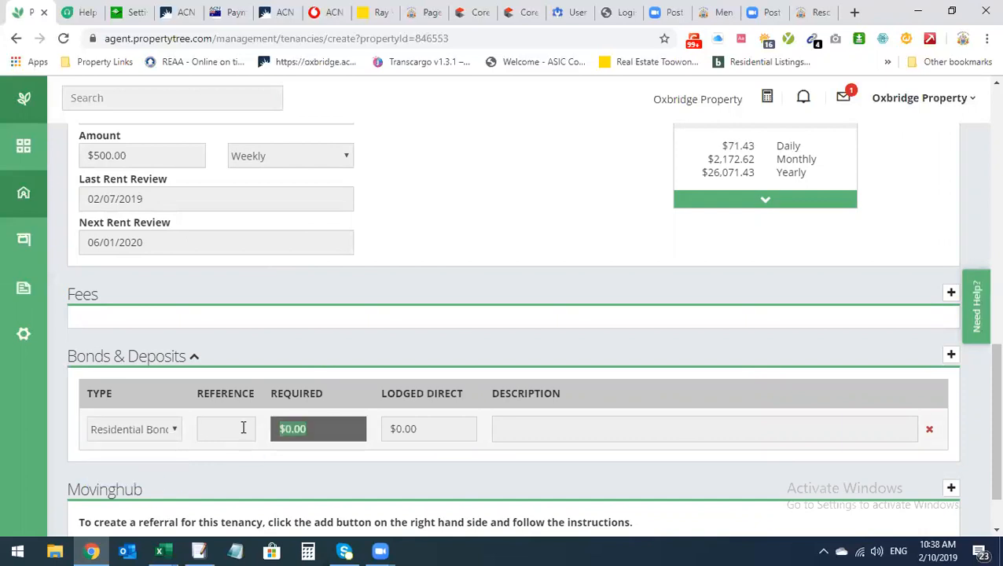
pyautogui.write('2,000')
pyautogui.click(583, 427)
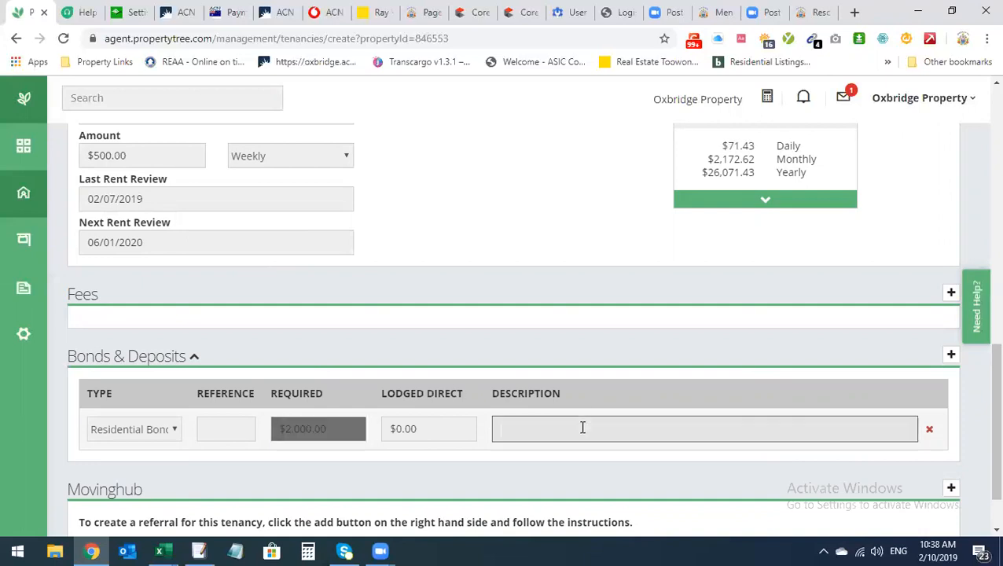
pyautogui.write('4 Wee')
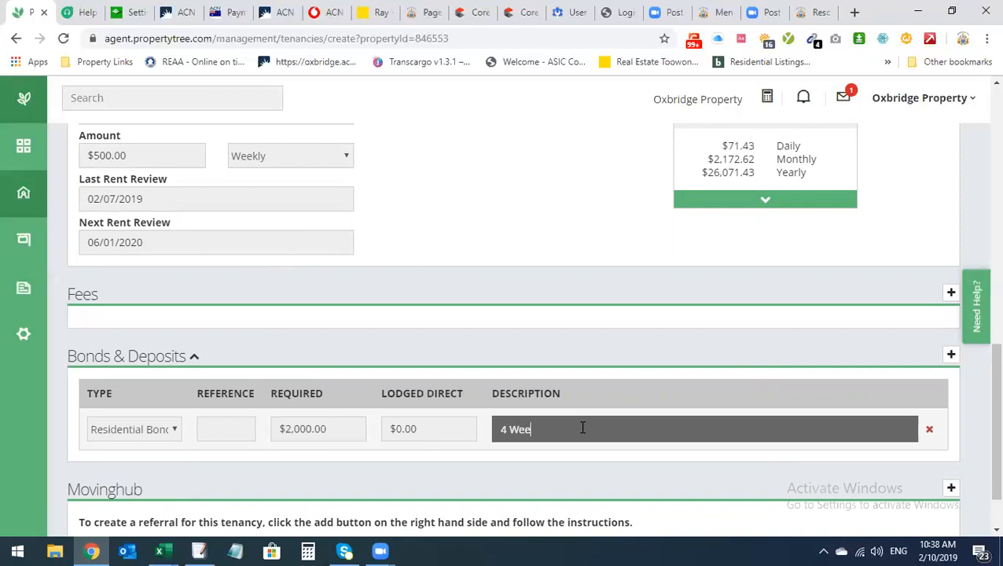
pyautogui.write('ks Rent')
pyautogui.click(423, 429)
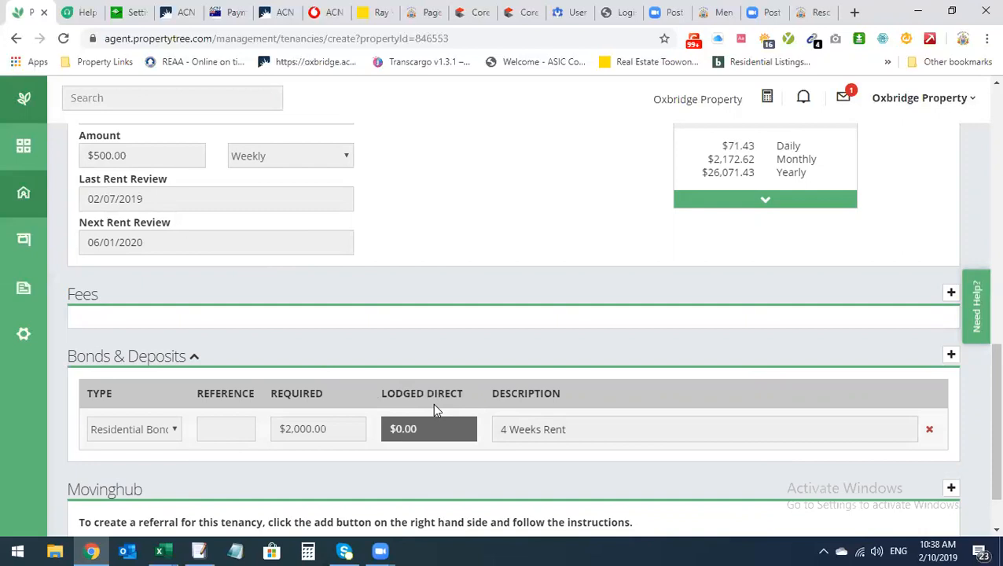
pyautogui.doubleClick(408, 427)
pyautogui.write('$2,000')
pyautogui.moveTo(442, 421); pyautogui.dragTo(376, 434)
pyautogui.write('$0')
pyautogui.click(427, 352)
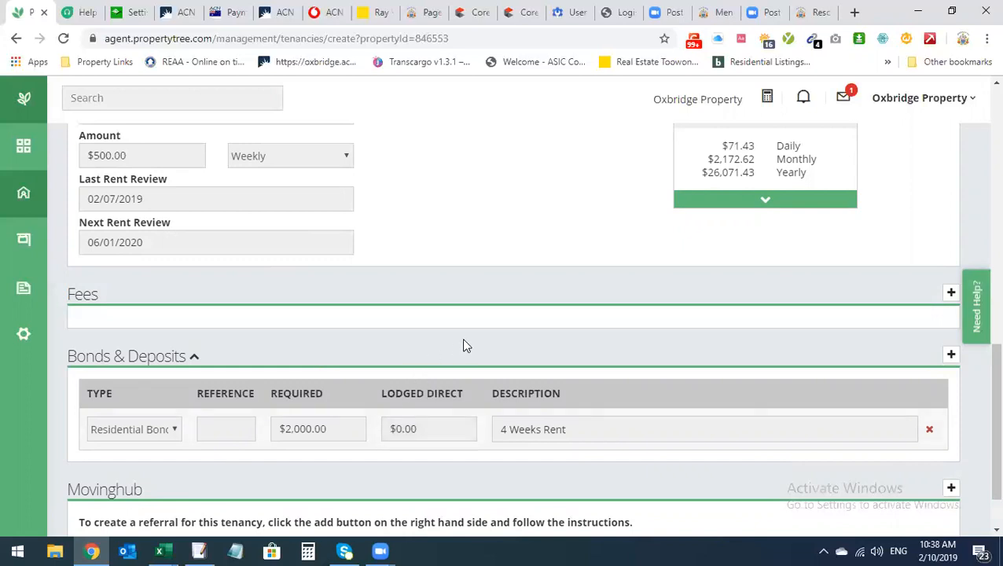
pyautogui.scroll(-1, 464, 344)
pyautogui.scroll(1, 508, 358)
pyautogui.scroll(-1, 712, 365)
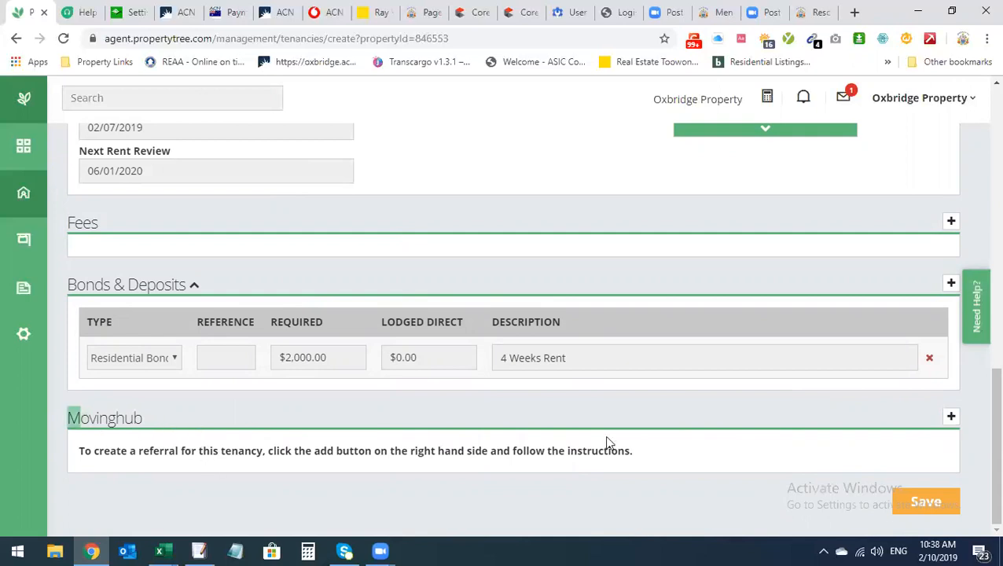
pyautogui.click(950, 417)
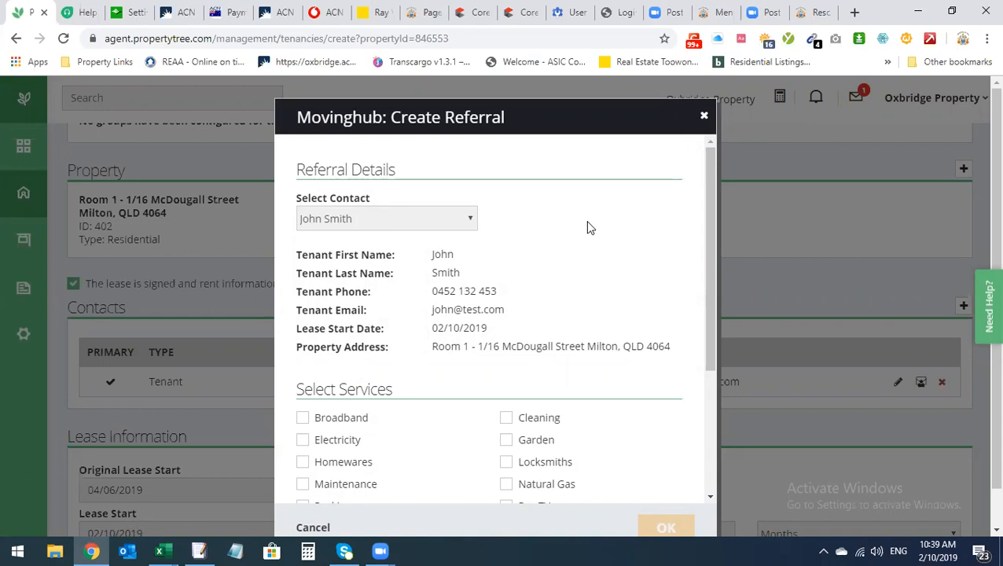
pyautogui.click(315, 529)
pyautogui.scroll(-10, 515, 464)
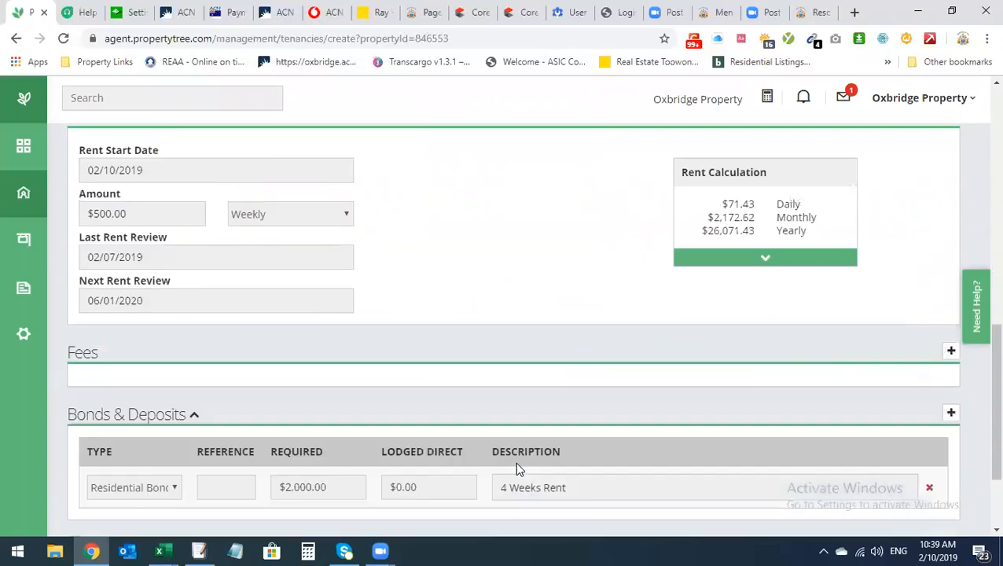
pyautogui.scroll(-2, 517, 469)
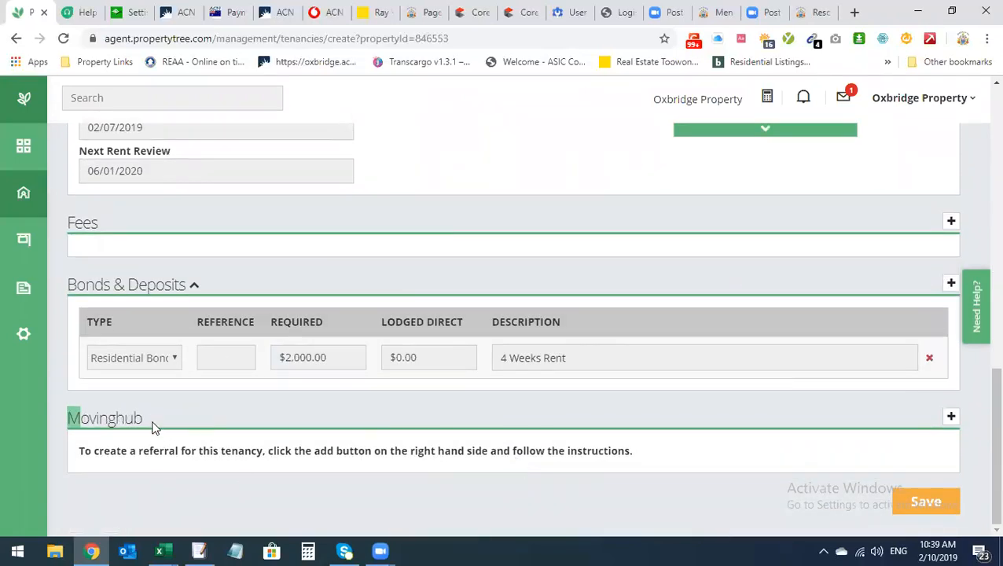
pyautogui.moveTo(140, 419); pyautogui.dragTo(65, 424)
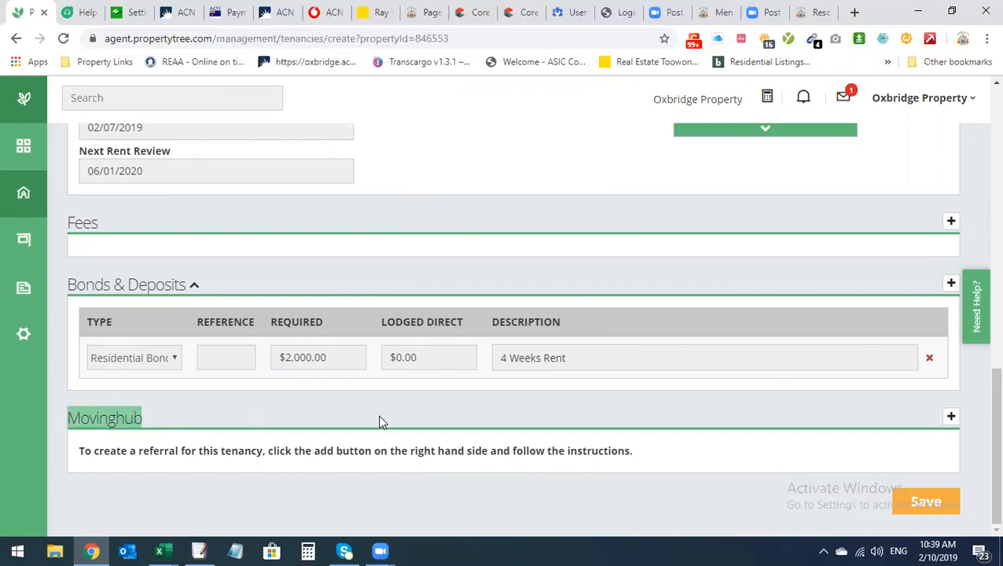
pyautogui.click(951, 416)
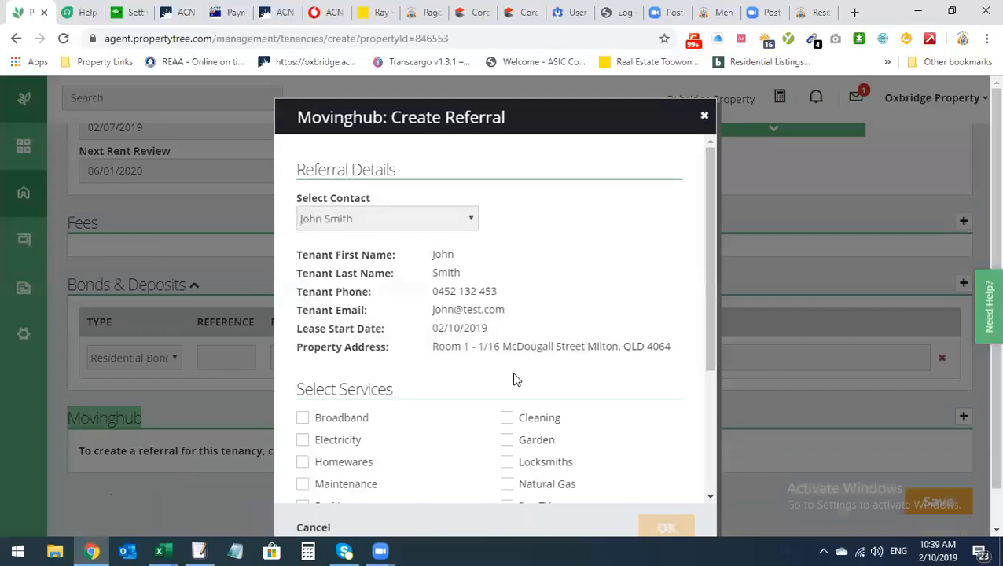
pyautogui.scroll(-3, 515, 382)
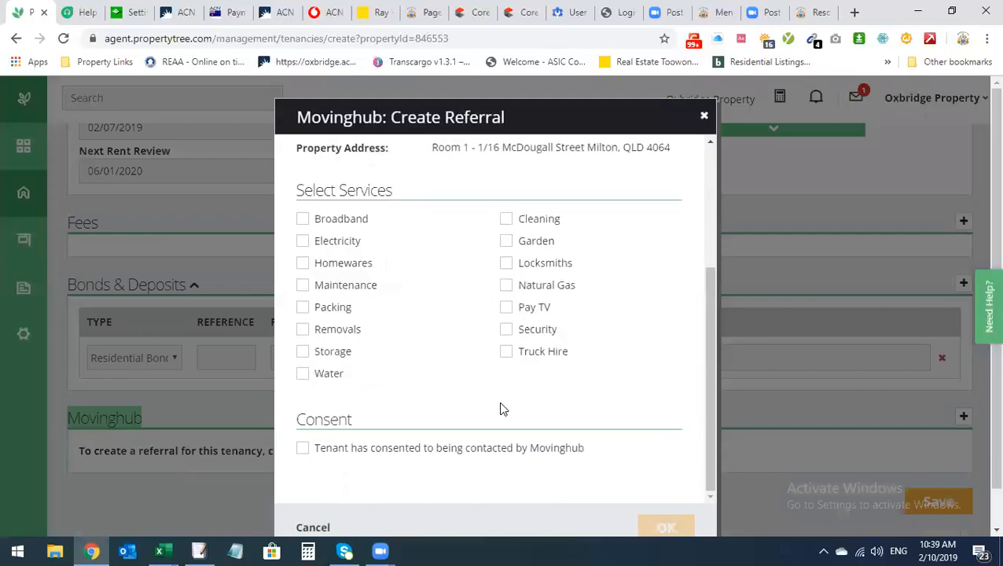
pyautogui.click(313, 527)
pyautogui.scroll(-10, 446, 465)
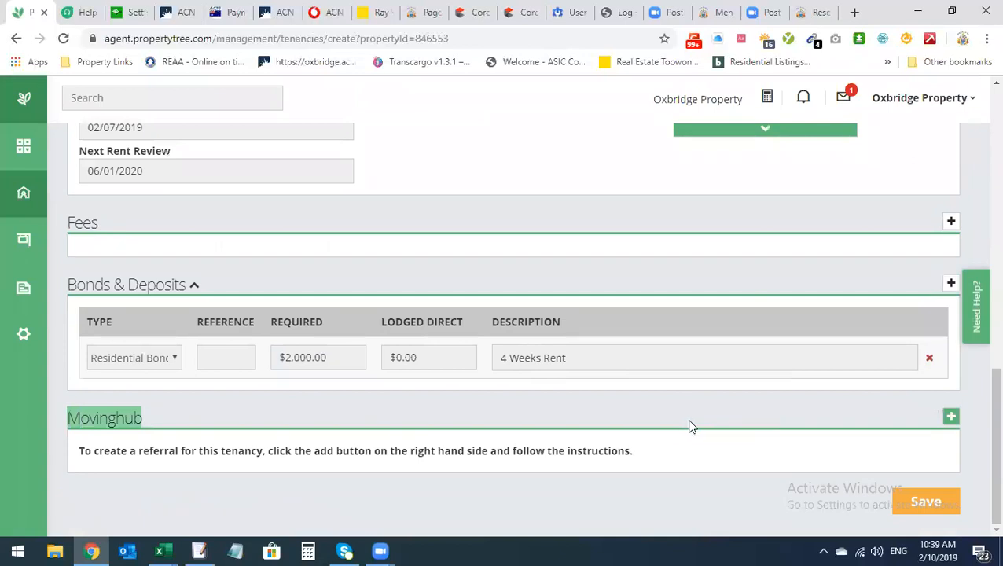
pyautogui.click(930, 501)
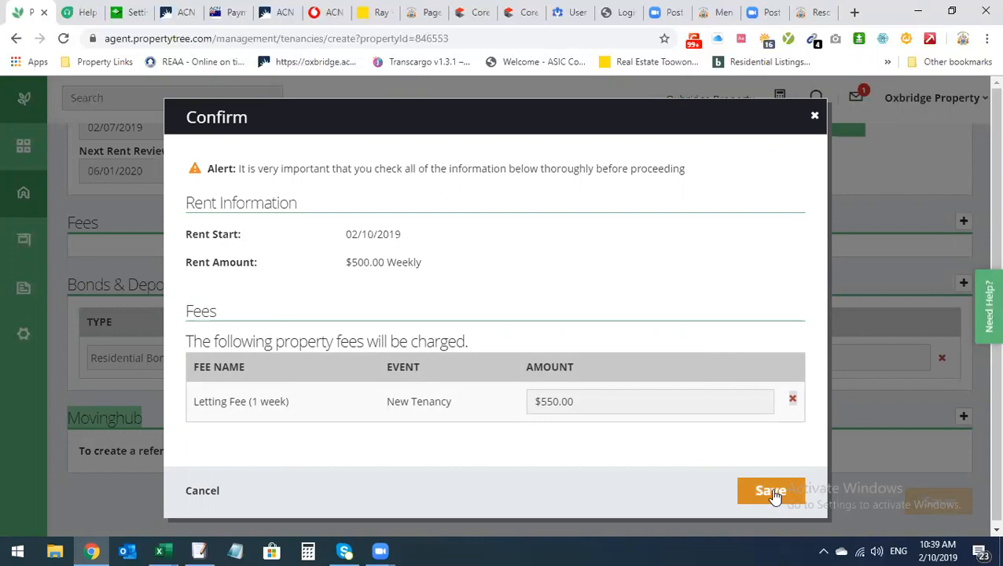
pyautogui.click(198, 494)
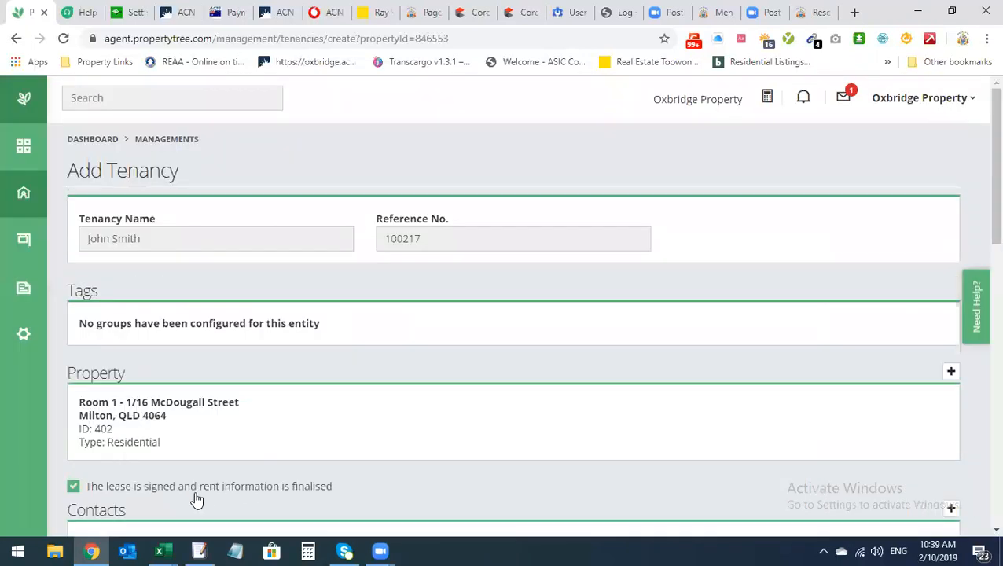
pyautogui.scroll(-1, 394, 376)
pyautogui.scroll(1, 406, 382)
pyautogui.scroll(-2, 326, 321)
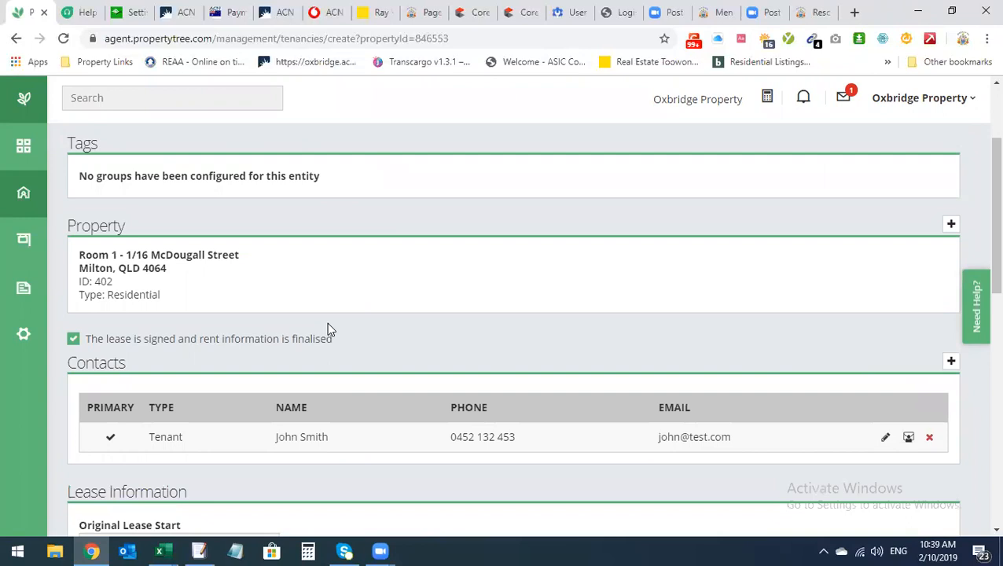
pyautogui.scroll(2, 328, 324)
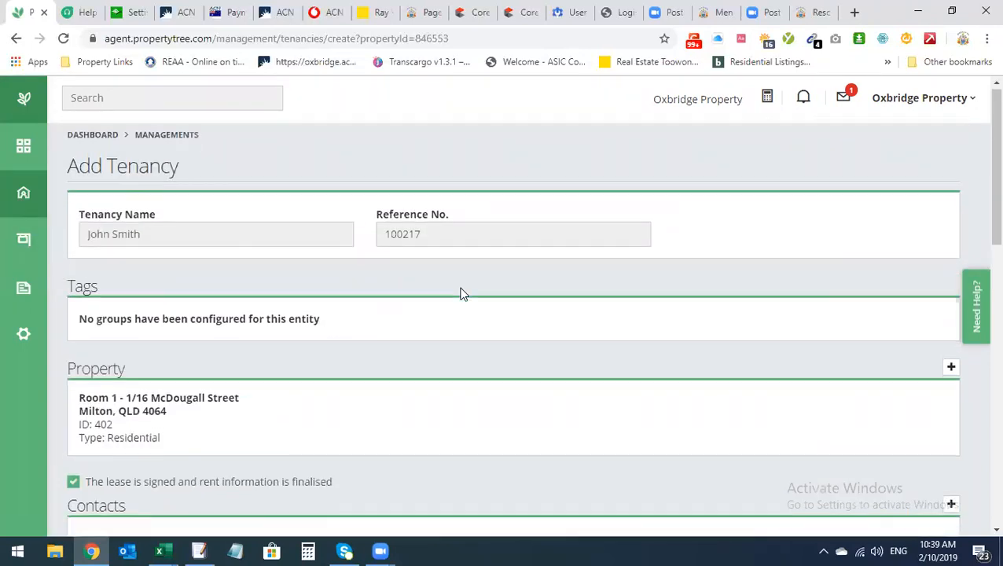
pyautogui.scroll(-10, 460, 290)
pyautogui.scroll(-2, 459, 295)
pyautogui.scroll(5, 460, 295)
pyautogui.scroll(8, 459, 295)
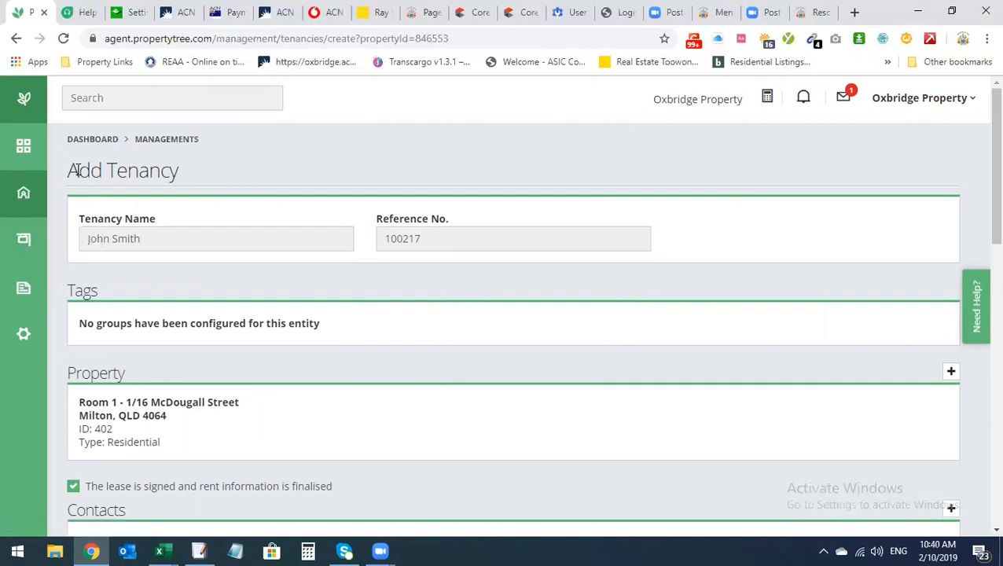
# Leave the unsaved Add Tenancy form via the Dashboard, confirming the prompt, and go to Managements
pyautogui.click(26, 156)
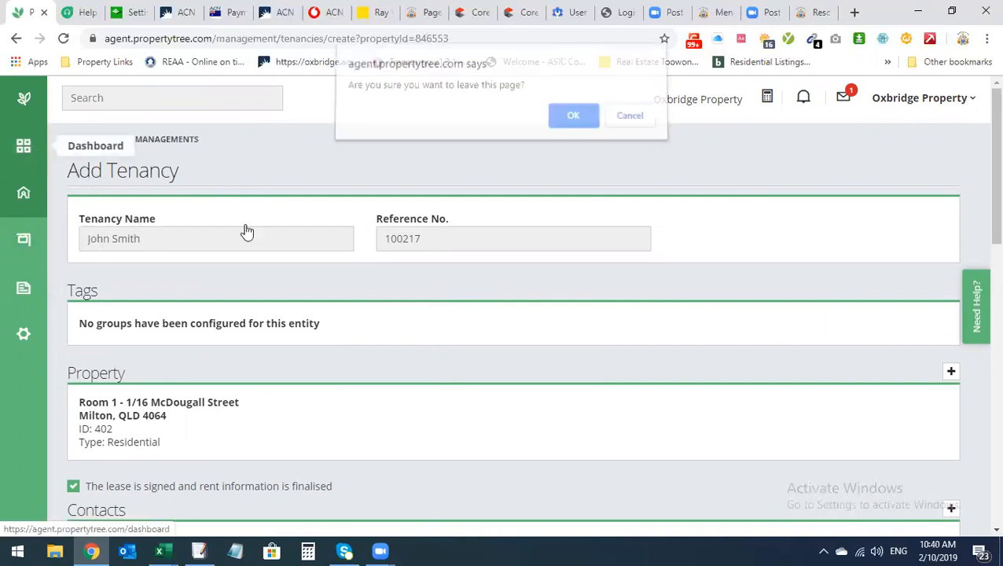
pyautogui.click(570, 121)
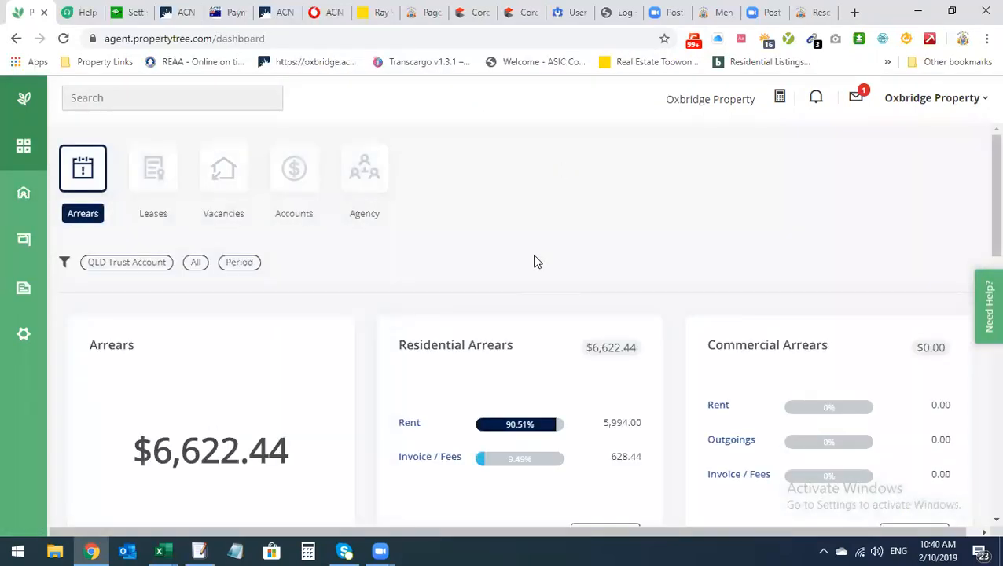
pyautogui.click(28, 201)
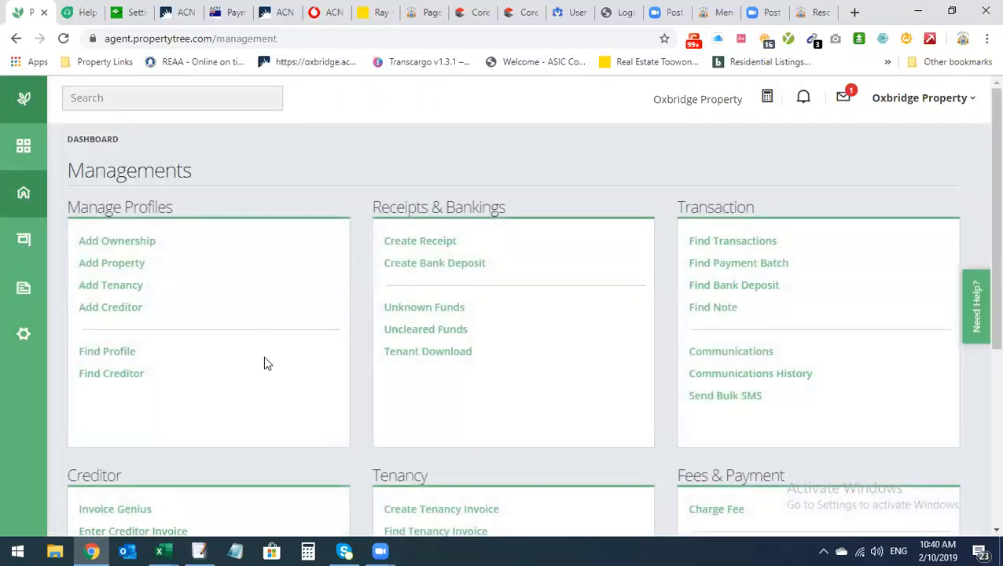
pyautogui.scroll(-2, 305, 386)
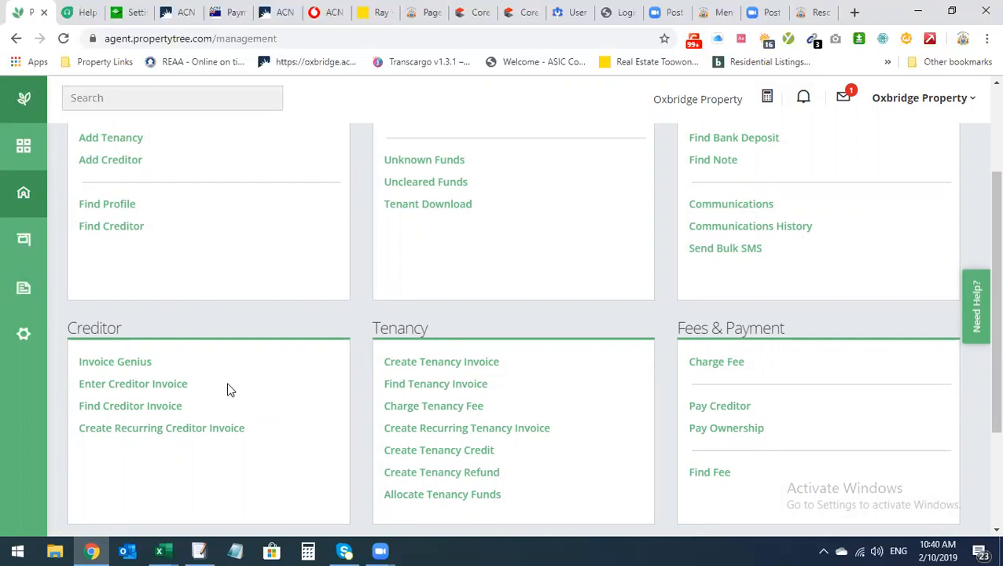
# Open the Enter Creditor Invoice form and look over its creditor search field
pyautogui.click(182, 384)
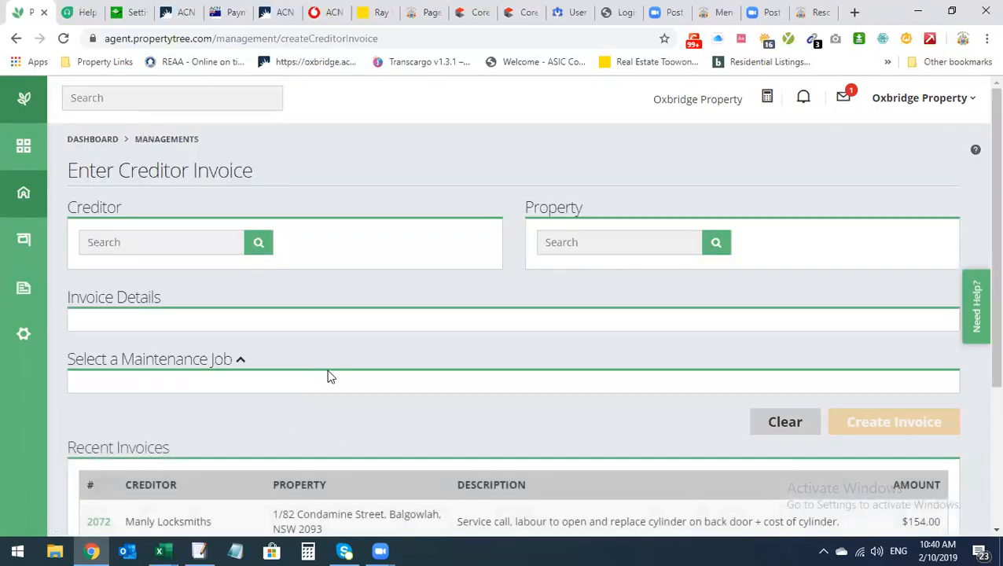
pyautogui.click(126, 244)
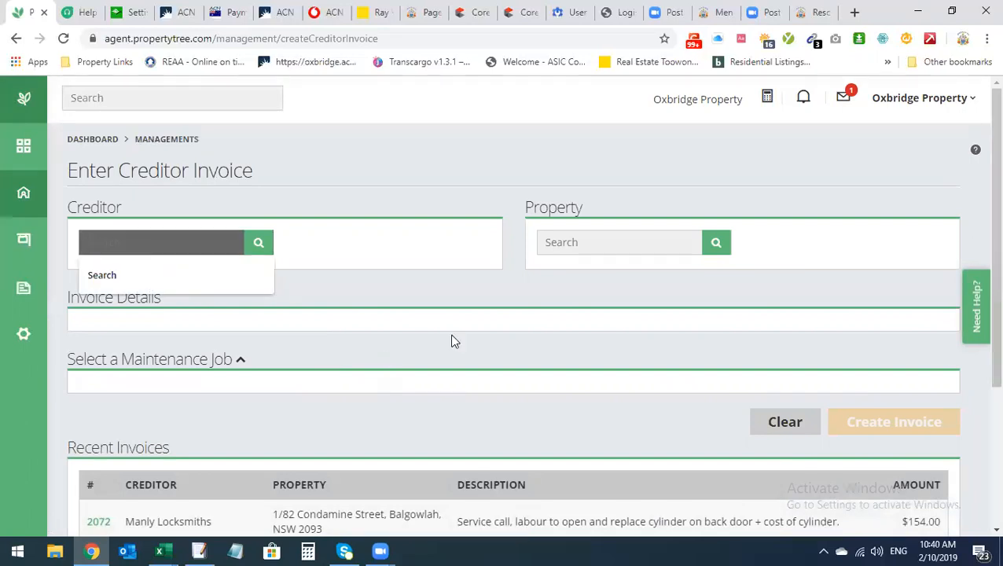
pyautogui.click(437, 349)
pyautogui.scroll(-1, 755, 346)
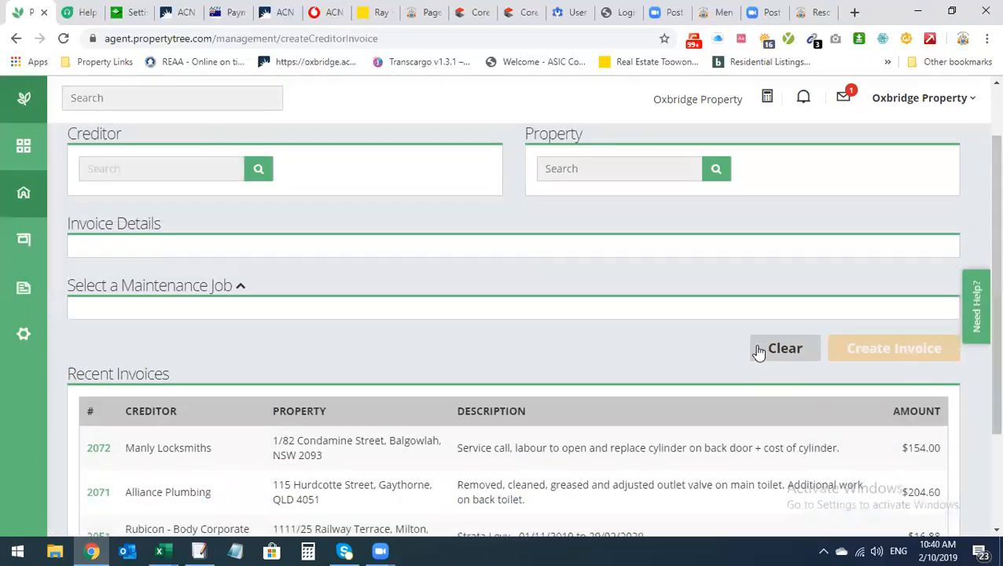
pyautogui.scroll(1, 18, 143)
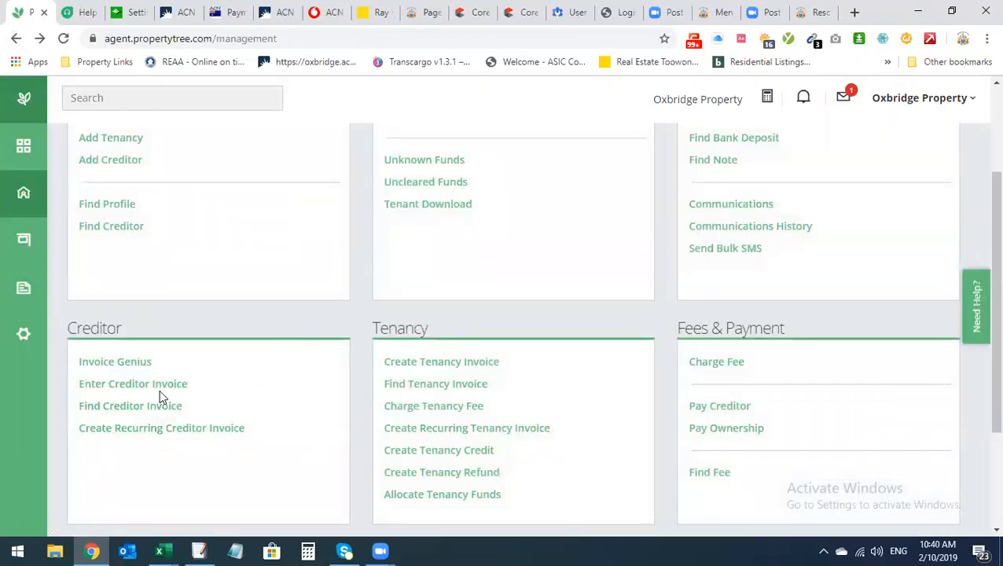
pyautogui.scroll(2, 192, 432)
# Start a new creditor and view the company details dialog's name and ABN fields
pyautogui.click(114, 307)
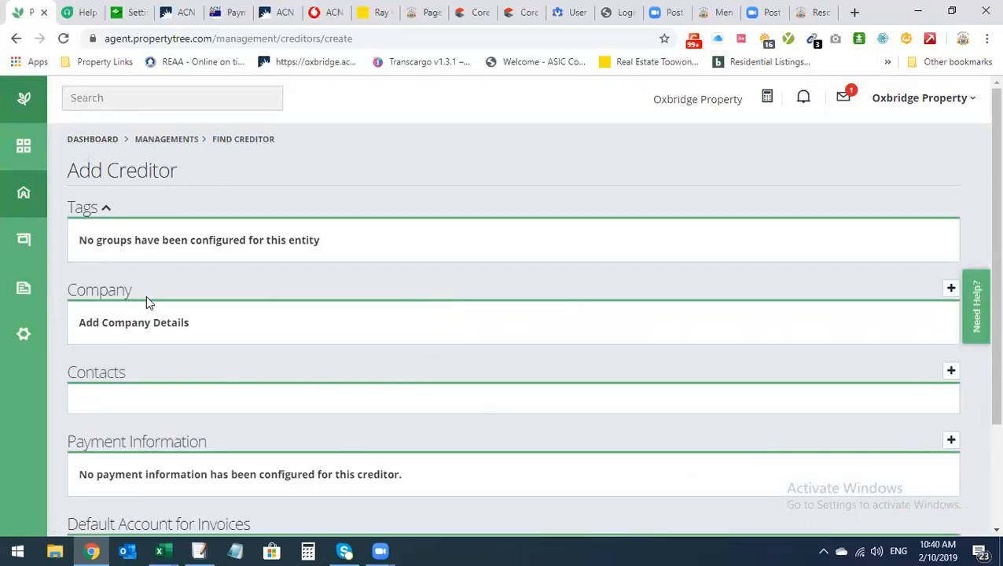
pyautogui.click(952, 288)
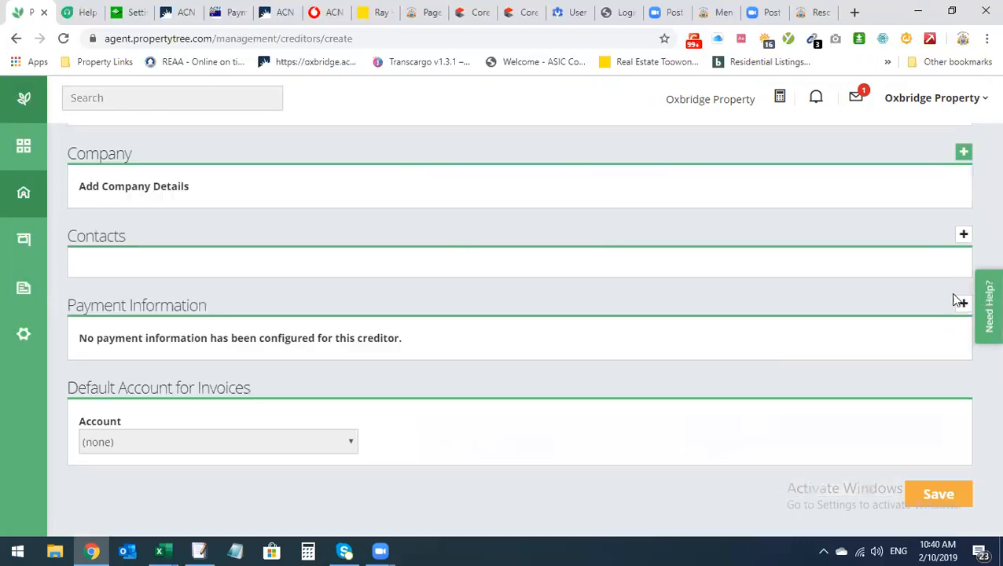
pyautogui.scroll(-1, 417, 382)
pyautogui.scroll(1, 352, 251)
pyautogui.click(348, 220)
pyautogui.click(348, 283)
pyautogui.scroll(-1, 421, 358)
# Check the biller search and company address fields, then cancel the company details dialog
pyautogui.click(386, 277)
pyautogui.click(465, 308)
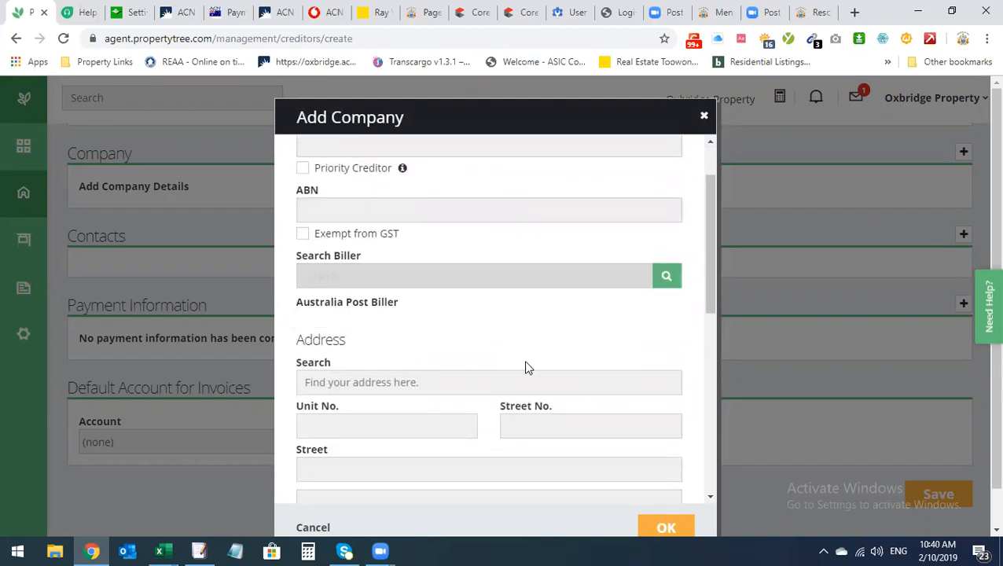
pyautogui.scroll(-3, 462, 416)
pyautogui.scroll(2, 464, 411)
pyautogui.click(408, 310)
pyautogui.scroll(-5, 419, 330)
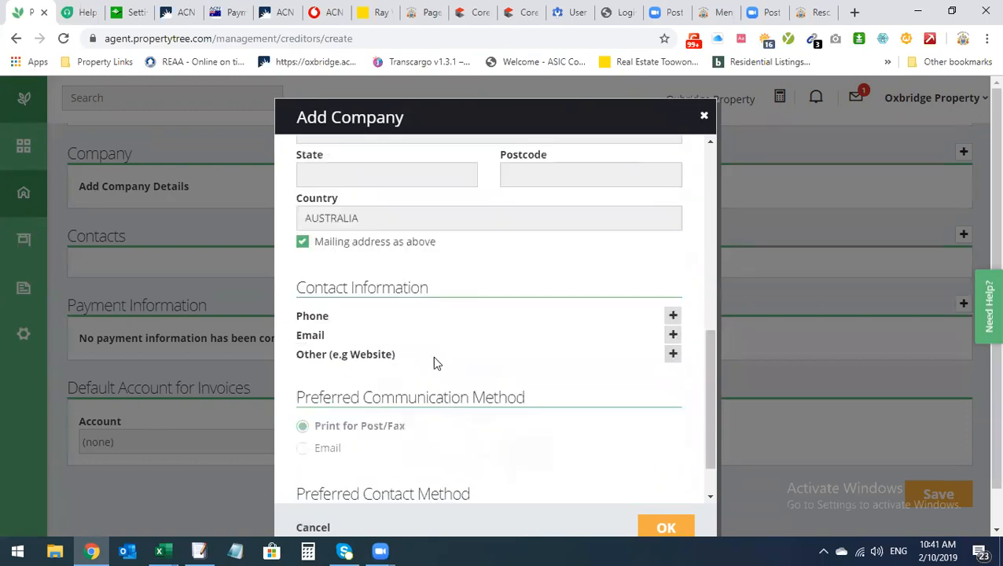
pyautogui.scroll(-1, 464, 477)
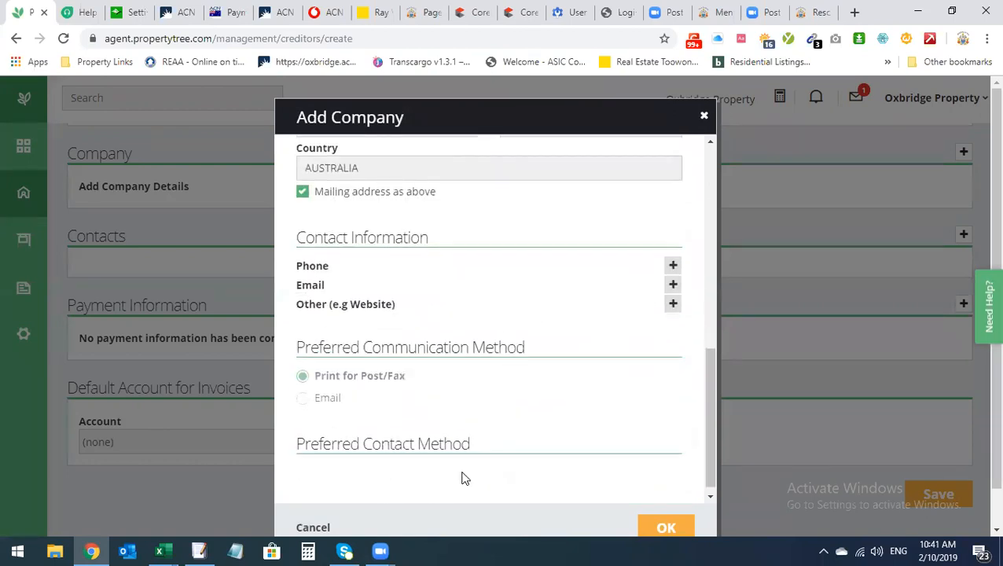
pyautogui.click(314, 527)
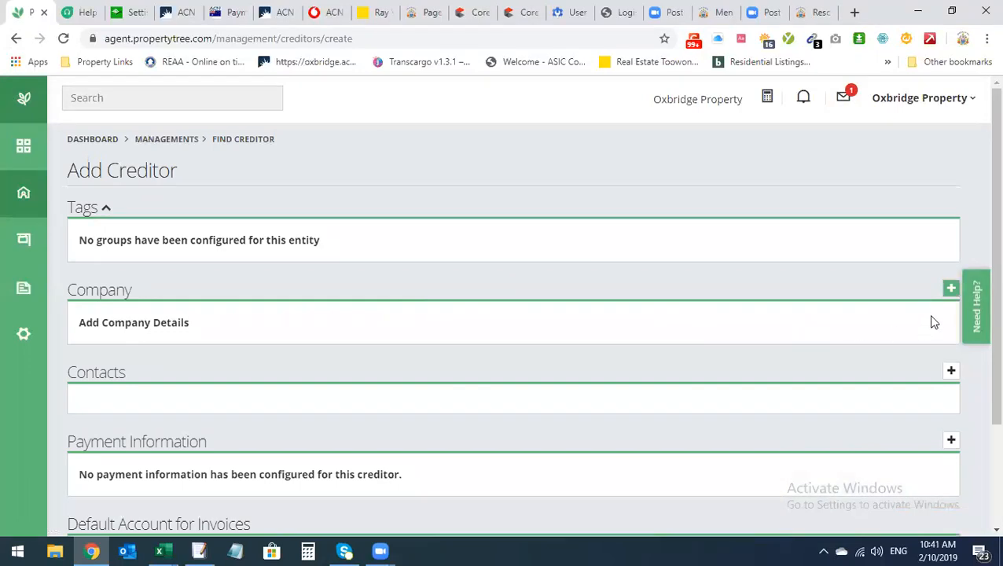
# View the contact dialog's given and family name fields, then cancel it unsaved
pyautogui.click(952, 373)
pyautogui.click(363, 260)
pyautogui.click(549, 308)
pyautogui.scroll(-4, 482, 388)
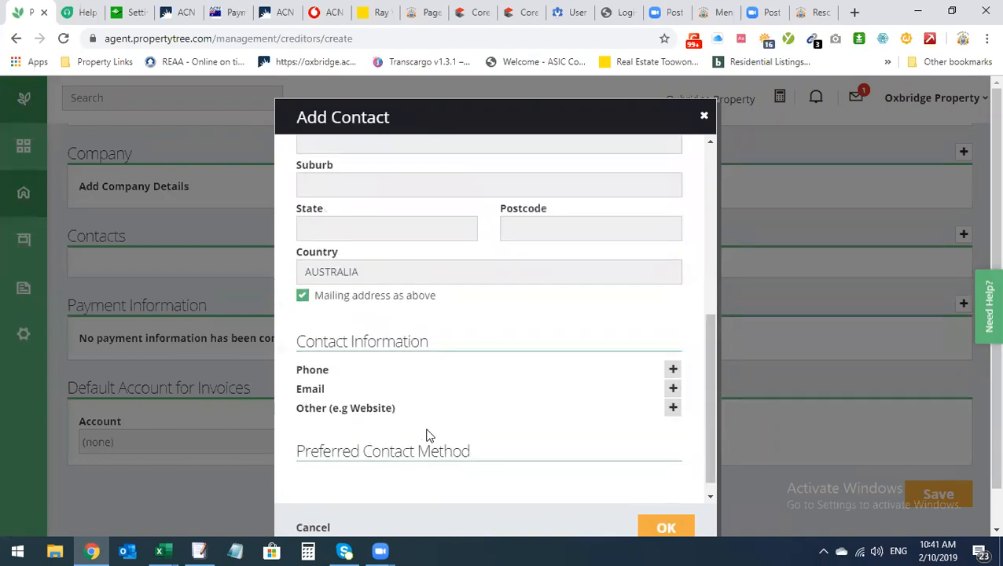
pyautogui.click(324, 527)
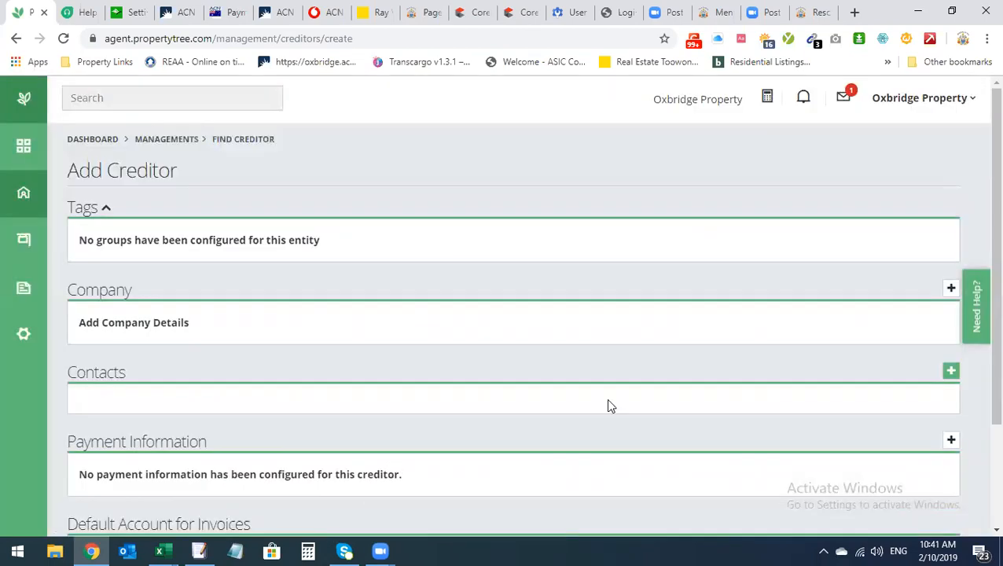
# View the payment dialog's BSB, account number and account name fields, cancel it, and scroll to Save
pyautogui.scroll(-3, 771, 392)
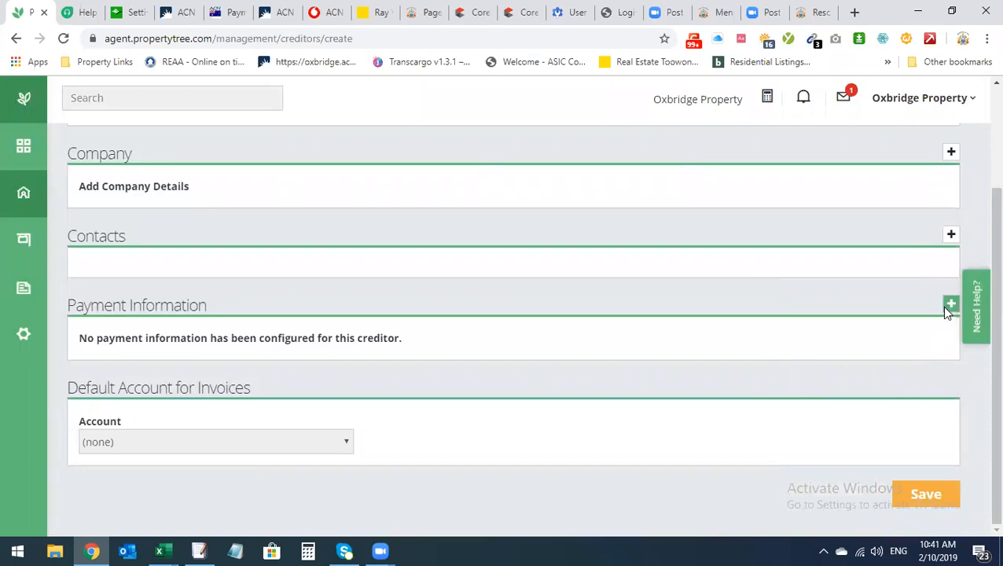
pyautogui.click(950, 305)
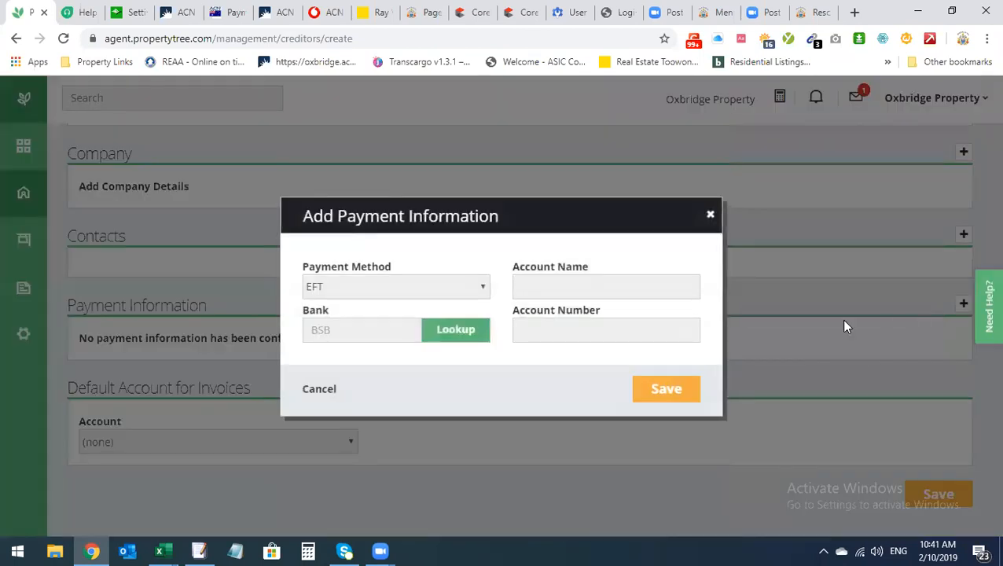
pyautogui.click(322, 331)
pyautogui.click(570, 337)
pyautogui.click(361, 337)
pyautogui.click(610, 290)
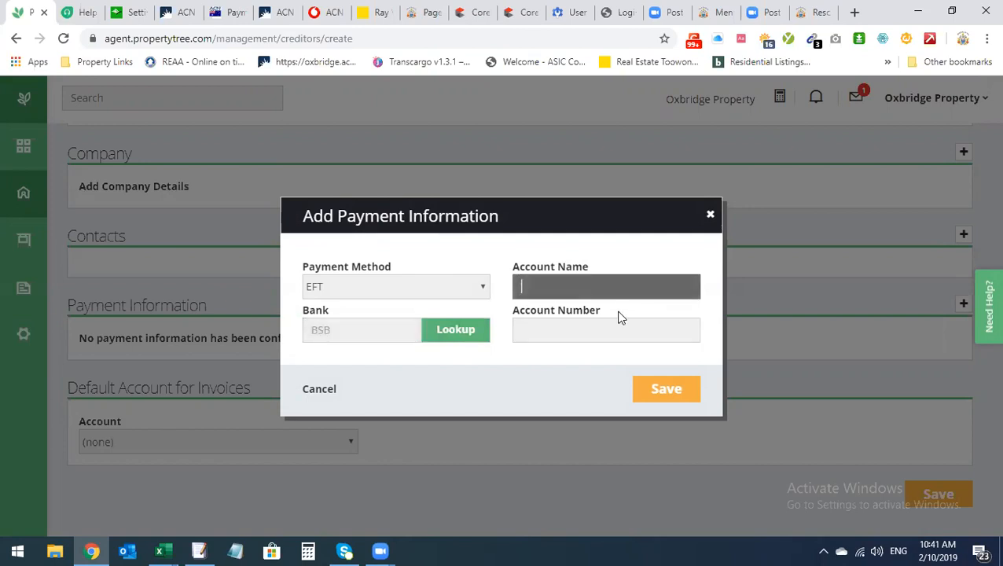
pyautogui.click(315, 390)
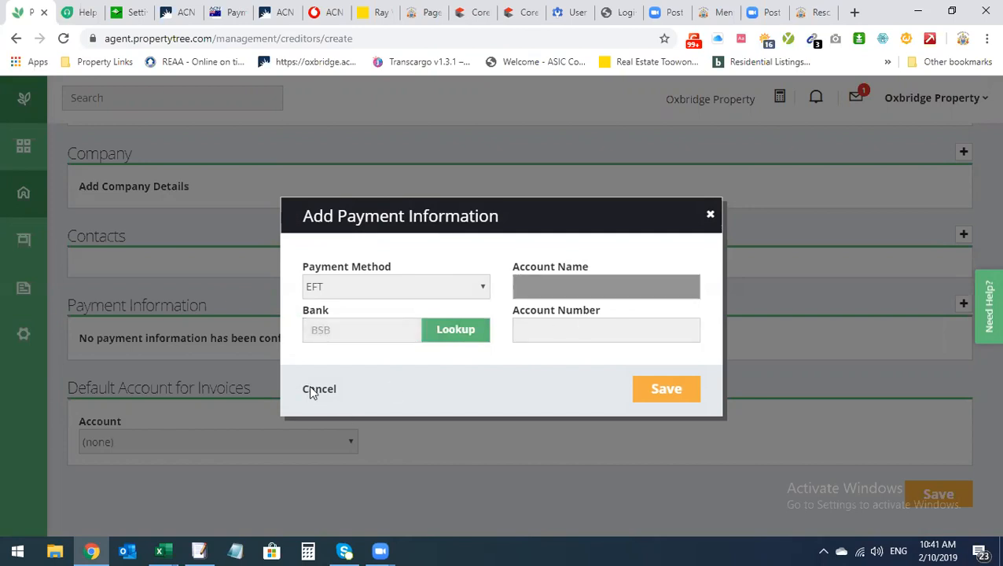
pyautogui.scroll(-3, 352, 393)
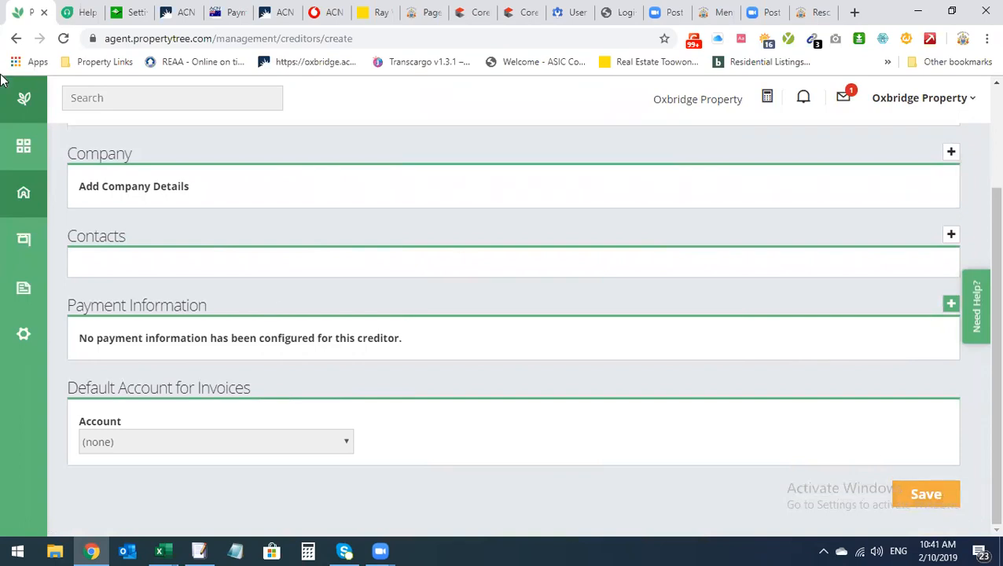
# Return to Managements and open a fresh Enter Creditor Invoice form
pyautogui.click(16, 39)
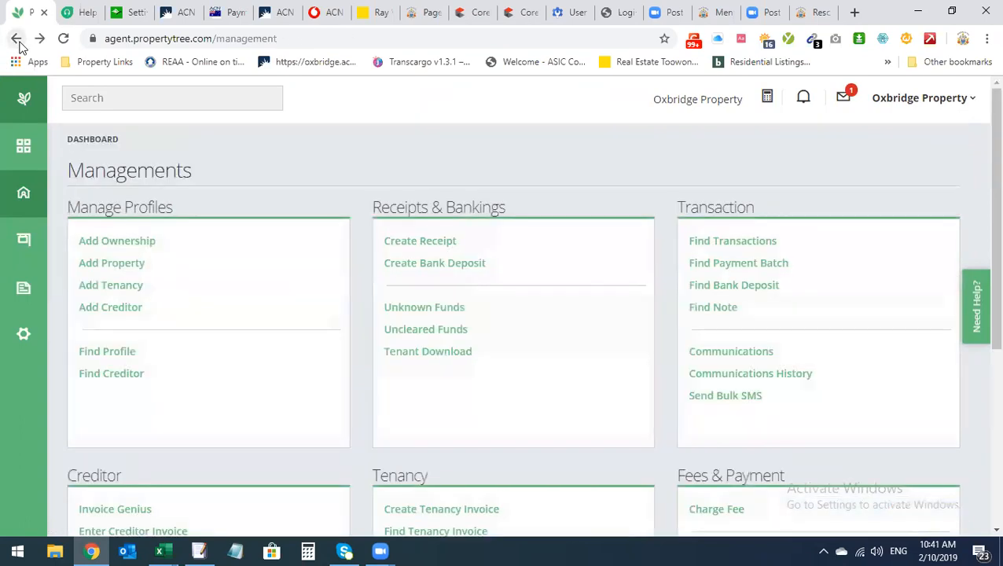
pyautogui.scroll(-2, 211, 309)
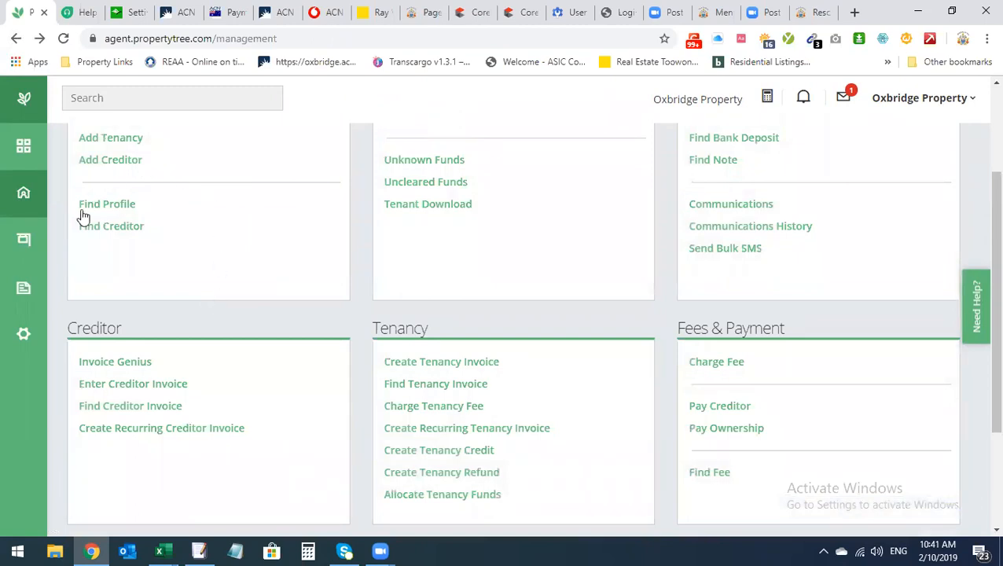
pyautogui.click(157, 385)
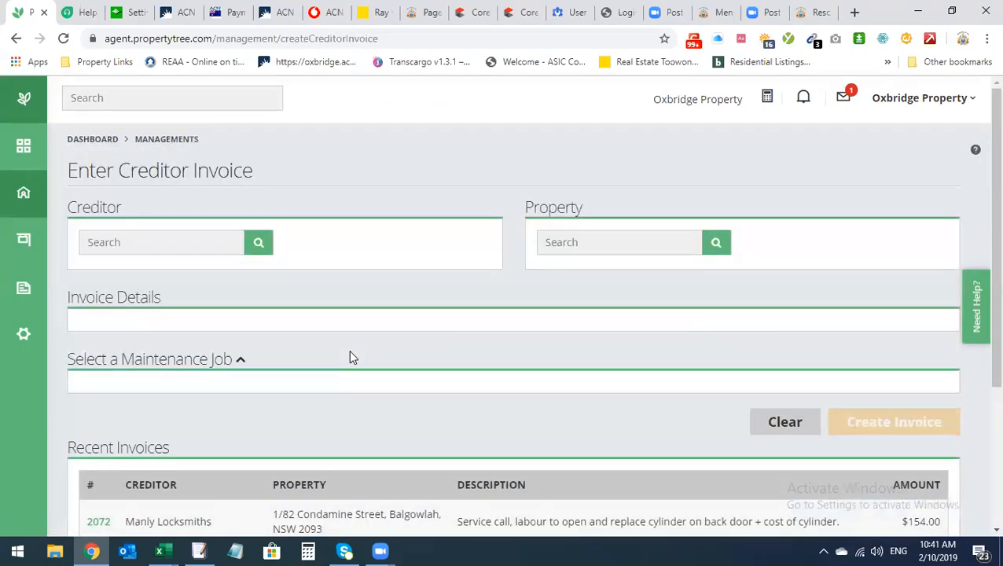
pyautogui.click(153, 245)
pyautogui.click(350, 393)
pyautogui.scroll(-1, 321, 448)
pyautogui.scroll(1, 907, 446)
# Search 'manly' and choose Manly Locksmiths as the invoice creditor
pyautogui.click(135, 240)
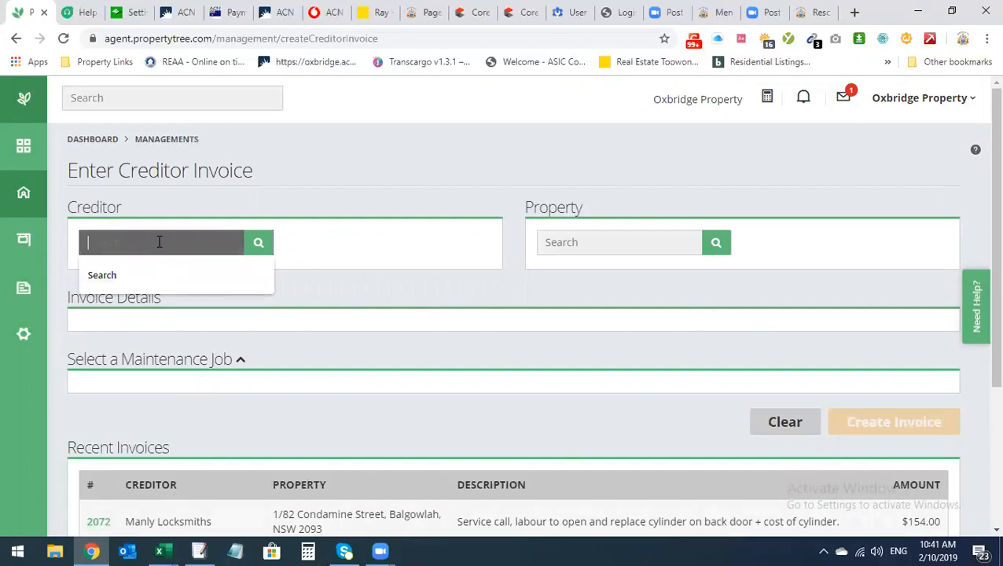
pyautogui.write('manl')
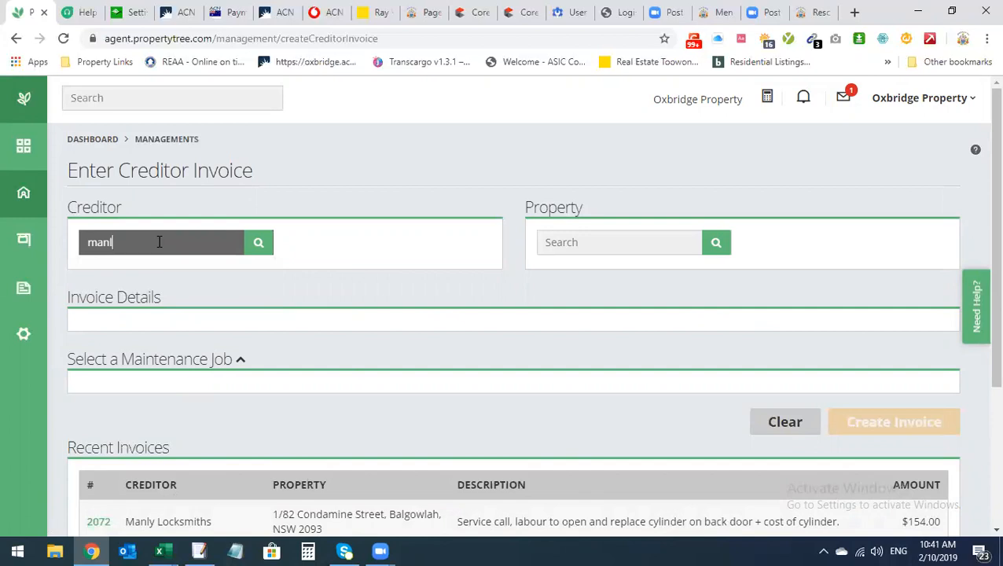
pyautogui.write('y lock')
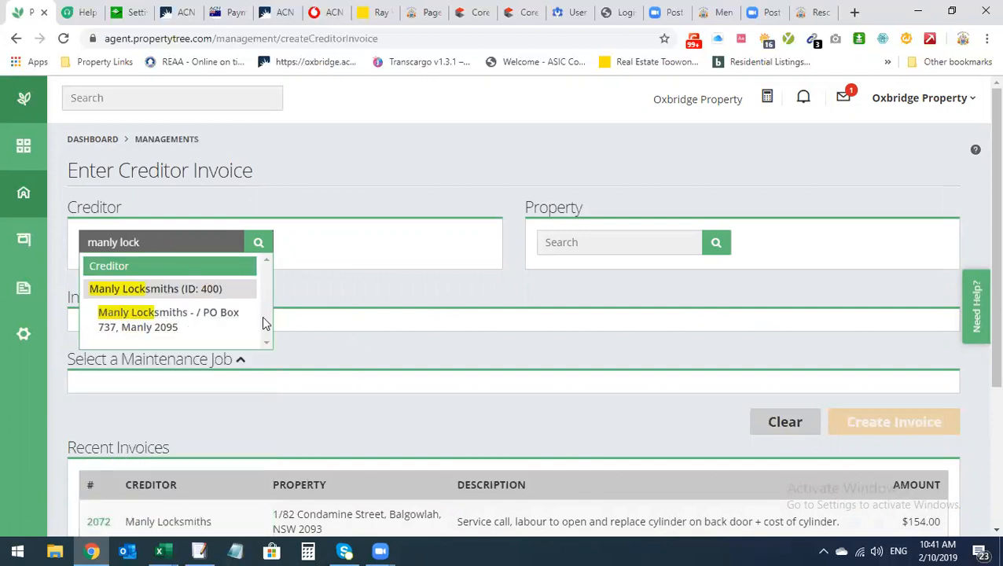
pyautogui.click(236, 317)
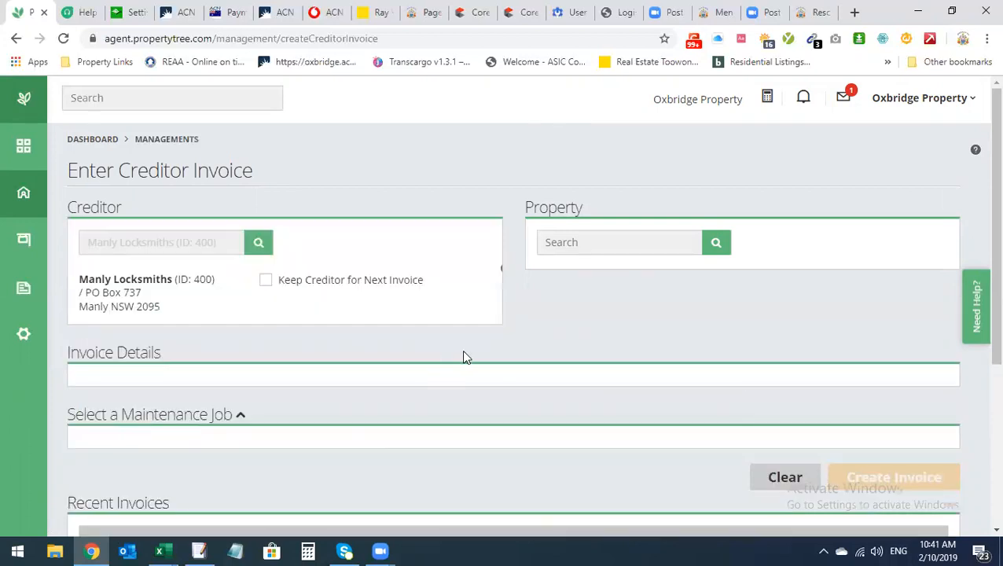
pyautogui.click(559, 245)
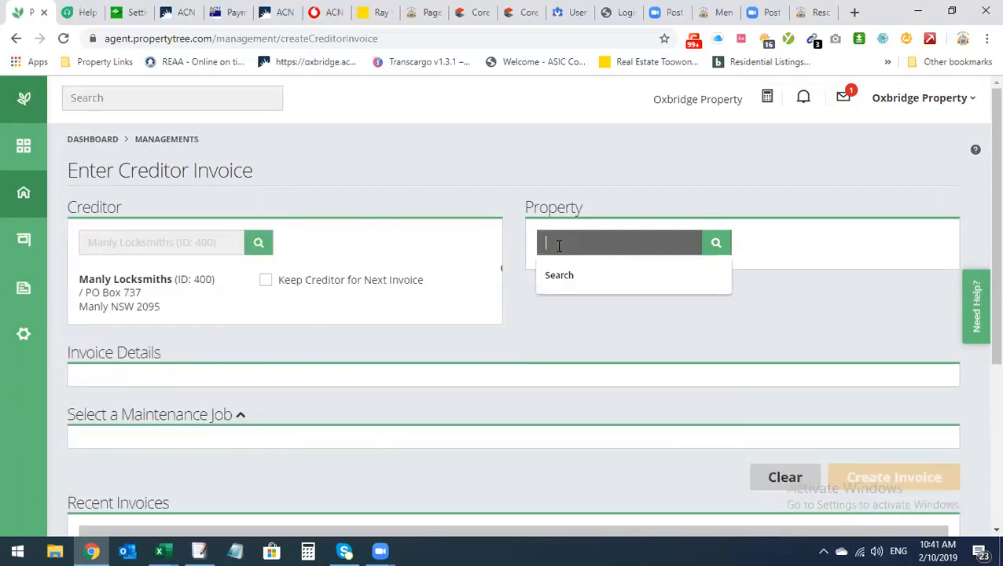
pyautogui.write('82')
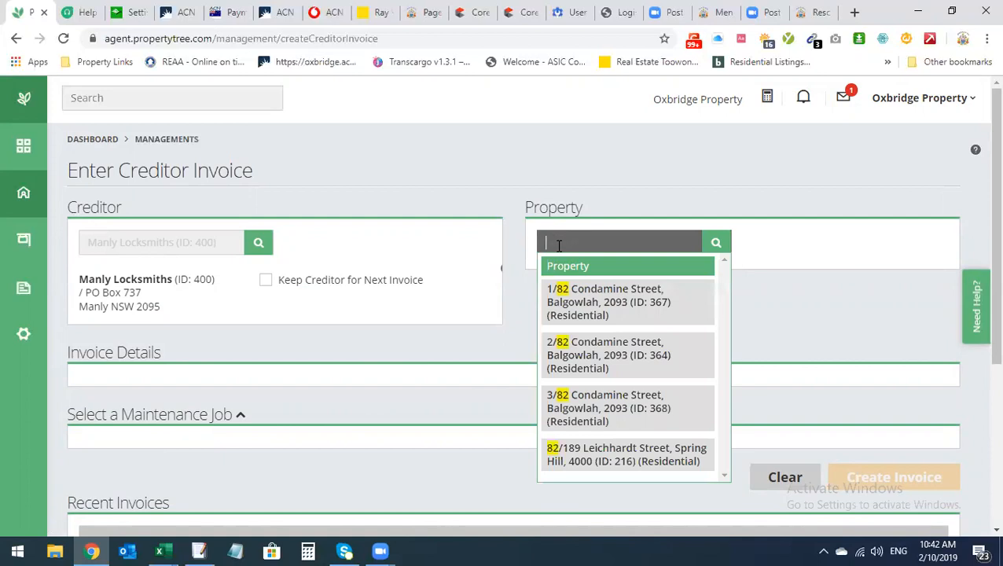
pyautogui.write('1/82')
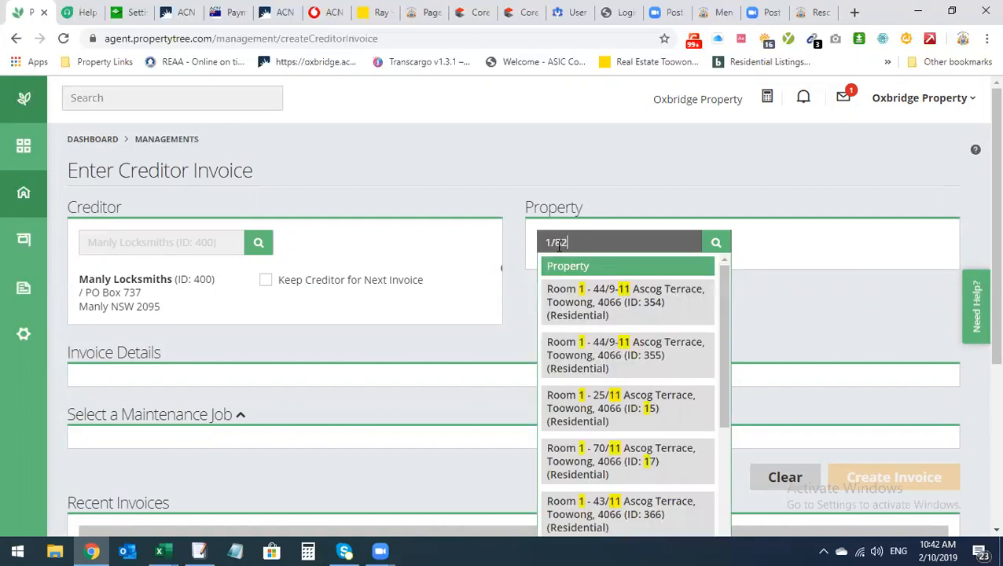
pyautogui.click(595, 312)
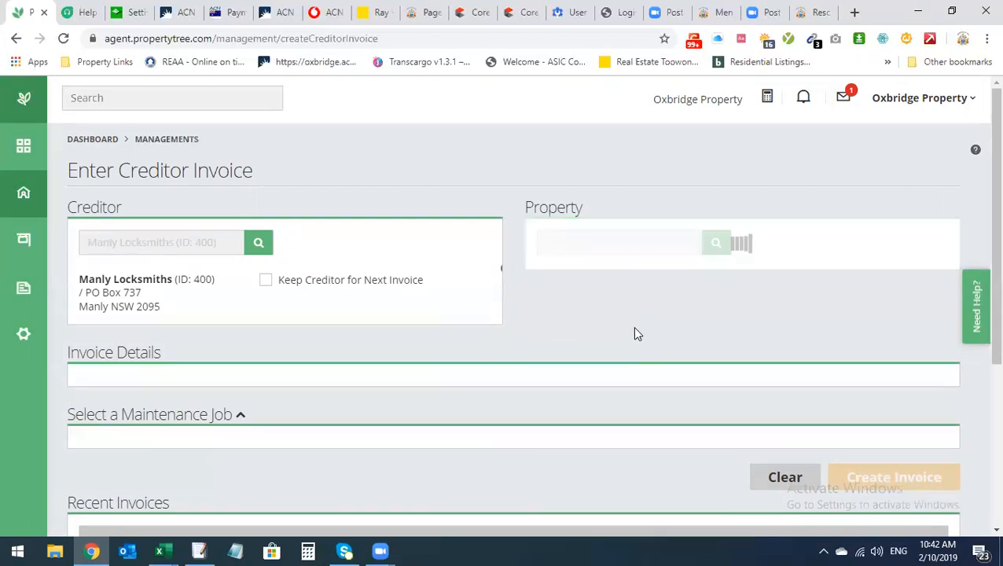
pyautogui.scroll(-1, 659, 304)
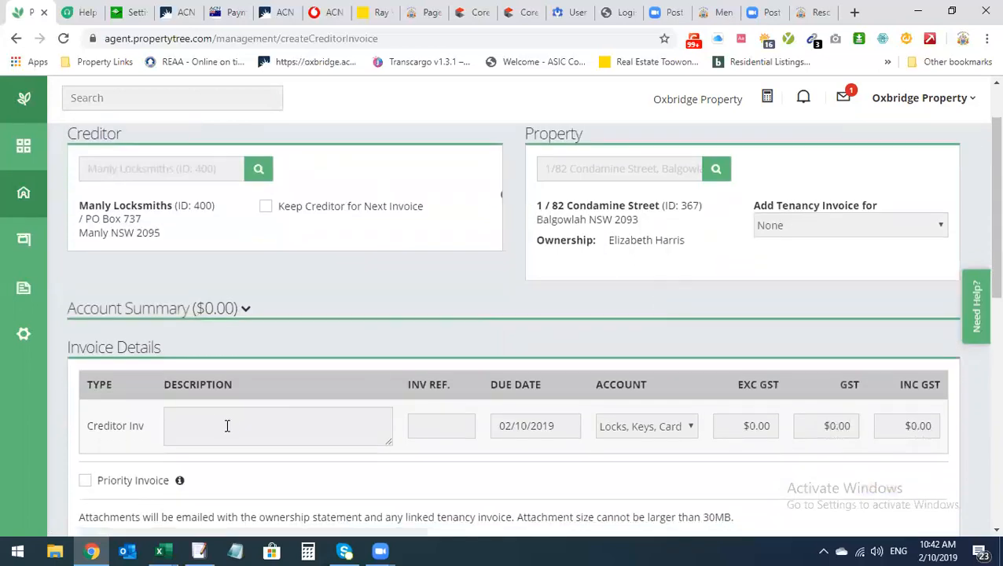
# Look over the Description, Inv Ref, due date calendar and expense account list, leaving the account unchanged
pyautogui.click(212, 426)
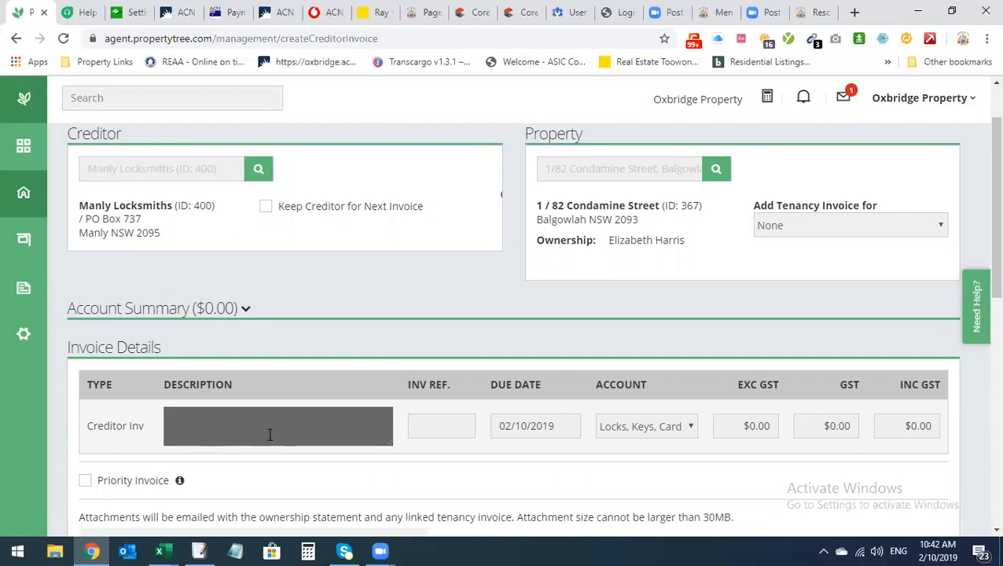
pyautogui.click(456, 427)
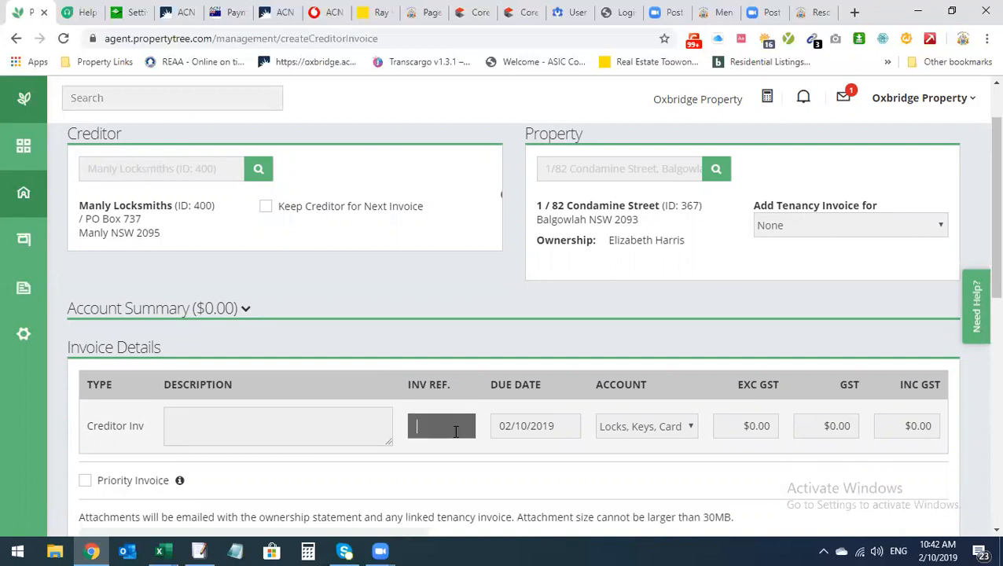
pyautogui.click(568, 435)
pyautogui.click(681, 432)
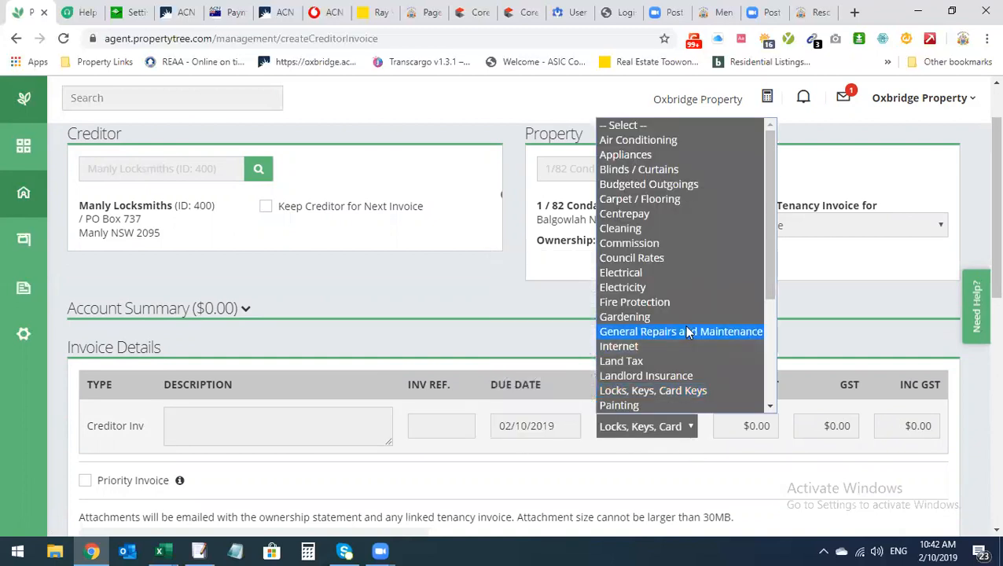
pyautogui.scroll(-4, 688, 332)
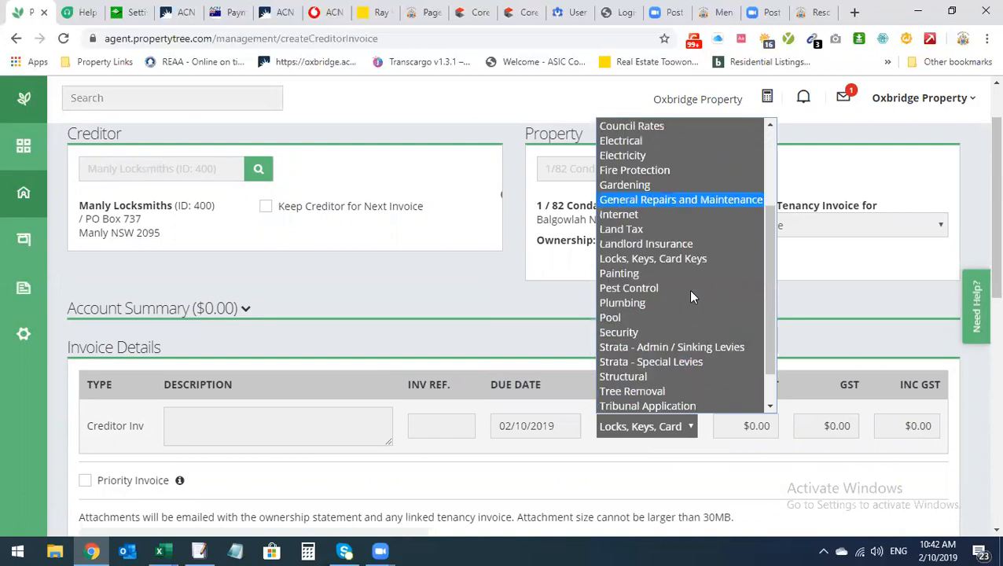
pyautogui.click(516, 318)
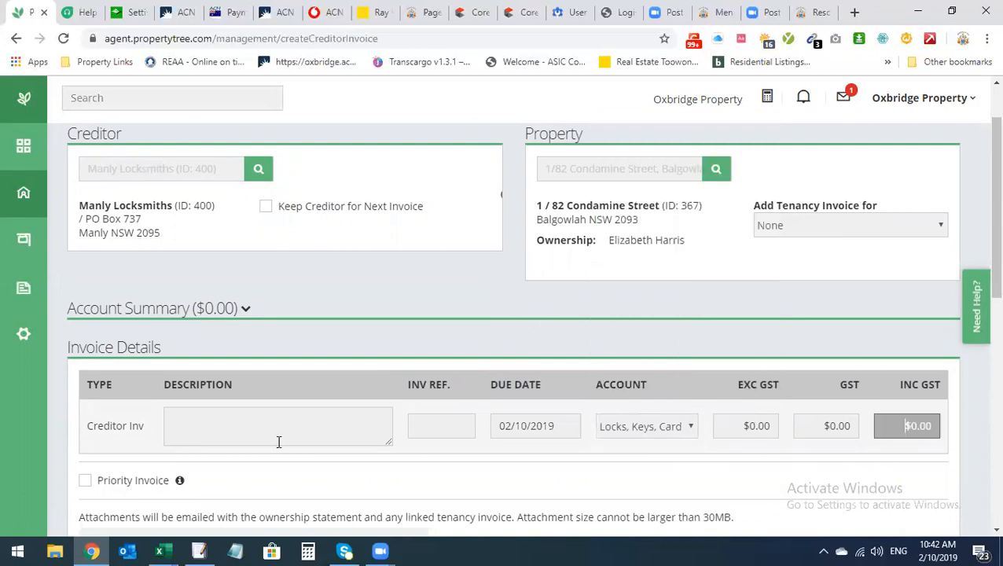
pyautogui.scroll(-2, 291, 431)
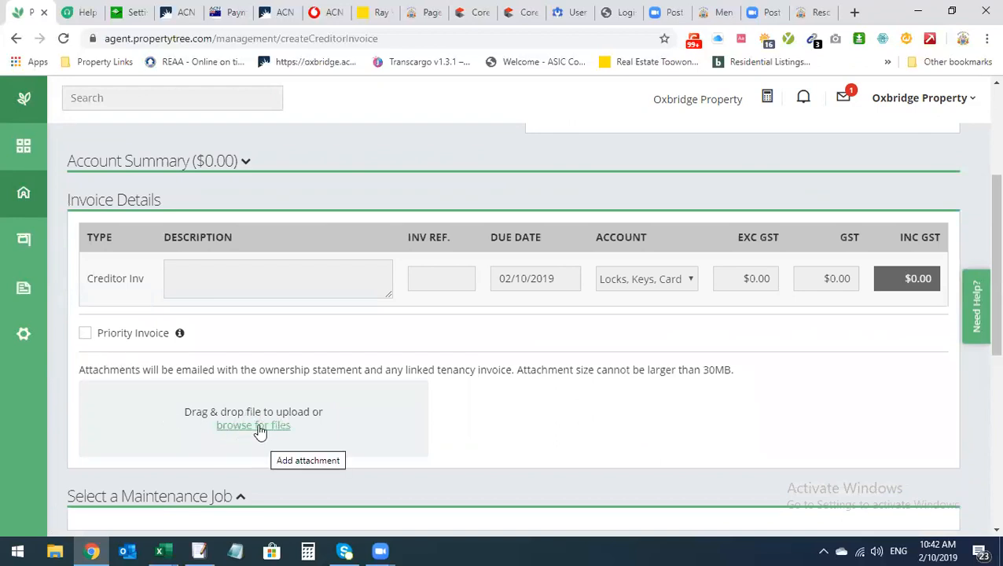
pyautogui.scroll(3, 278, 424)
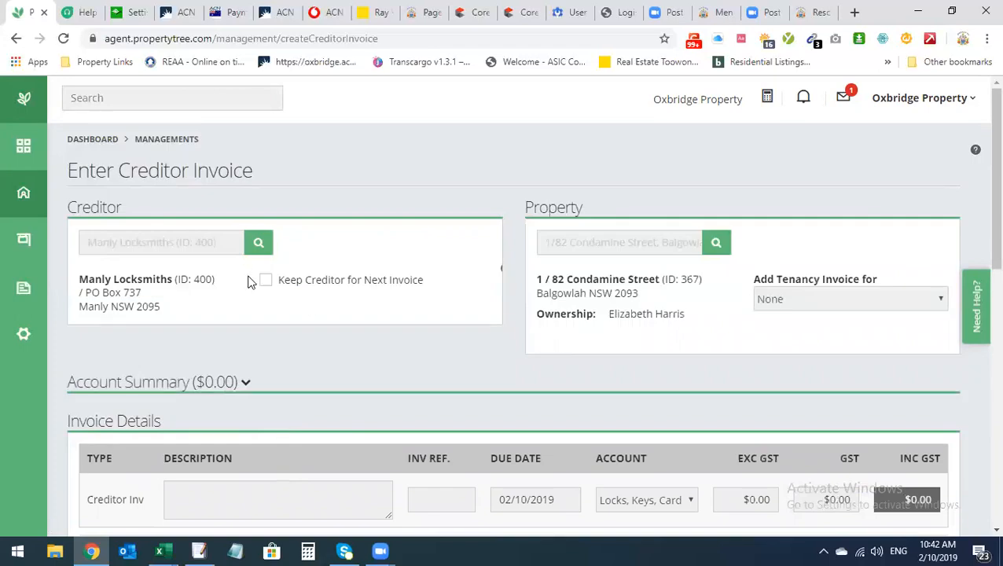
pyautogui.scroll(-3, 250, 281)
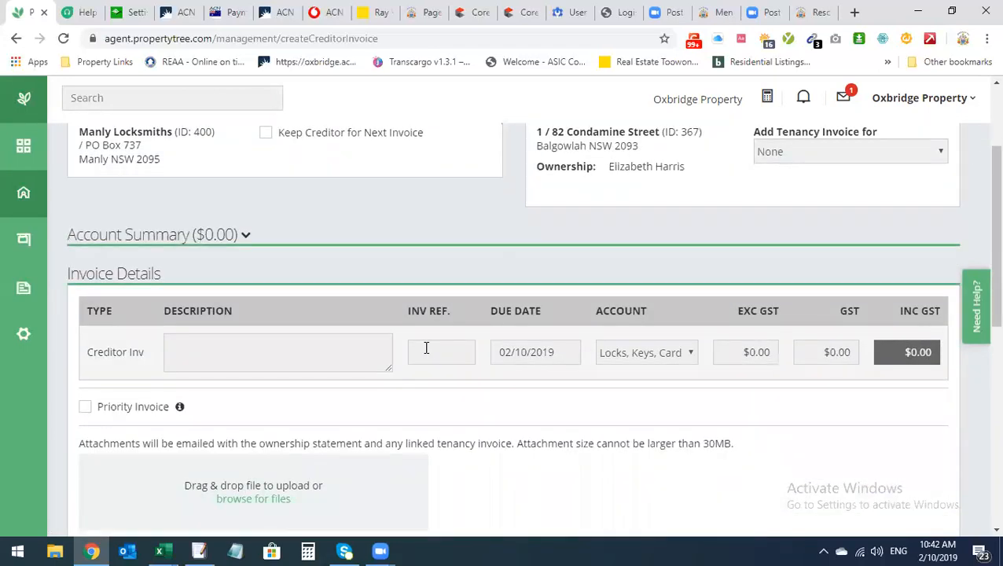
pyautogui.scroll(2, 426, 347)
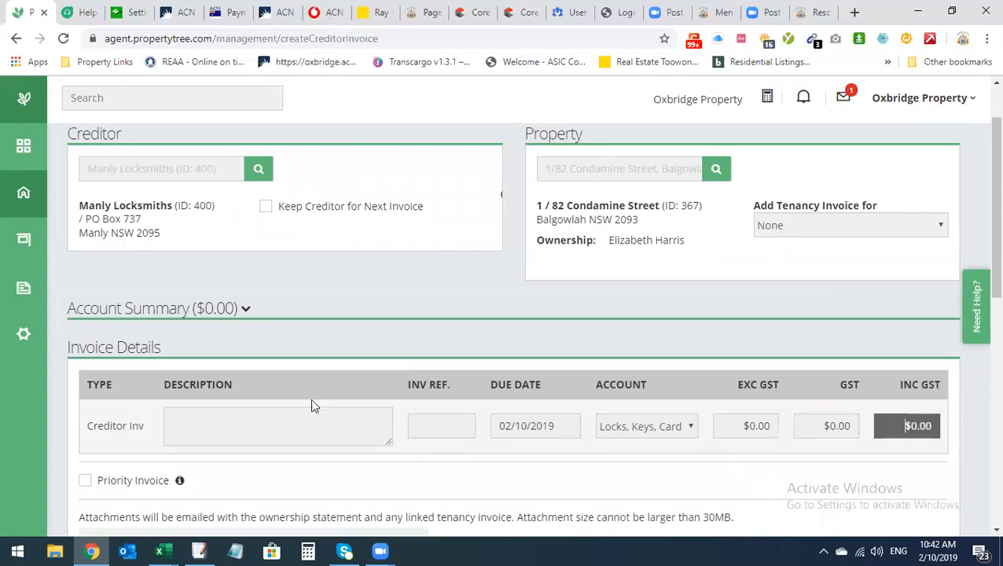
pyautogui.scroll(-2, 311, 409)
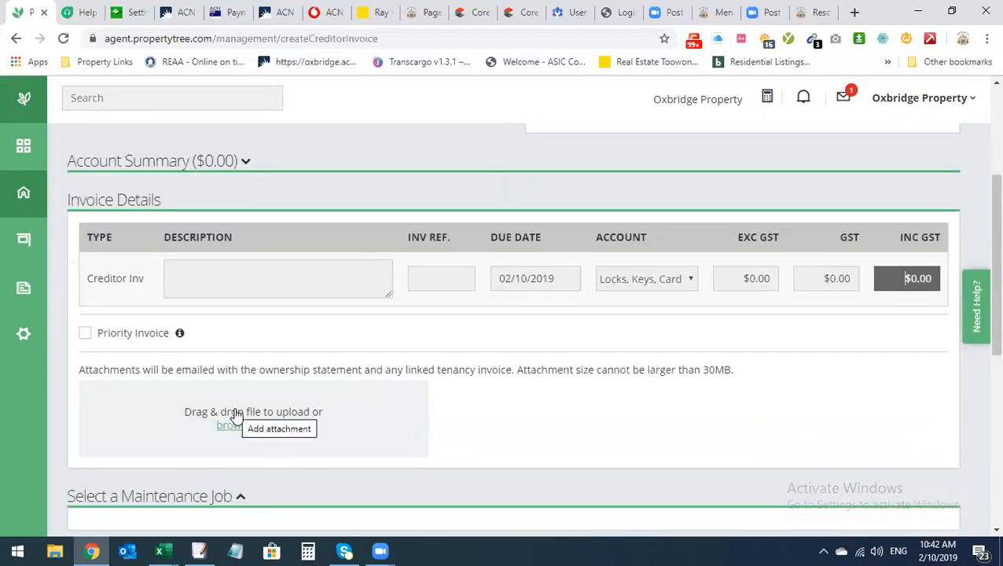
pyautogui.scroll(1, 240, 378)
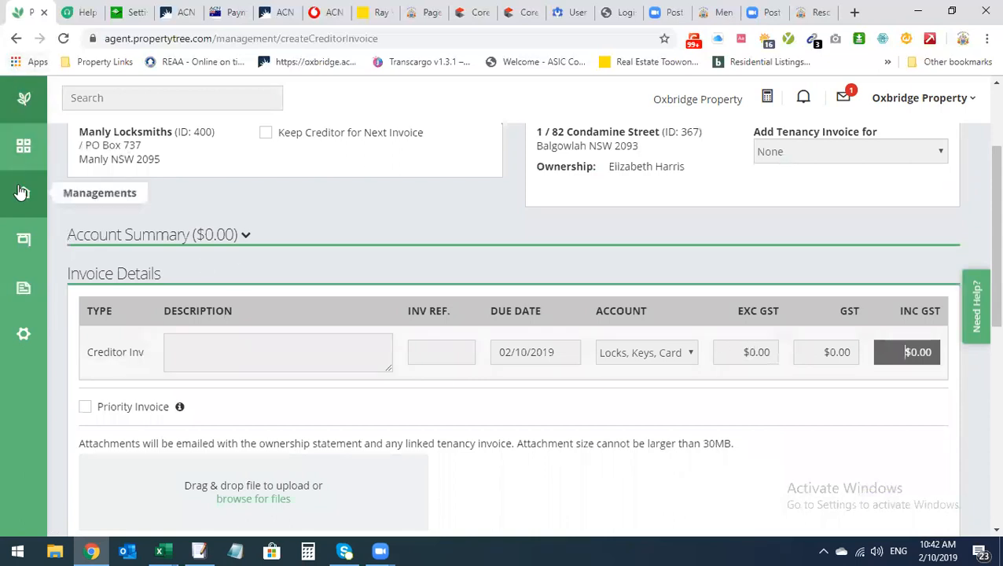
# Leave the unsaved creditor invoice for the Managements overview, confirming the leave-page prompt
pyautogui.click(16, 38)
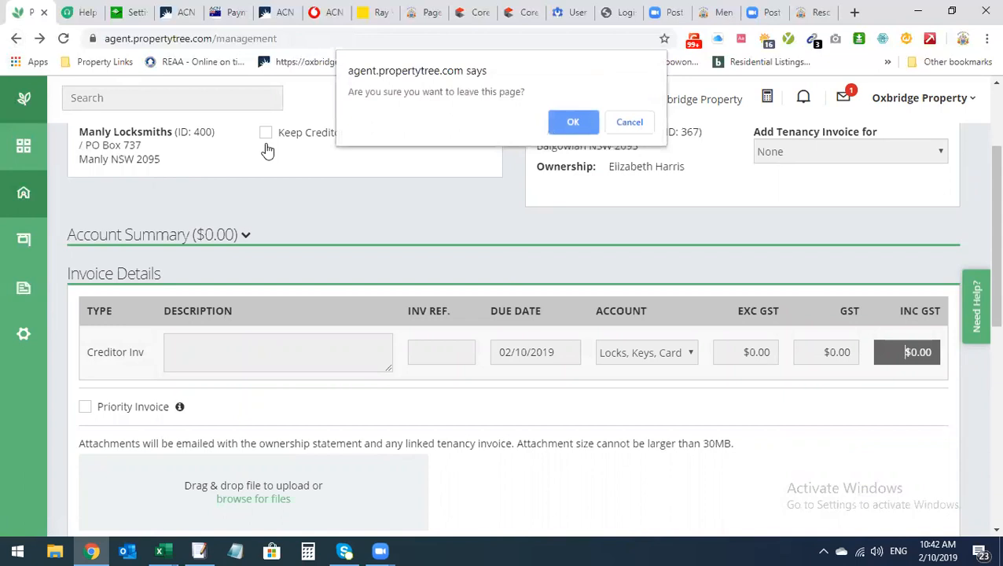
pyautogui.click(581, 125)
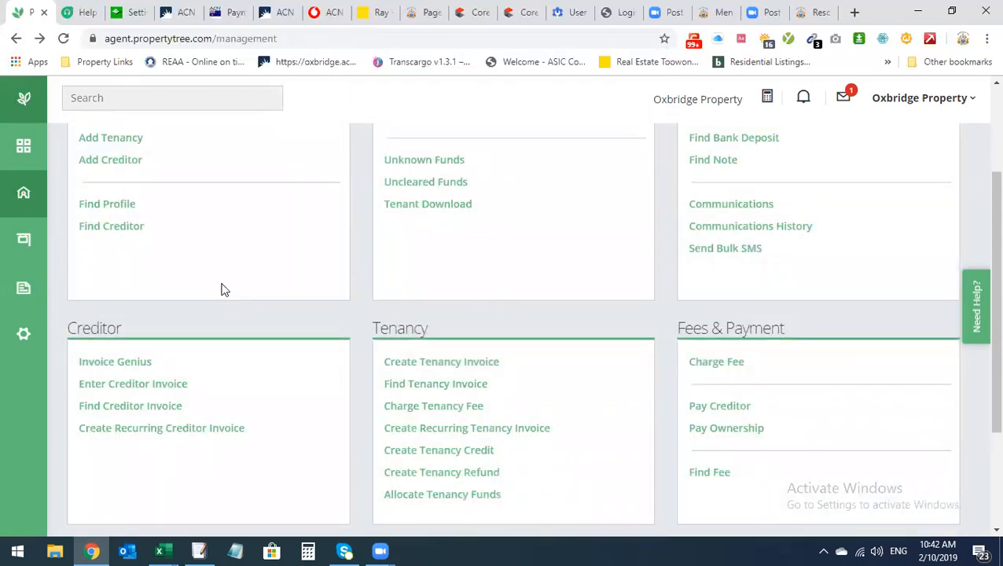
pyautogui.scroll(1, 223, 290)
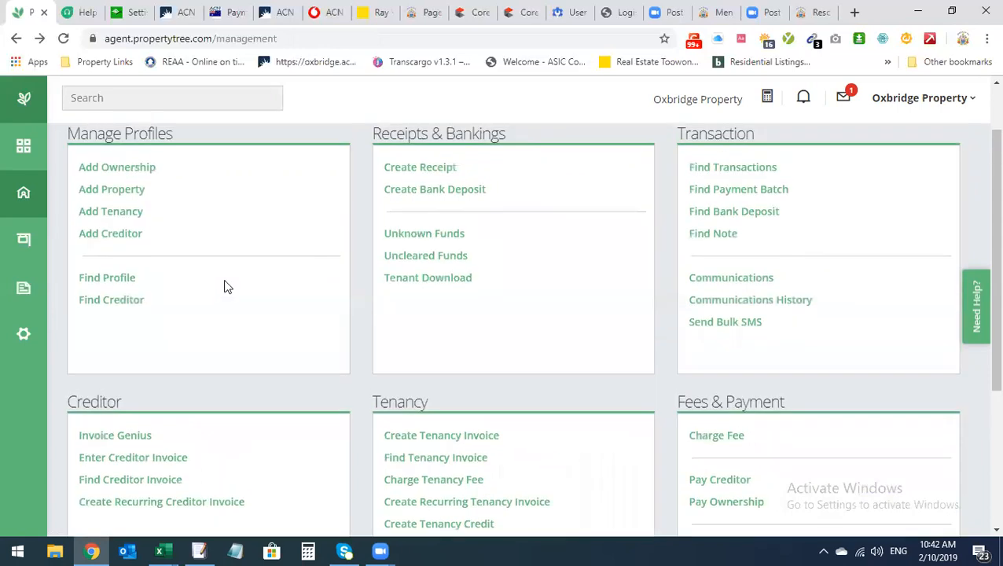
pyautogui.scroll(-1, 870, 218)
pyautogui.scroll(1, 871, 218)
pyautogui.scroll(-1, 869, 217)
pyautogui.scroll(-1, 863, 217)
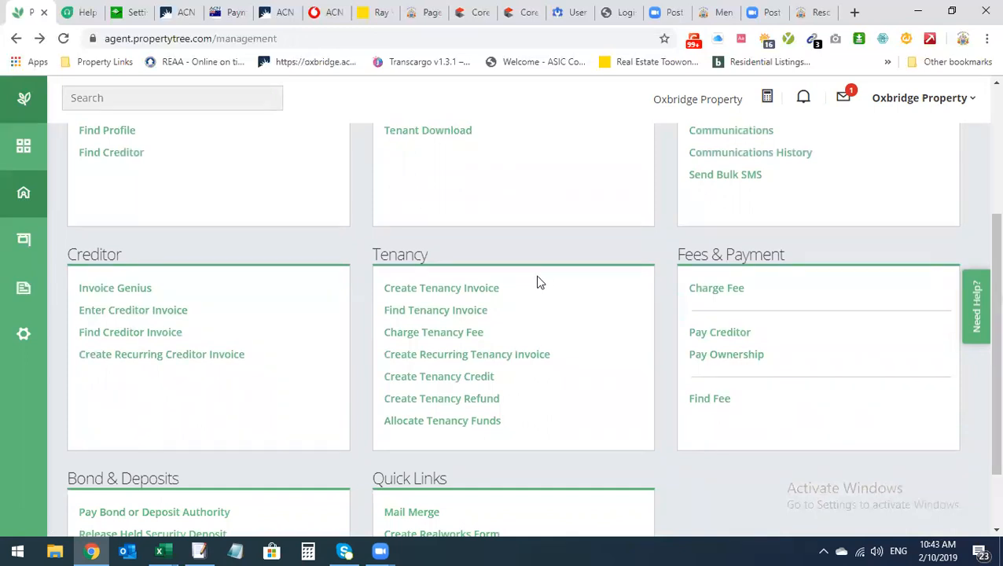
pyautogui.scroll(2, 409, 362)
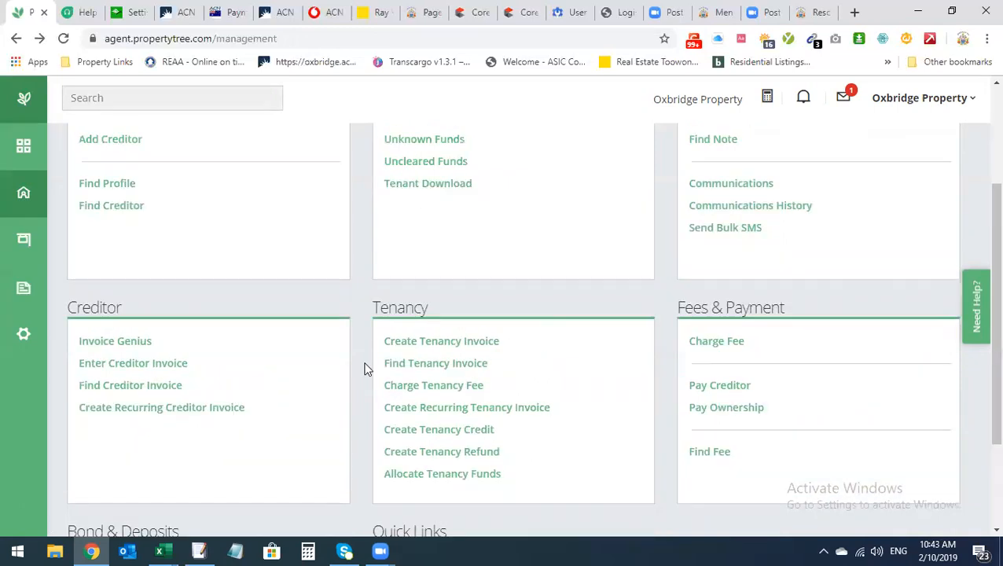
pyautogui.click(202, 100)
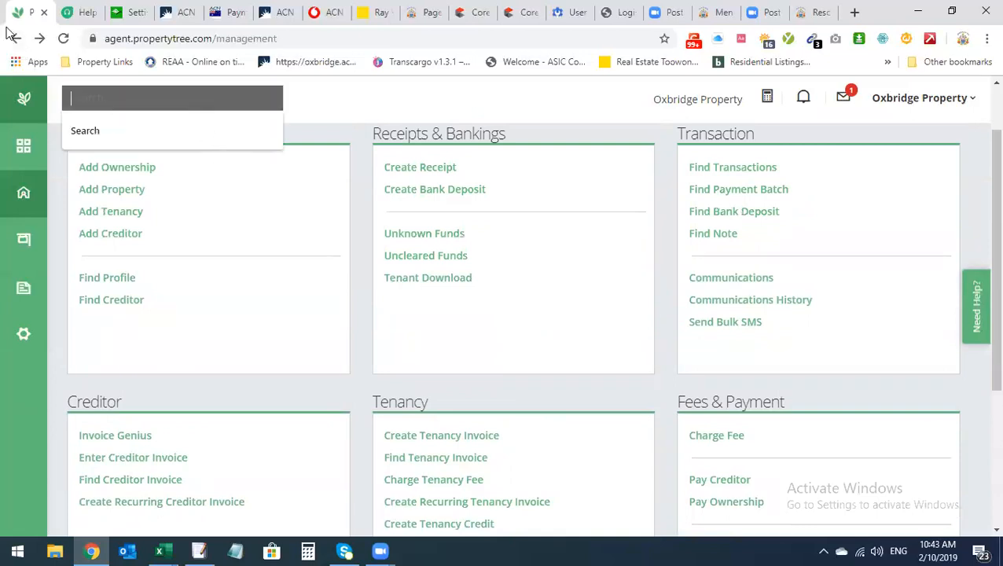
pyautogui.click(40, 38)
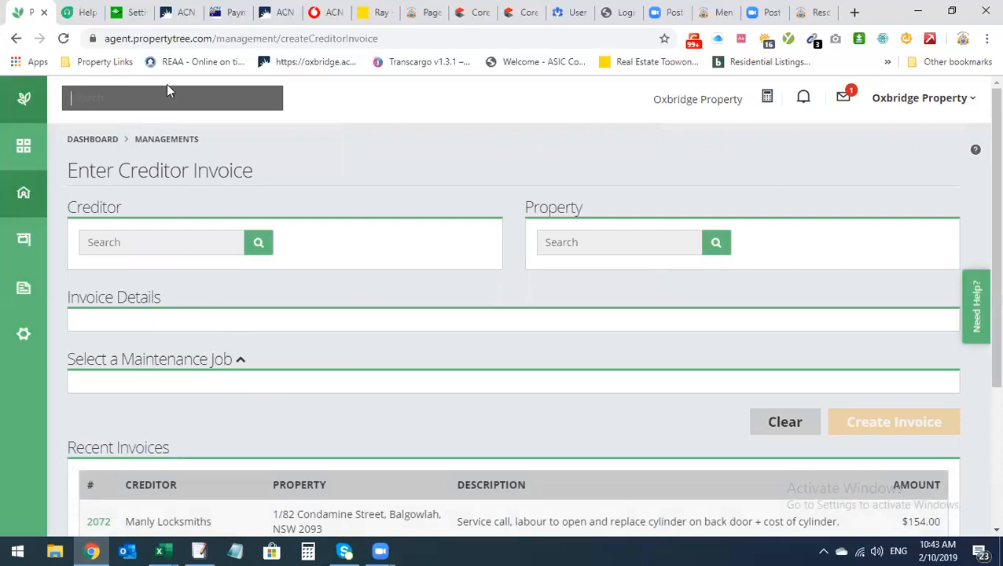
pyautogui.click(152, 98)
pyautogui.click(161, 237)
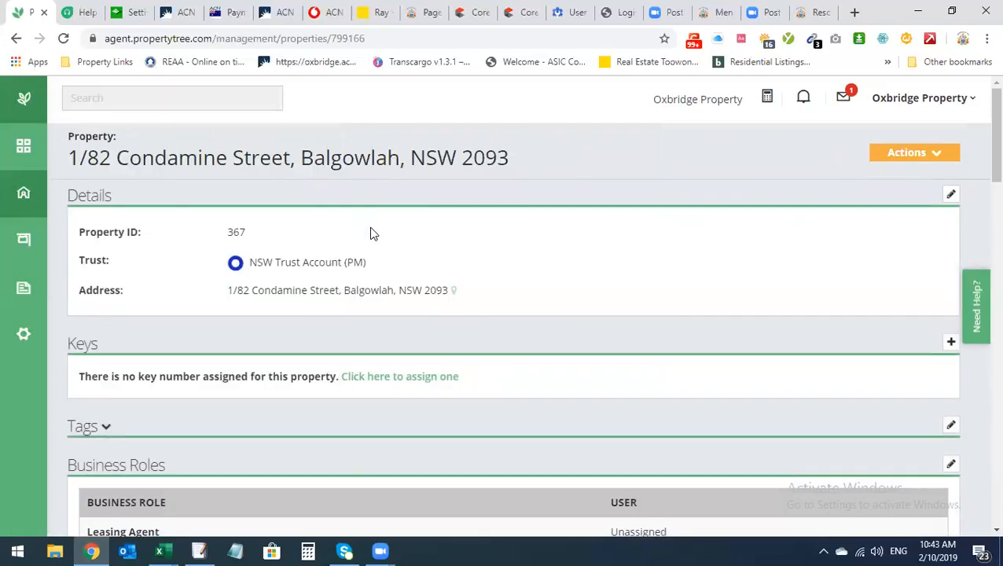
pyautogui.scroll(-3, 443, 248)
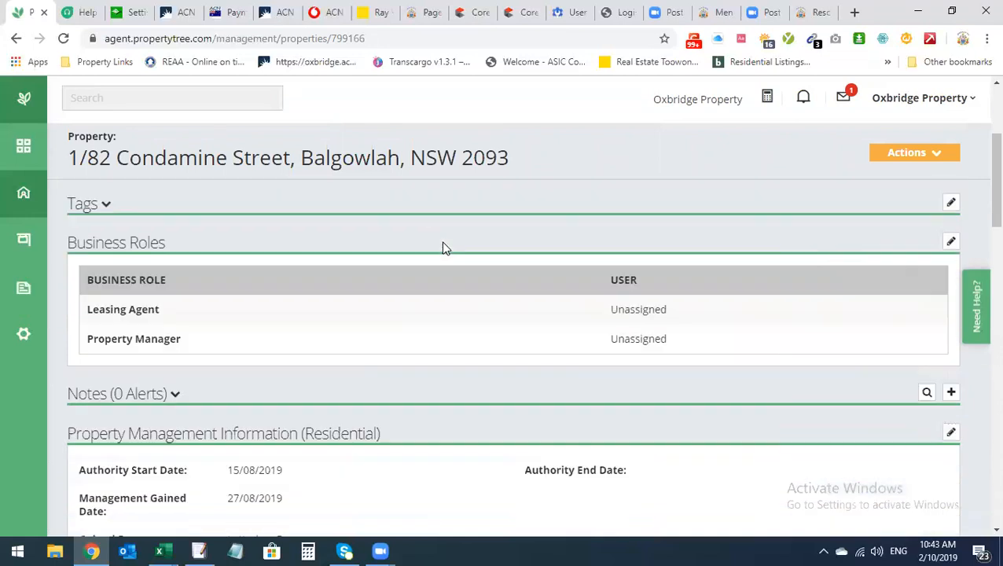
pyautogui.scroll(-4, 442, 247)
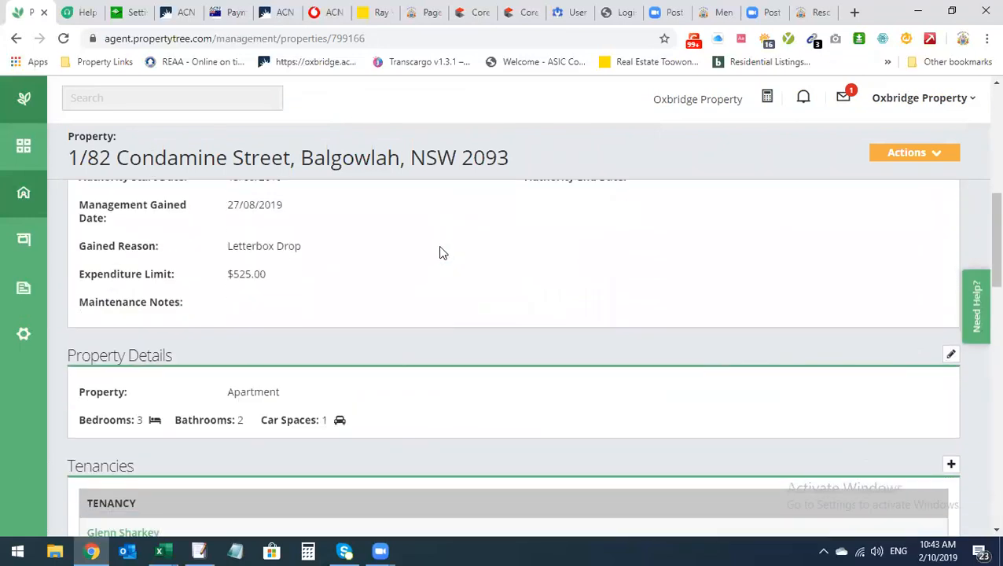
pyautogui.scroll(-2, 440, 260)
pyautogui.scroll(-1, 446, 268)
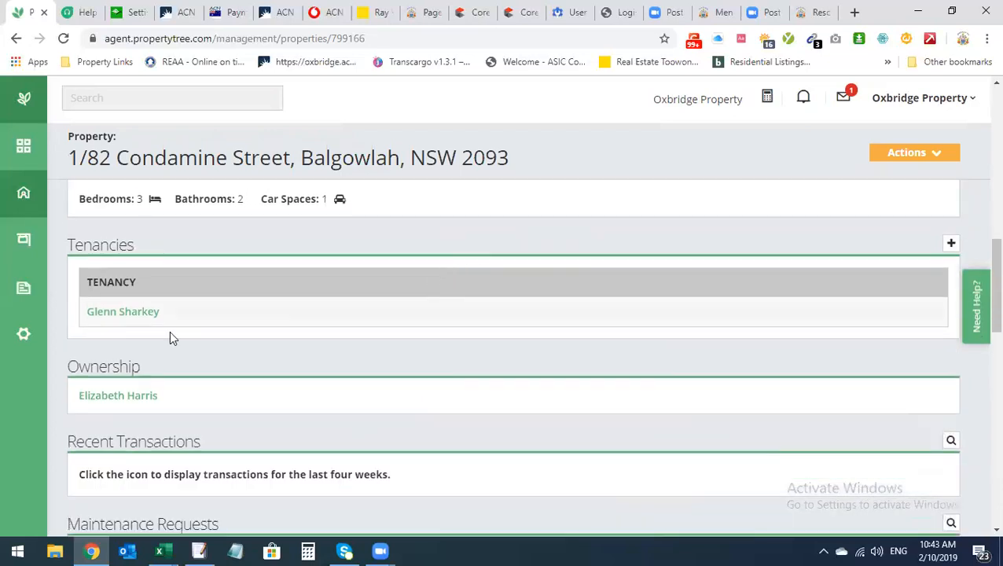
# Open the tenancy and review its $1,050.00 fortnightly rent, $375.00 arrears and inspections
pyautogui.click(135, 313)
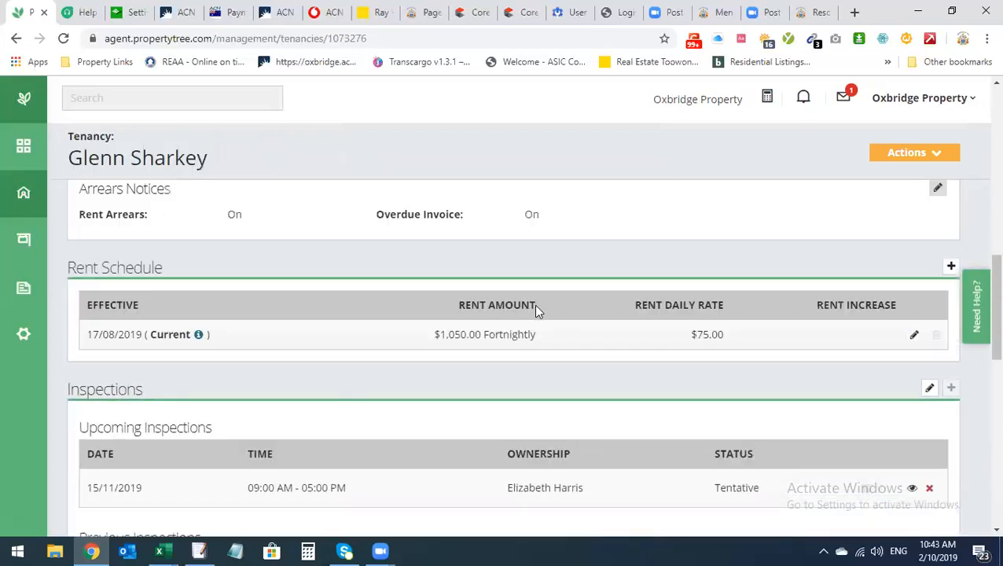
pyautogui.scroll(5, 583, 308)
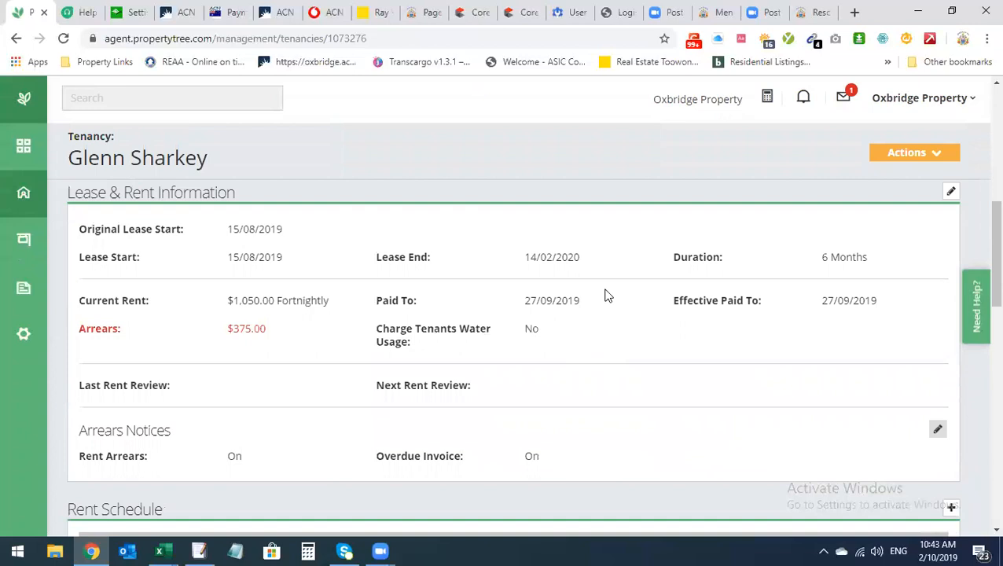
pyautogui.moveTo(234, 457); pyautogui.dragTo(260, 455)
pyautogui.click(330, 432)
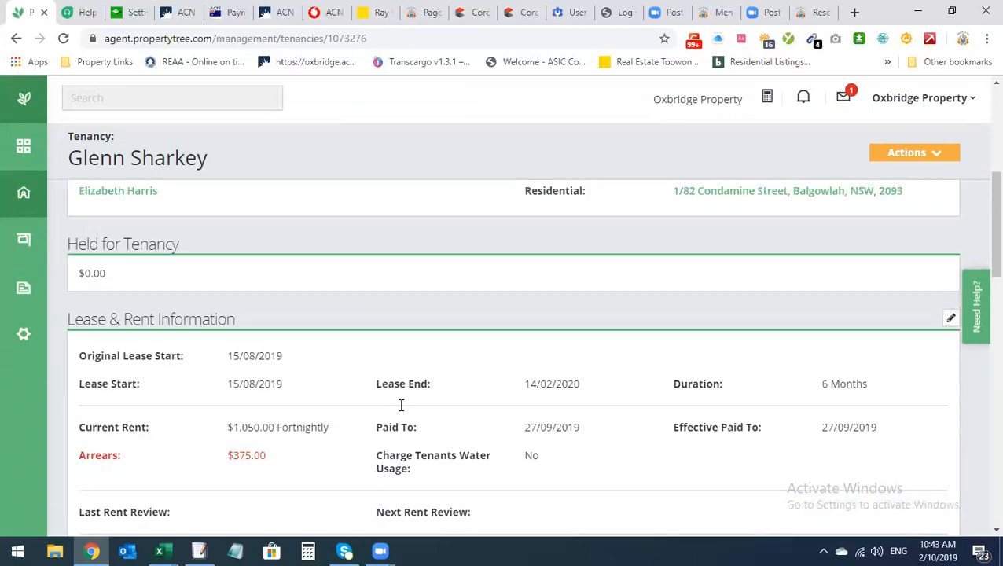
pyautogui.scroll(-3, 456, 419)
pyautogui.scroll(-1, 472, 429)
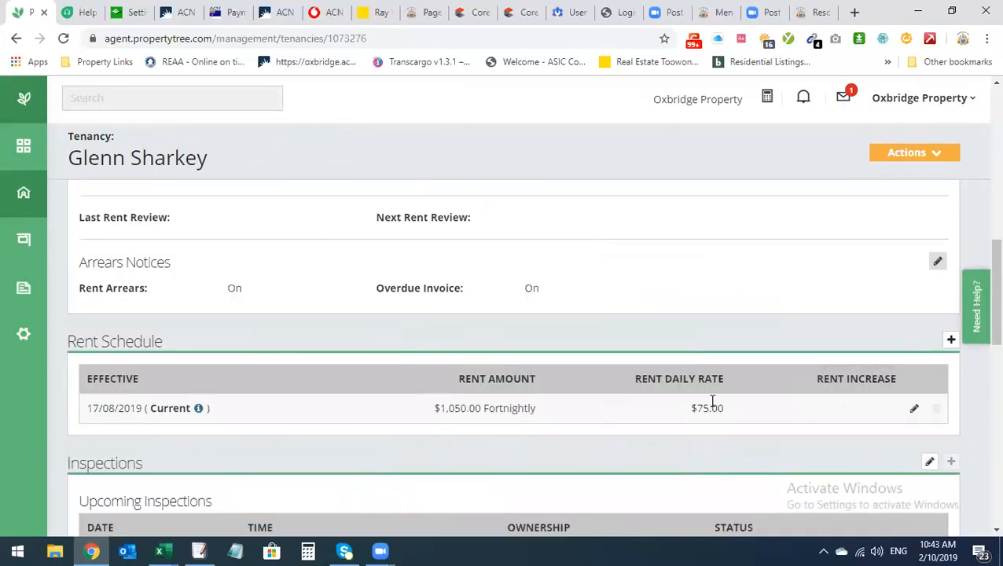
pyautogui.scroll(-3, 467, 435)
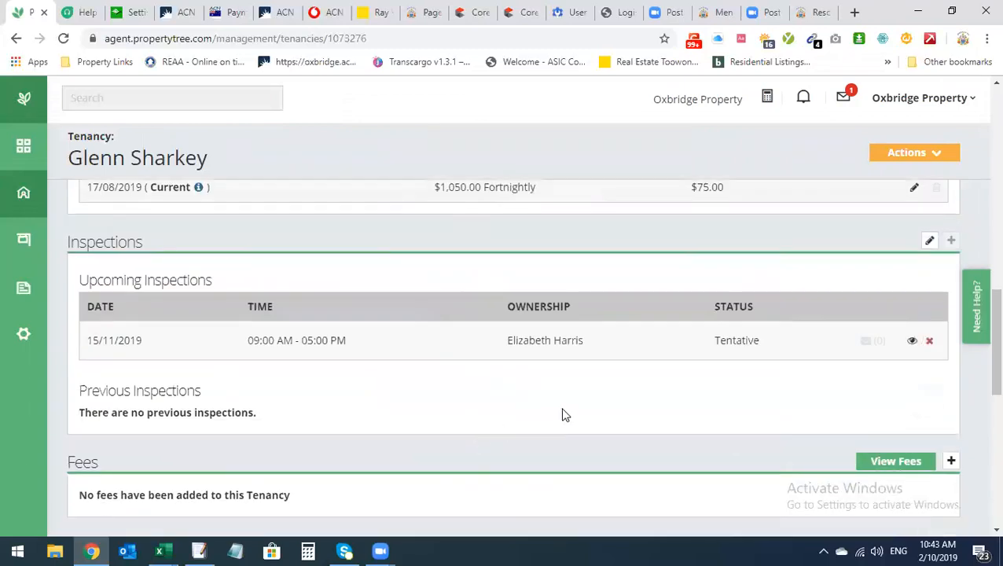
pyautogui.scroll(4, 853, 314)
pyautogui.click(937, 157)
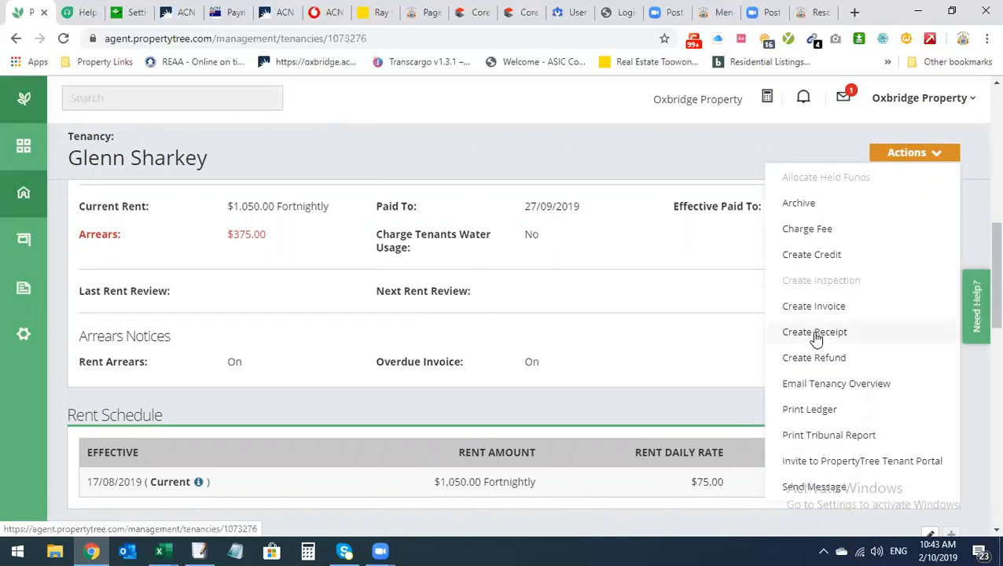
# Open the credit form for this tenancy and scroll through it
pyautogui.click(819, 266)
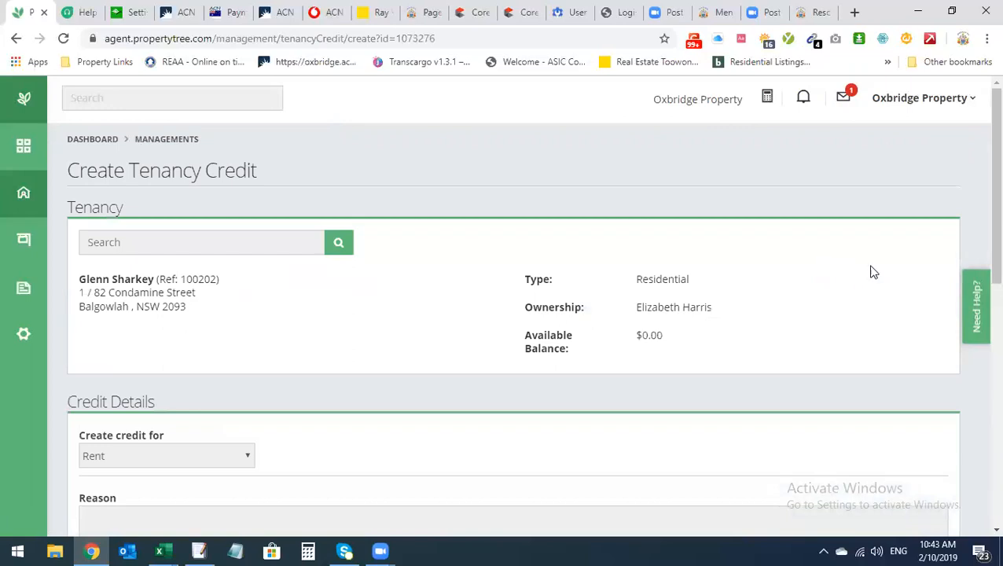
pyautogui.scroll(-3, 670, 273)
pyautogui.scroll(3, 614, 299)
# Return to the tenancy record and review, then close, its Actions list
pyautogui.click(16, 38)
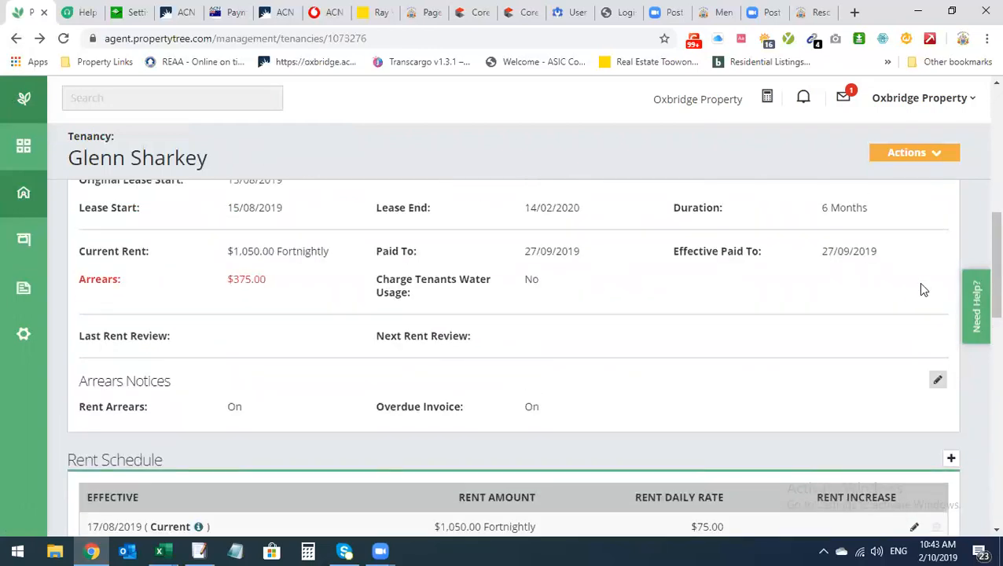
pyautogui.click(919, 156)
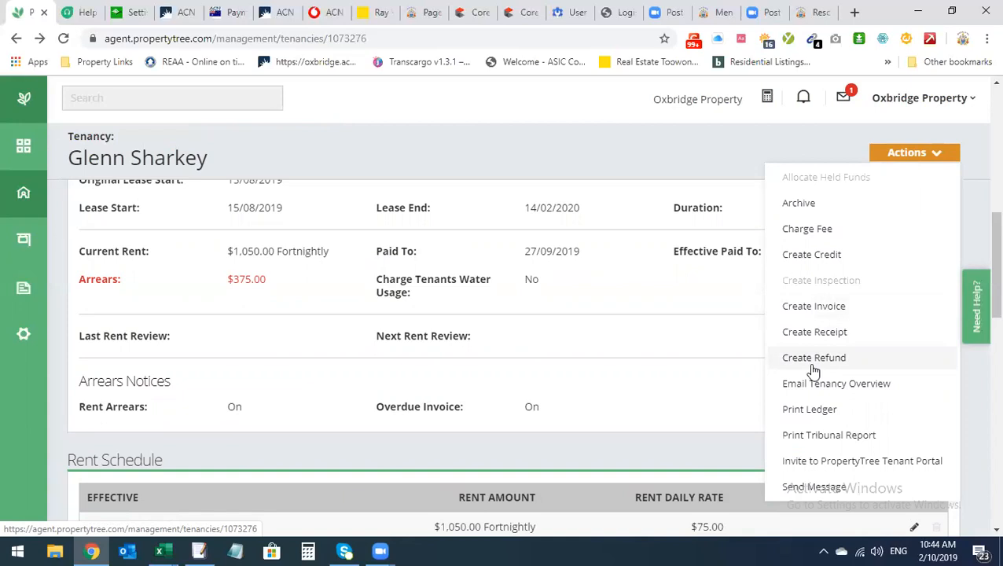
pyautogui.click(666, 340)
pyautogui.scroll(-2, 746, 328)
pyautogui.scroll(2, 748, 333)
pyautogui.scroll(2, 748, 333)
# Invite the tenant to the PropertyTree Tenant Portal
pyautogui.click(931, 160)
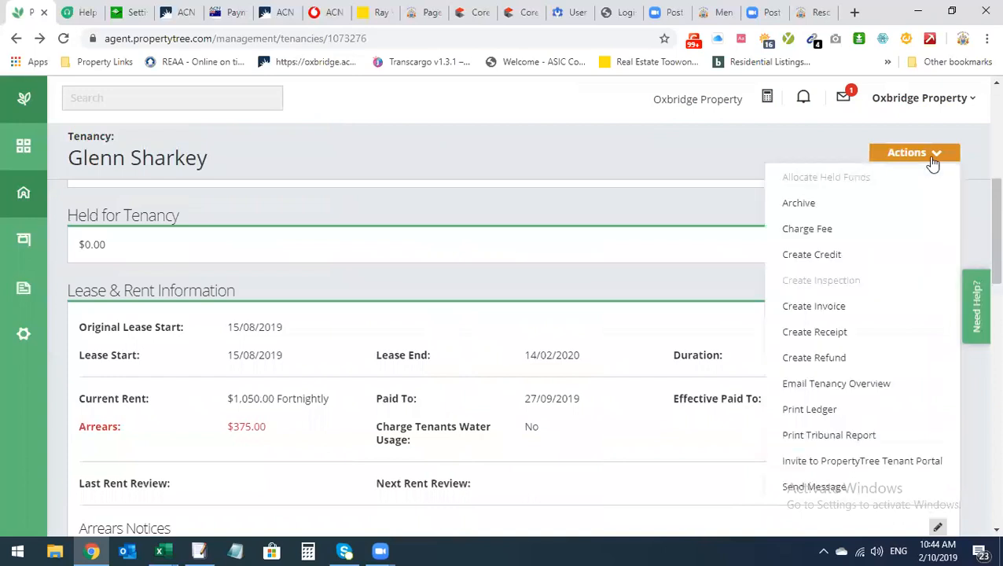
pyautogui.click(897, 455)
pyautogui.click(650, 334)
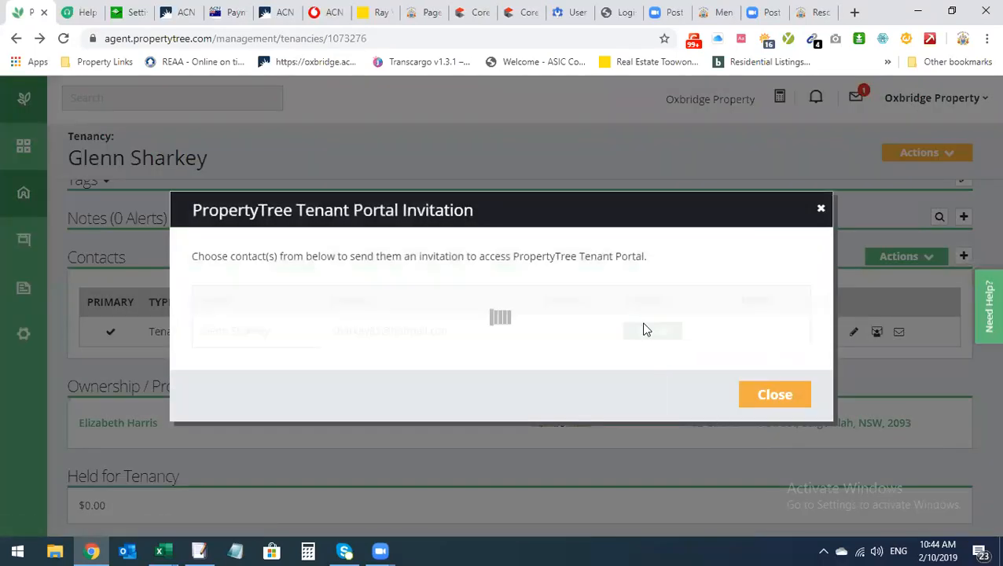
pyautogui.click(783, 404)
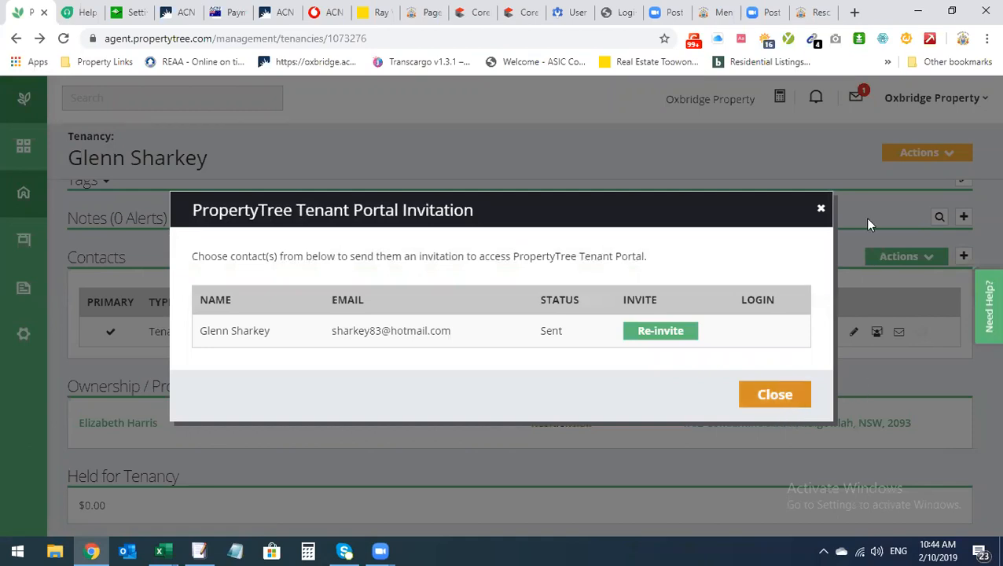
pyautogui.scroll(-2, 906, 209)
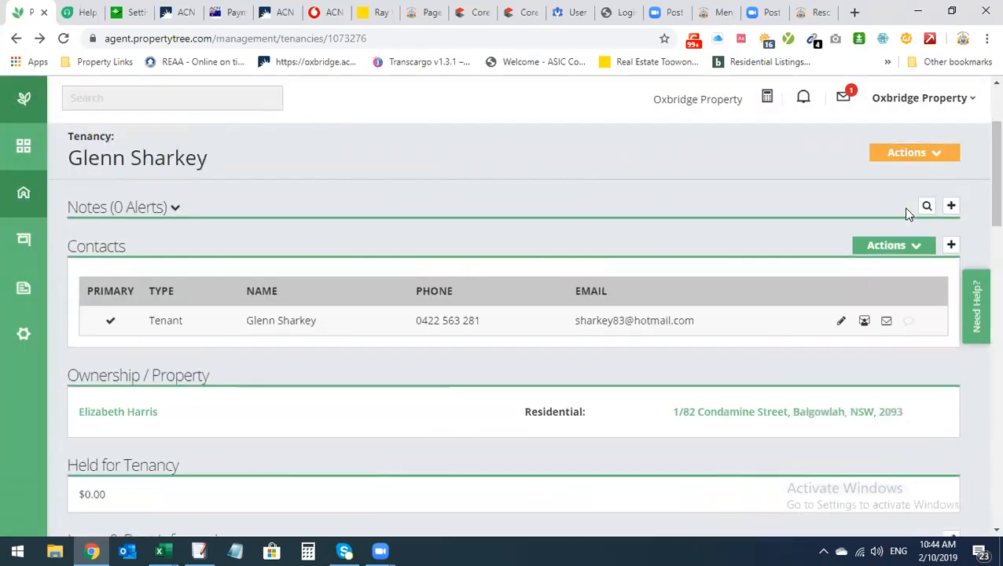
pyautogui.scroll(1, 916, 181)
pyautogui.click(925, 157)
pyautogui.scroll(-2, 874, 312)
pyautogui.scroll(3, 887, 352)
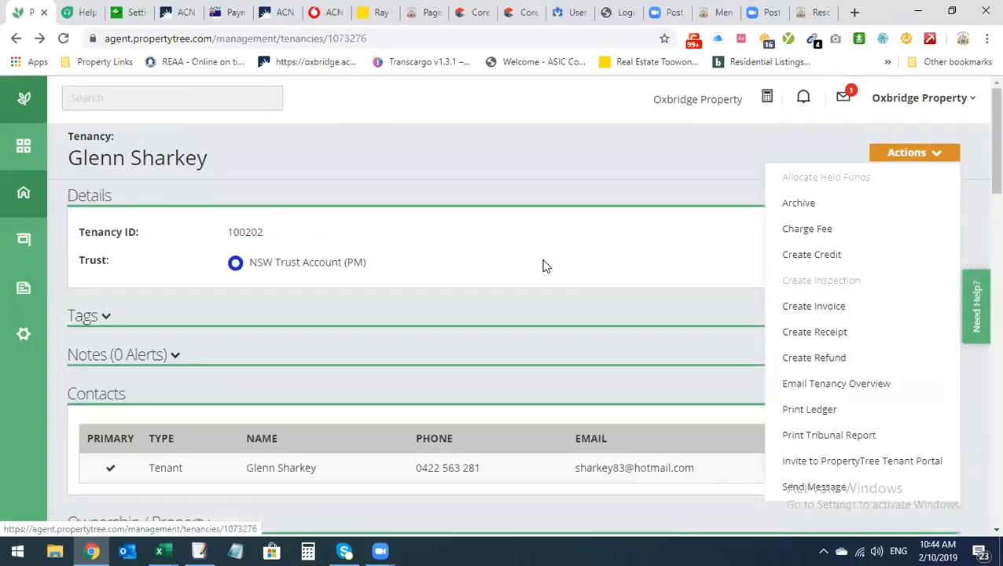
pyautogui.click(550, 269)
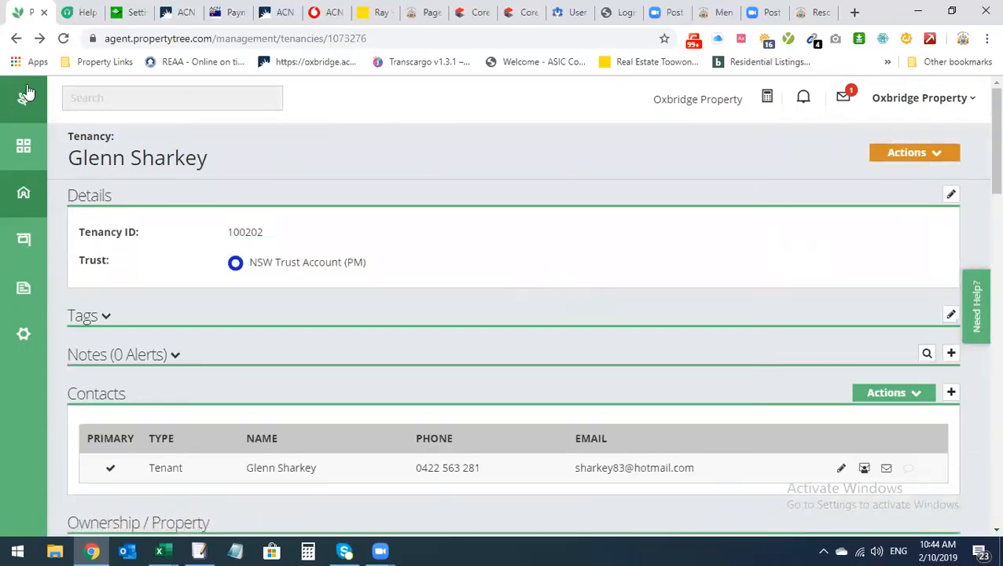
# Invite the property owner to the Owner Portal from their ownership record, then go back
pyautogui.scroll(-3, 204, 279)
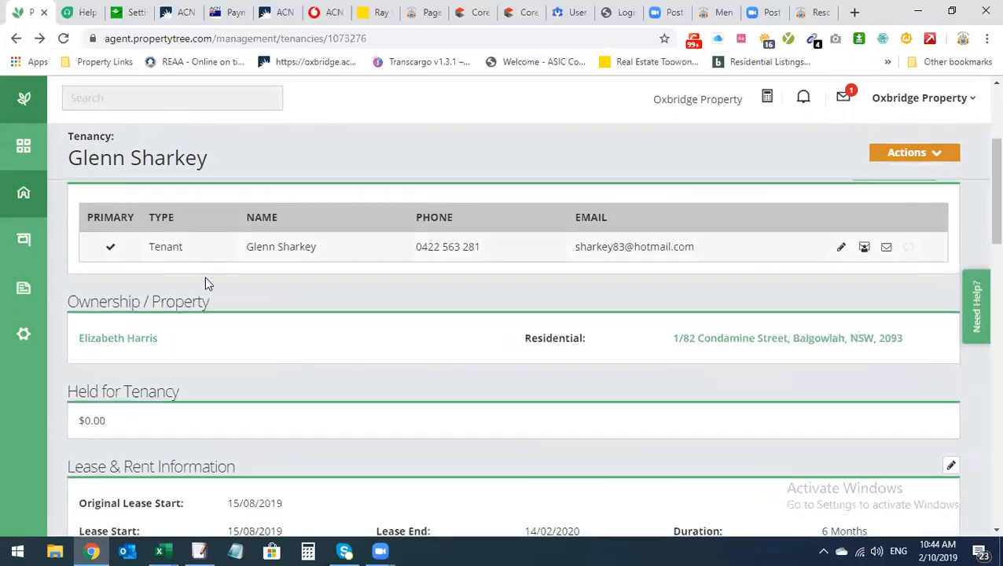
pyautogui.click(129, 346)
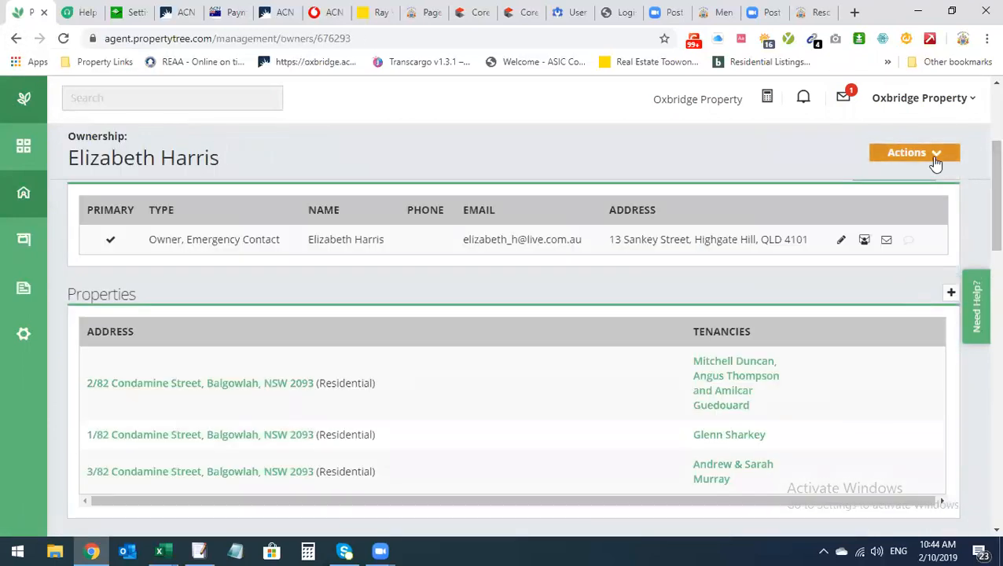
pyautogui.click(935, 161)
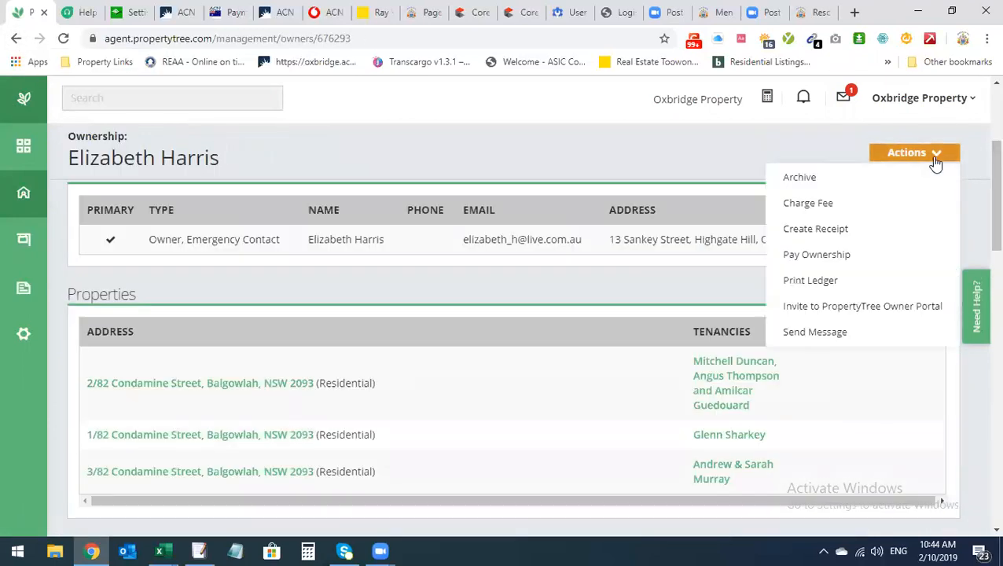
pyautogui.click(840, 309)
pyautogui.click(661, 337)
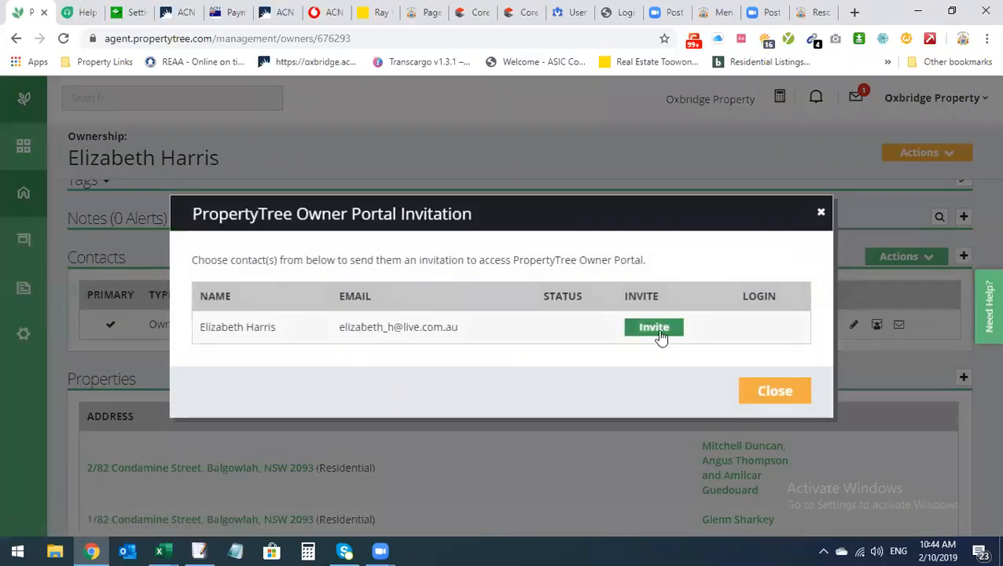
pyautogui.click(775, 391)
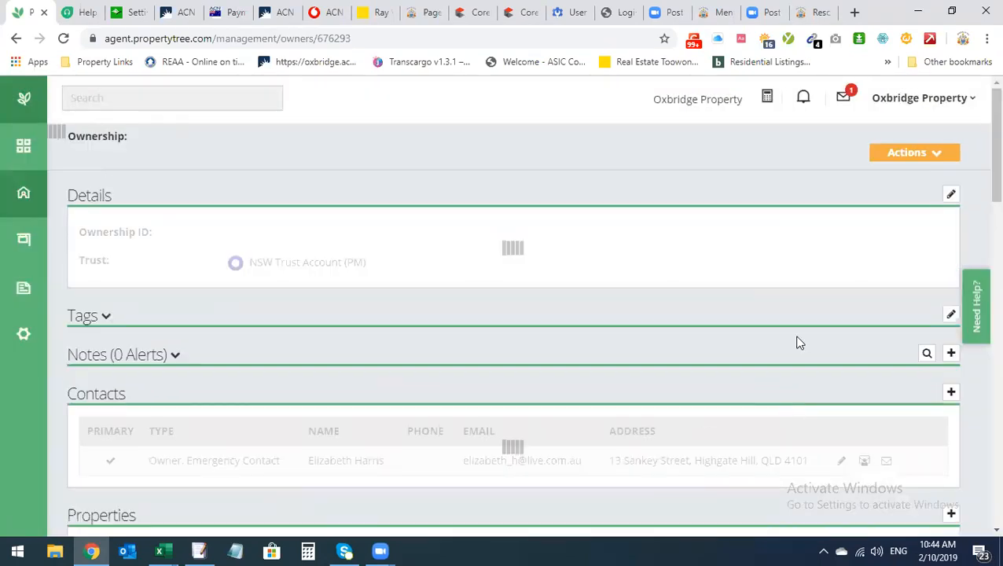
pyautogui.scroll(-1, 632, 357)
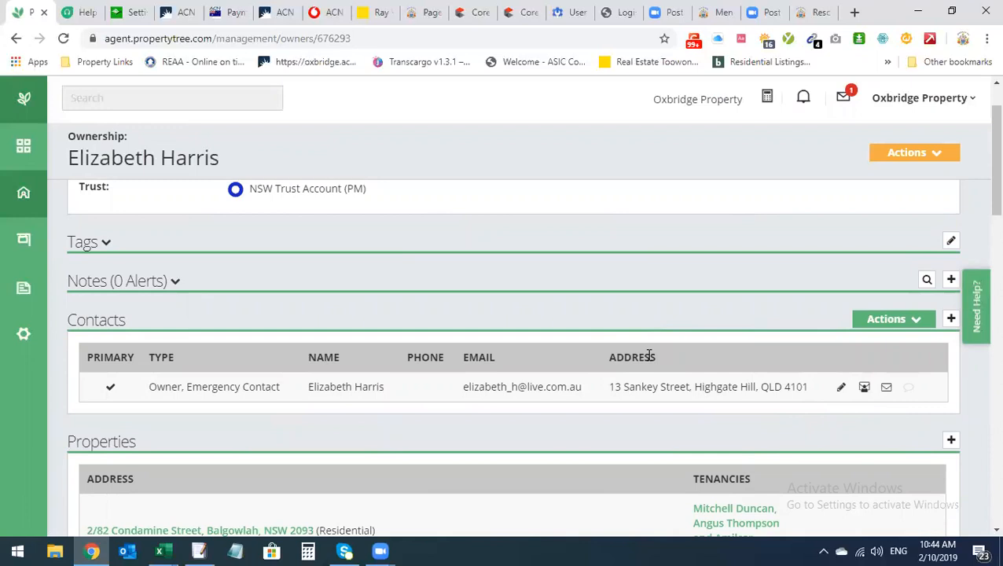
pyautogui.scroll(-2, 650, 355)
pyautogui.scroll(3, 650, 356)
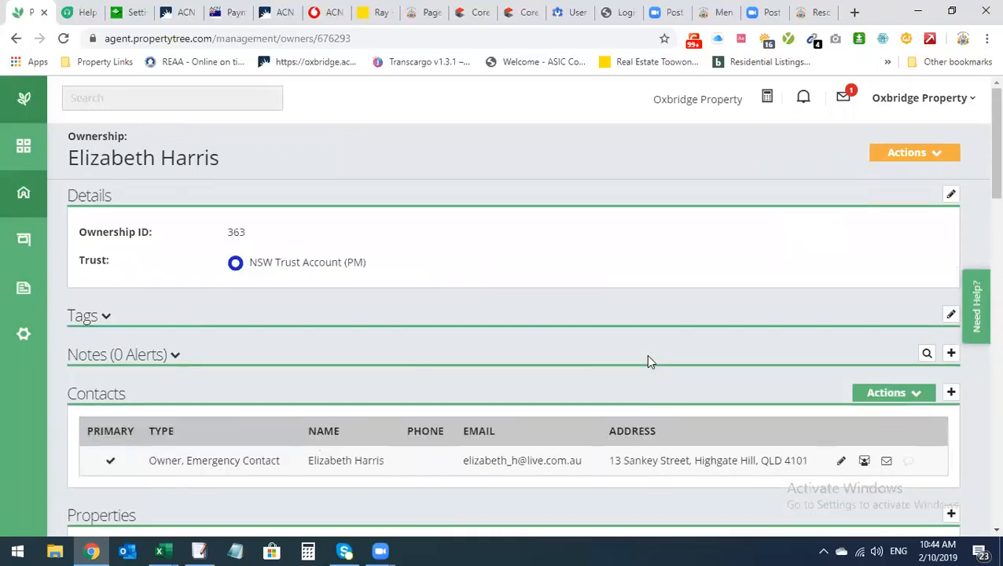
pyautogui.scroll(-4, 652, 360)
pyautogui.scroll(1, 681, 341)
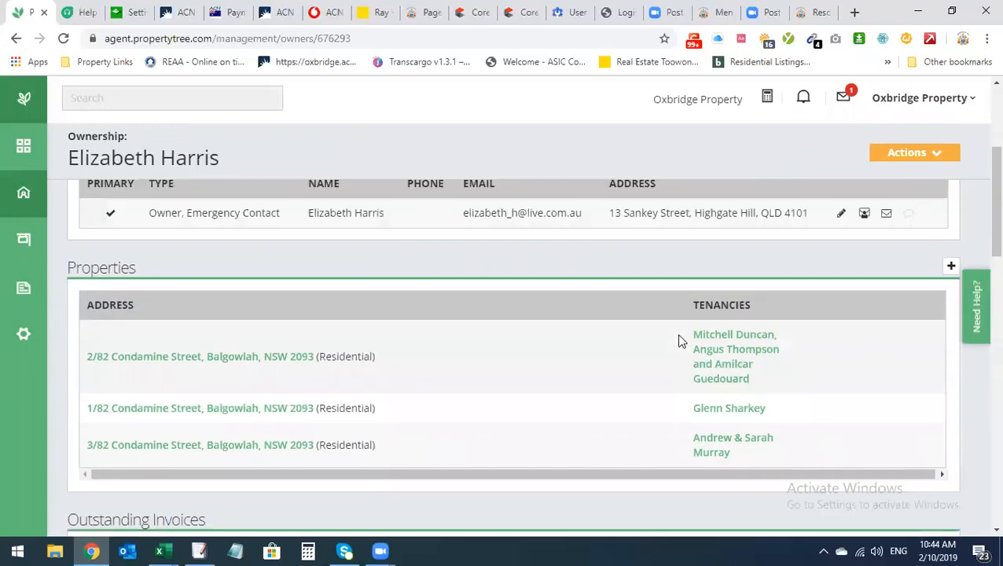
pyautogui.scroll(3, 681, 341)
pyautogui.click(16, 38)
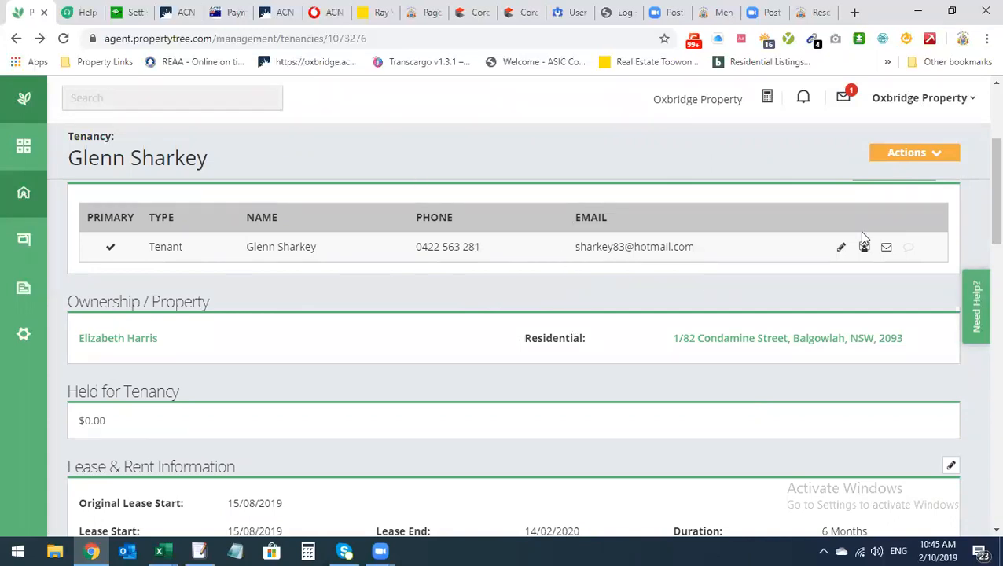
# Open the Tenancy Ledger set to Complete History of One Tenancy, then return to the tenancy's Actions
pyautogui.click(930, 158)
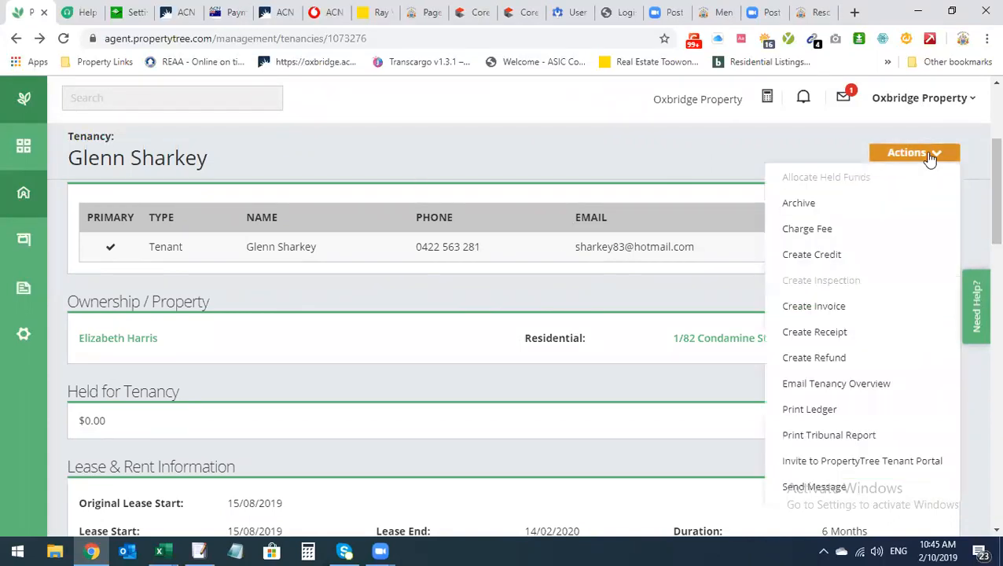
pyautogui.click(804, 410)
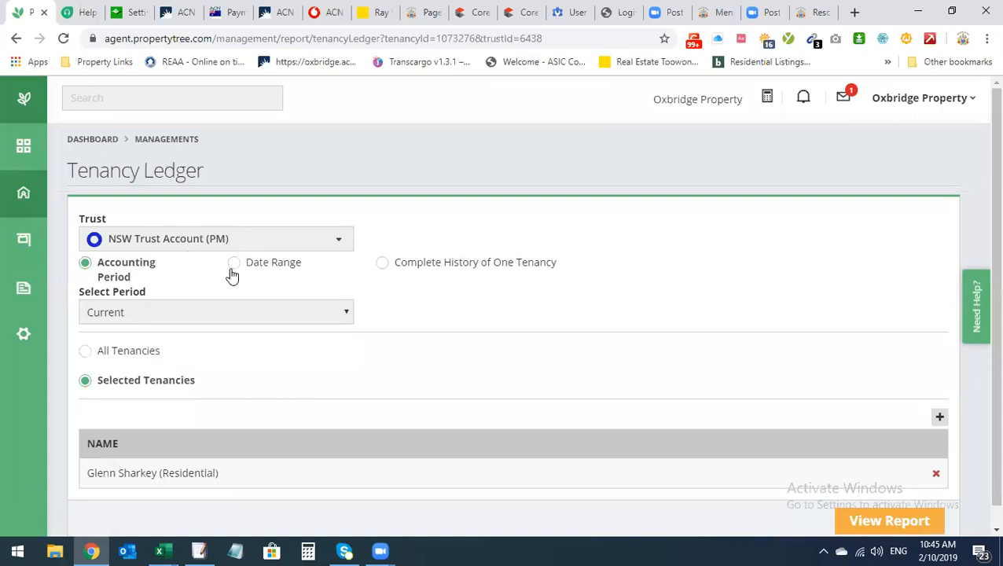
pyautogui.click(380, 266)
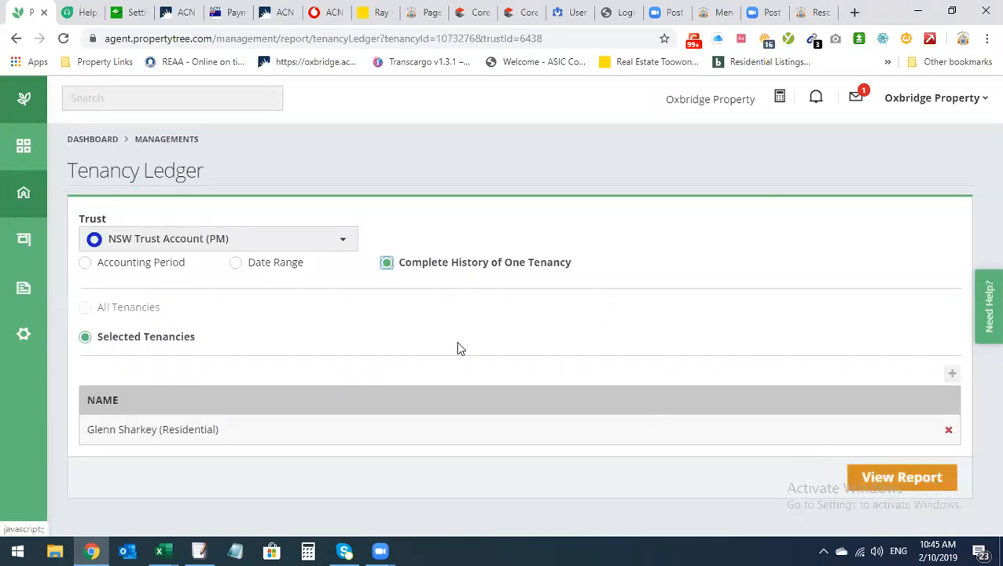
pyautogui.click(16, 38)
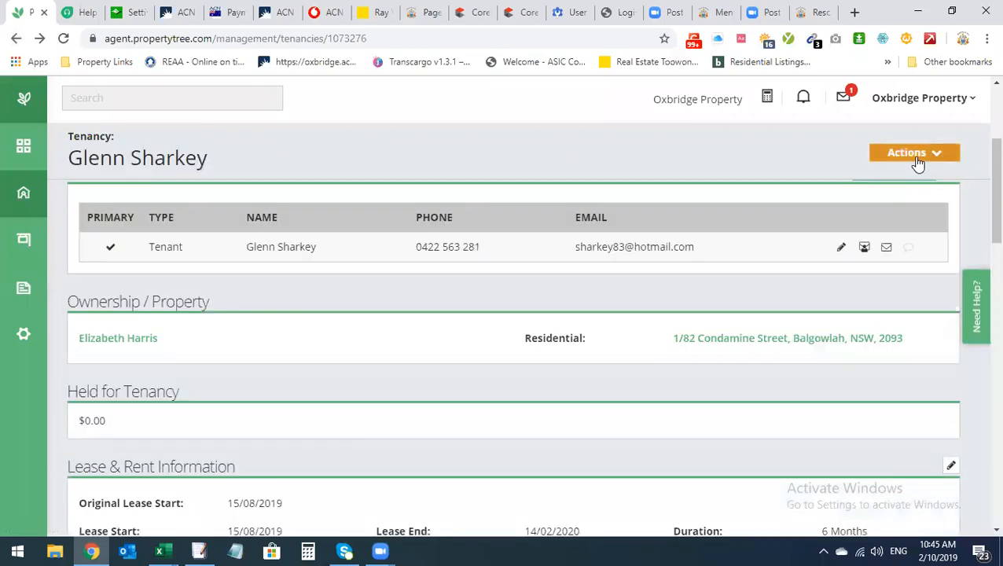
pyautogui.click(915, 157)
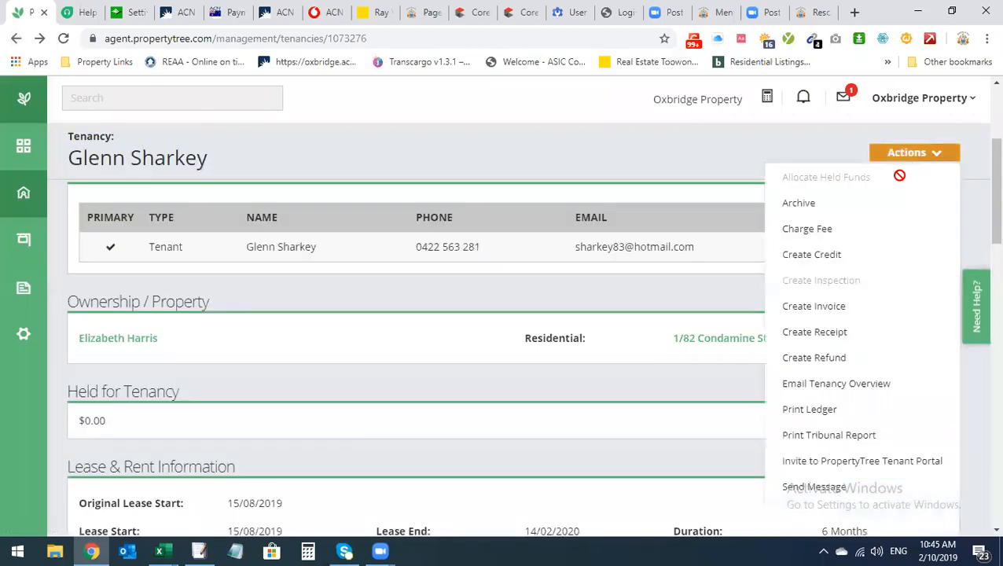
# Close Actions, visit Managements and the $6,622.44 arrears dashboard, then return to Managements
pyautogui.click(674, 450)
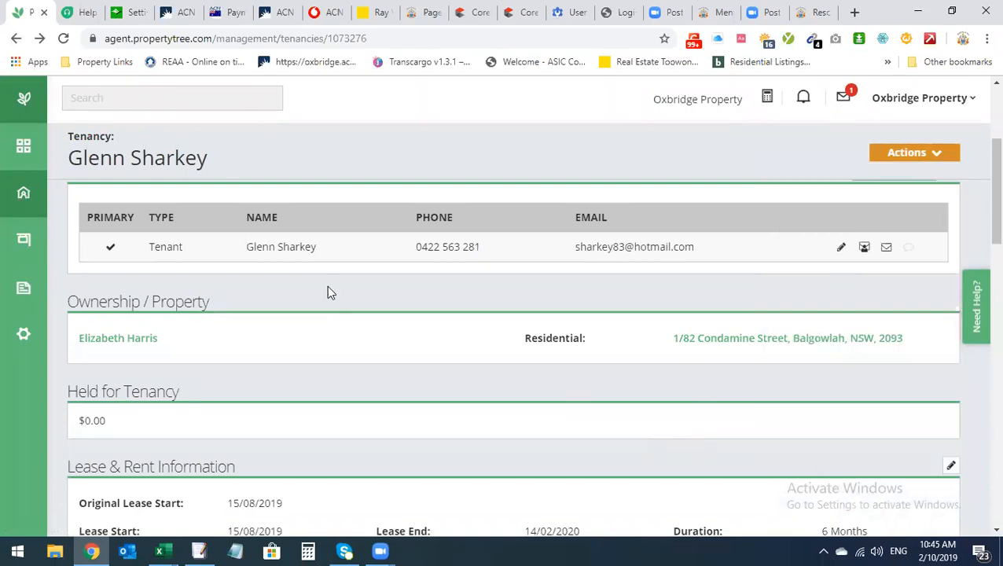
pyautogui.click(24, 193)
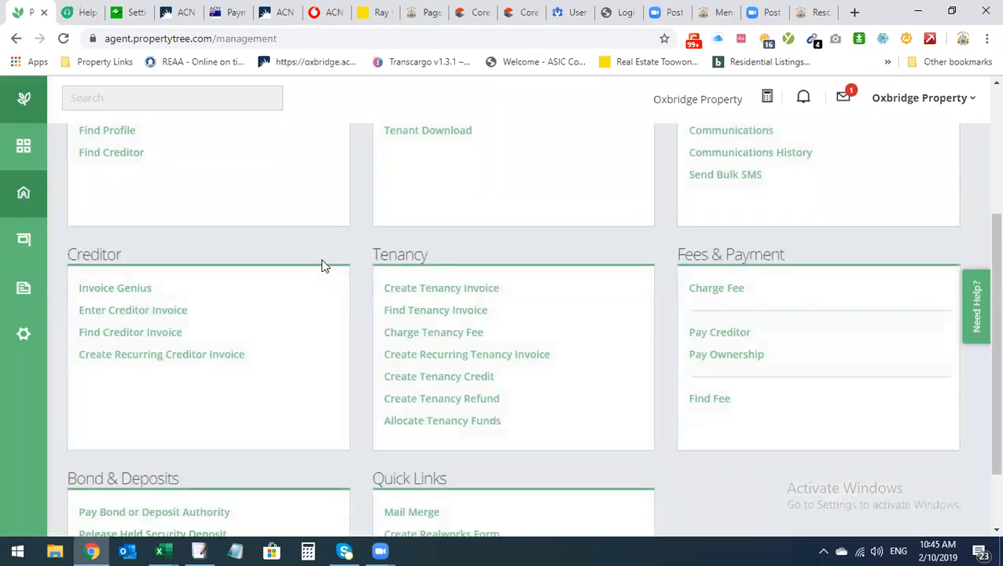
pyautogui.scroll(3, 144, 220)
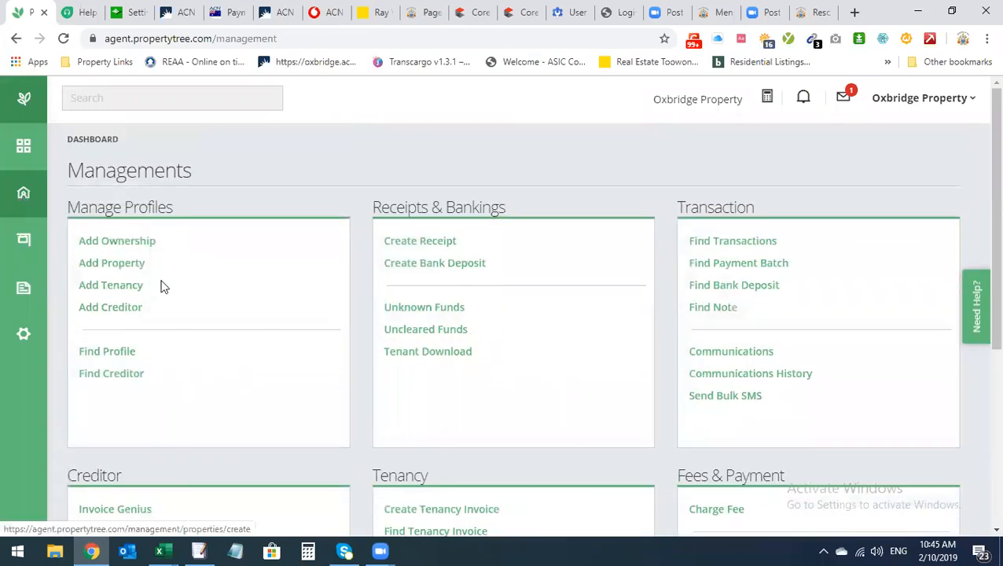
pyautogui.click(34, 154)
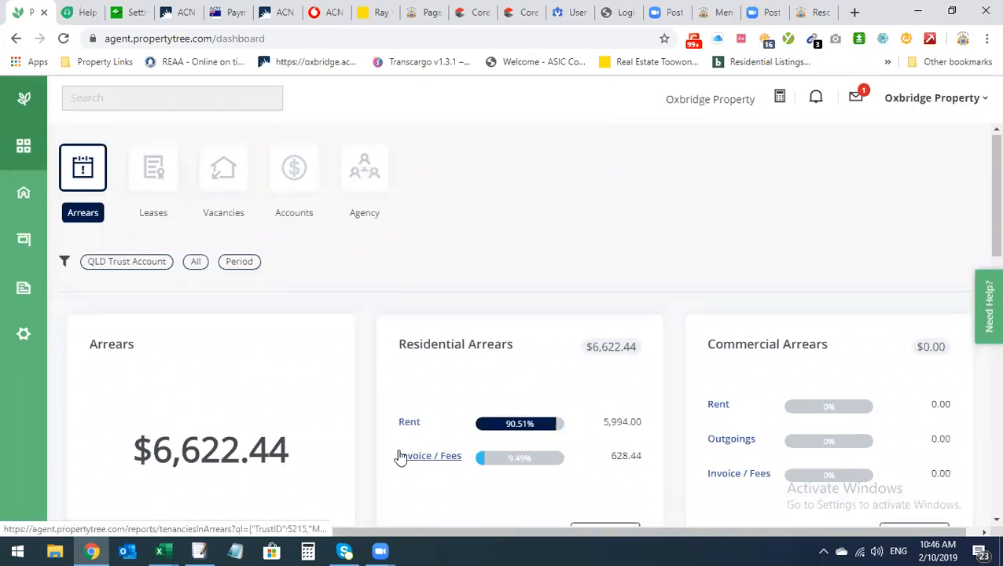
pyautogui.scroll(-3, 398, 454)
pyautogui.scroll(2, 304, 450)
pyautogui.scroll(-2, 316, 449)
pyautogui.scroll(1, 323, 437)
pyautogui.scroll(-2, 323, 436)
pyautogui.scroll(2, 323, 437)
pyautogui.click(17, 39)
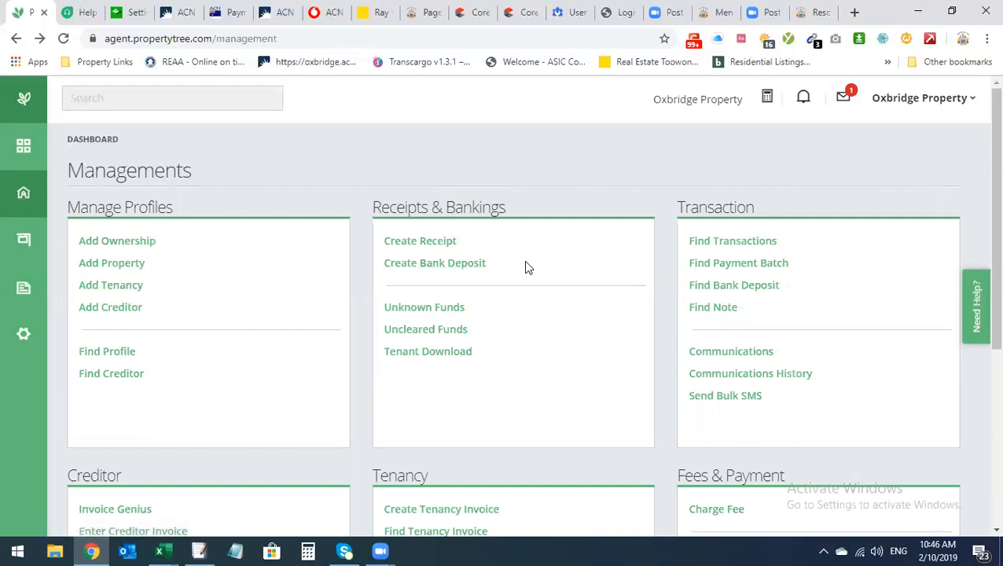
pyautogui.click(131, 100)
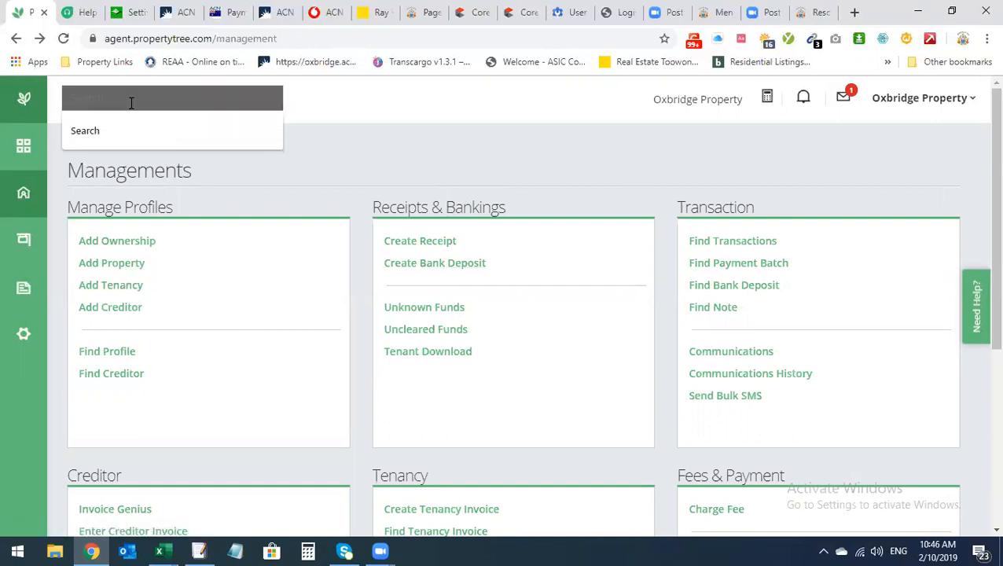
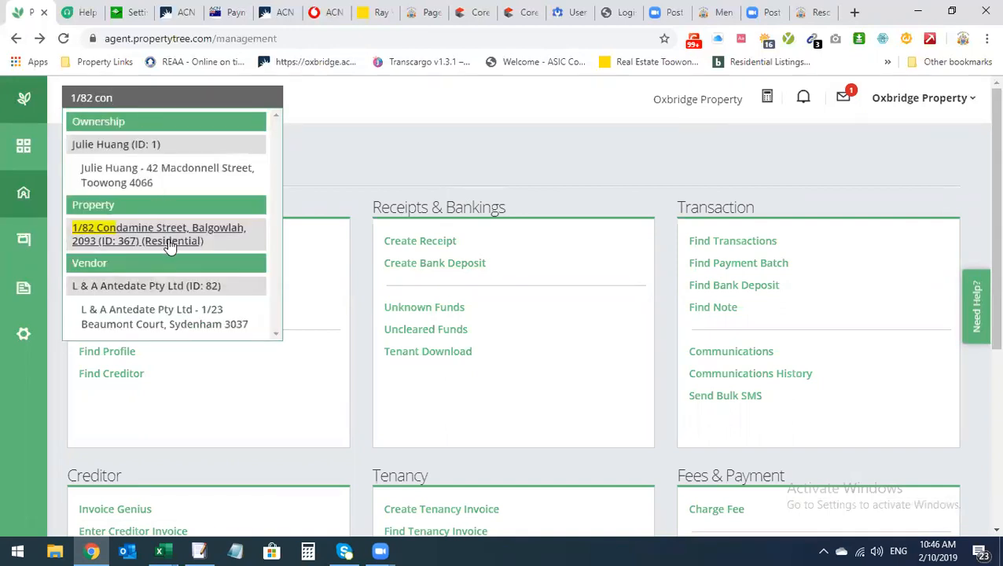
pyautogui.click(169, 245)
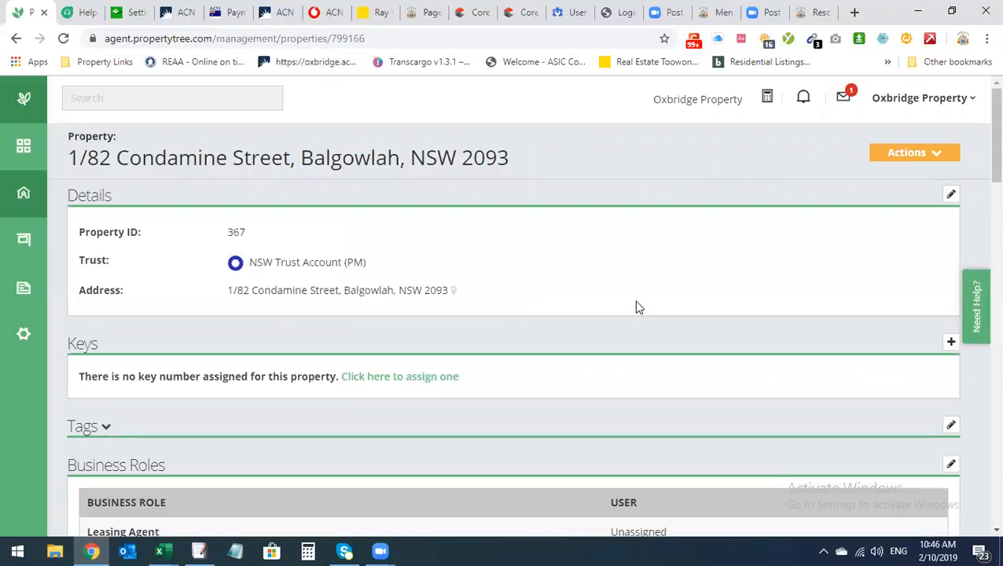
# Scroll through the property page to review its Tenancy and Ownership sections
pyautogui.scroll(-1, 637, 307)
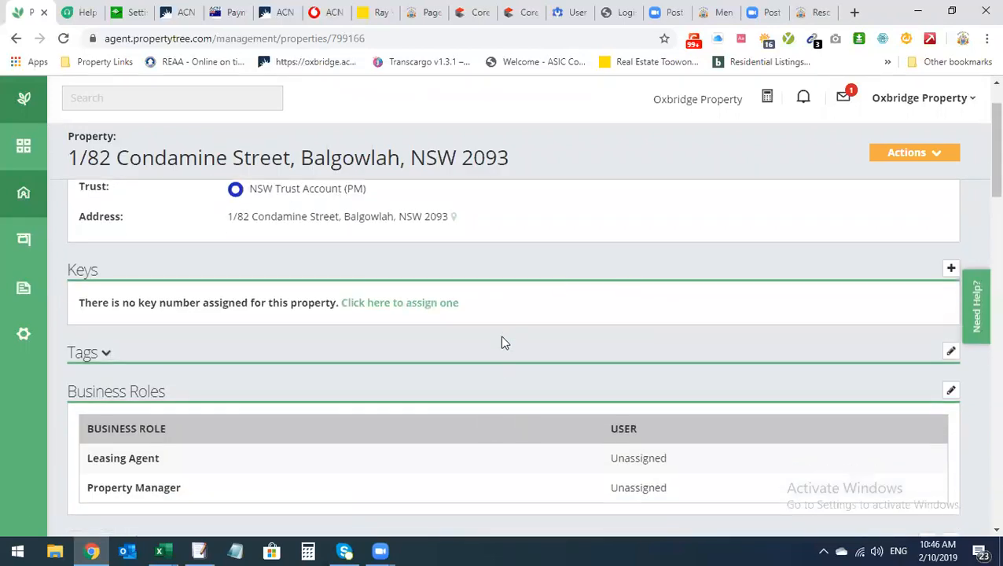
pyautogui.scroll(-1, 502, 340)
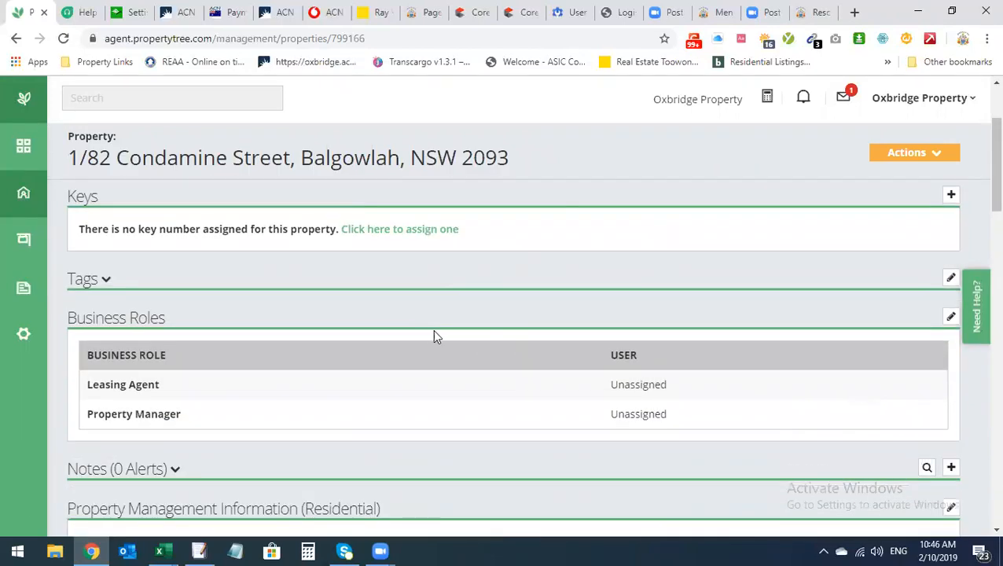
pyautogui.scroll(-9, 434, 336)
pyautogui.scroll(1, 464, 347)
pyautogui.scroll(-4, 464, 347)
pyautogui.scroll(1, 463, 346)
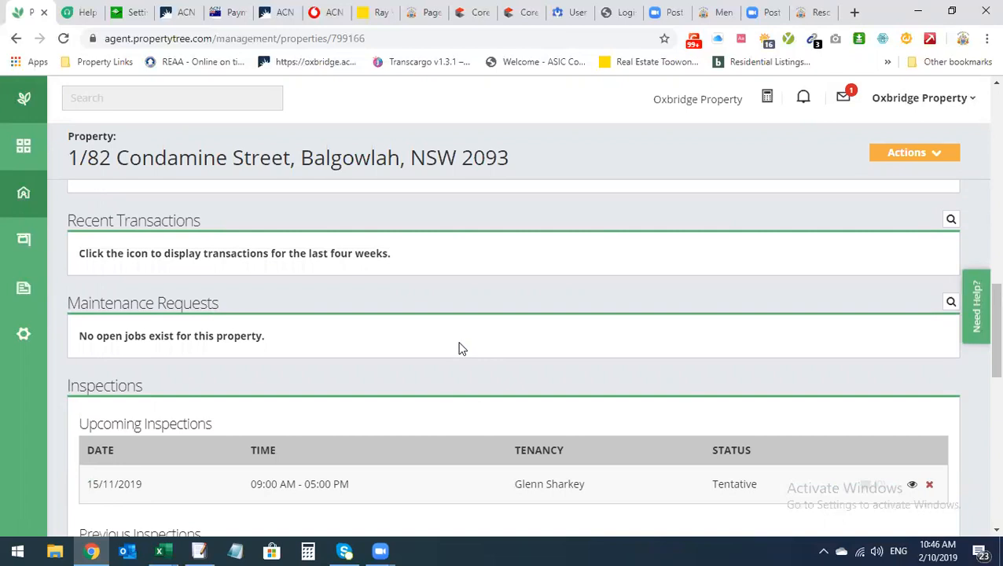
pyautogui.scroll(-2, 462, 346)
pyautogui.scroll(4, 465, 345)
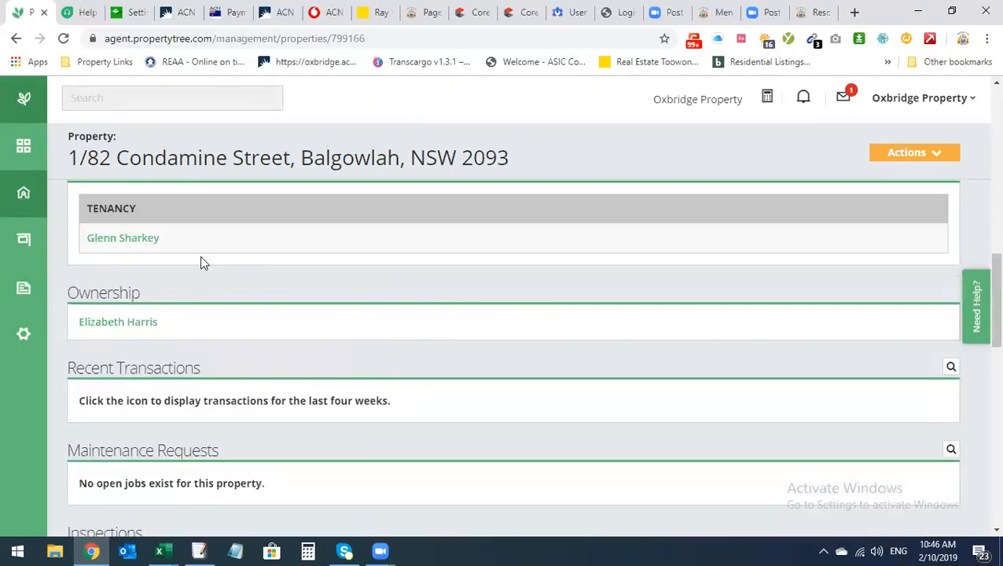
pyautogui.click(153, 240)
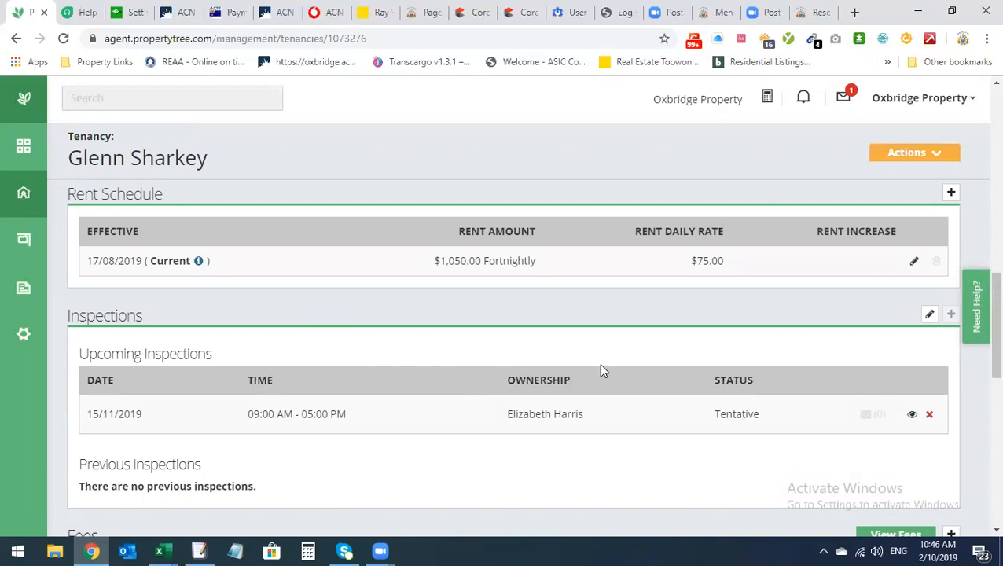
pyautogui.scroll(-6, 637, 366)
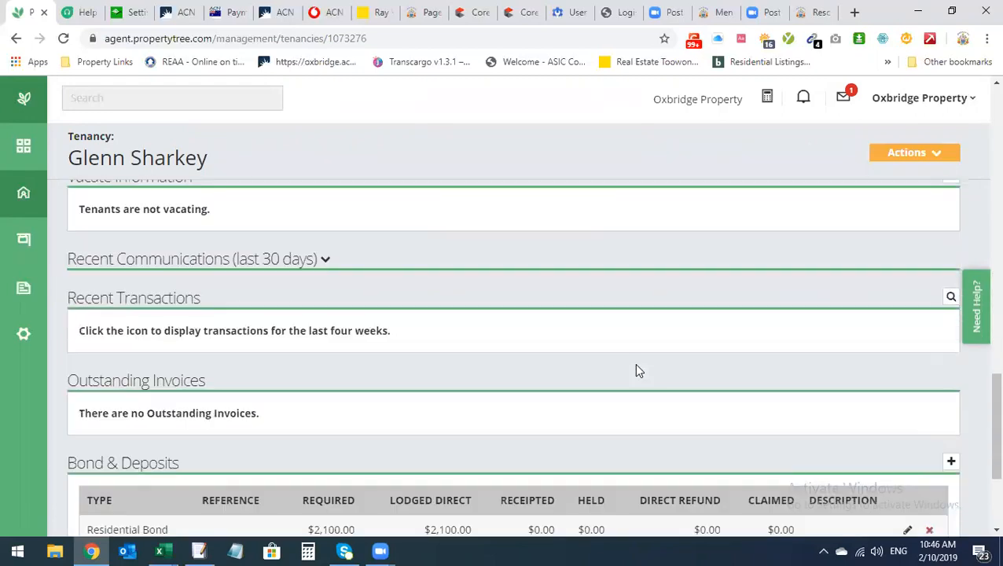
pyautogui.scroll(-3, 637, 371)
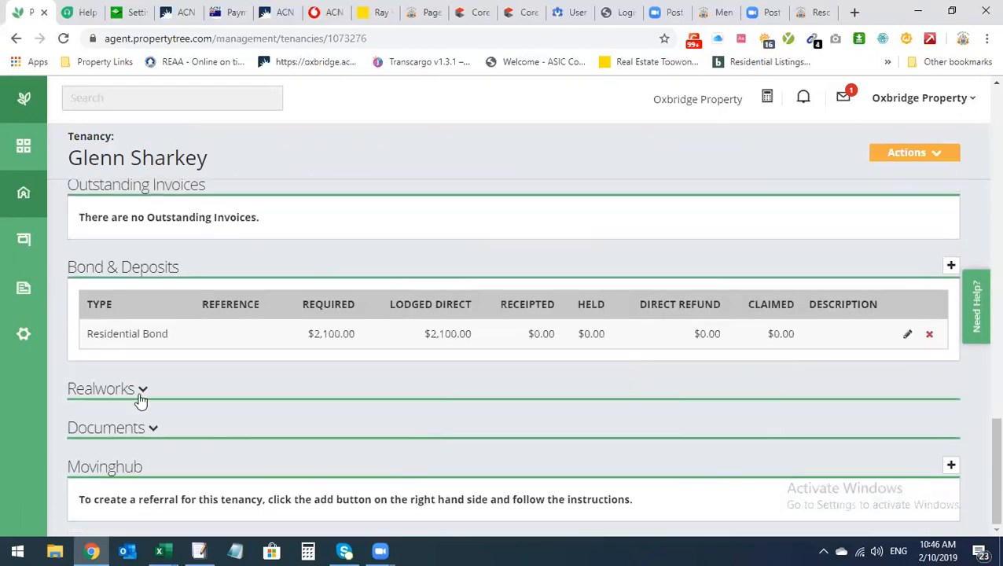
pyautogui.click(140, 393)
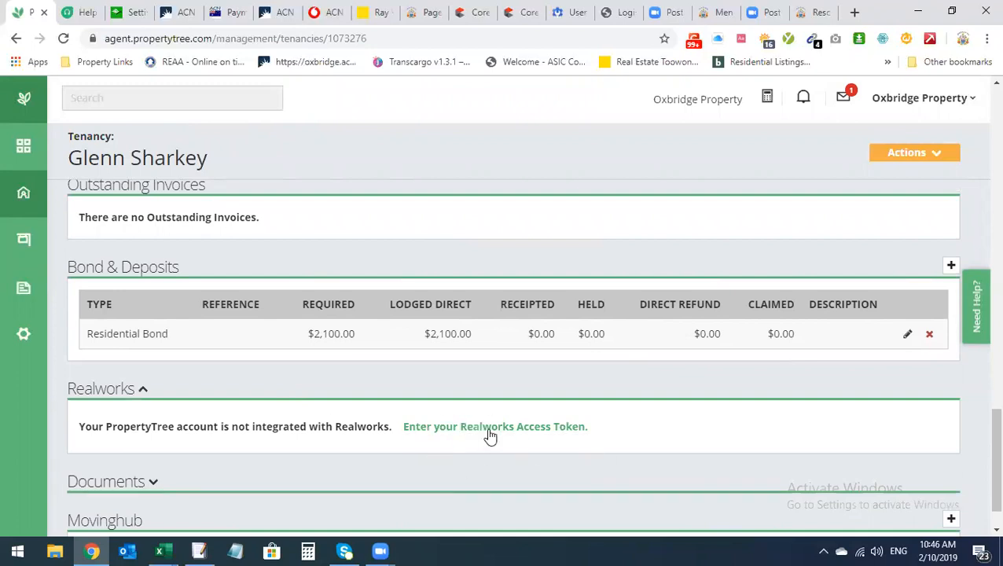
# Expand the tenancy's empty Documents section and review its fees, vacating and invoice details
pyautogui.click(152, 482)
pyautogui.scroll(-2, 285, 477)
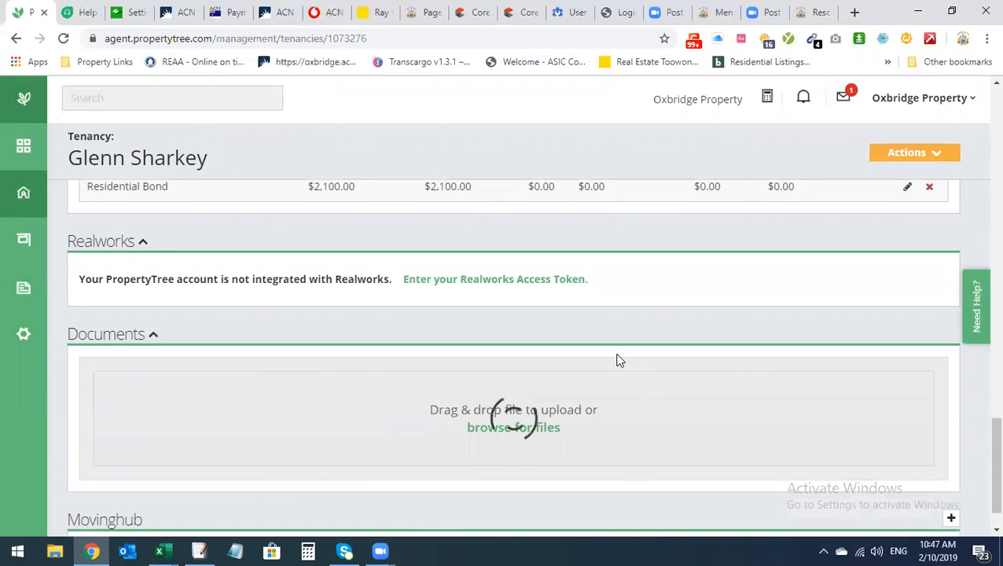
pyautogui.scroll(-3, 618, 358)
pyautogui.scroll(3, 550, 405)
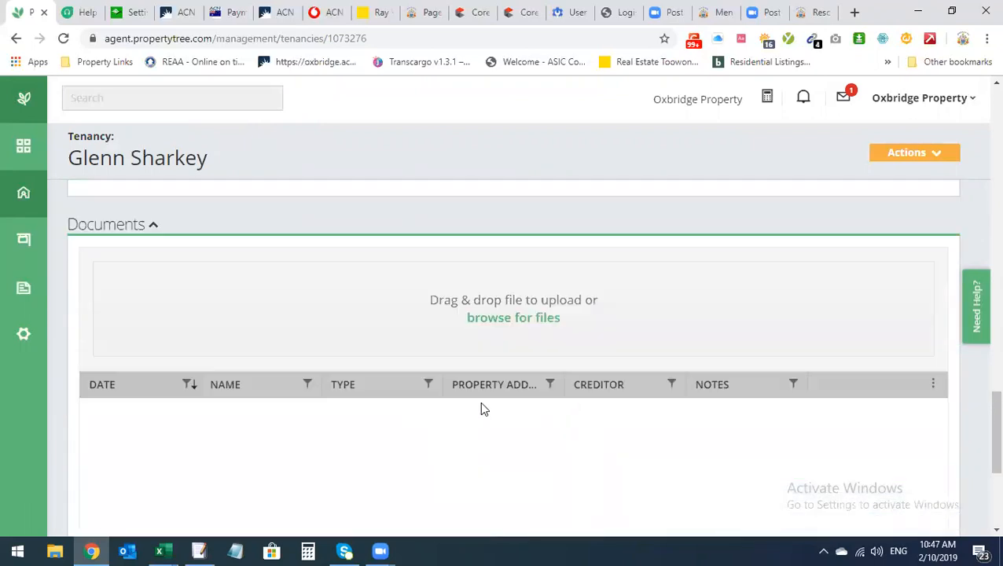
pyautogui.scroll(-1, 322, 382)
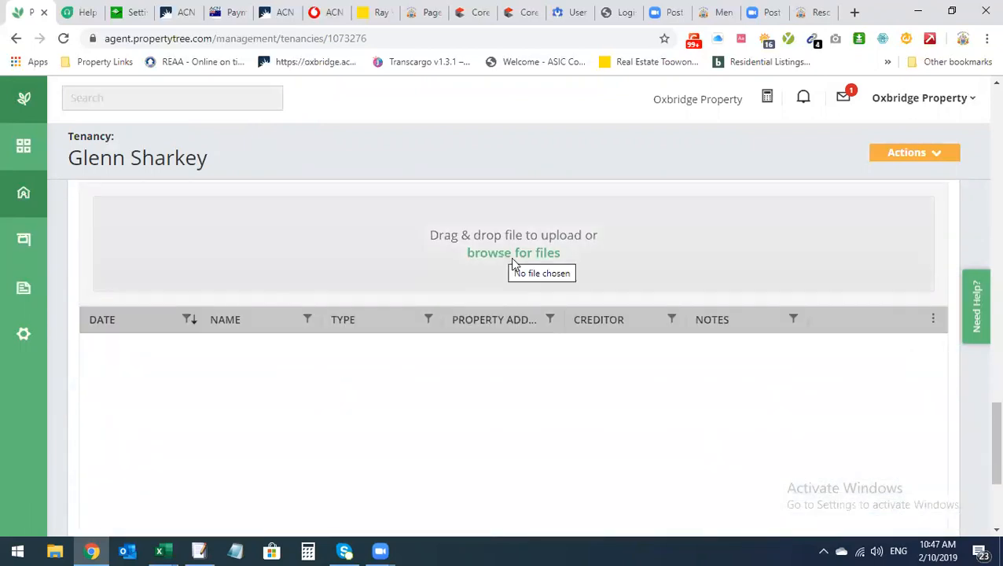
pyautogui.scroll(-3, 520, 335)
pyautogui.scroll(4, 519, 309)
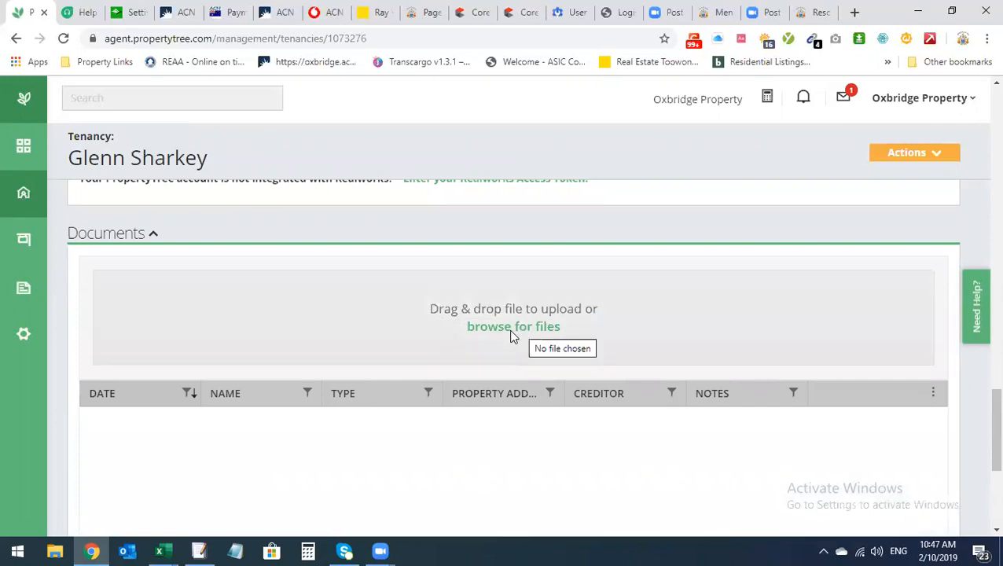
pyautogui.scroll(1, 511, 336)
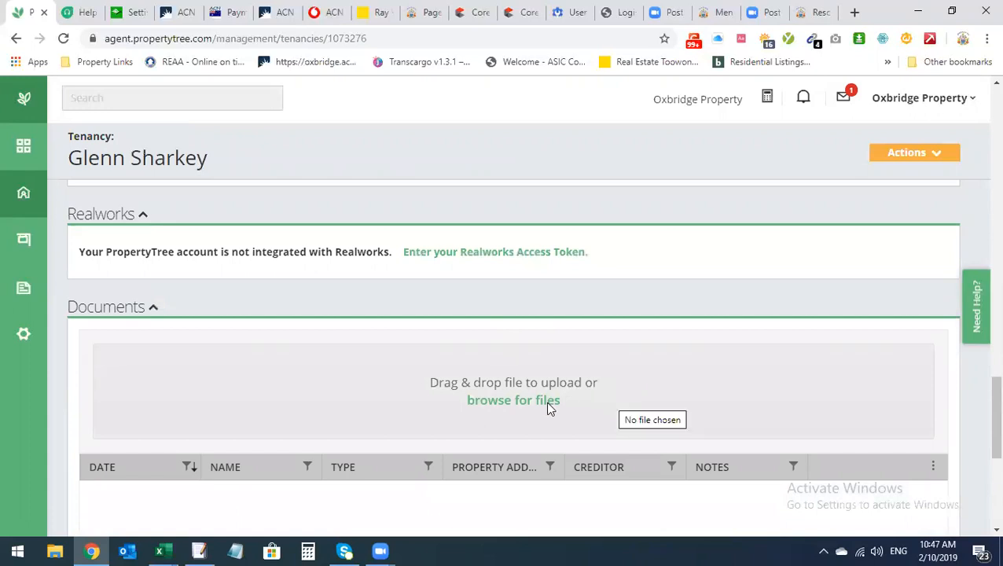
pyautogui.scroll(-1, 251, 481)
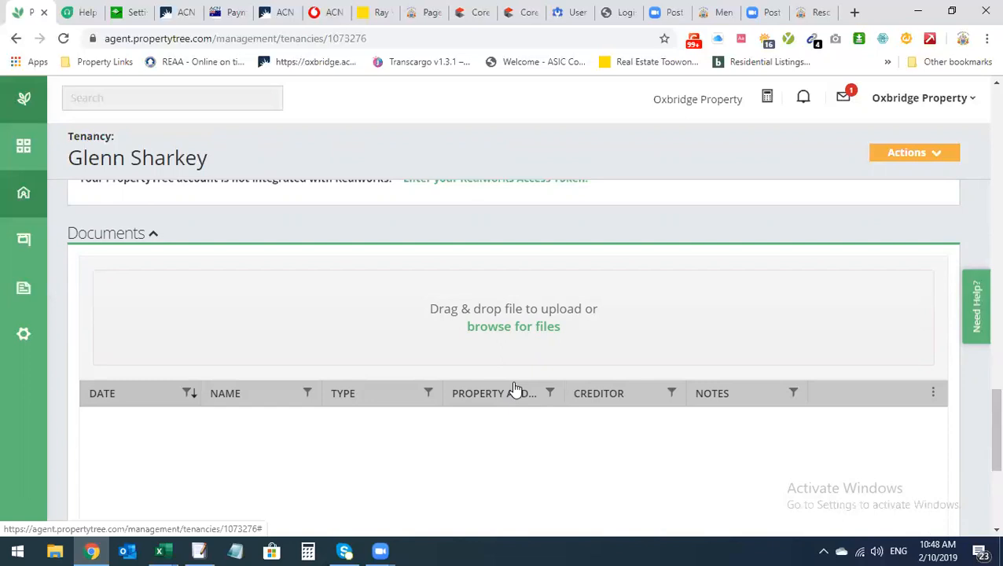
pyautogui.scroll(1, 542, 374)
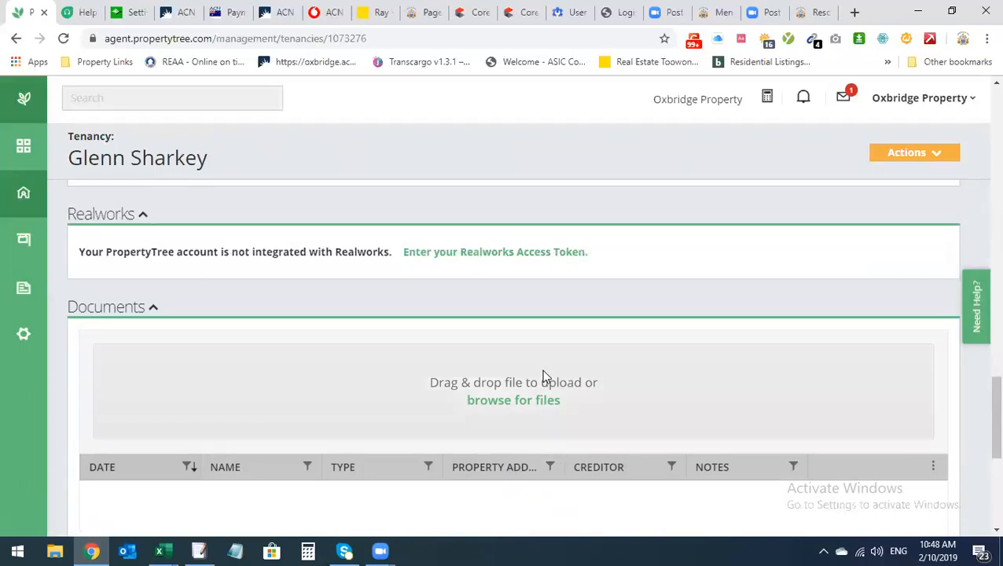
pyautogui.scroll(1, 543, 370)
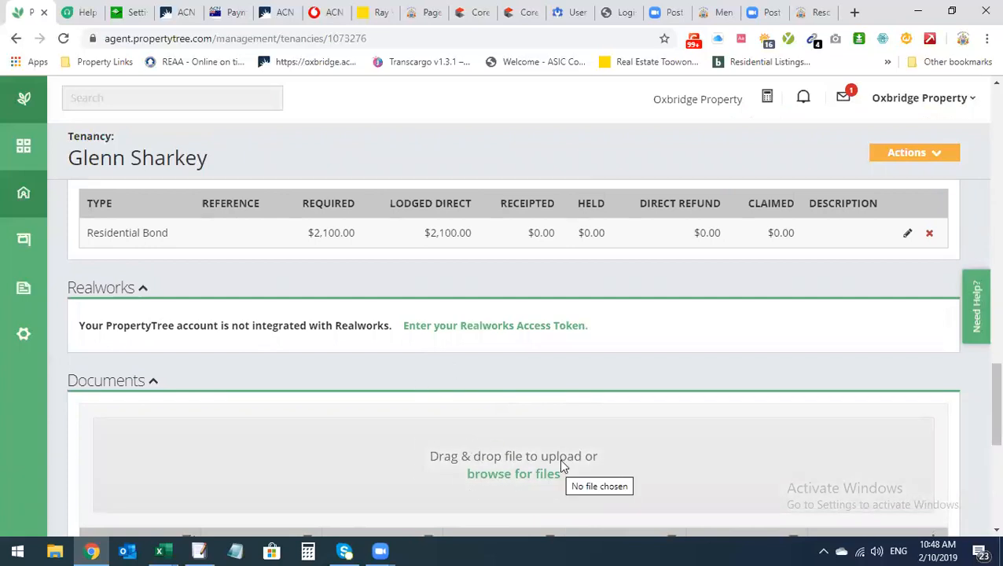
pyautogui.scroll(5, 560, 467)
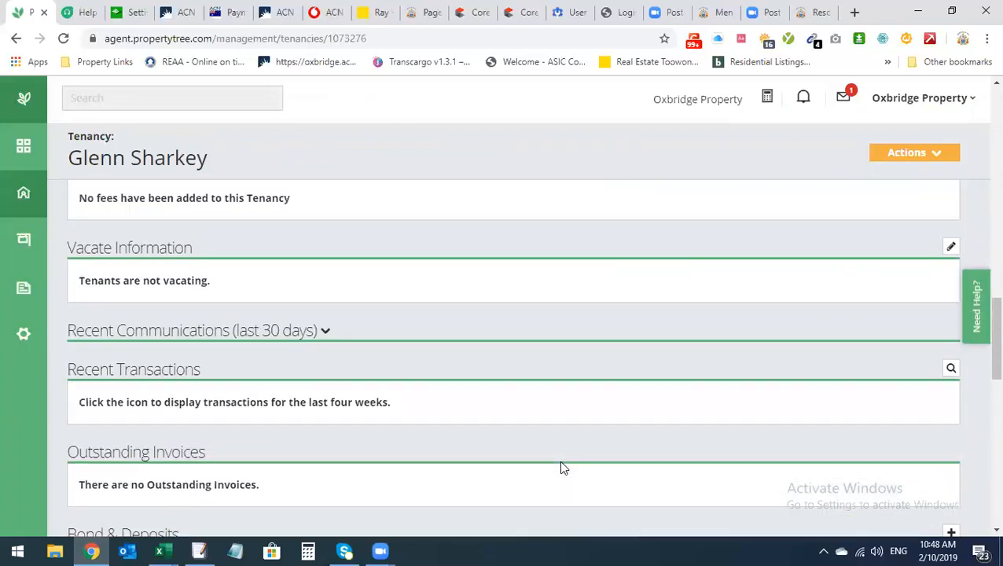
pyautogui.scroll(-1, 559, 470)
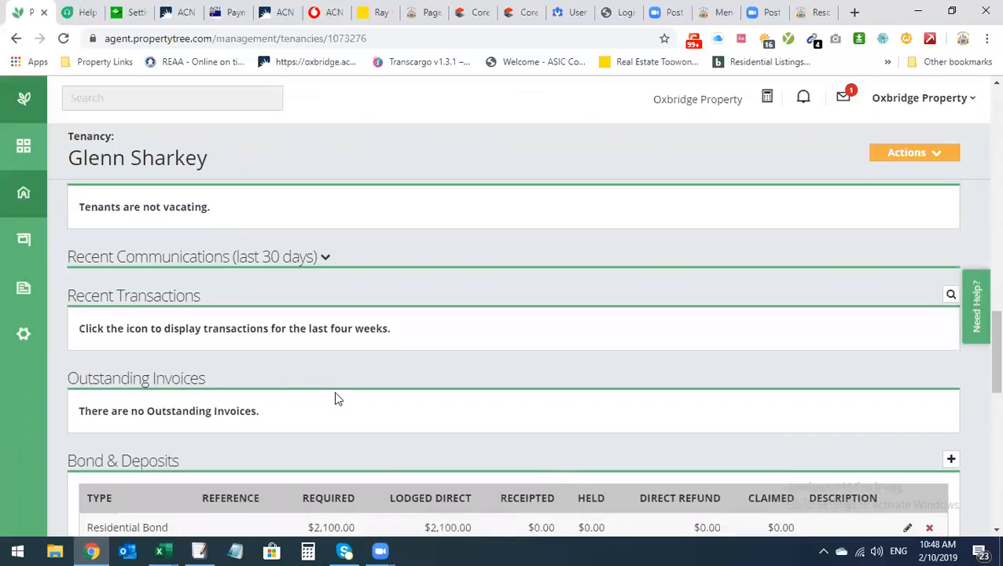
pyautogui.scroll(2, 334, 392)
pyautogui.scroll(3, 346, 392)
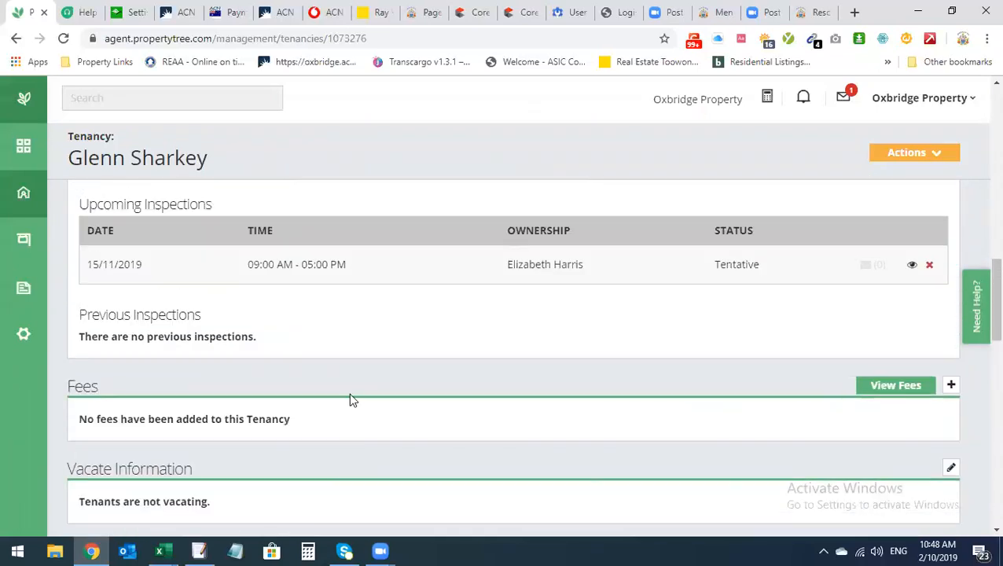
pyautogui.scroll(1, 372, 407)
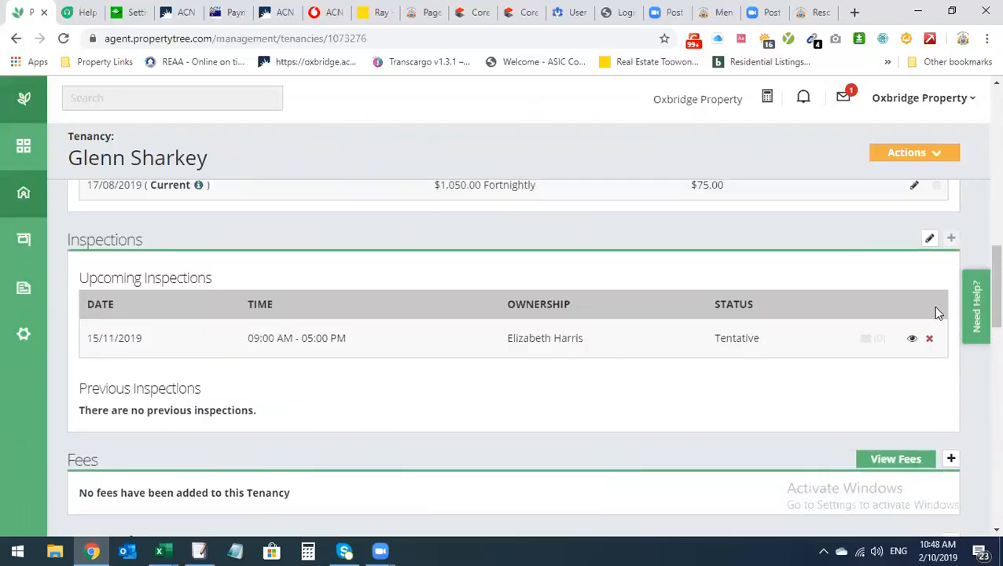
# Glance at the Help Centre, close it, then go via the Dashboard to Managements
pyautogui.click(979, 299)
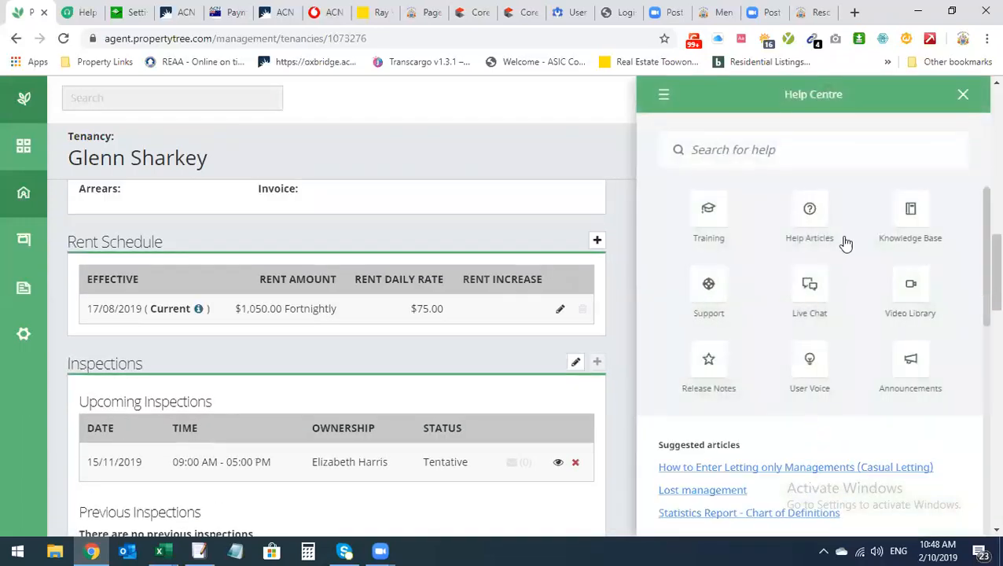
pyautogui.click(963, 95)
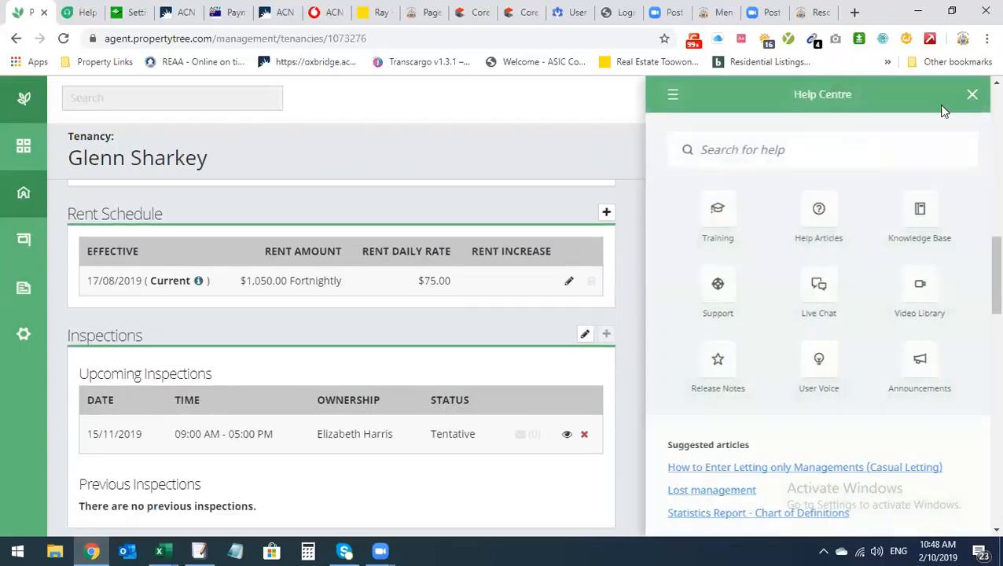
pyautogui.click(25, 150)
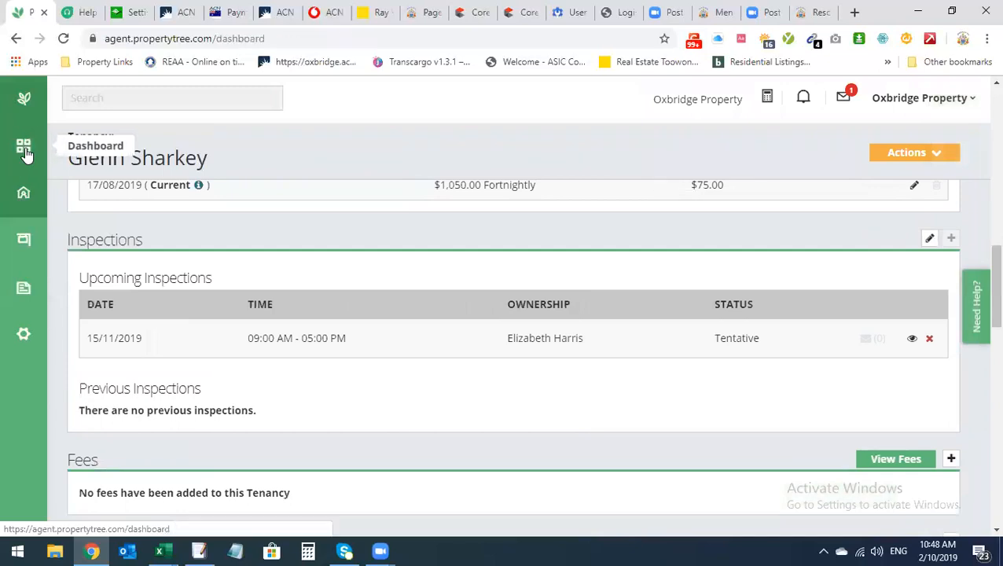
pyautogui.click(24, 193)
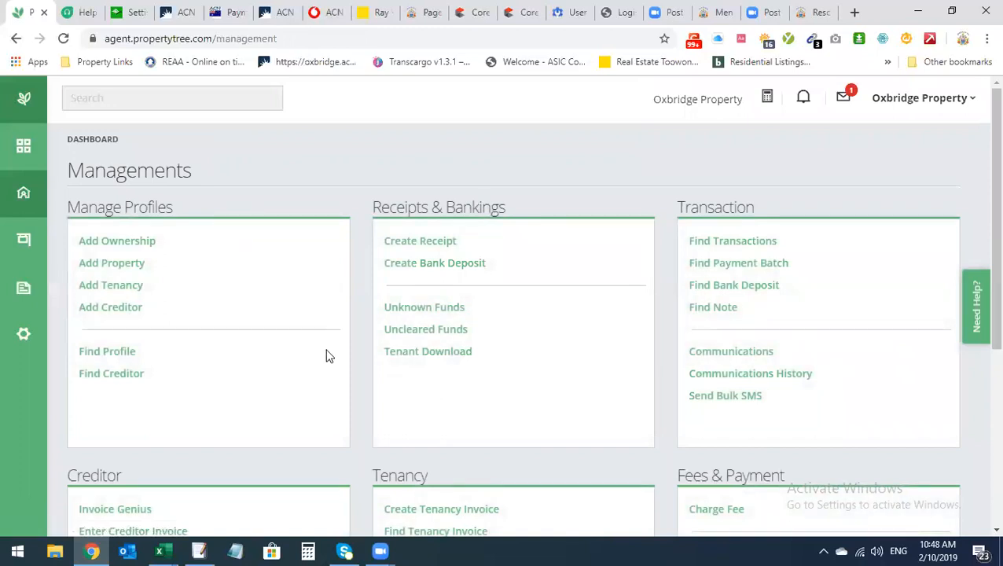
pyautogui.scroll(-1, 328, 356)
pyautogui.scroll(-1, 329, 356)
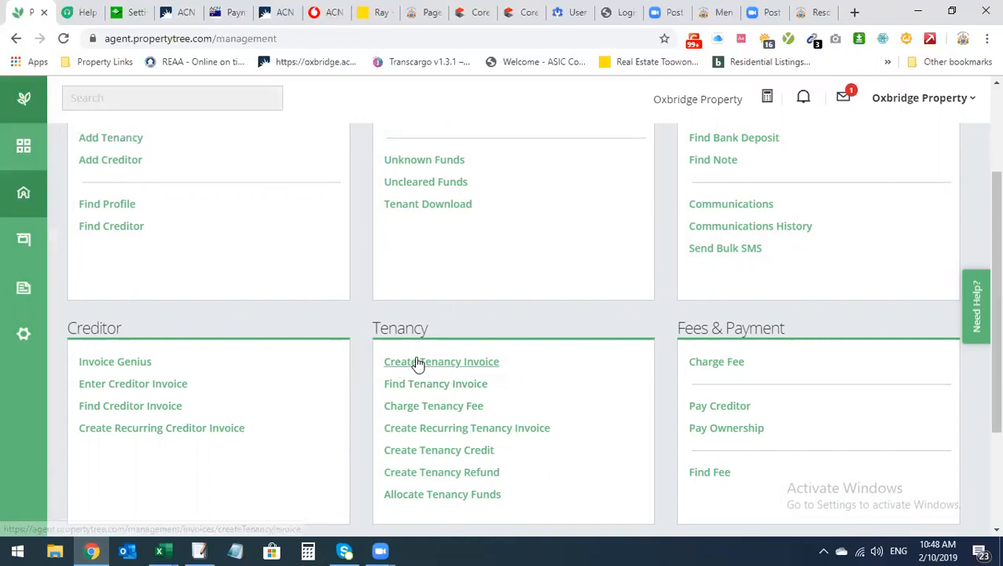
pyautogui.scroll(-2, 418, 365)
pyautogui.scroll(4, 436, 359)
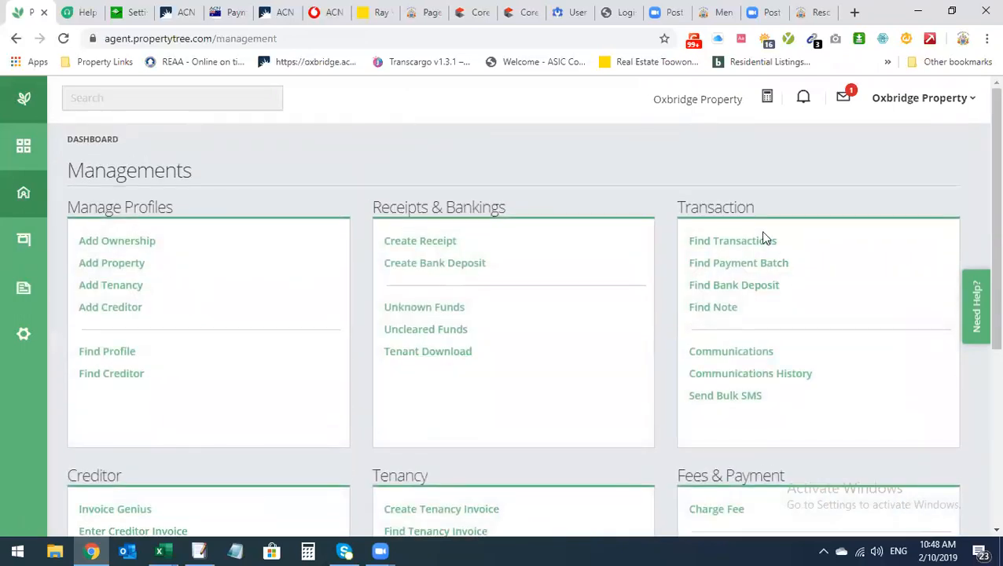
pyautogui.scroll(-2, 802, 305)
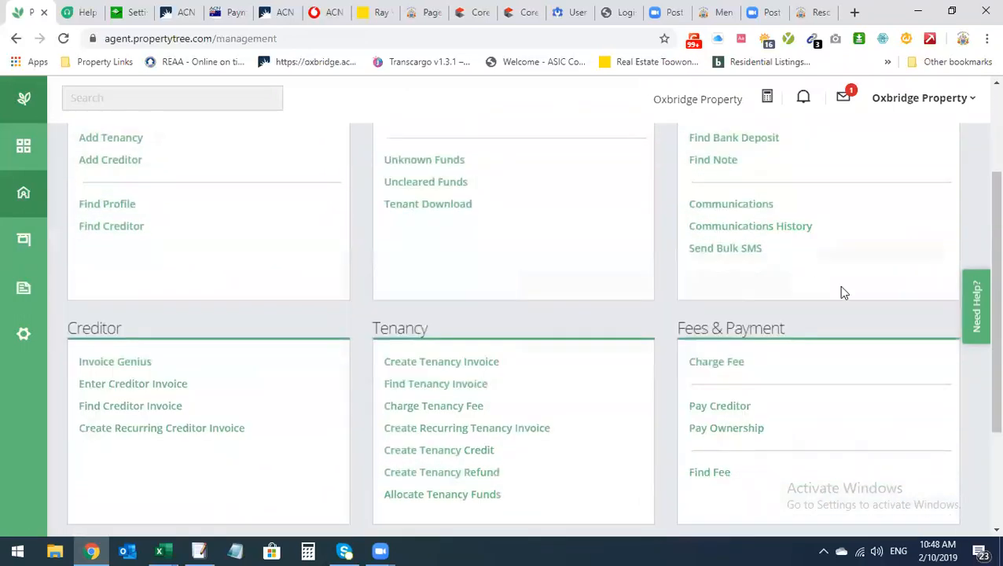
pyautogui.scroll(-1, 497, 352)
pyautogui.scroll(-1, 434, 378)
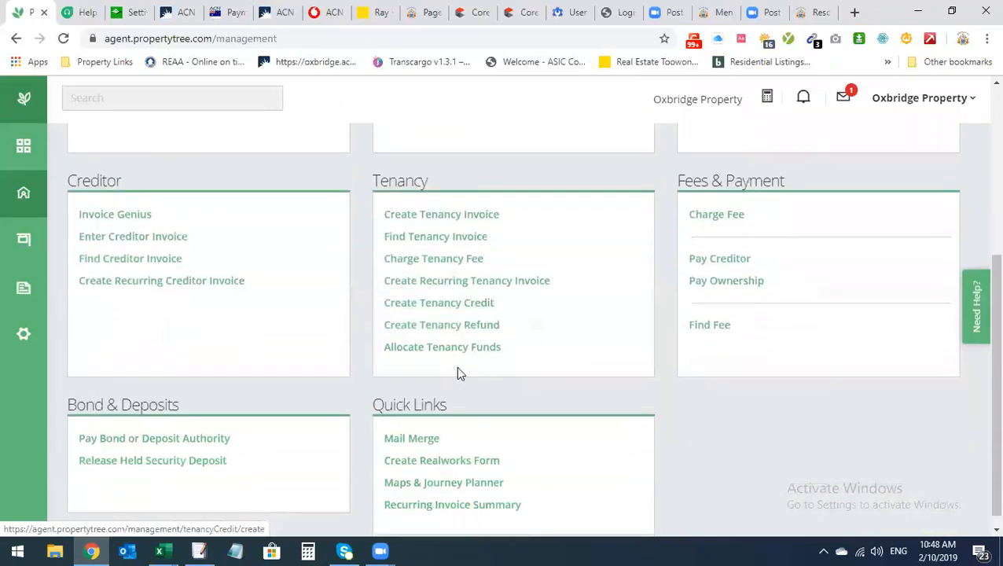
pyautogui.scroll(1, 246, 248)
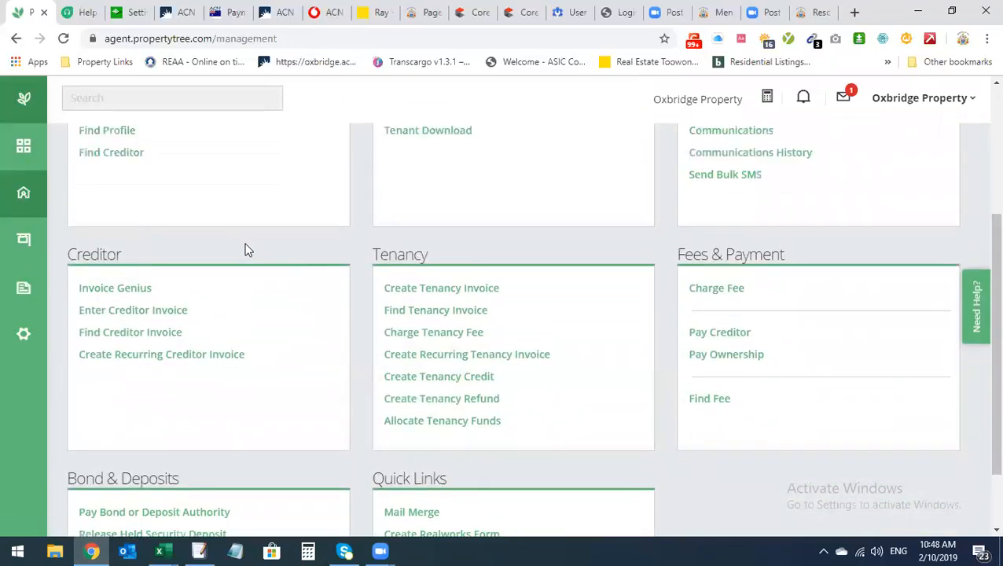
pyautogui.scroll(-1, 253, 309)
pyautogui.scroll(2, 74, 203)
pyautogui.click(35, 151)
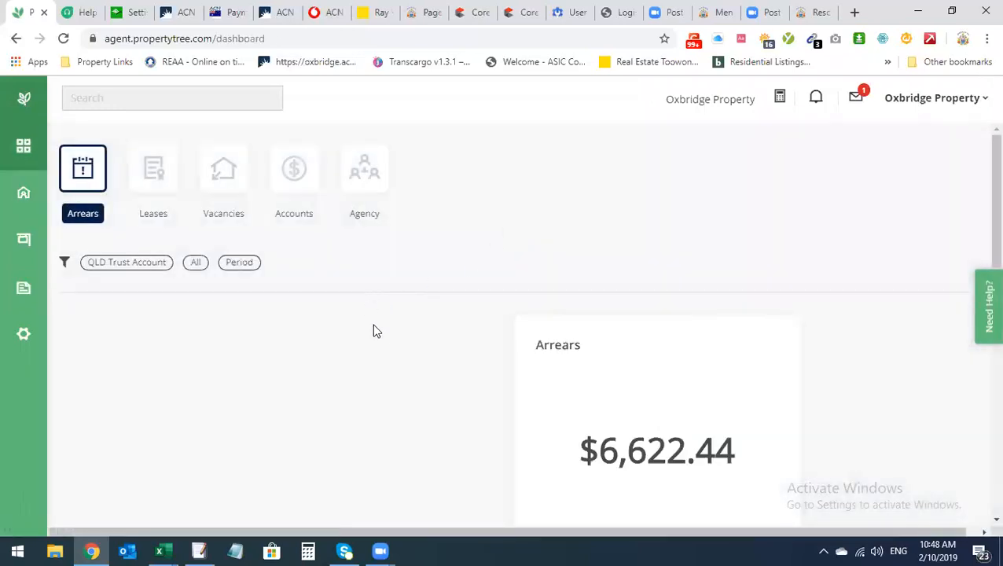
pyautogui.scroll(-2, 618, 432)
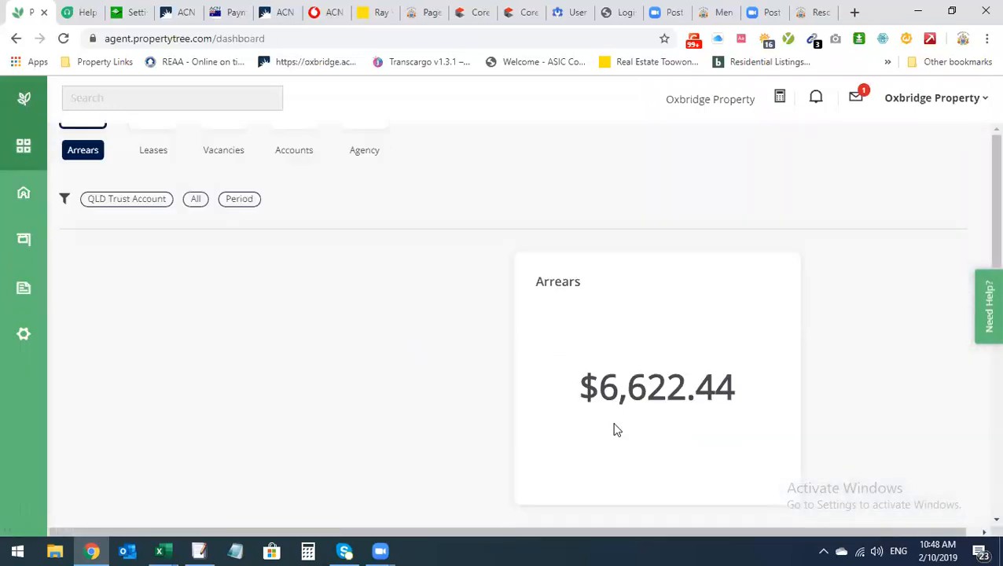
pyautogui.scroll(2, 438, 277)
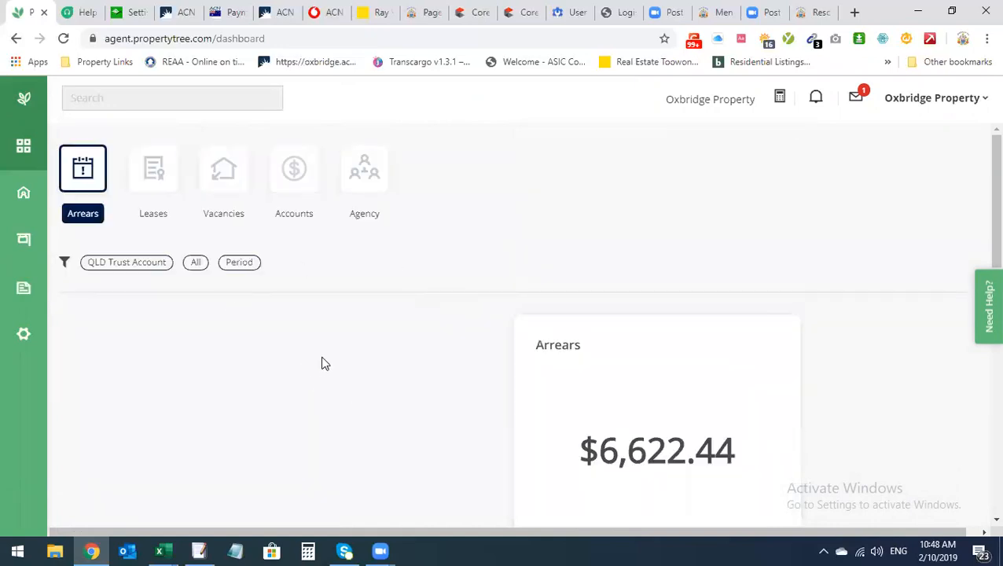
pyautogui.scroll(-3, 256, 187)
pyautogui.scroll(3, 368, 407)
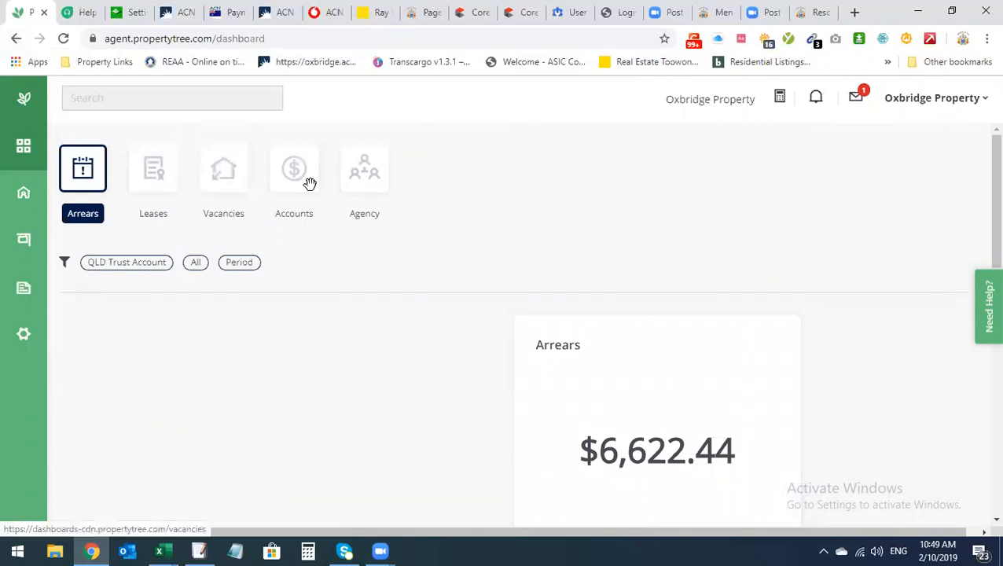
pyautogui.click(225, 179)
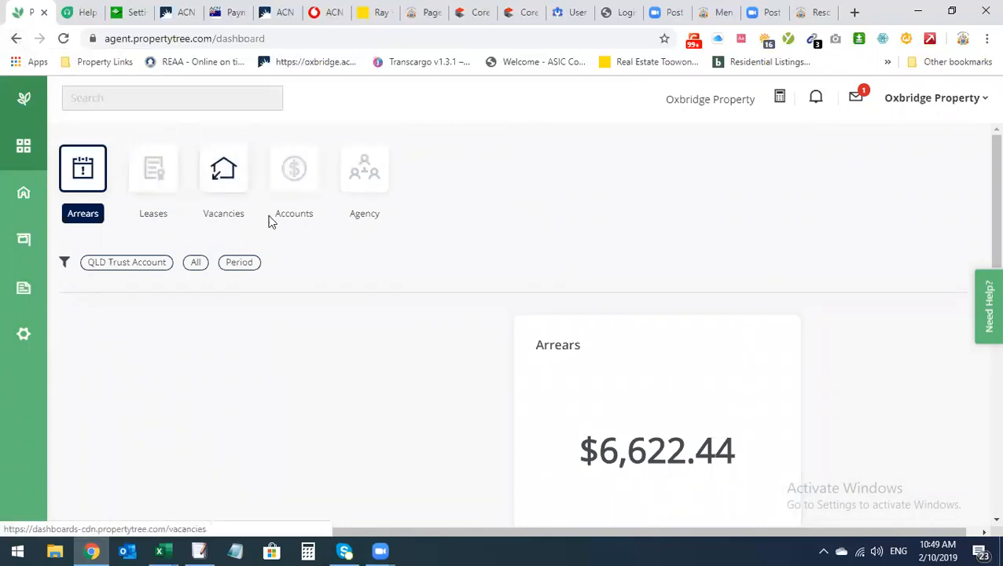
pyautogui.click(15, 38)
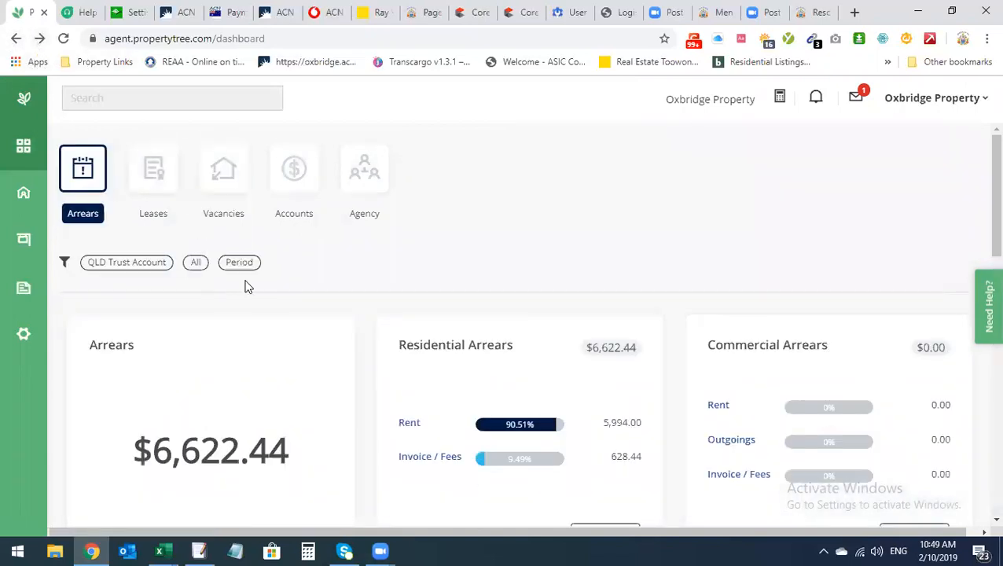
pyautogui.click(24, 196)
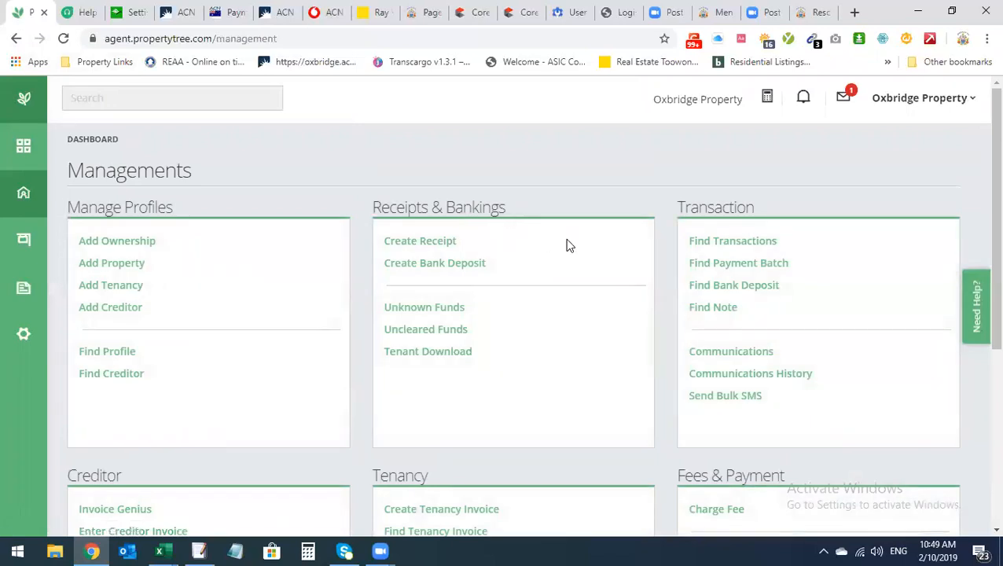
pyautogui.click(968, 335)
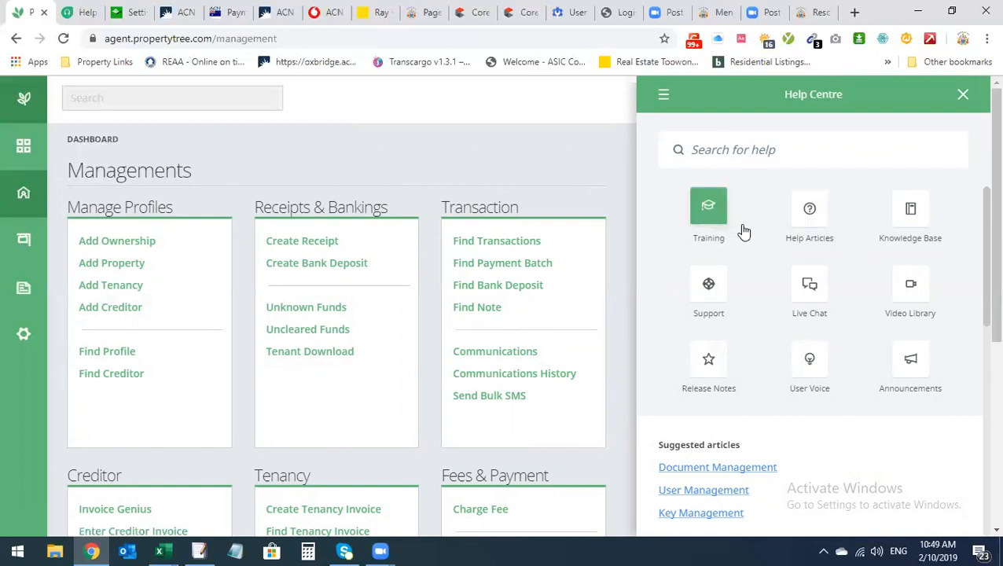
pyautogui.click(815, 301)
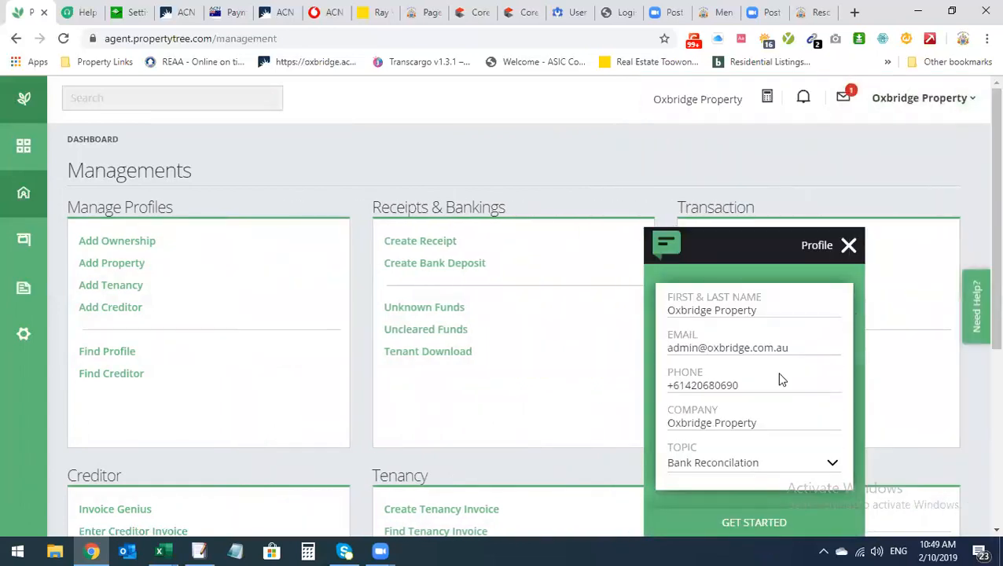
pyautogui.click(848, 246)
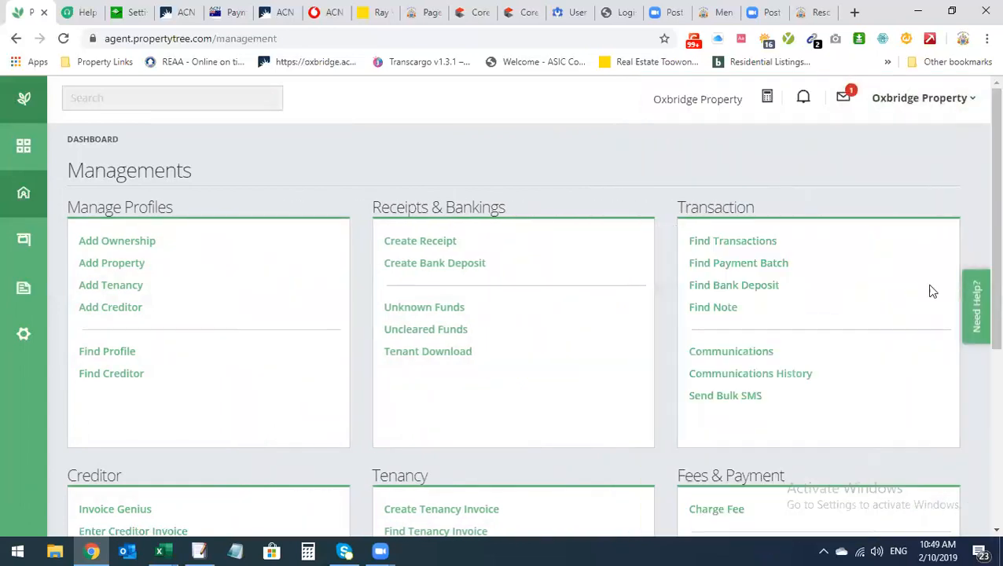
pyautogui.click(978, 307)
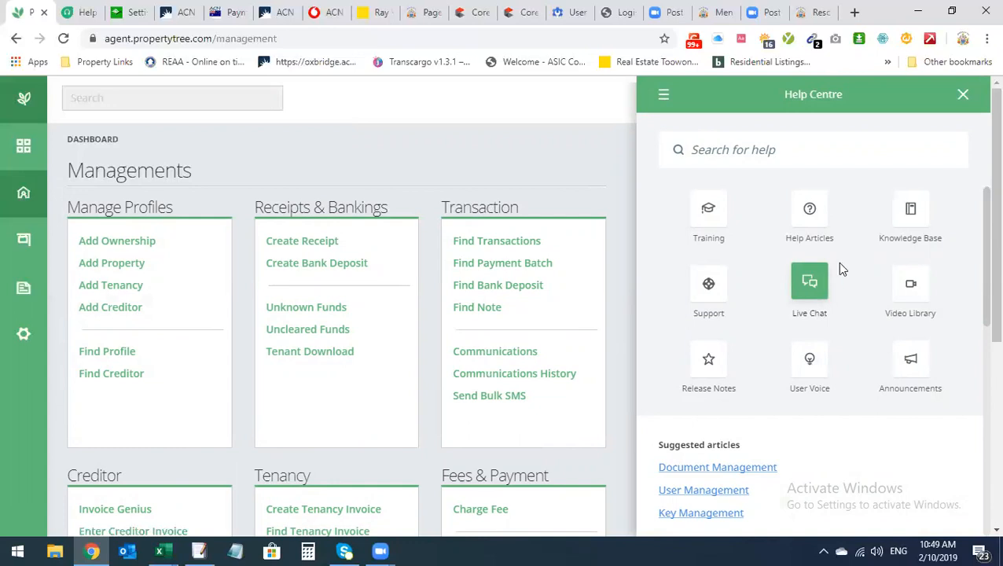
pyautogui.scroll(-2, 940, 253)
pyautogui.scroll(2, 918, 309)
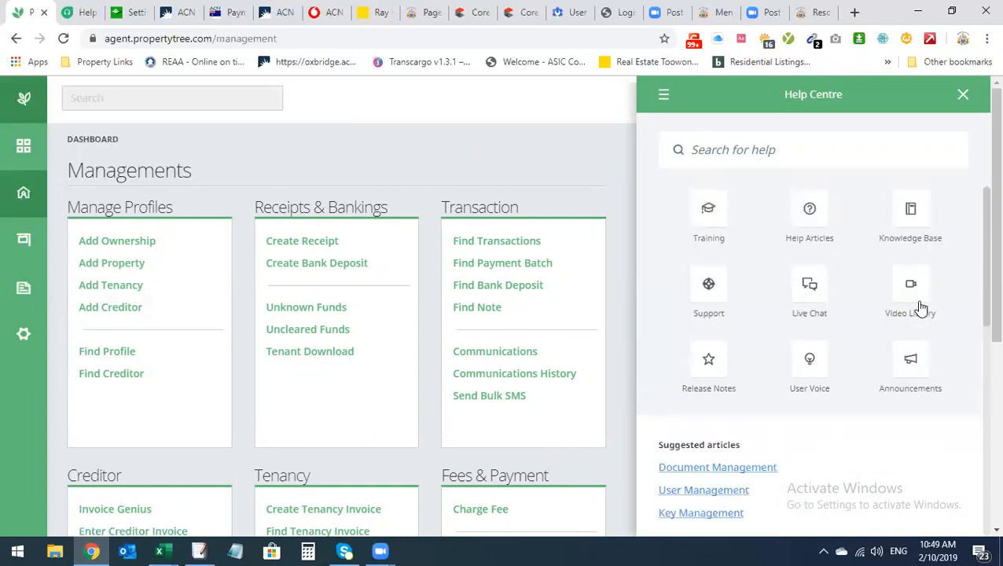
pyautogui.click(912, 302)
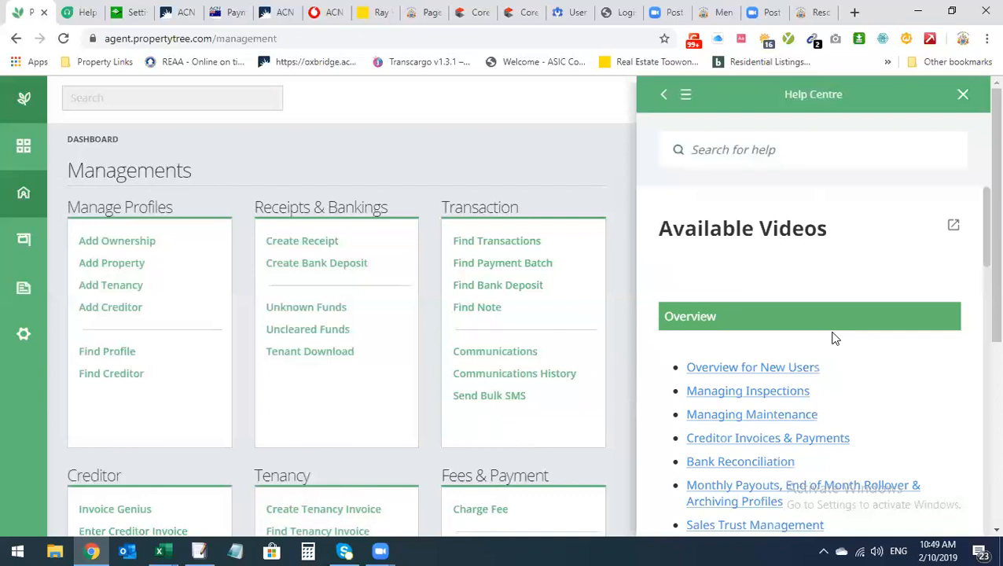
pyautogui.scroll(-2, 823, 385)
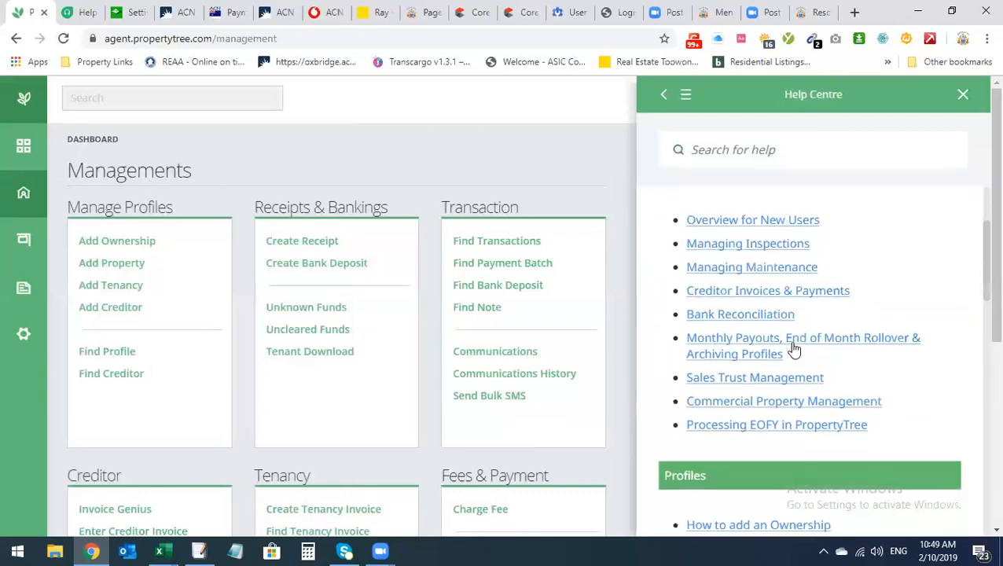
pyautogui.scroll(-1, 795, 382)
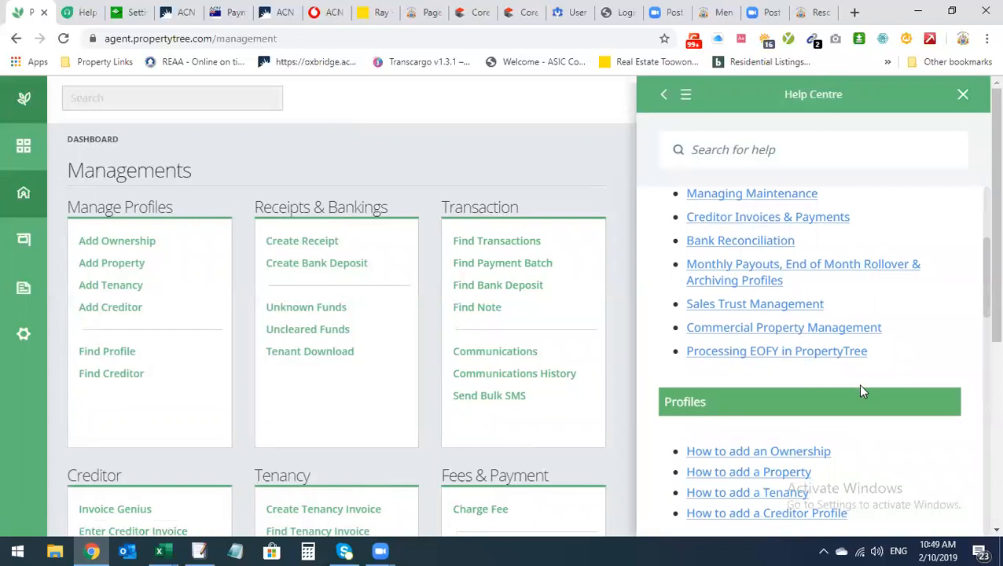
pyautogui.scroll(-2, 860, 385)
pyautogui.scroll(-3, 863, 391)
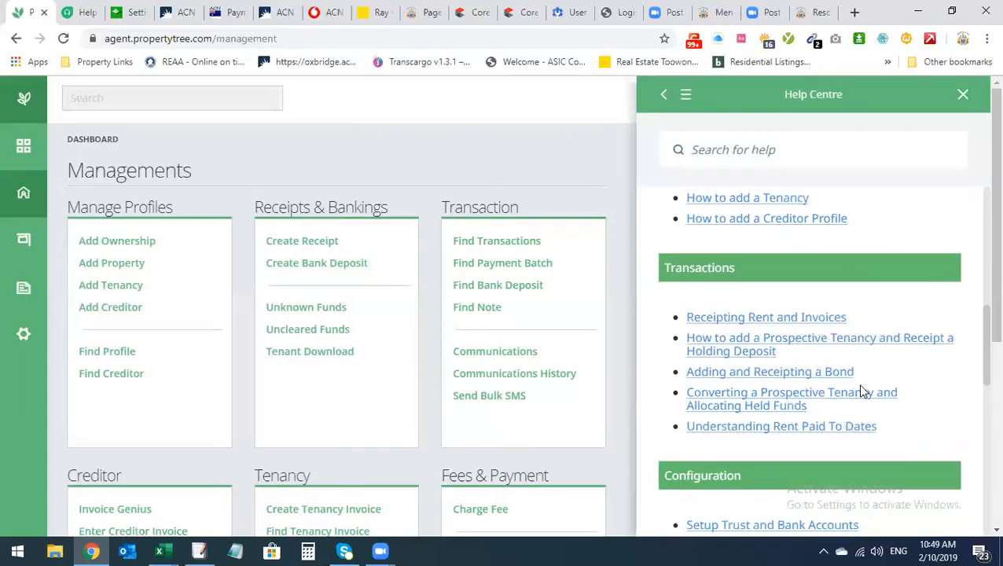
pyautogui.scroll(-1, 862, 389)
pyautogui.scroll(1, 862, 389)
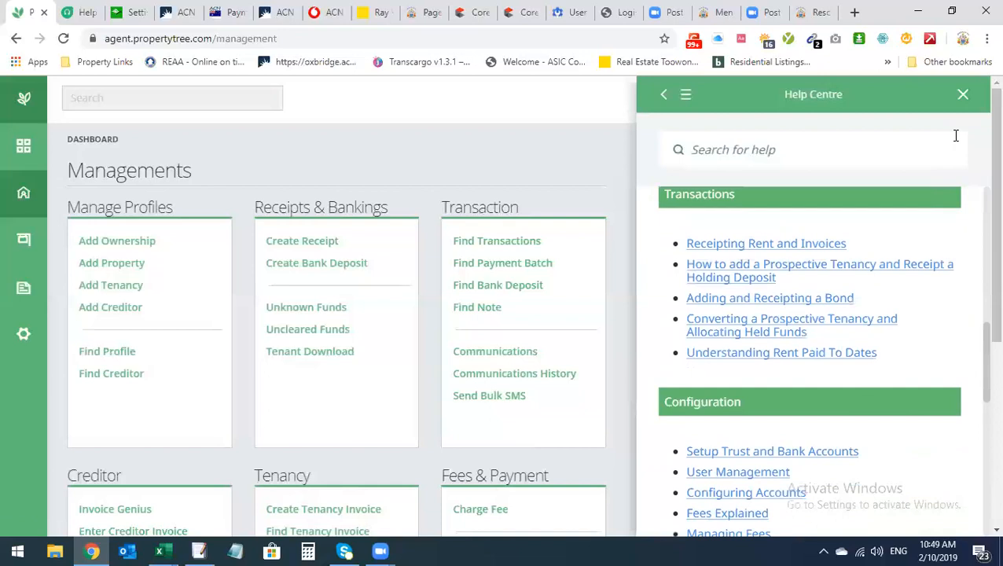
pyautogui.click(962, 98)
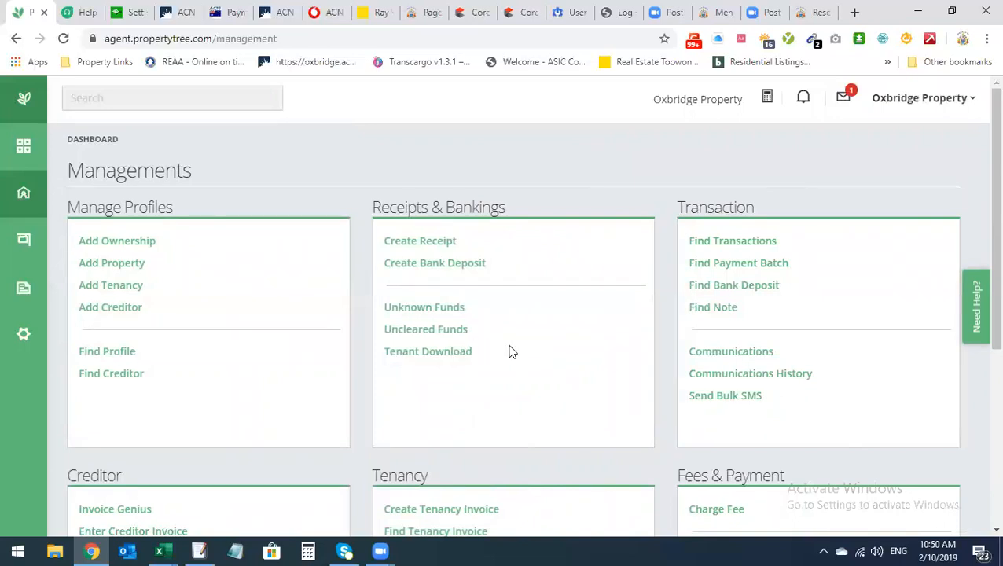
pyautogui.scroll(-1, 512, 354)
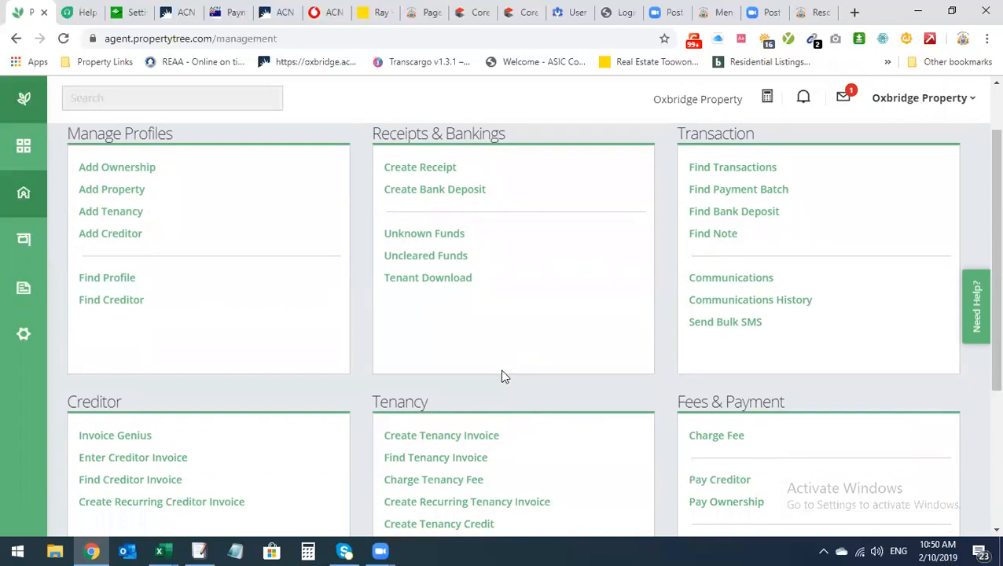
pyautogui.scroll(-2, 501, 369)
pyautogui.scroll(4, 503, 368)
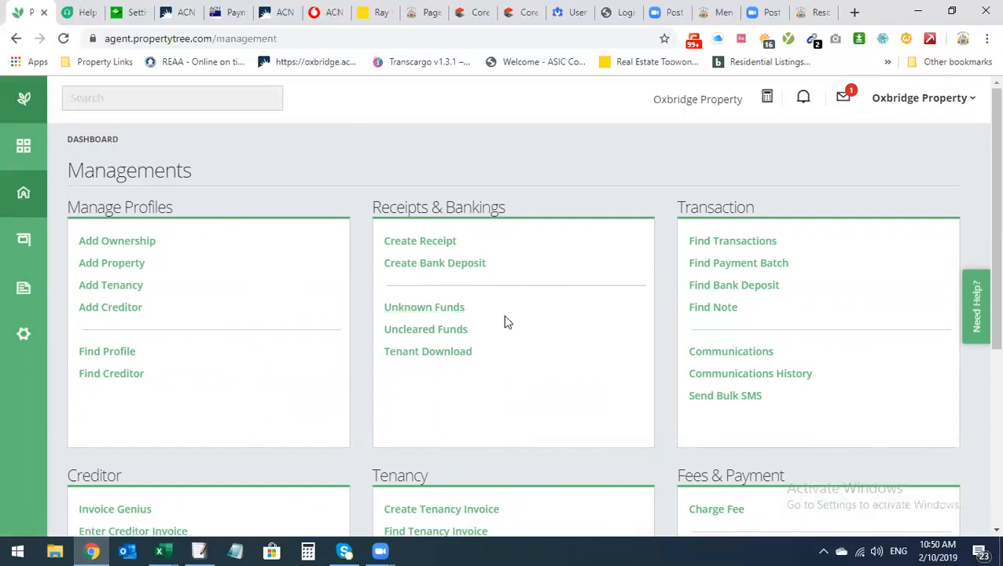
pyautogui.scroll(-1, 529, 331)
pyautogui.scroll(1, 528, 331)
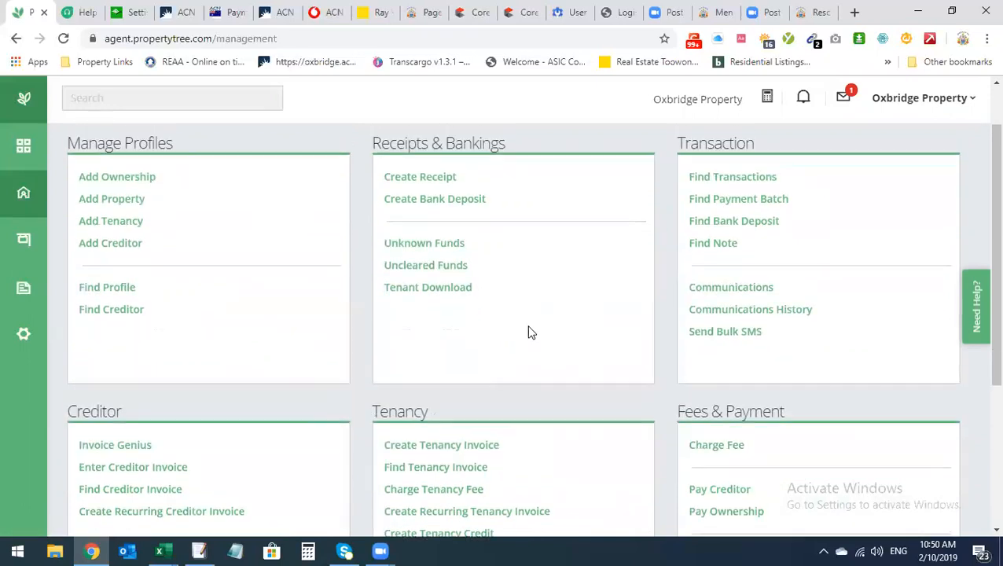
pyautogui.scroll(-1, 530, 333)
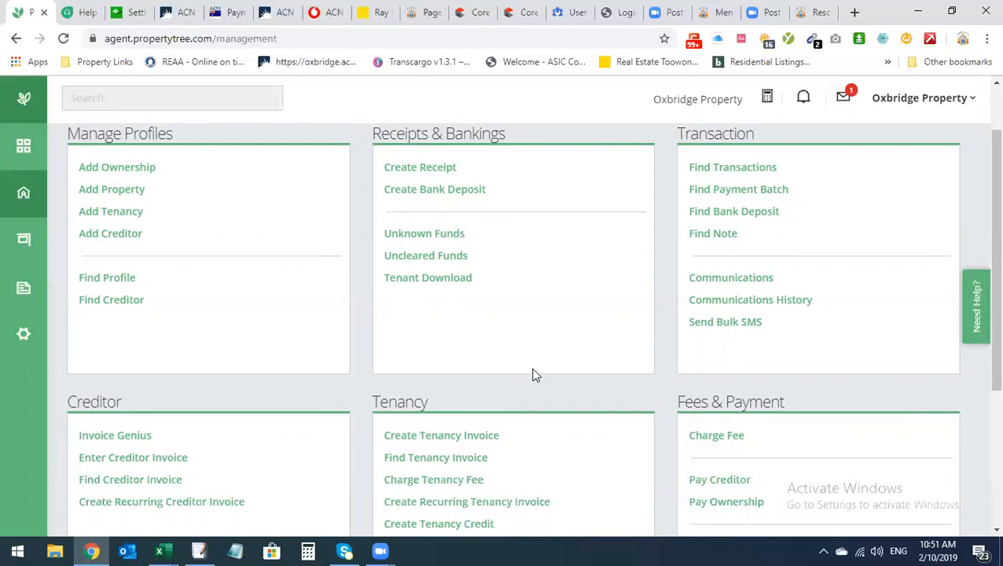
pyautogui.scroll(1, 517, 378)
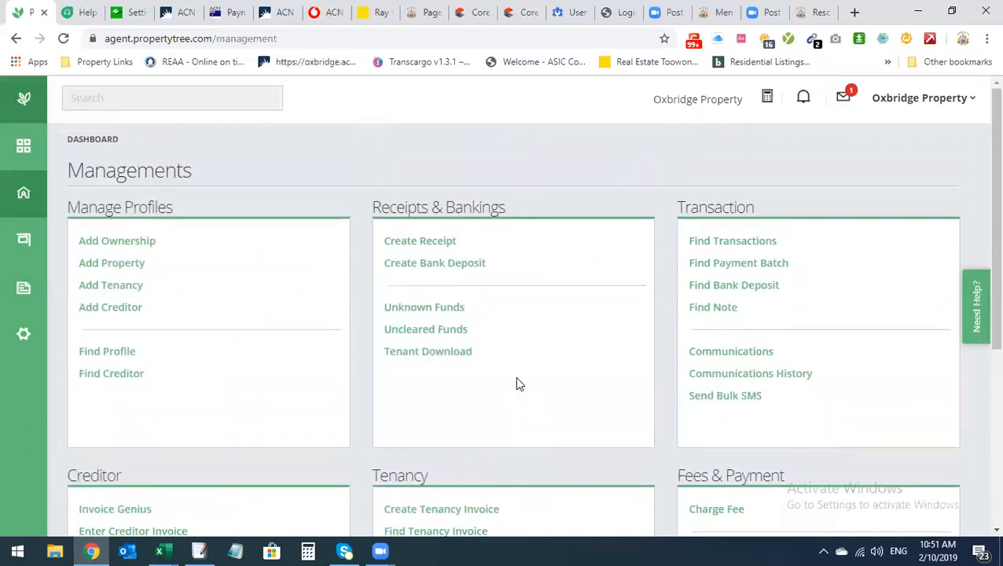
pyautogui.scroll(-1, 516, 384)
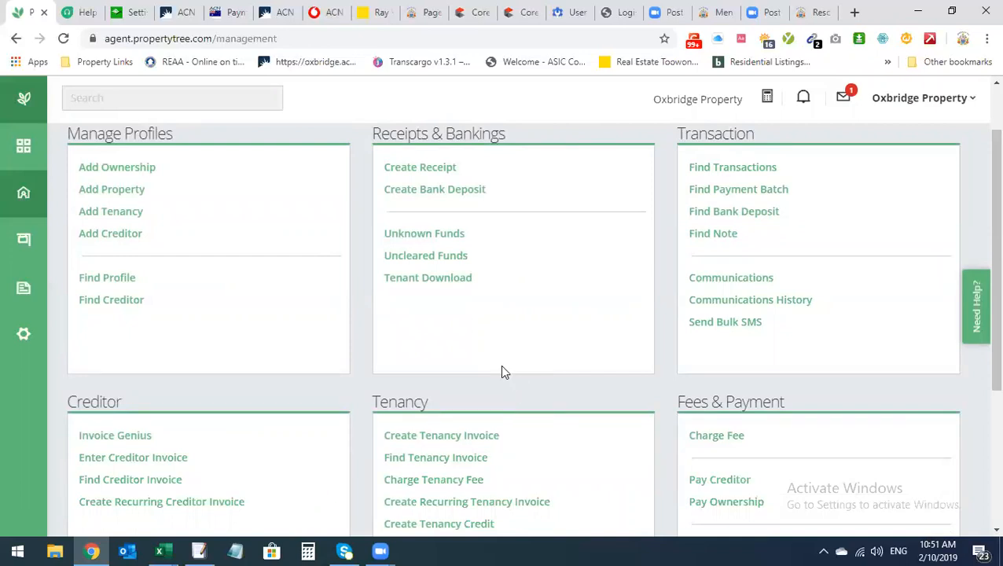
pyautogui.scroll(1, 503, 372)
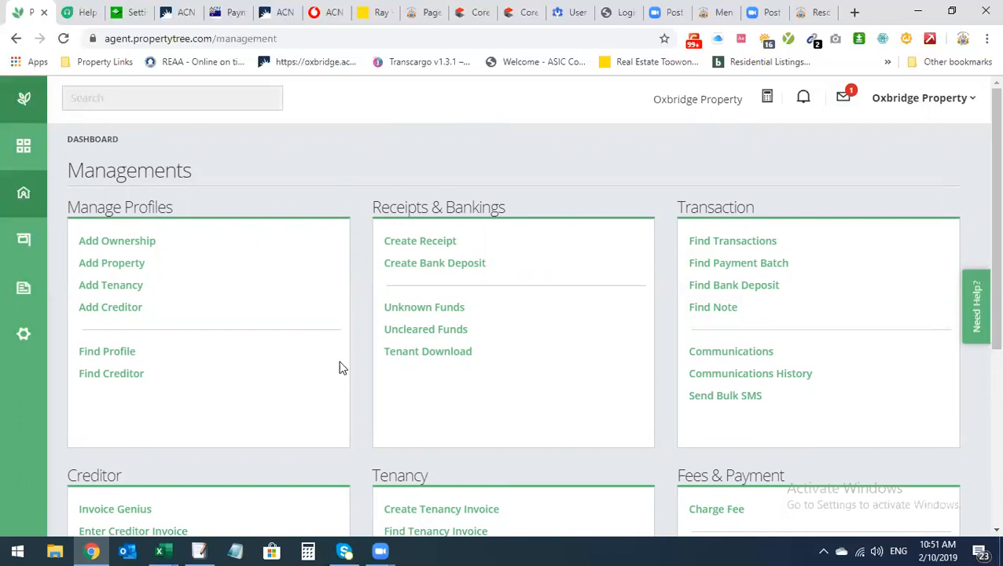
pyautogui.scroll(-1, 548, 305)
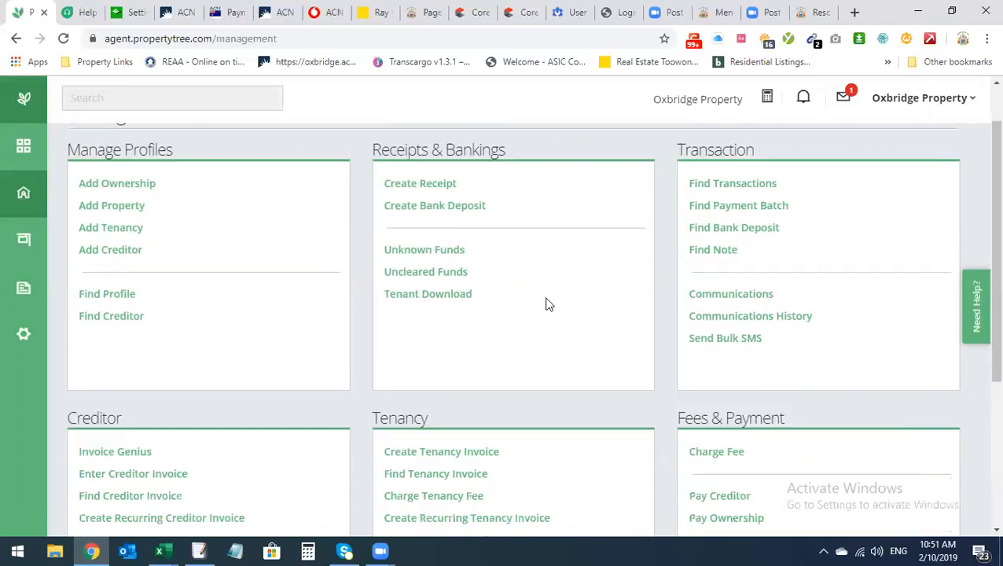
pyautogui.scroll(1, 546, 307)
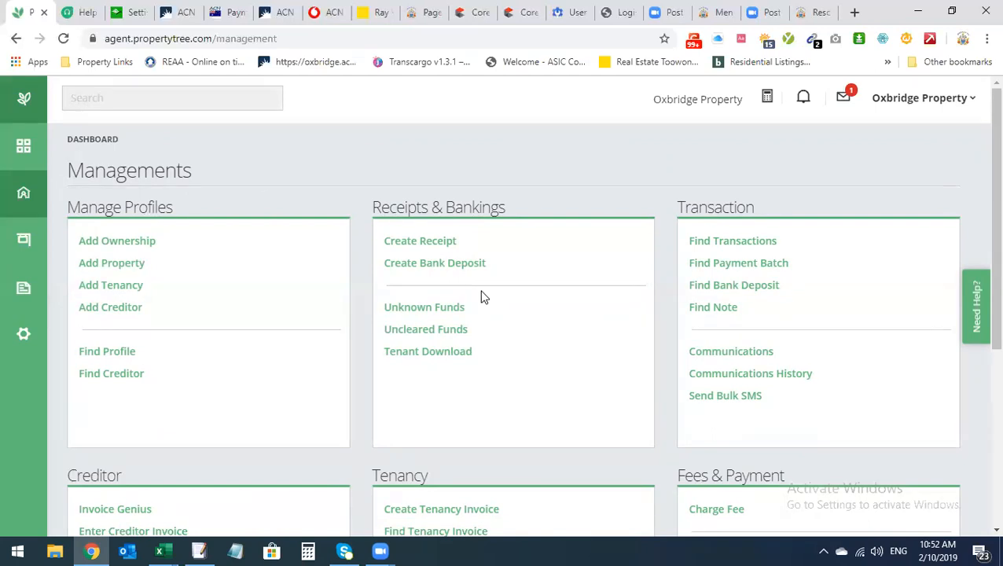
pyautogui.scroll(-1, 515, 316)
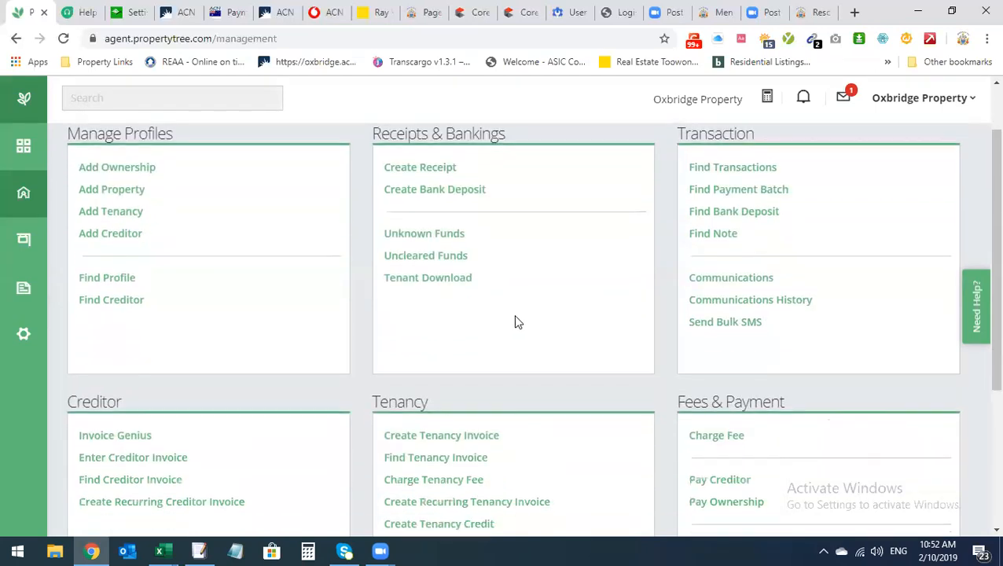
pyautogui.scroll(1, 517, 322)
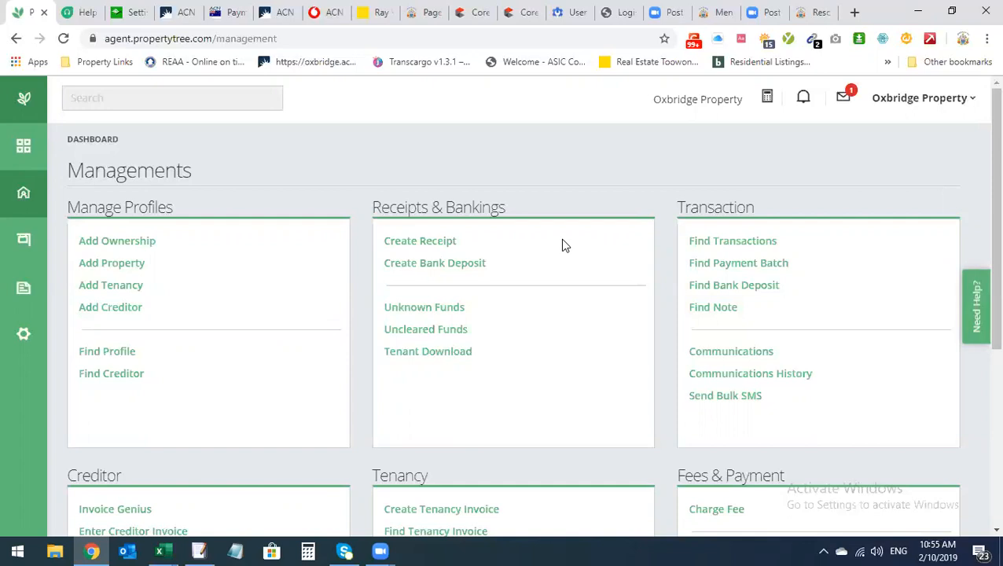
pyautogui.scroll(-1, 562, 305)
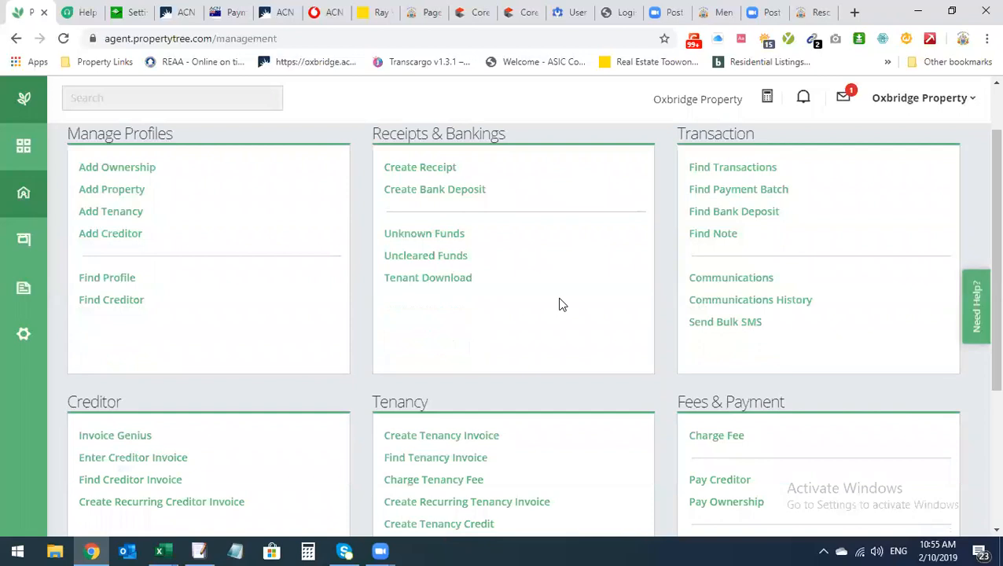
pyautogui.scroll(1, 563, 305)
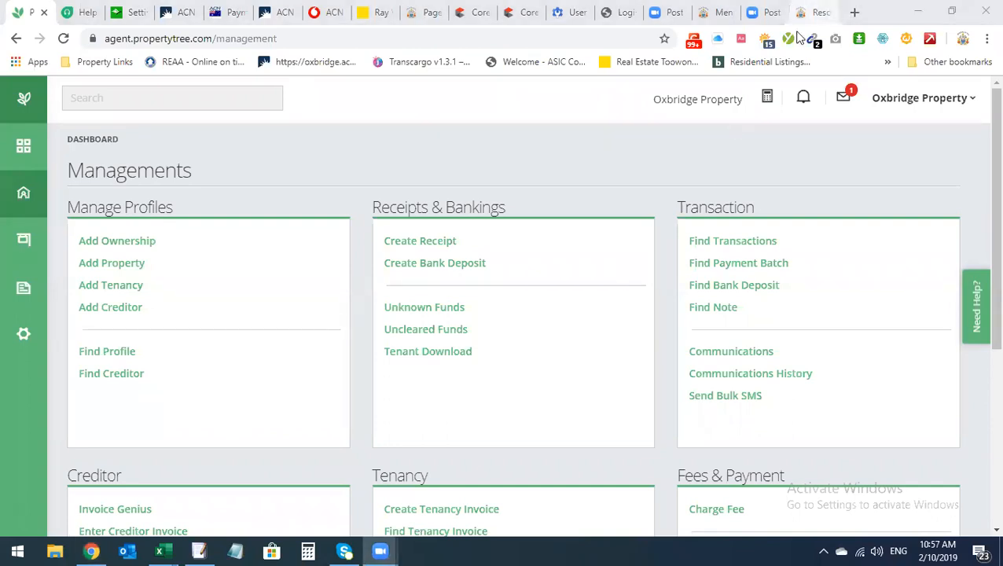
# On the Oxbridge Resources page, open Global Professional Indemnity Insurance under Insurances
pyautogui.click(810, 12)
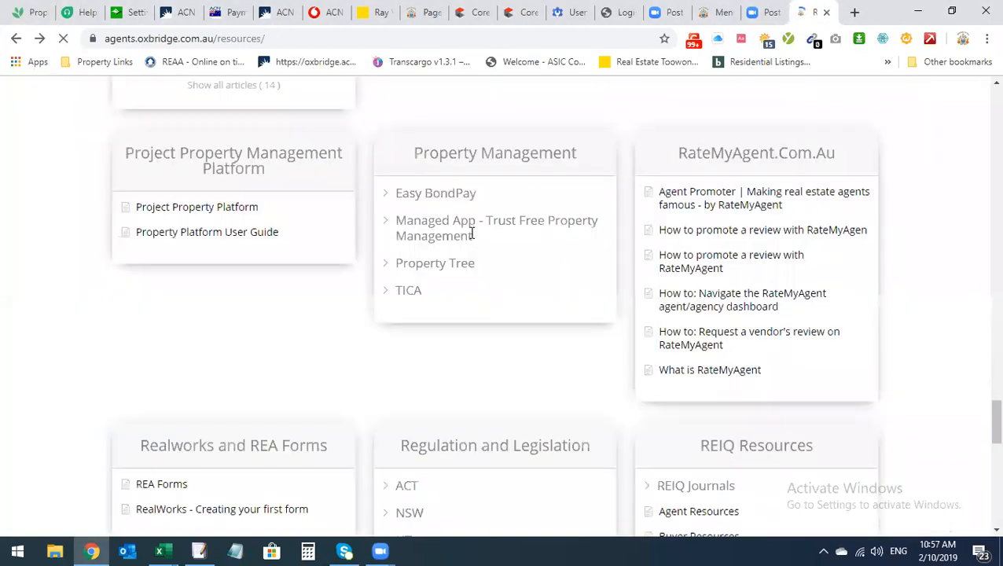
pyautogui.scroll(3, 501, 291)
pyautogui.scroll(6, 502, 292)
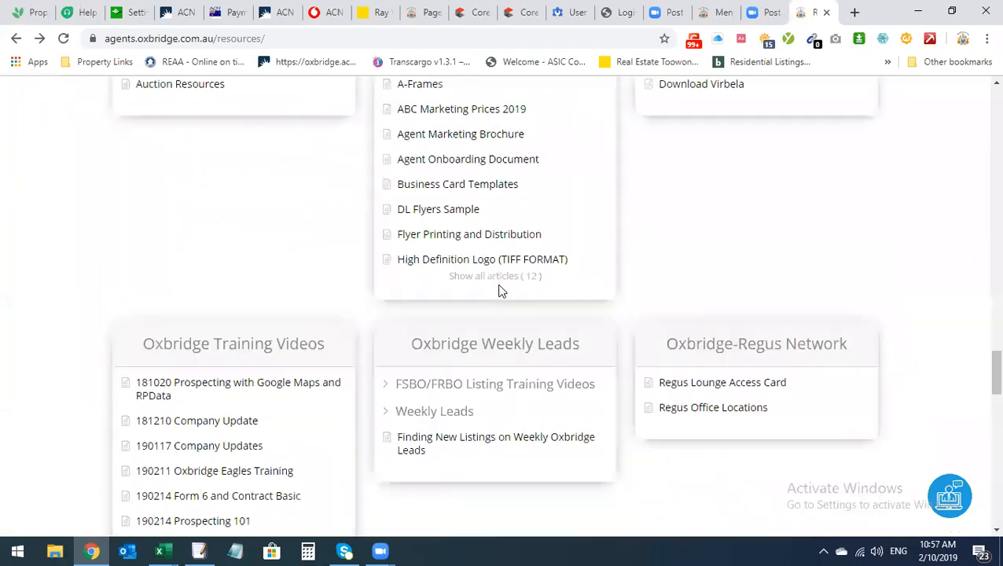
pyautogui.scroll(8, 502, 291)
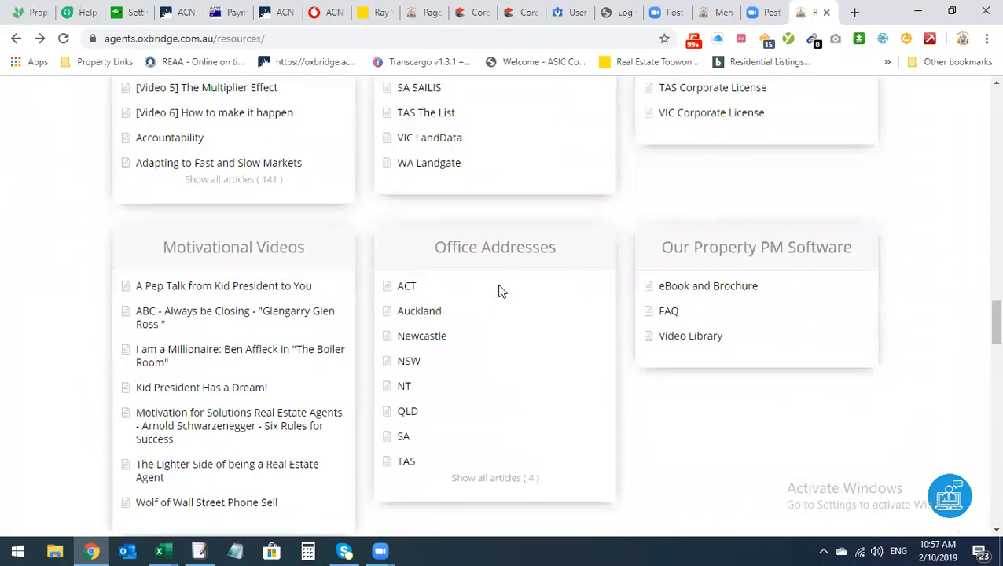
pyautogui.scroll(3, 499, 291)
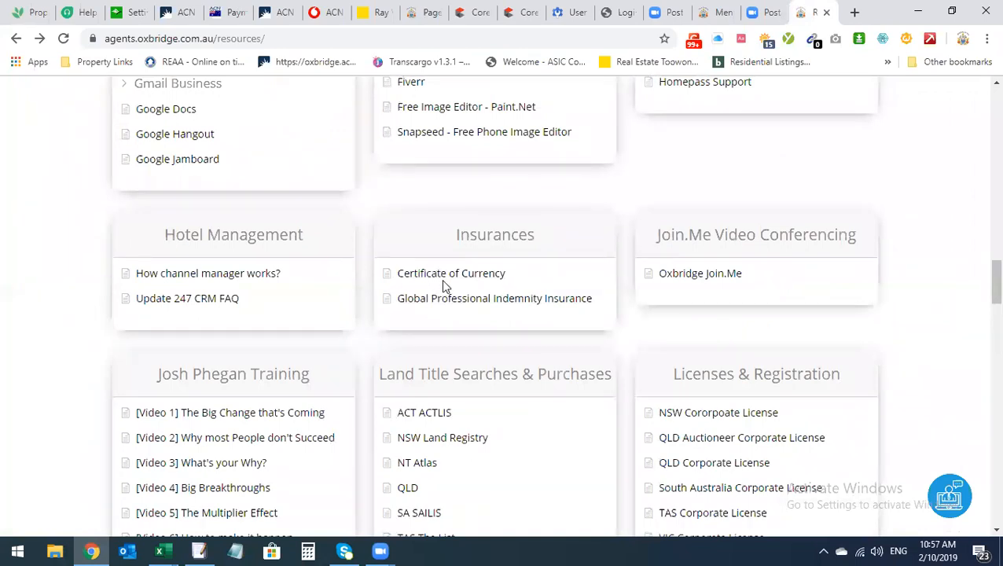
pyautogui.click(510, 306)
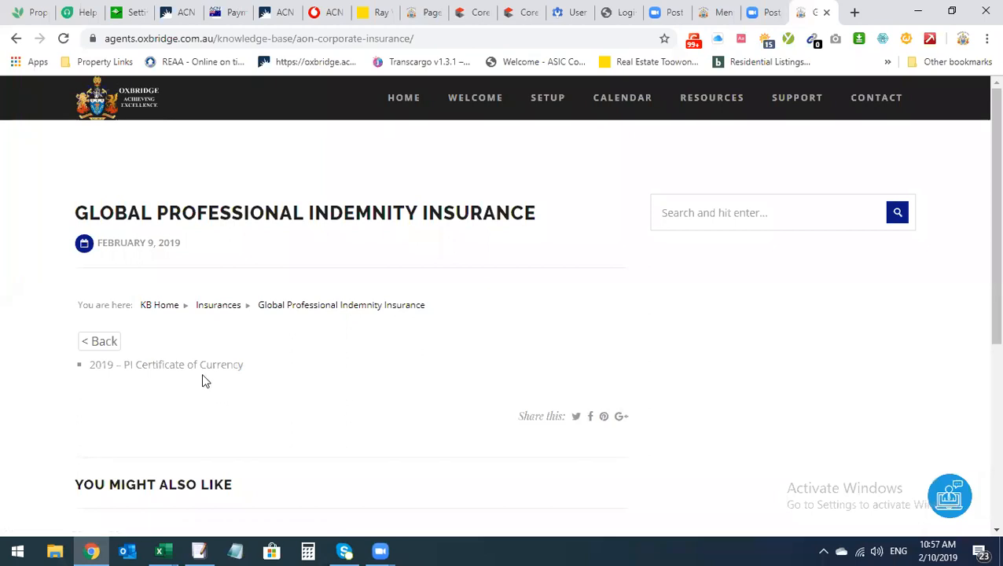
pyautogui.click(242, 367)
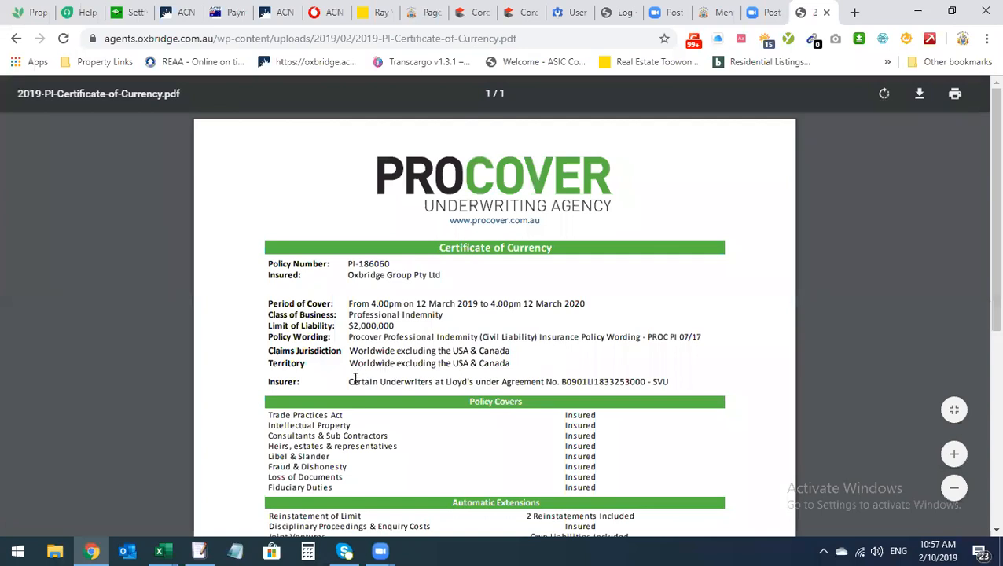
pyautogui.moveTo(350, 350); pyautogui.dragTo(516, 348)
pyautogui.click(538, 360)
pyautogui.moveTo(352, 351); pyautogui.dragTo(500, 353)
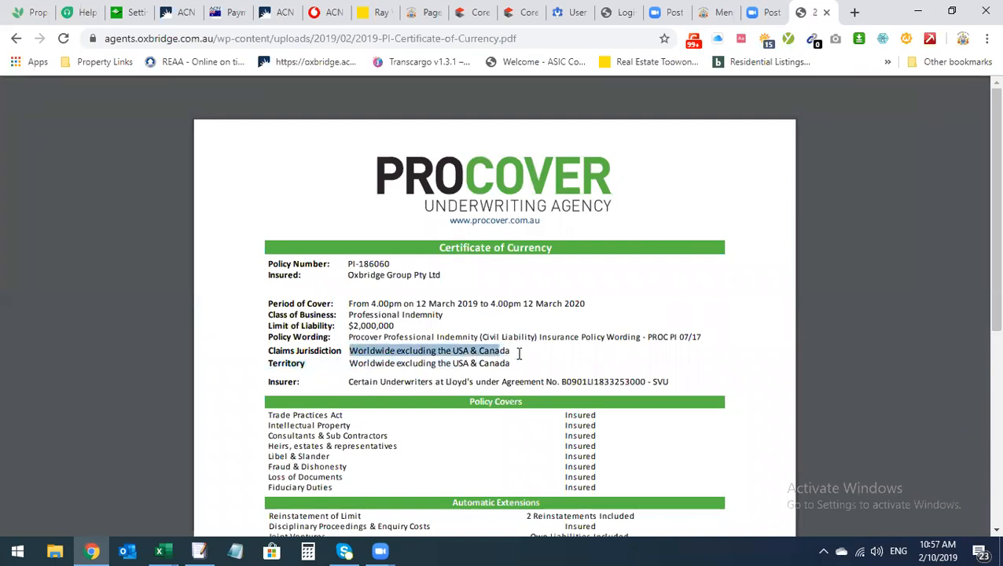
pyautogui.click(381, 352)
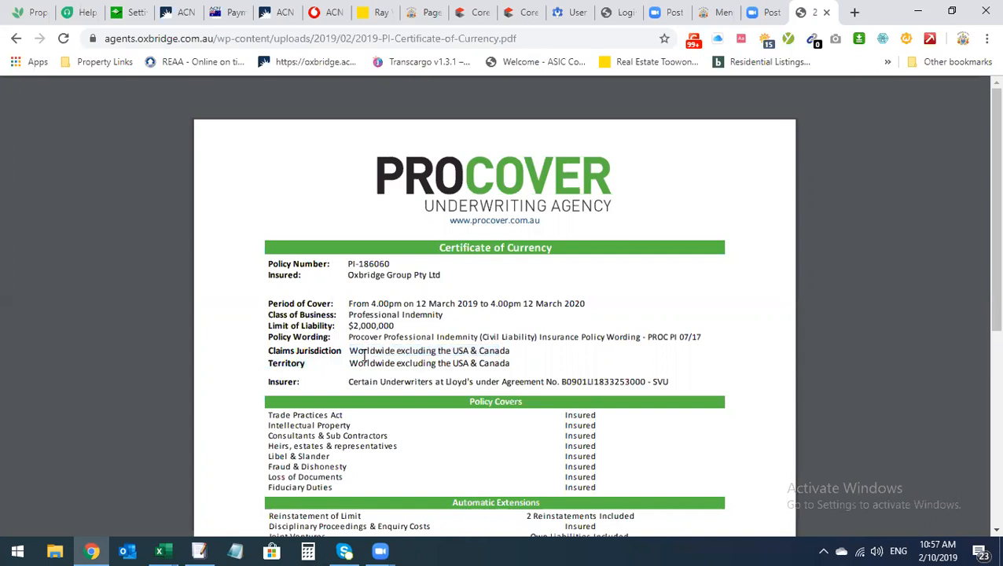
pyautogui.scroll(-1, 386, 375)
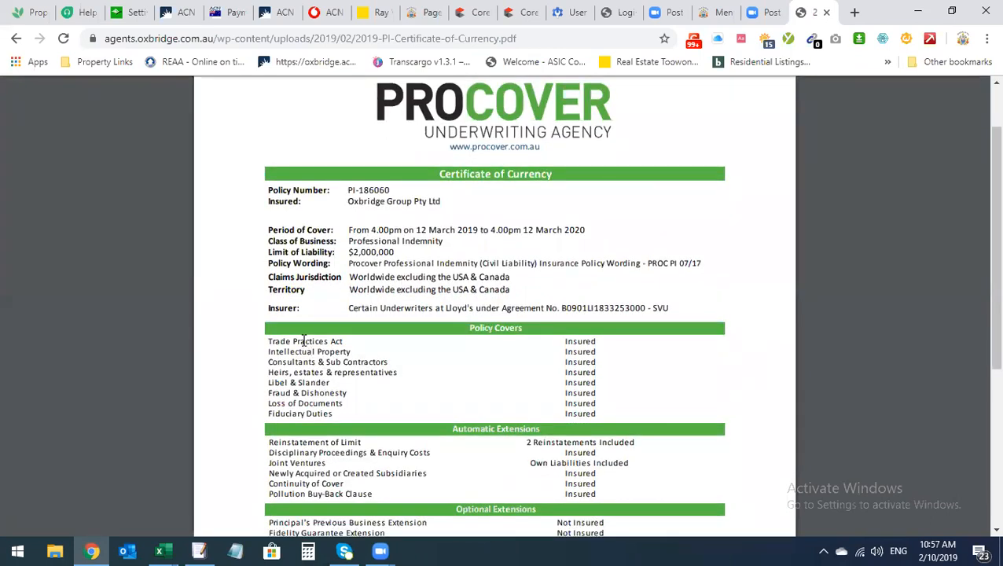
pyautogui.moveTo(268, 343); pyautogui.dragTo(358, 340)
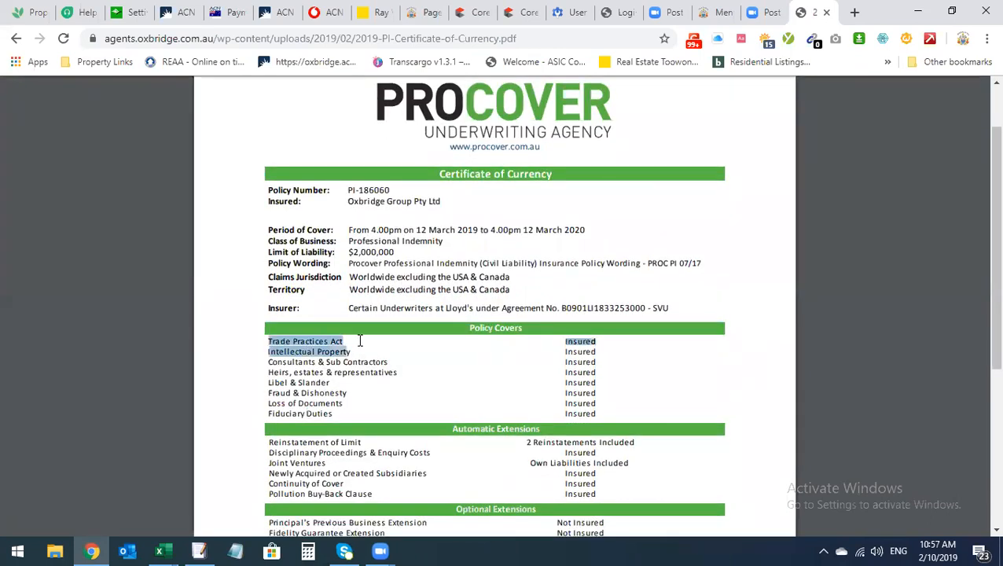
pyautogui.click(358, 339)
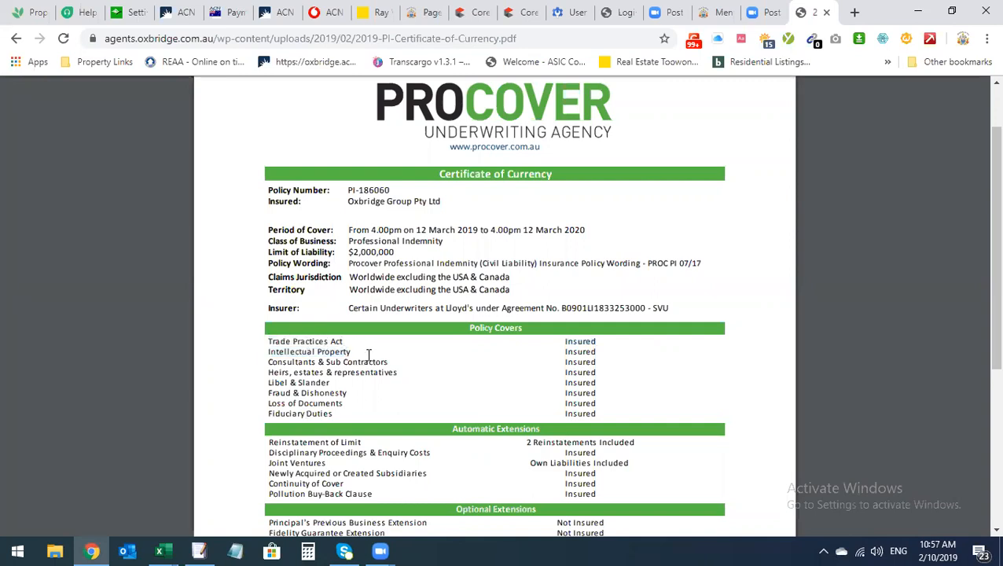
pyautogui.moveTo(266, 362)
pyautogui.mouseDown()
pyautogui.moveTo(404, 361)
pyautogui.moveTo(274, 362)
pyautogui.mouseUp()
pyautogui.click(393, 363)
pyautogui.click(394, 381)
pyautogui.moveTo(350, 393); pyautogui.dragTo(268, 395)
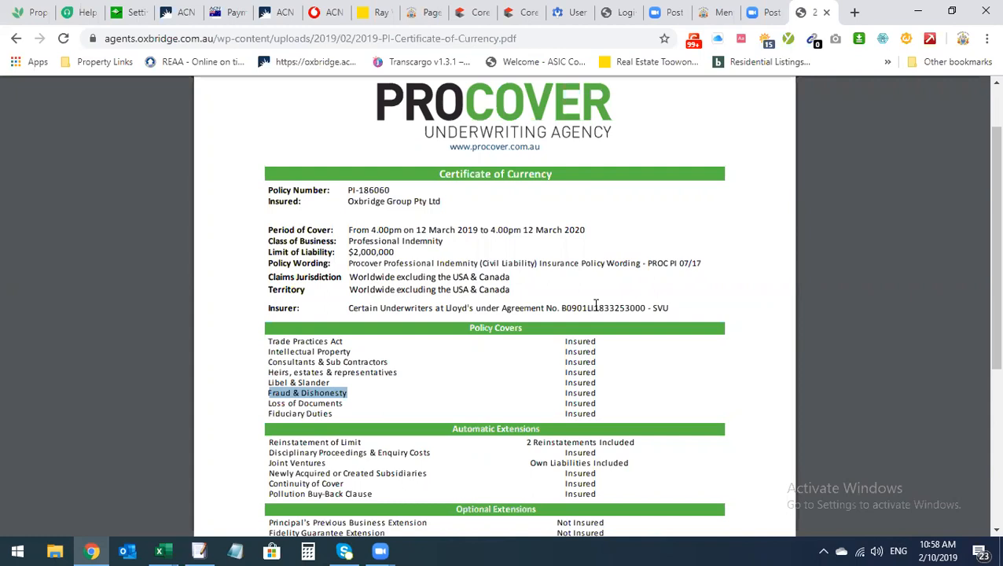
pyautogui.scroll(-1, 614, 317)
pyautogui.scroll(-1, 614, 317)
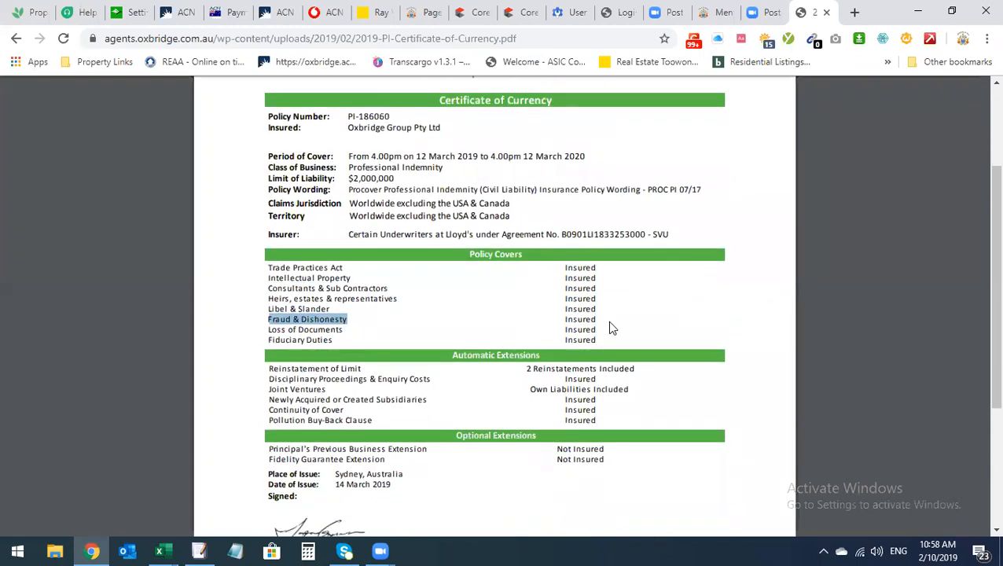
pyautogui.scroll(1, 611, 326)
pyautogui.hotkey('alt', 'Left')
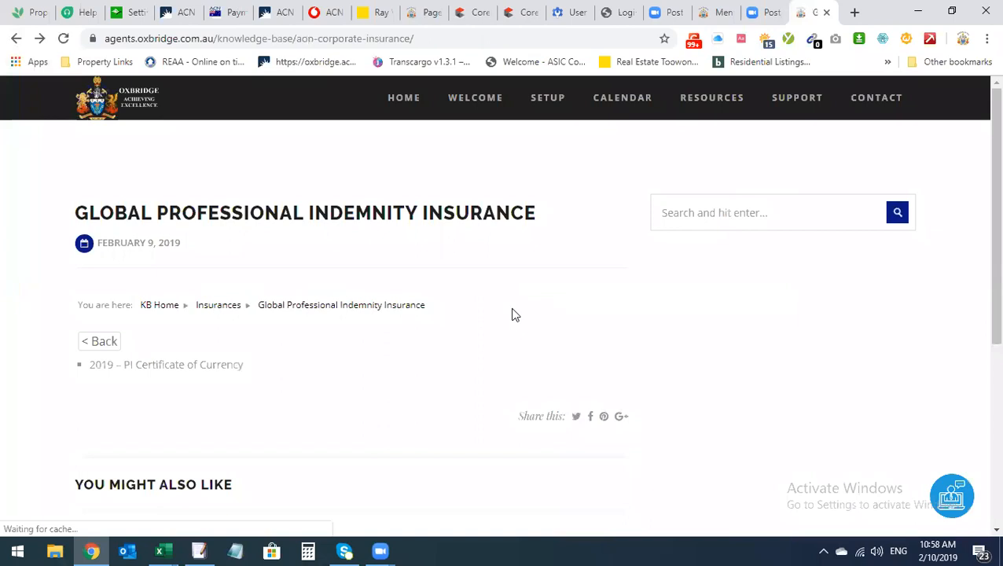
# From Resources, open the Certificate of Currency article and its 2019 PL Certificate PDF
pyautogui.click(17, 39)
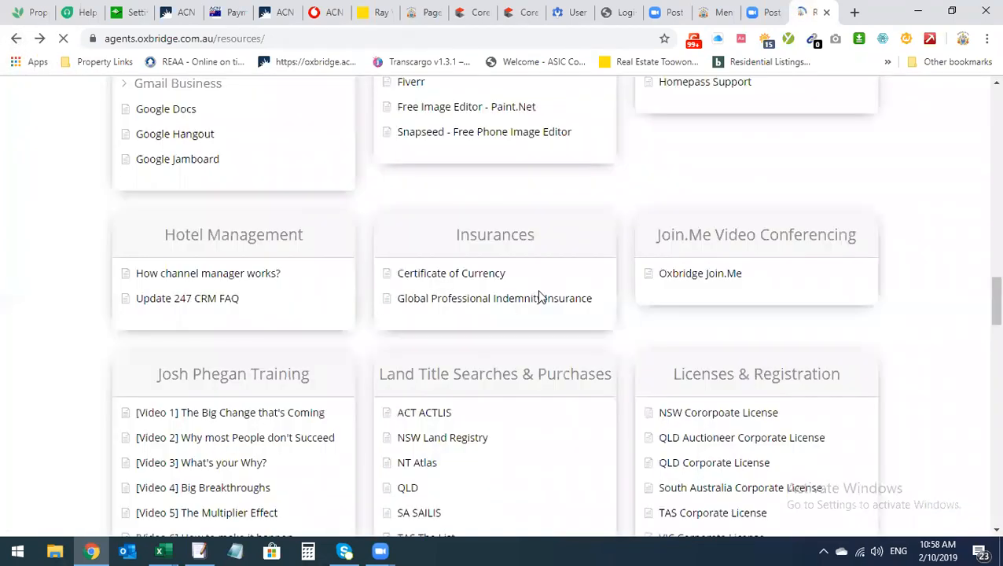
pyautogui.click(478, 281)
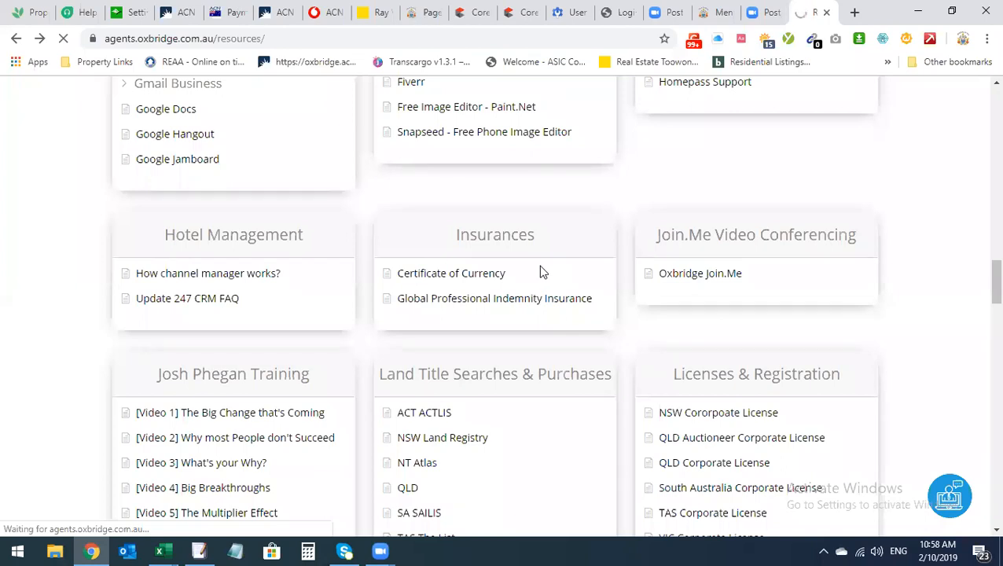
pyautogui.click(182, 367)
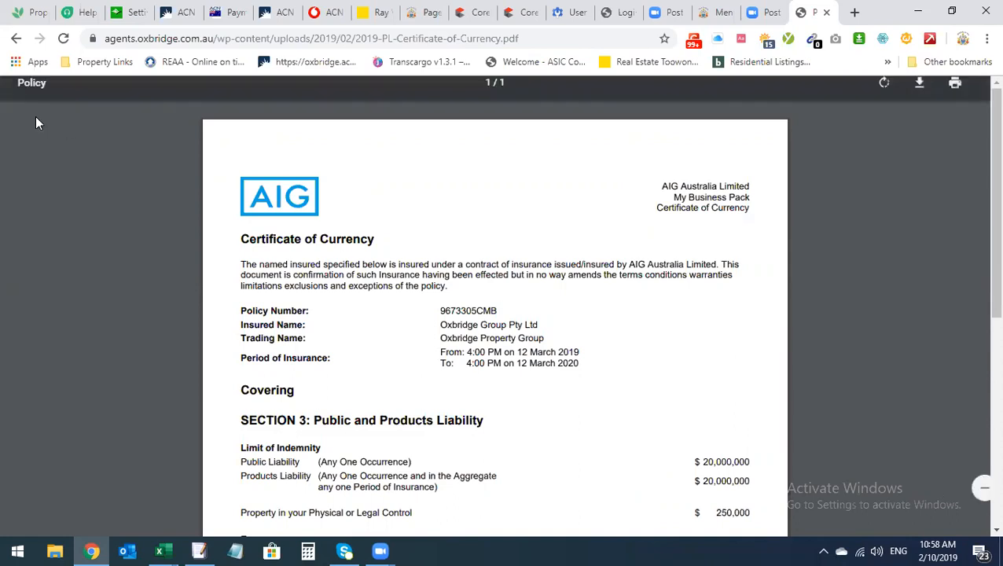
pyautogui.click(15, 40)
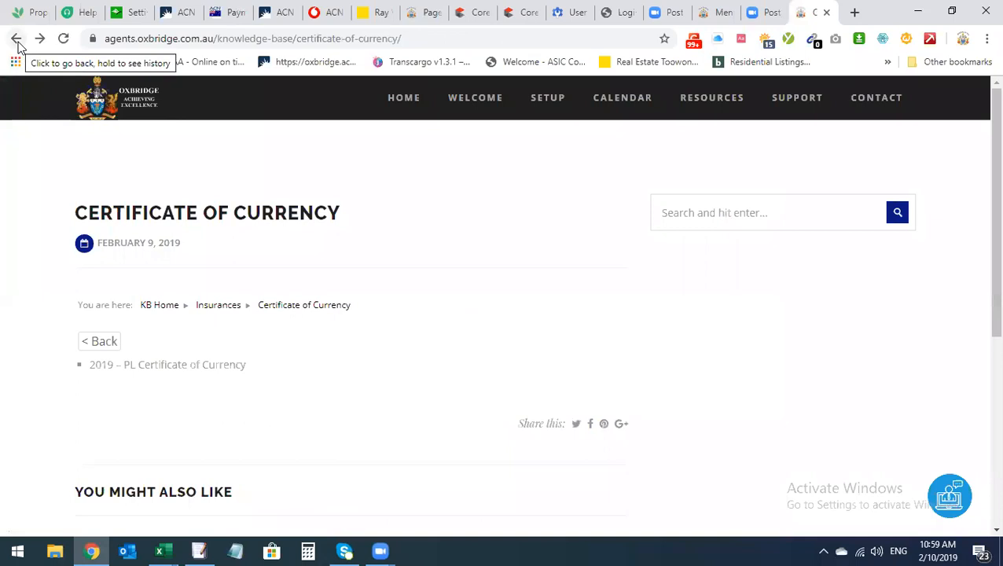
pyautogui.click(16, 39)
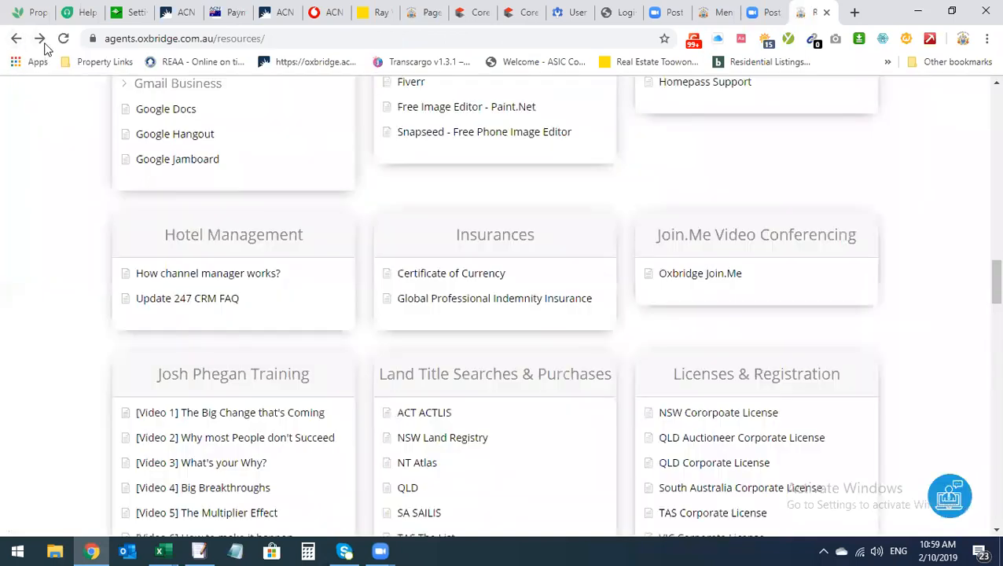
pyautogui.click(40, 41)
pyautogui.click(40, 39)
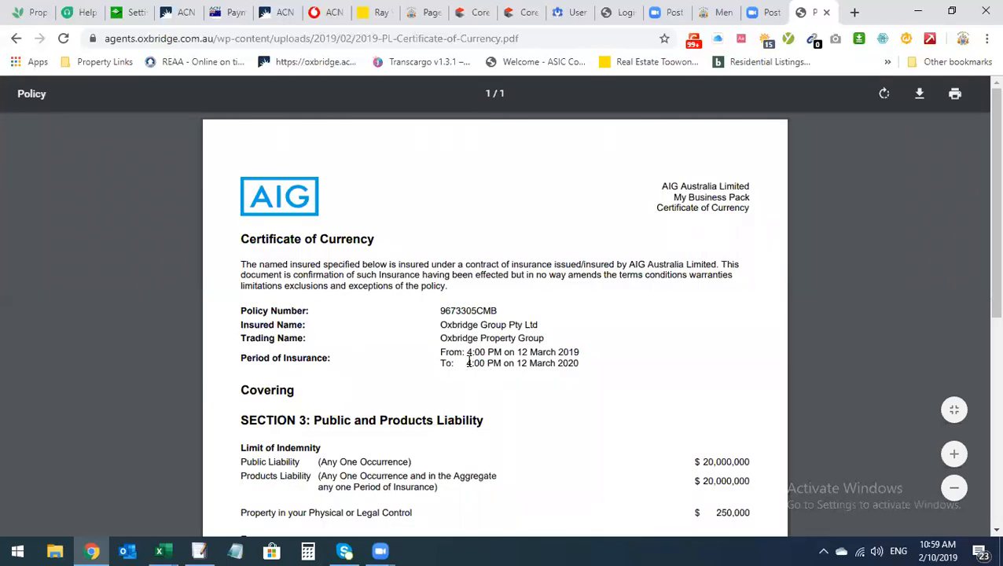
pyautogui.scroll(-2, 471, 358)
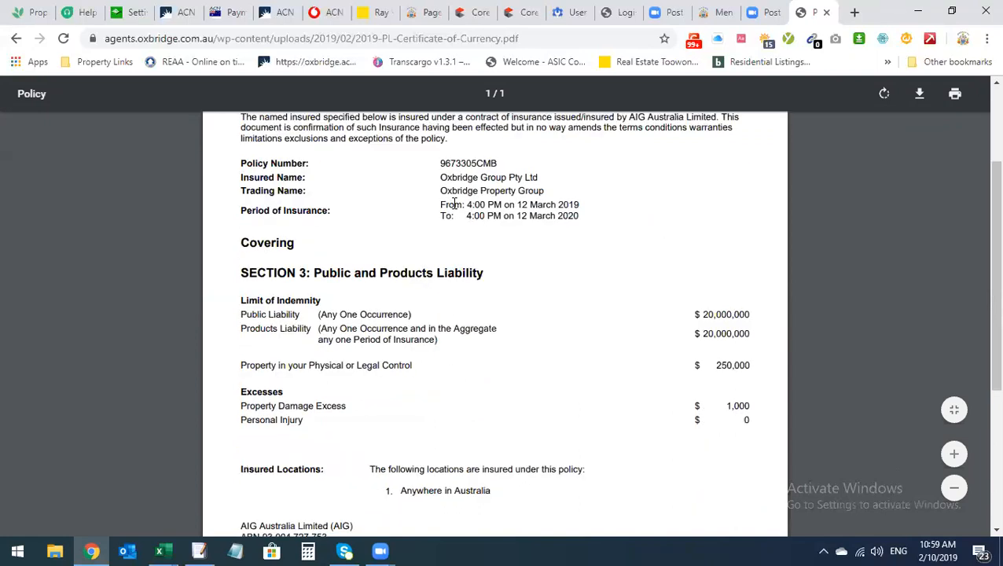
pyautogui.scroll(1, 478, 273)
pyautogui.moveTo(438, 250); pyautogui.dragTo(553, 250)
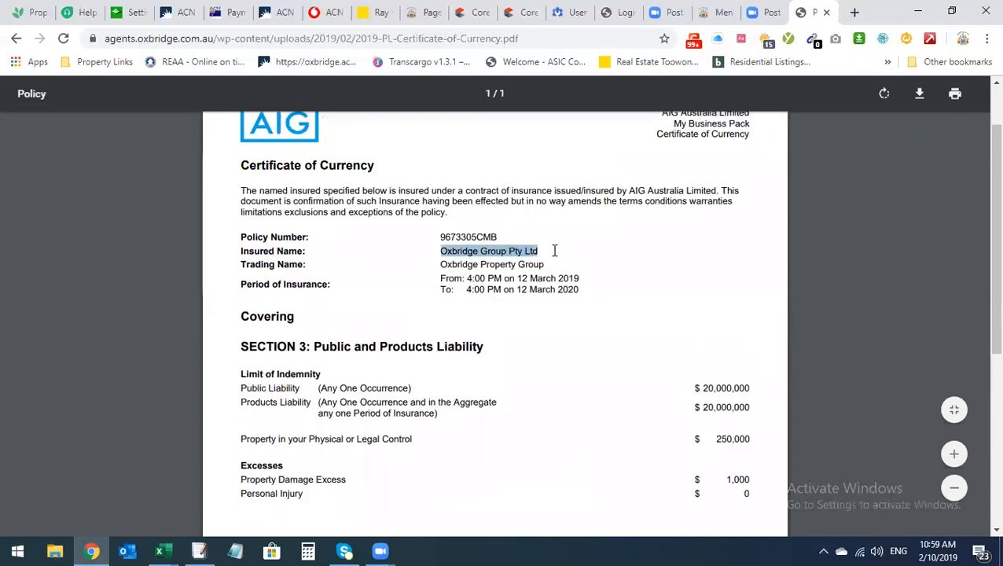
pyautogui.scroll(-1, 597, 295)
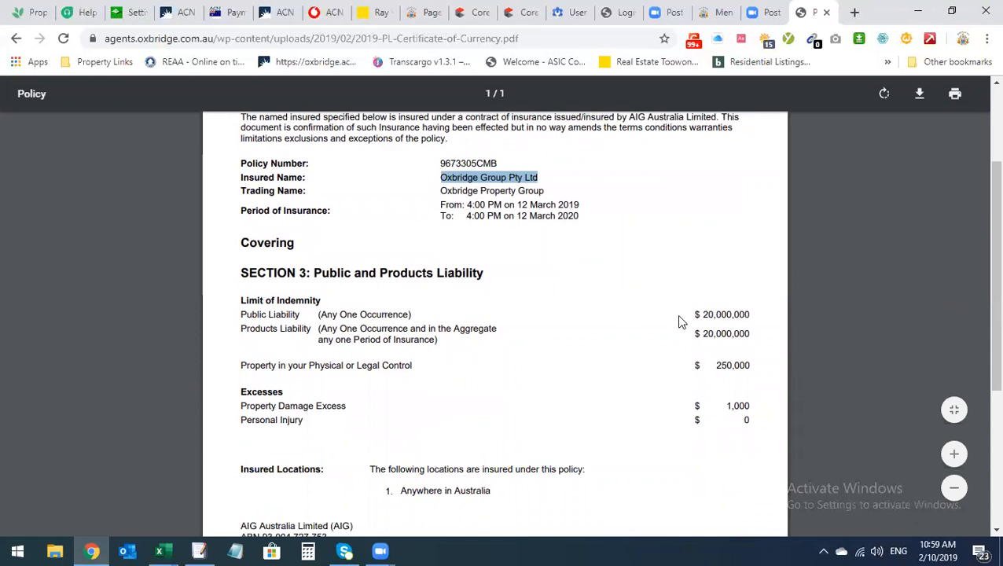
pyautogui.click(700, 314)
pyautogui.moveTo(701, 313); pyautogui.dragTo(751, 316)
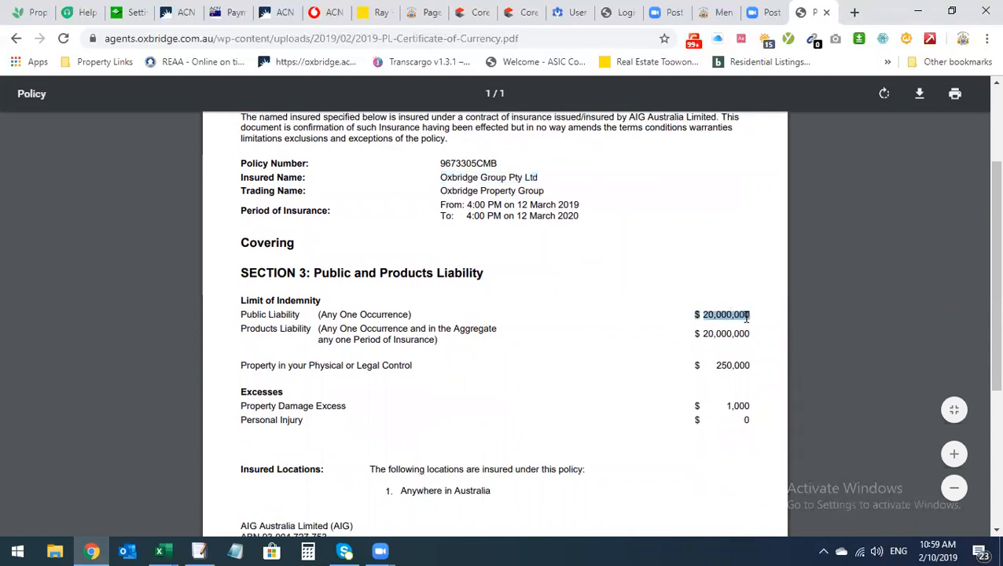
pyautogui.scroll(1, 563, 320)
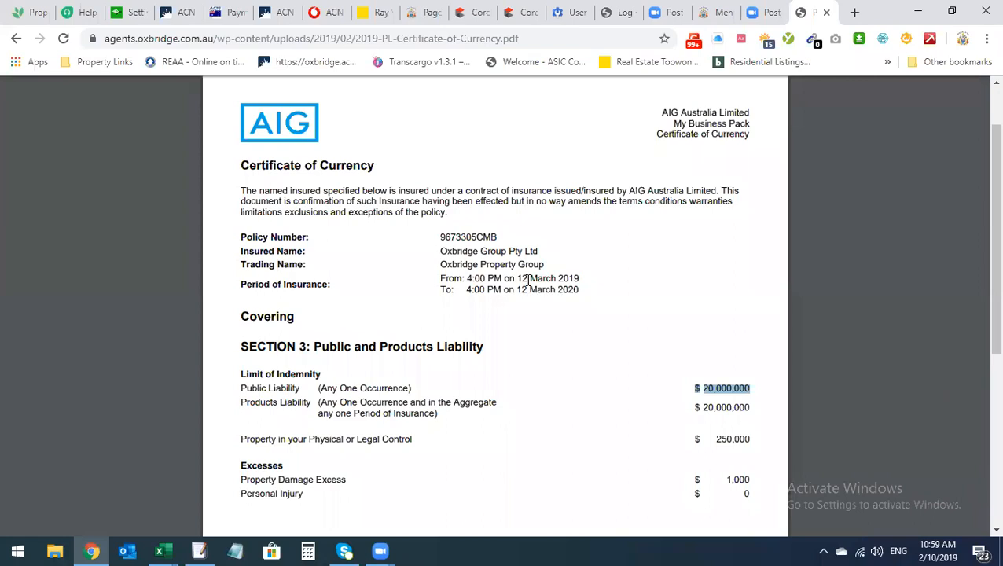
pyautogui.click(714, 404)
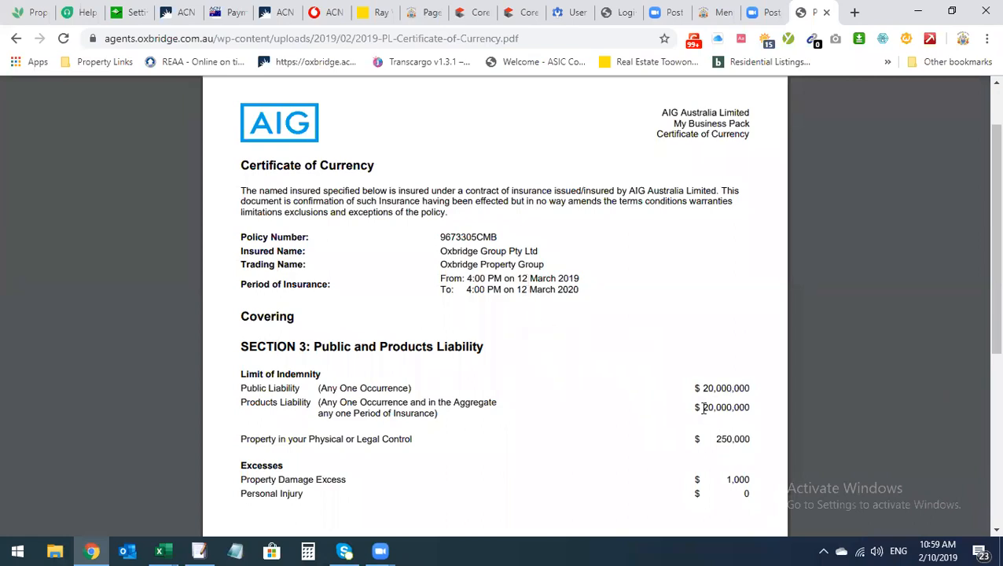
pyautogui.moveTo(703, 407); pyautogui.dragTo(756, 407)
pyautogui.click(692, 380)
pyautogui.scroll(1, 454, 271)
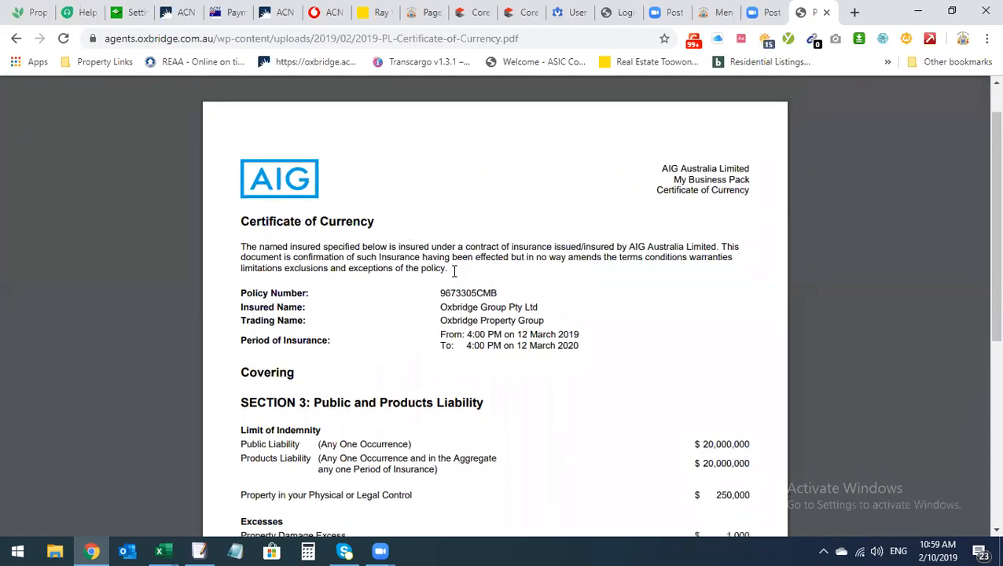
pyautogui.scroll(-1, 453, 271)
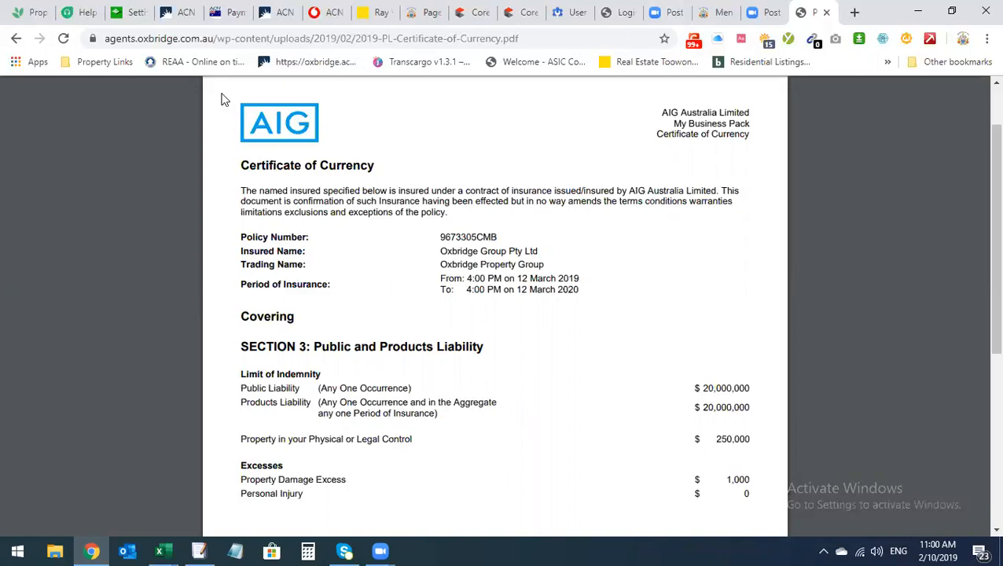
# Return from the PDF to the Oxbridge Certificate of Currency knowledge-base page
pyautogui.click(16, 38)
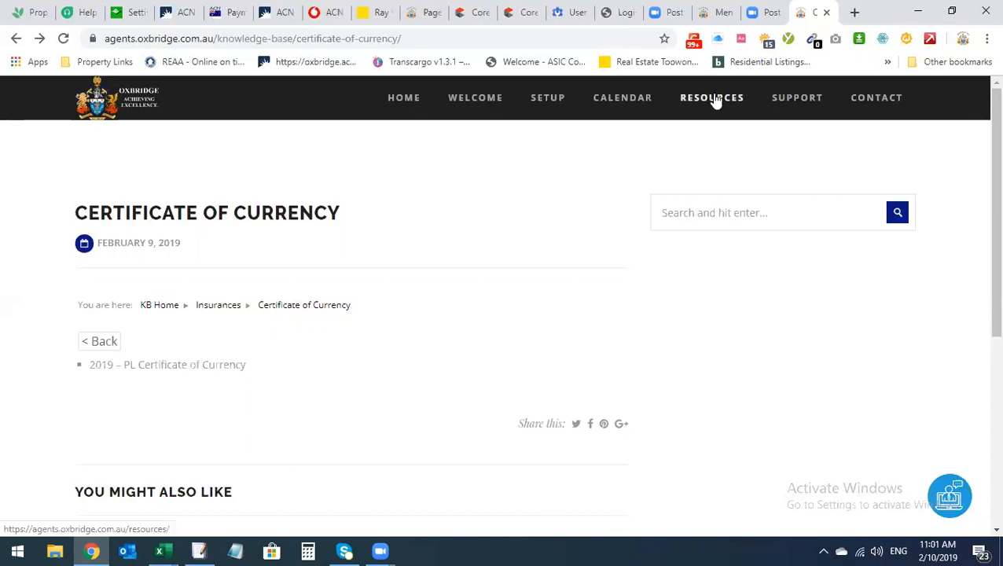
# Switch from the Oxbridge portal back to the PropertyTree tab
pyautogui.click(124, 14)
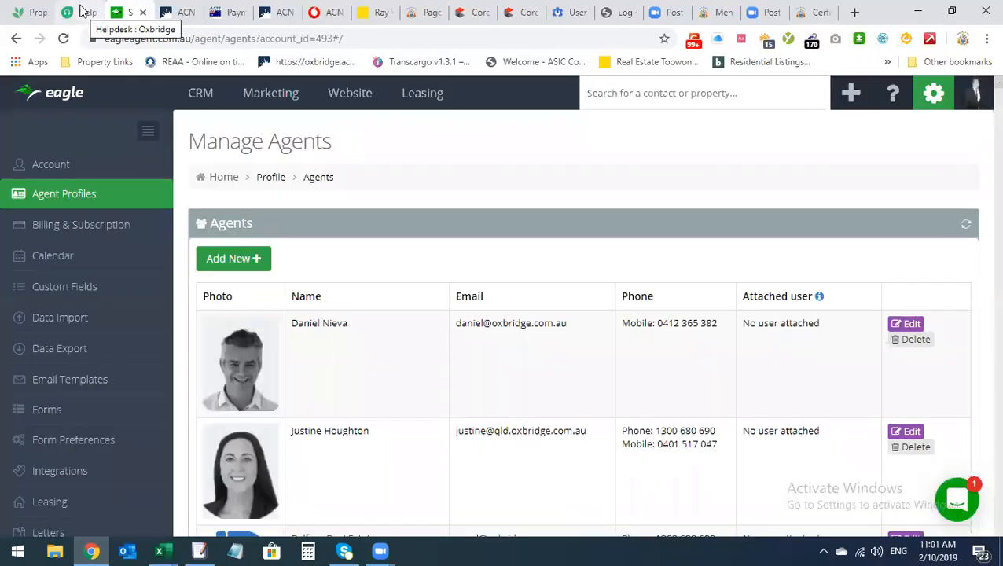
pyautogui.click(38, 5)
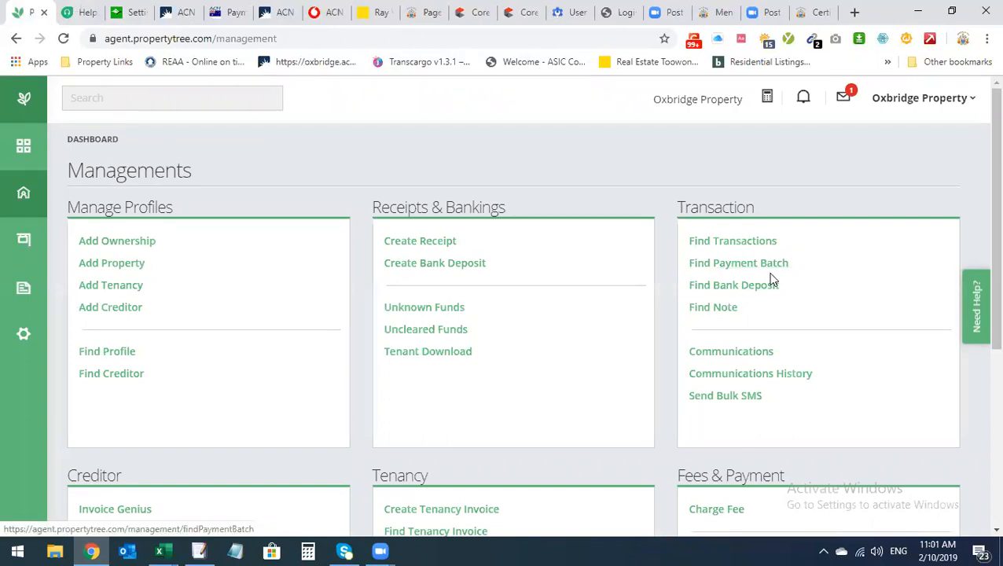
pyautogui.scroll(-2, 772, 279)
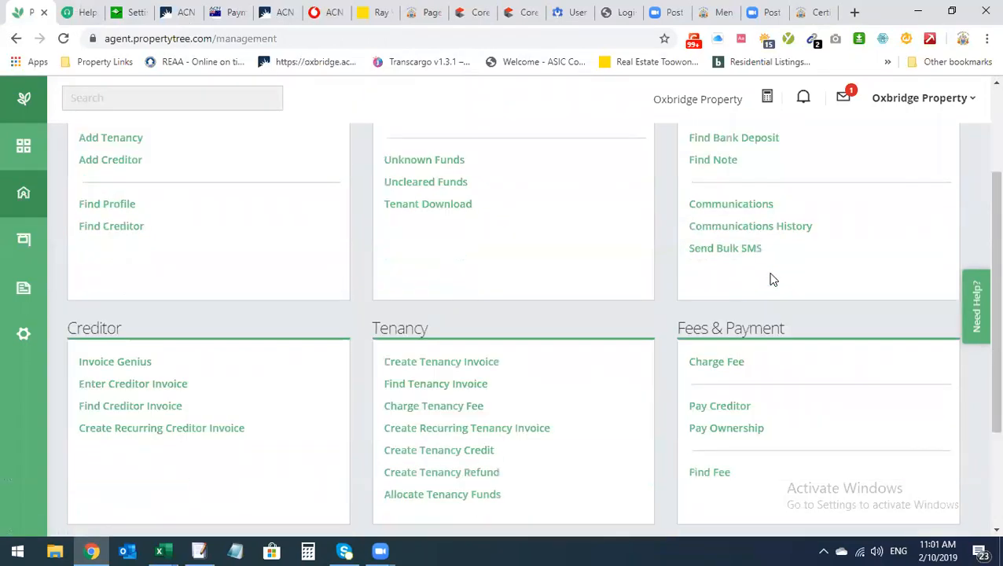
pyautogui.scroll(2, 771, 279)
pyautogui.click(131, 106)
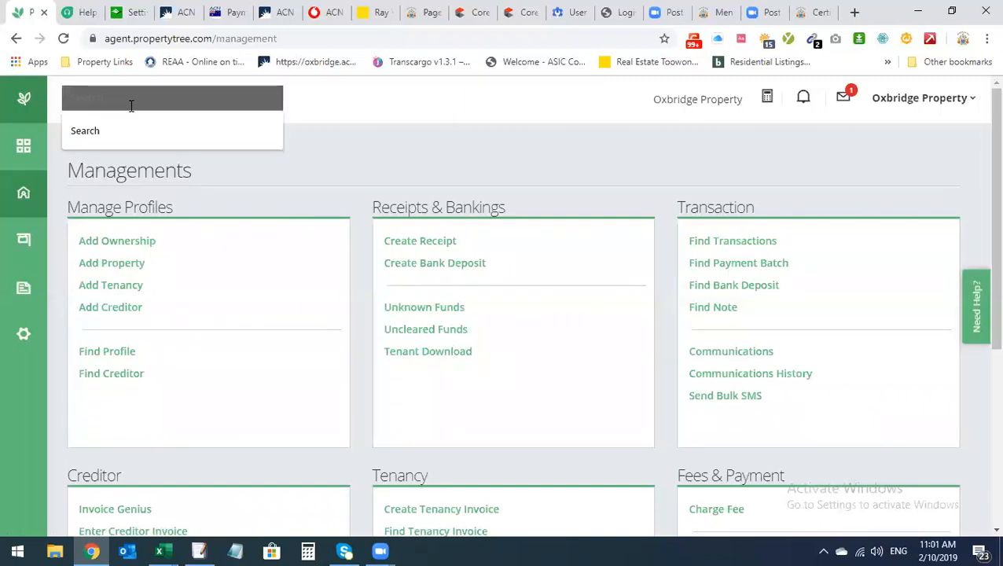
pyautogui.write('1/')
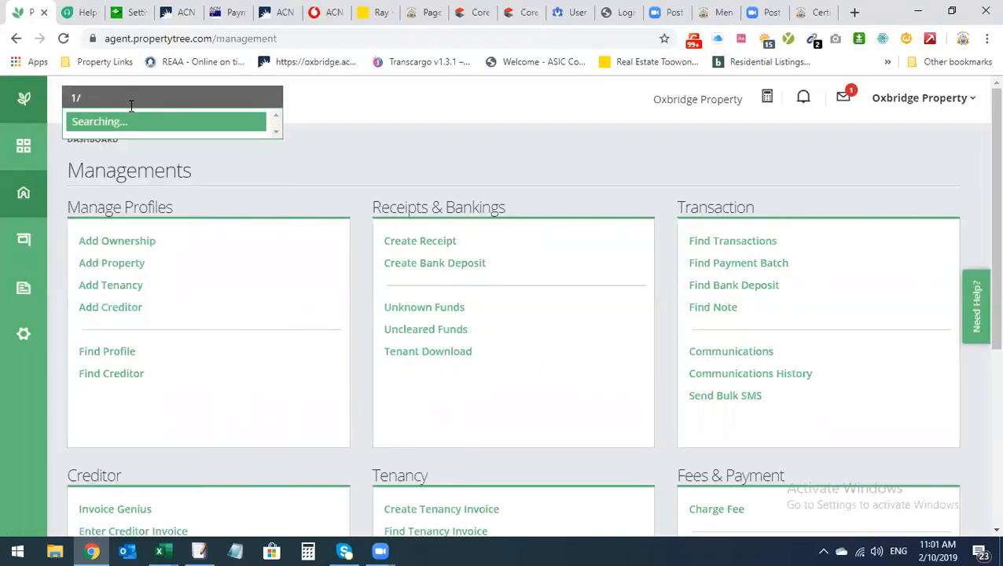
pyautogui.write('82')
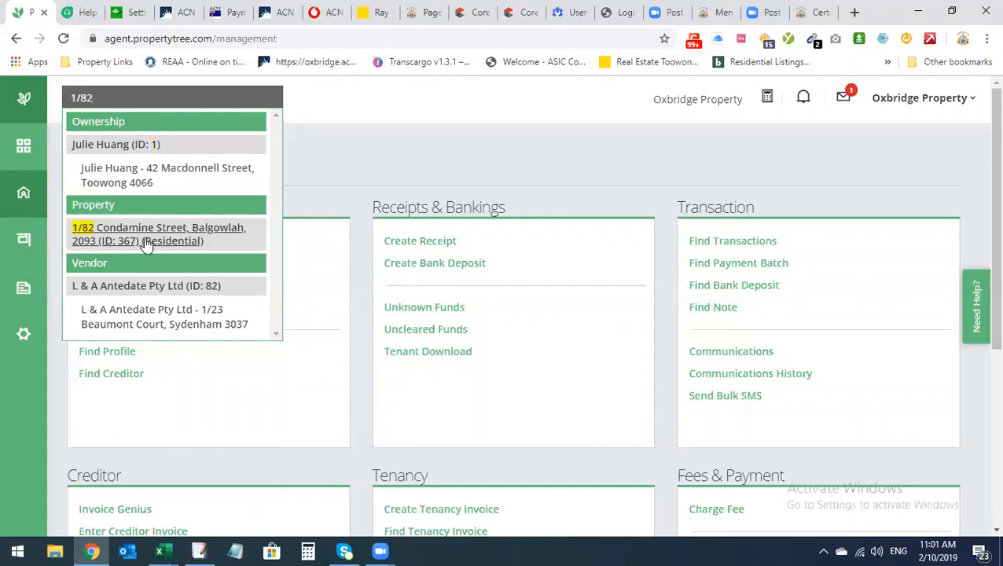
pyautogui.click(186, 240)
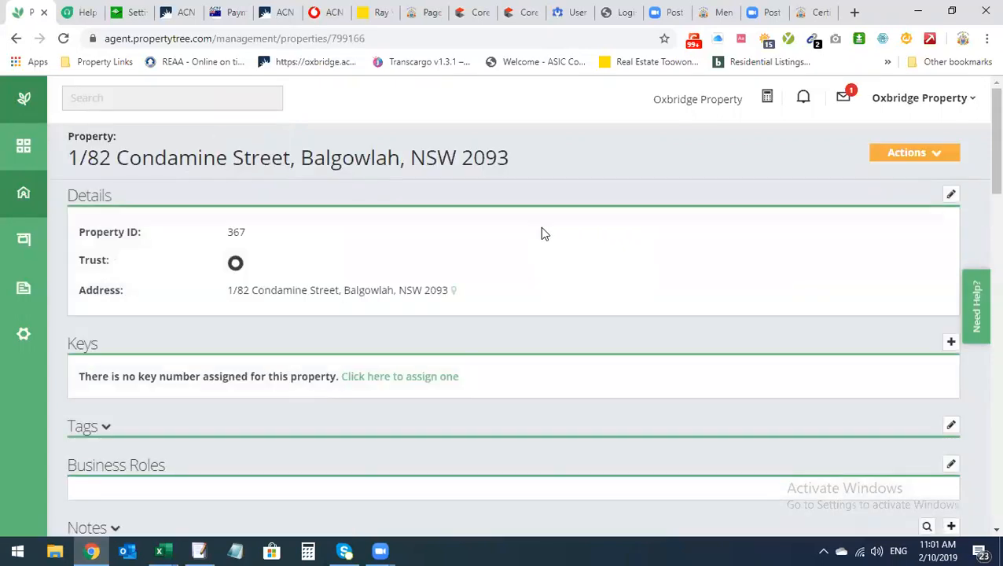
pyautogui.scroll(-7, 542, 233)
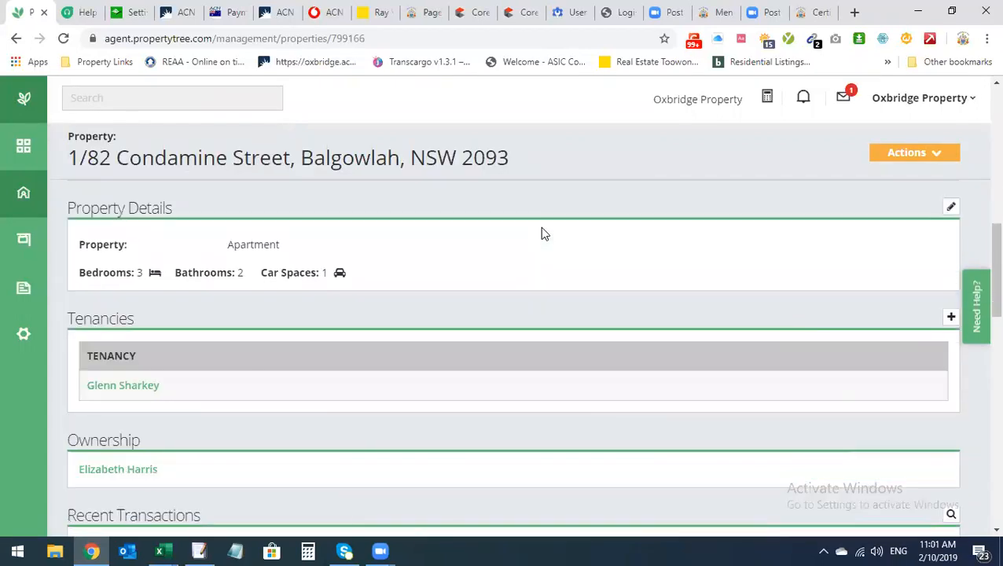
pyautogui.scroll(-6, 542, 233)
pyautogui.scroll(3, 164, 313)
# Open the owner's ownership record and review its $0.00 balance and Last Statement #4 (24/09/2019)
pyautogui.click(114, 250)
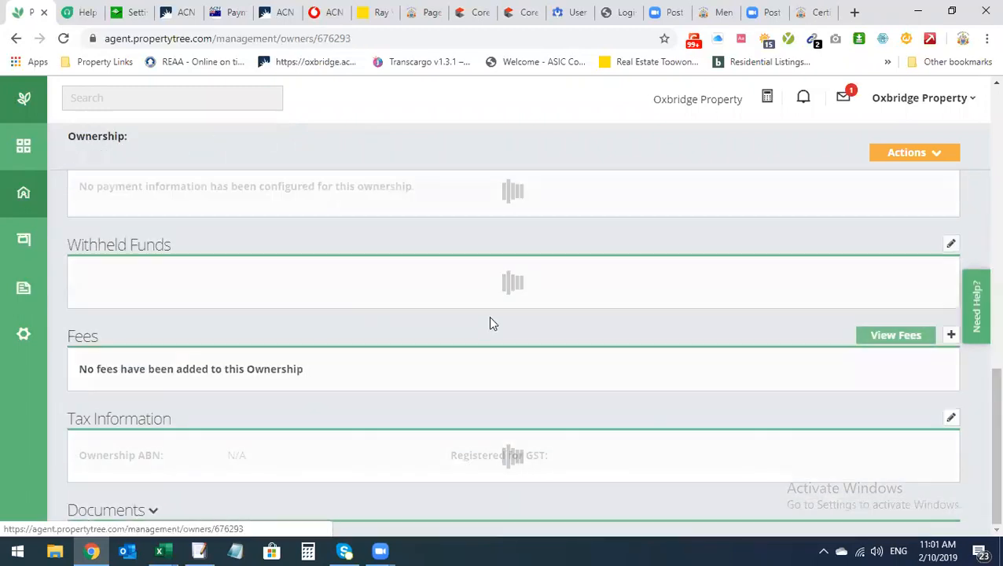
pyautogui.scroll(1, 505, 312)
pyautogui.scroll(-1, 505, 312)
pyautogui.scroll(4, 505, 312)
pyautogui.scroll(-1, 505, 312)
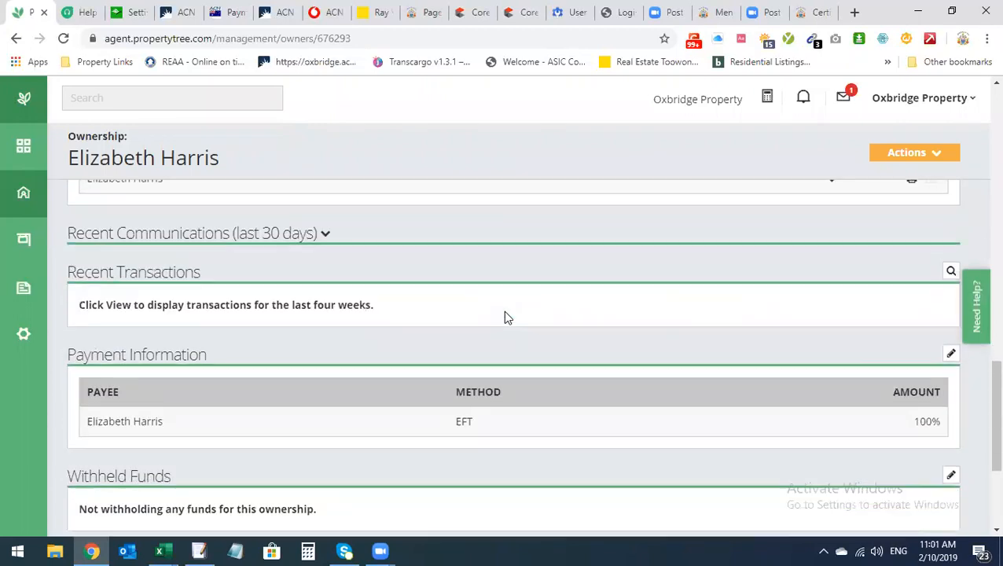
pyautogui.scroll(2, 505, 312)
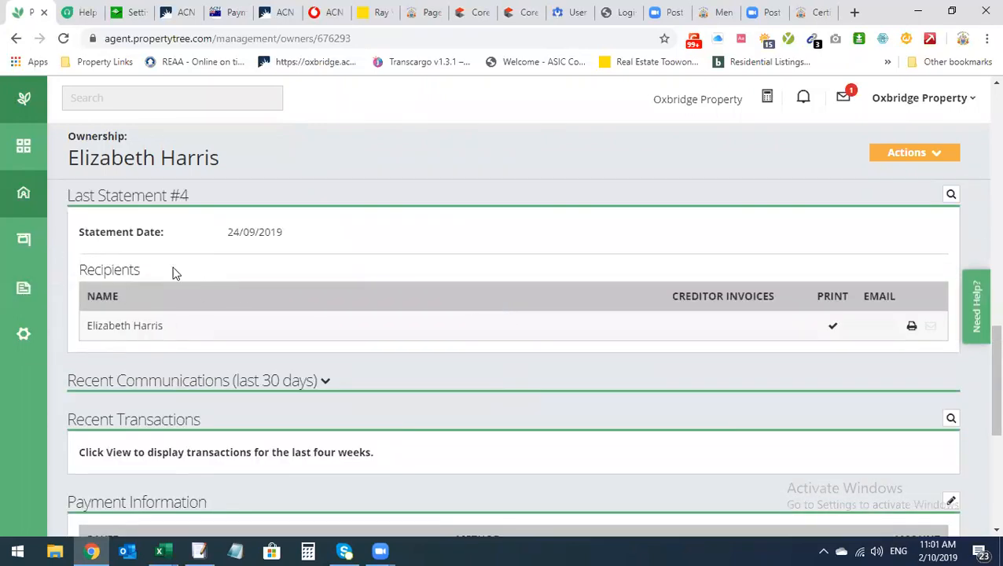
pyautogui.scroll(-1, 206, 346)
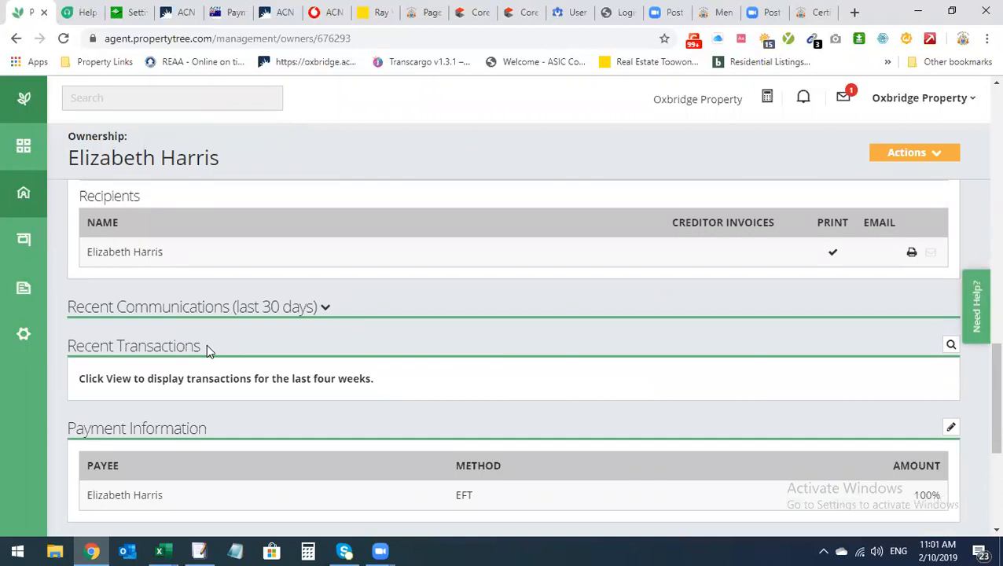
pyautogui.scroll(2, 206, 350)
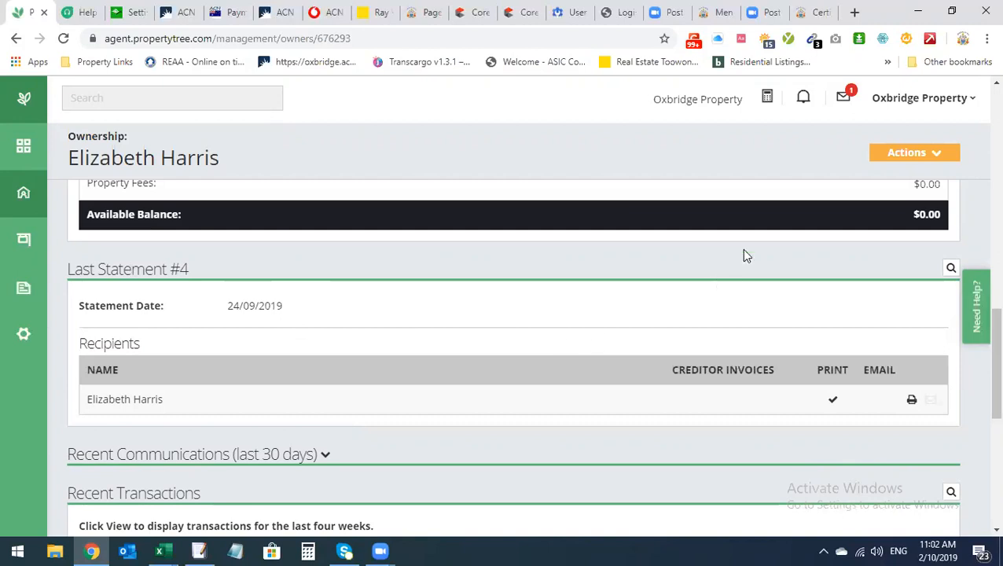
pyautogui.scroll(-3, 401, 342)
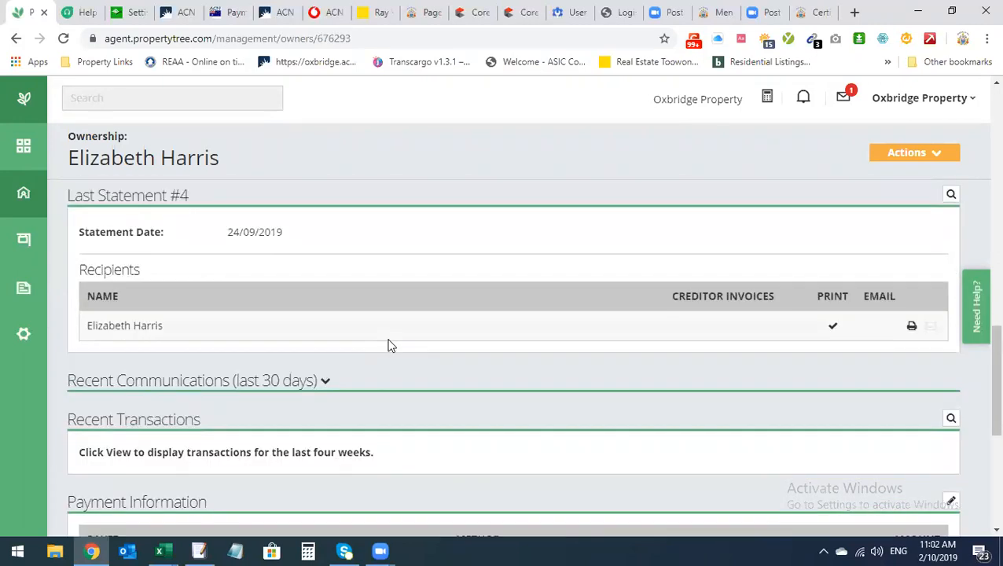
pyautogui.scroll(1, 390, 346)
pyautogui.scroll(2, 354, 324)
pyautogui.scroll(3, 361, 342)
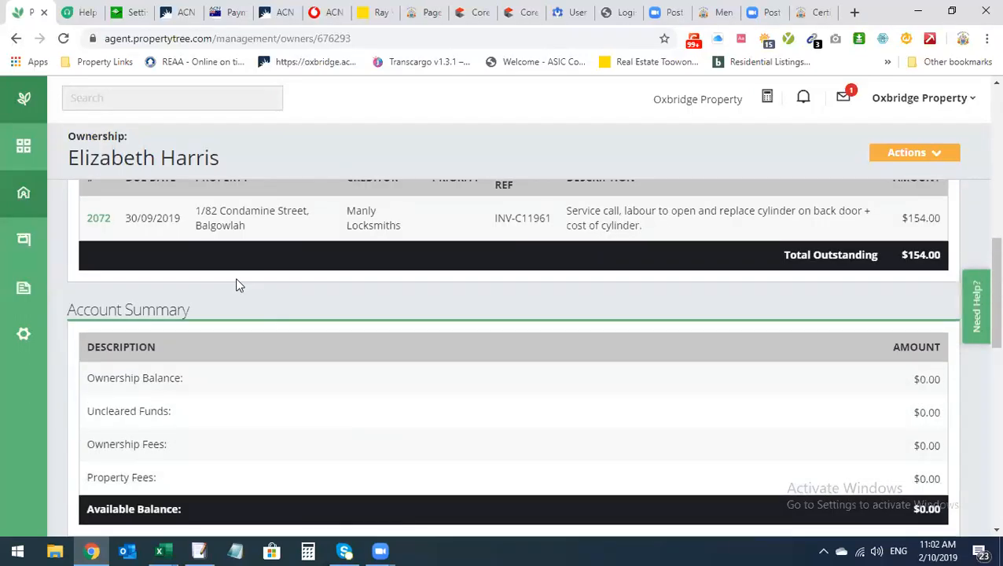
pyautogui.scroll(3, 236, 279)
pyautogui.scroll(4, 238, 285)
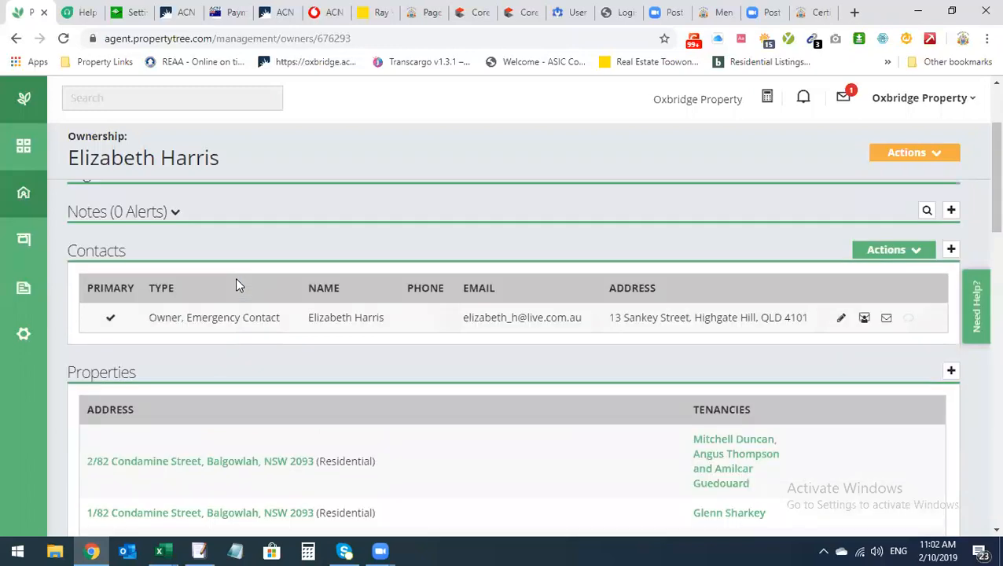
pyautogui.scroll(-8, 237, 280)
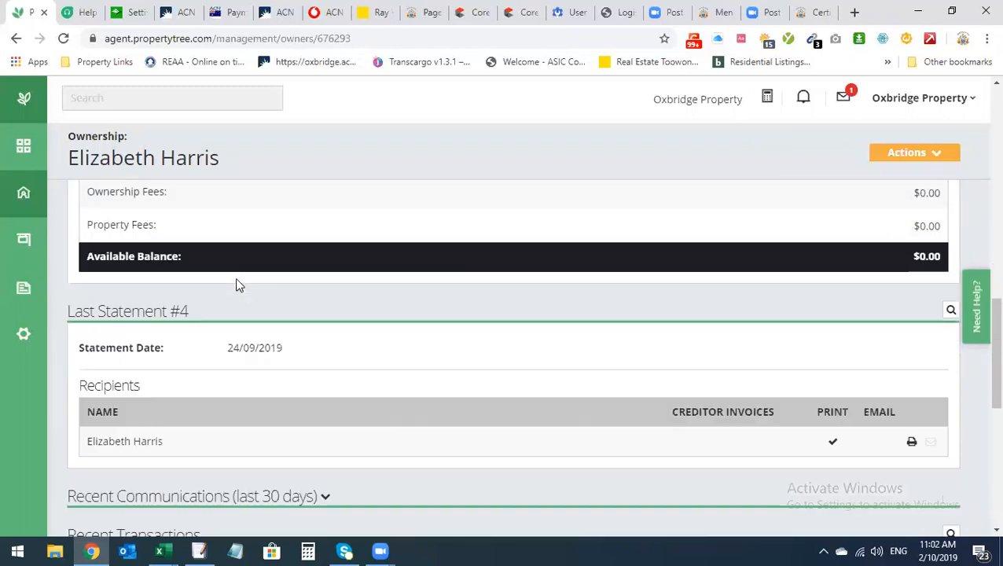
pyautogui.click(16, 38)
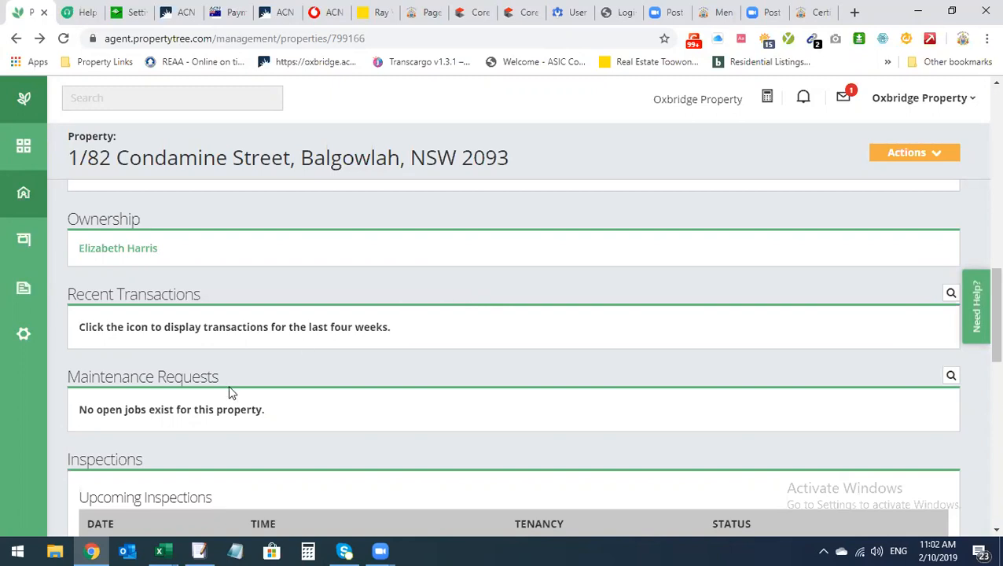
pyautogui.scroll(-2, 228, 385)
pyautogui.scroll(-1, 187, 401)
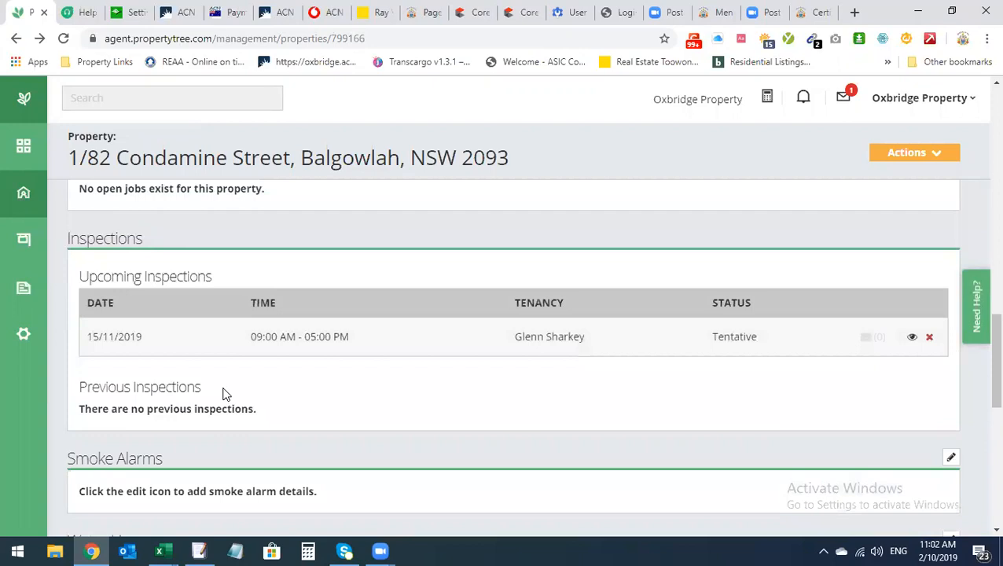
pyautogui.scroll(1, 334, 399)
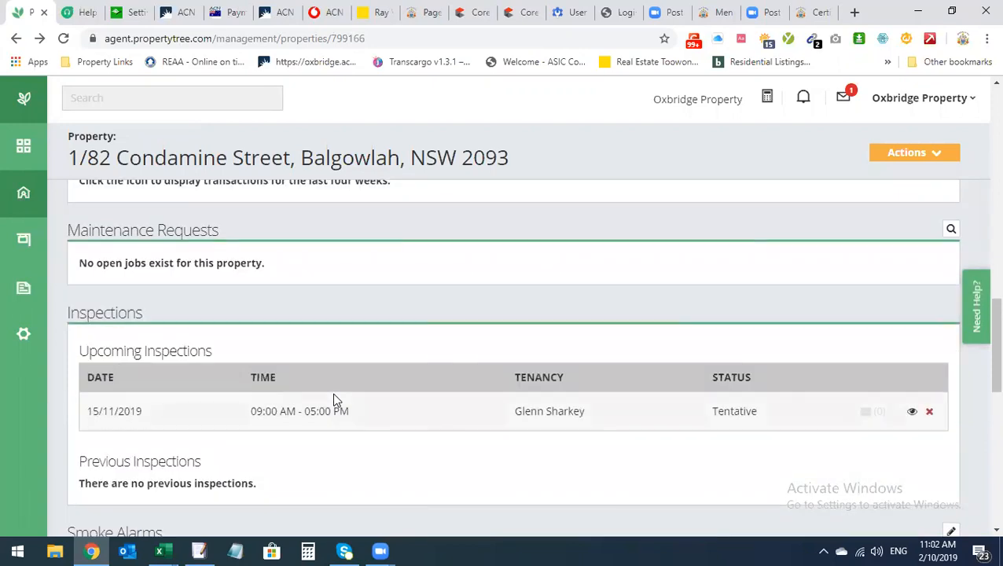
pyautogui.scroll(1, 338, 399)
pyautogui.scroll(2, 342, 400)
pyautogui.scroll(-1, 343, 398)
pyautogui.scroll(-1, 344, 399)
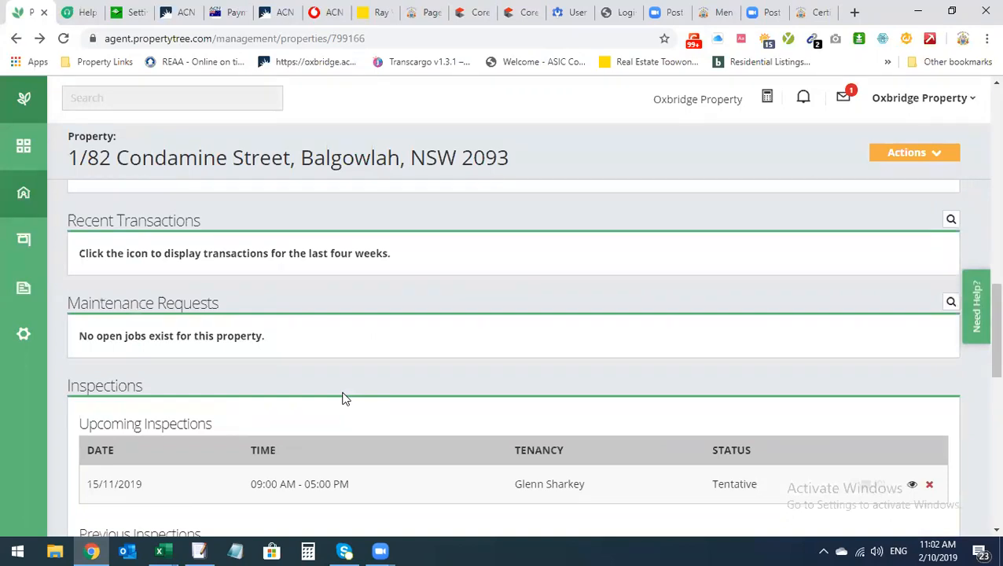